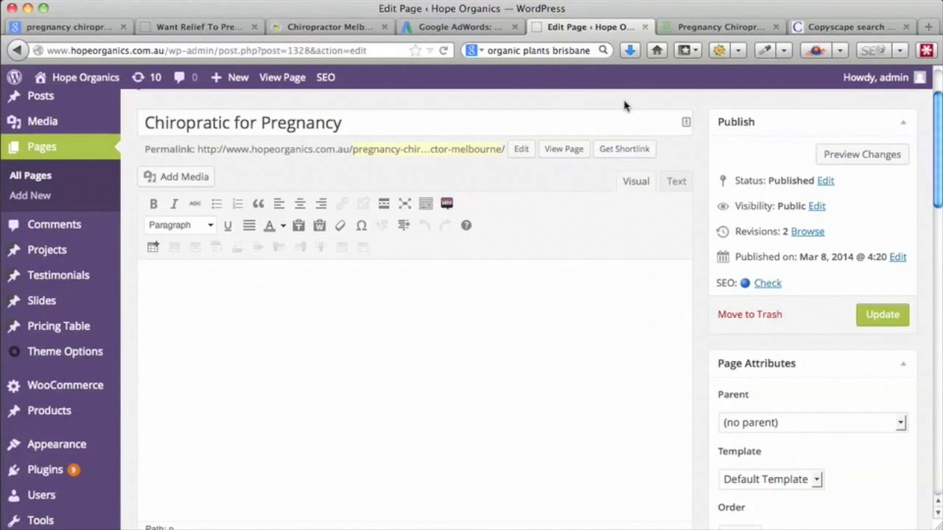
- Scroll to the Yoast SEO box and review the results for 'pregnancy chiropractor melbourne'
{"action": "scroll", "coordinate": [698, 160], "scroll_direction": "down", "scroll_amount": 1}
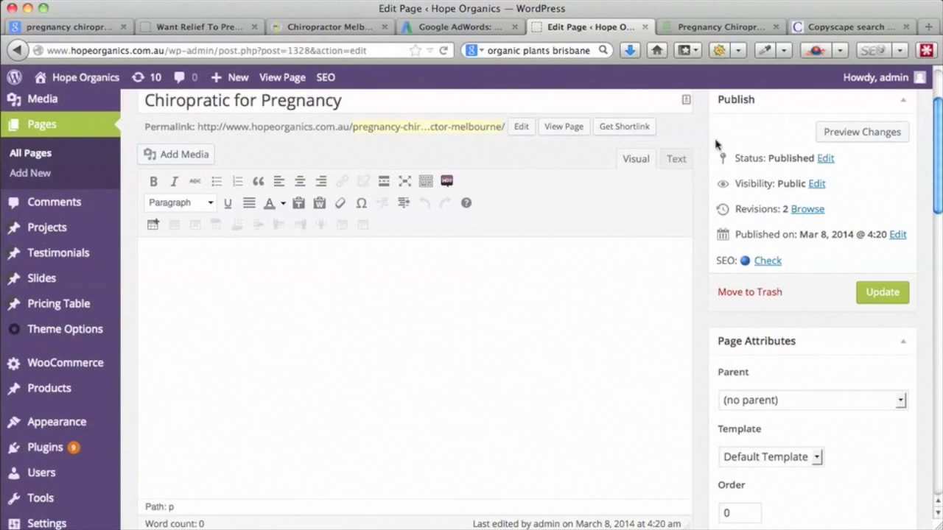
{"action": "scroll", "coordinate": [705, 152], "scroll_direction": "down", "scroll_amount": 10}
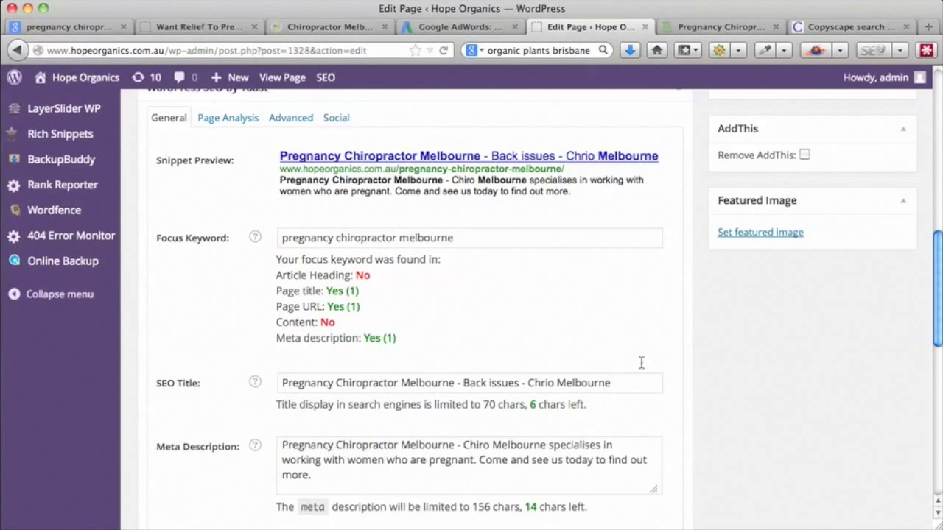
{"action": "scroll", "coordinate": [676, 326], "scroll_direction": "up", "scroll_amount": 10}
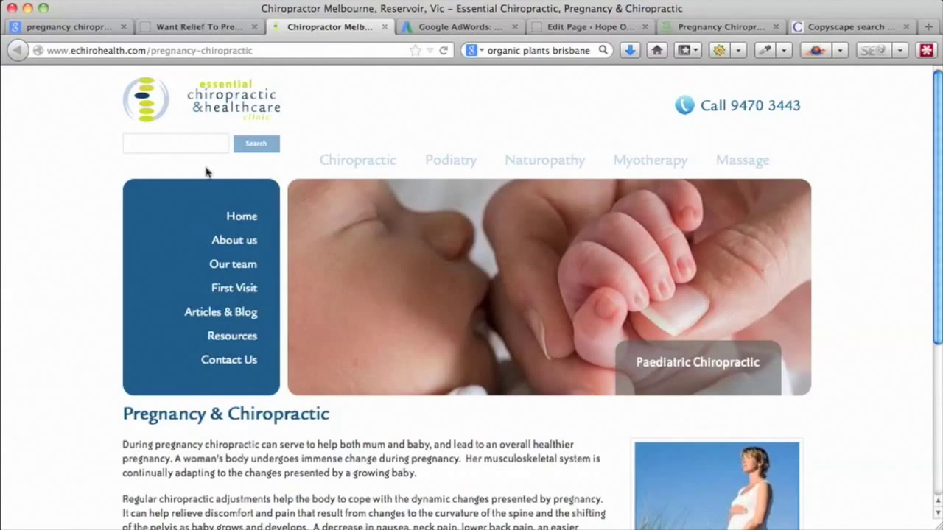
- Zoom in on the echirohealth Pregnancy & Chiropractic article, then move to the McKenzie pregnancy page
{"action": "scroll", "coordinate": [98, 397], "scroll_direction": "down", "scroll_amount": 5}
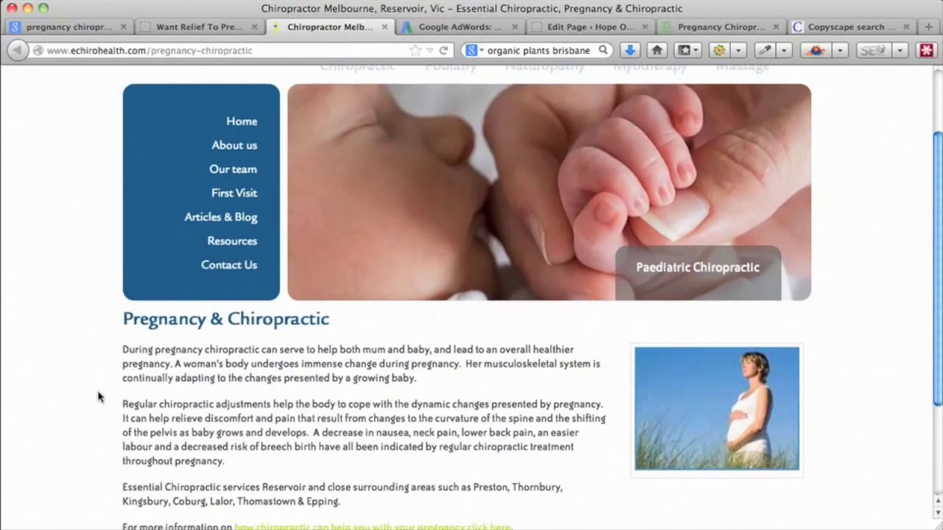
{"action": "scroll", "coordinate": [99, 397], "scroll_direction": "down", "scroll_amount": 2}
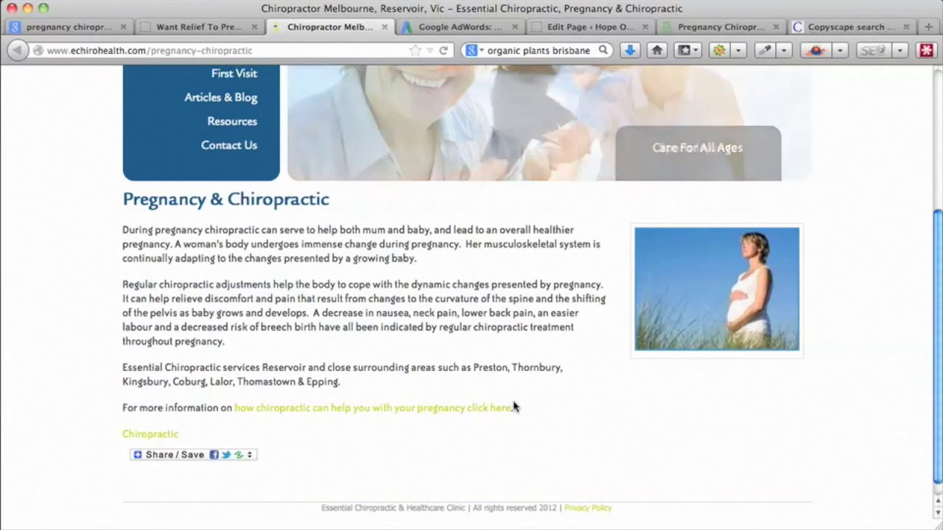
{"action": "key", "text": "super+plus"}
{"action": "key", "text": "super+plus"}
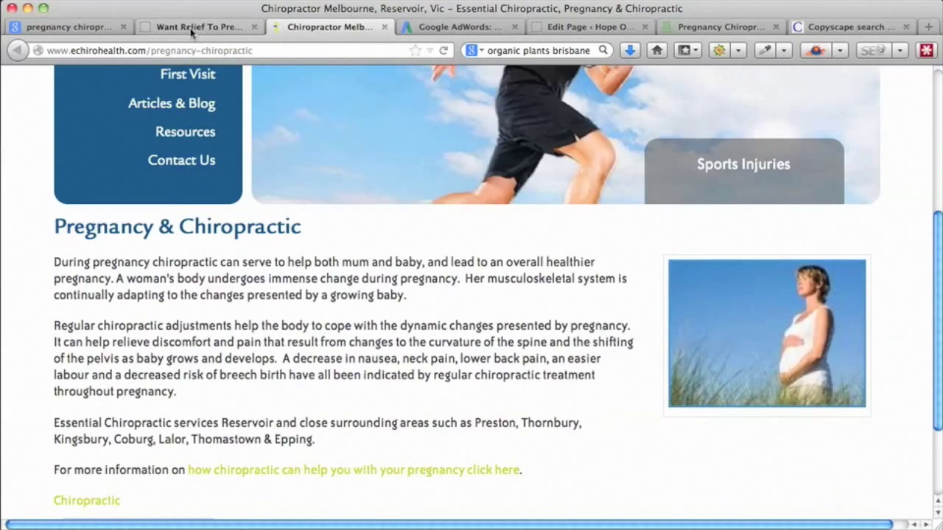
{"action": "left_click", "coordinate": [191, 29]}
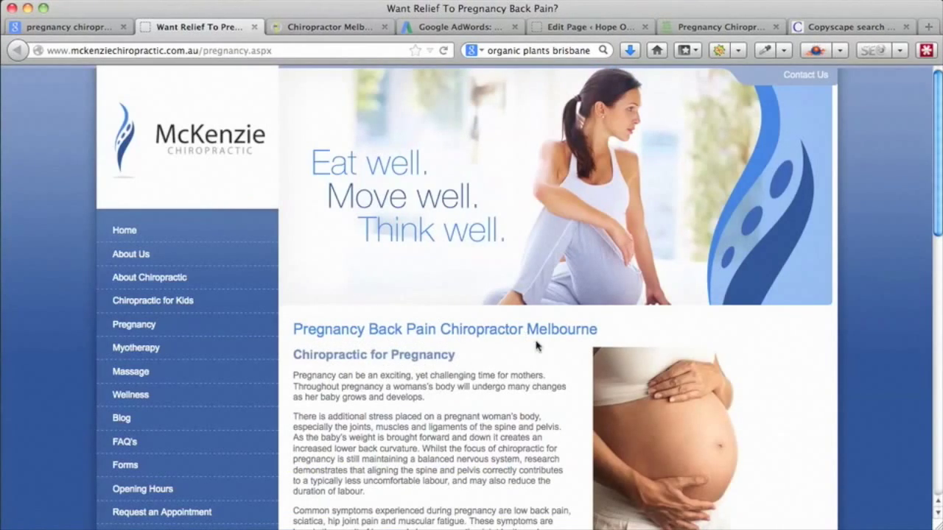
{"action": "left_click", "coordinate": [305, 28]}
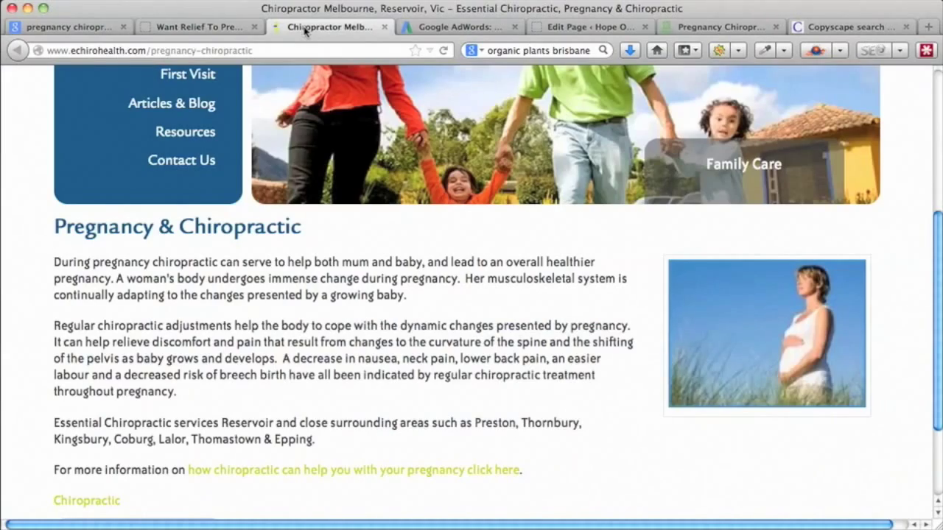
{"action": "left_click", "coordinate": [194, 31]}
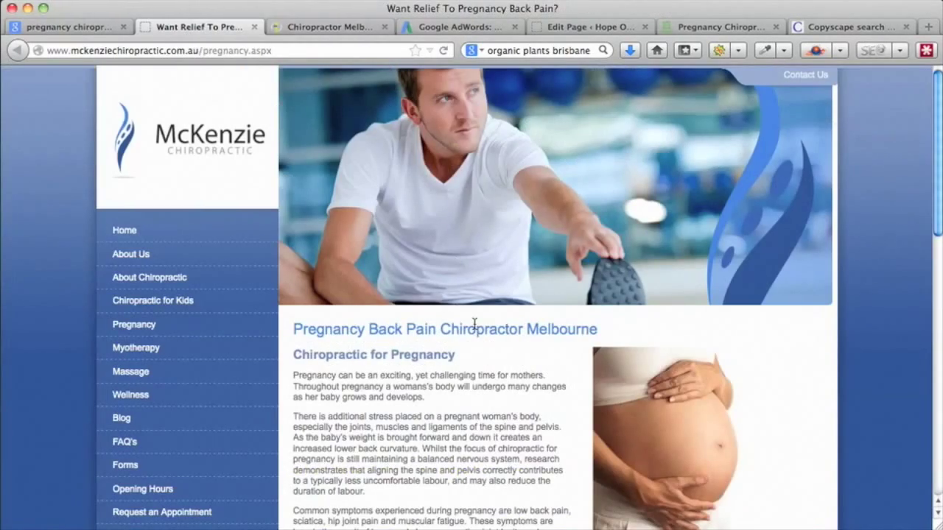
{"action": "scroll", "coordinate": [474, 324], "scroll_direction": "down", "scroll_amount": 3}
{"action": "scroll", "coordinate": [475, 324], "scroll_direction": "down", "scroll_amount": 2}
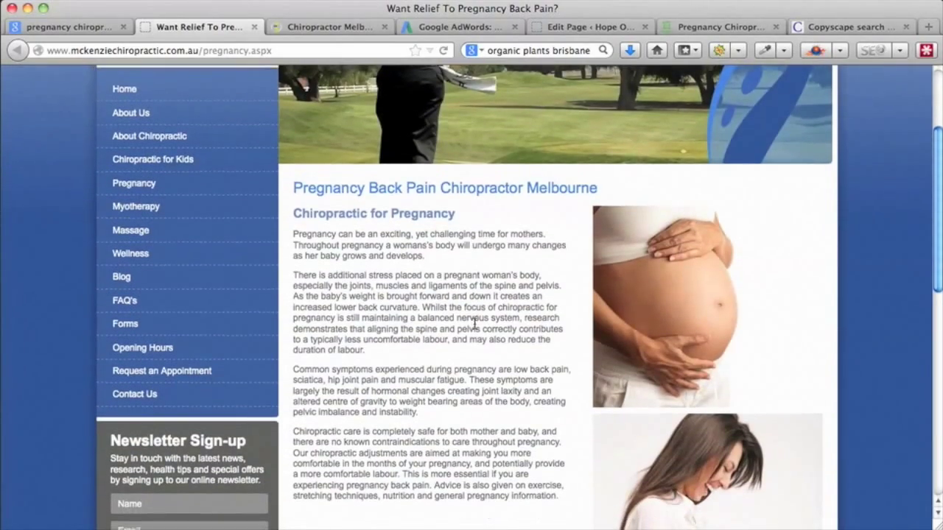
{"action": "scroll", "coordinate": [475, 324], "scroll_direction": "down", "scroll_amount": 1}
{"action": "scroll", "coordinate": [475, 325], "scroll_direction": "down", "scroll_amount": 2}
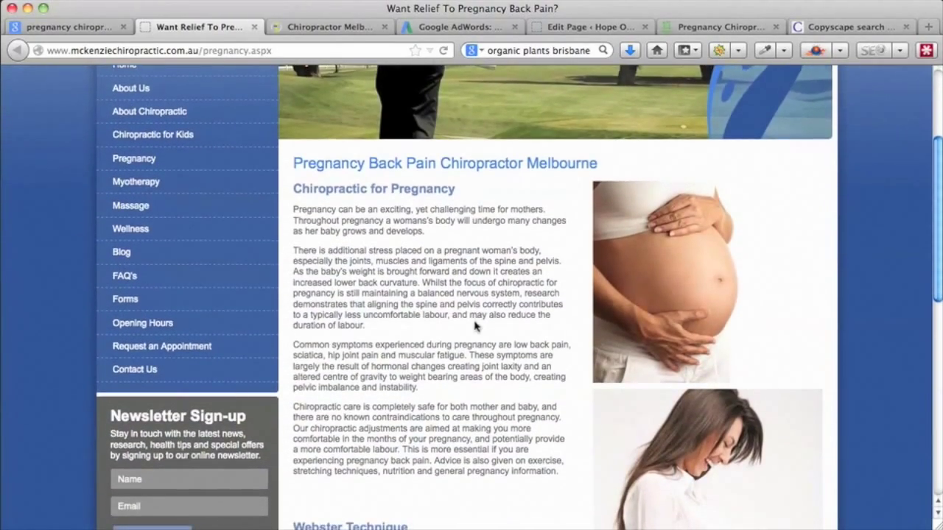
{"action": "scroll", "coordinate": [475, 324], "scroll_direction": "down", "scroll_amount": 1}
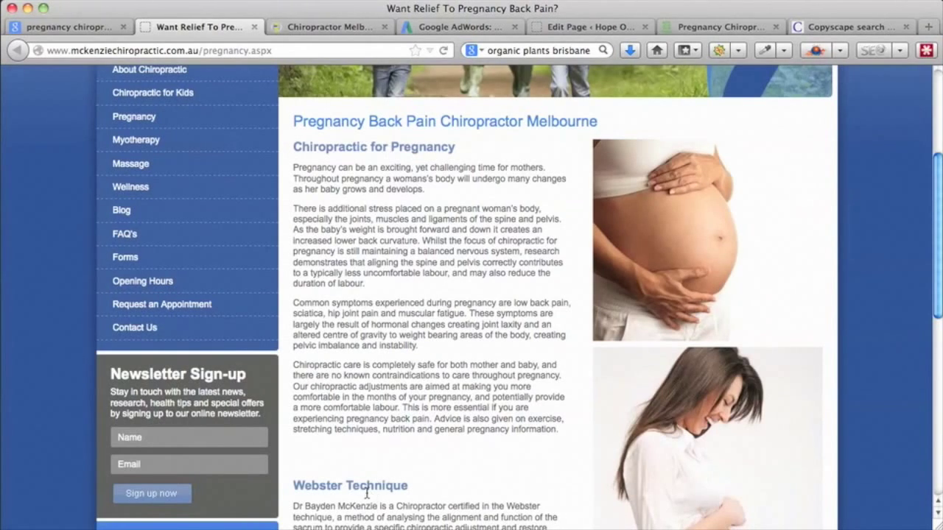
{"action": "scroll", "coordinate": [451, 447], "scroll_direction": "down", "scroll_amount": 5}
{"action": "scroll", "coordinate": [449, 447], "scroll_direction": "down", "scroll_amount": 4}
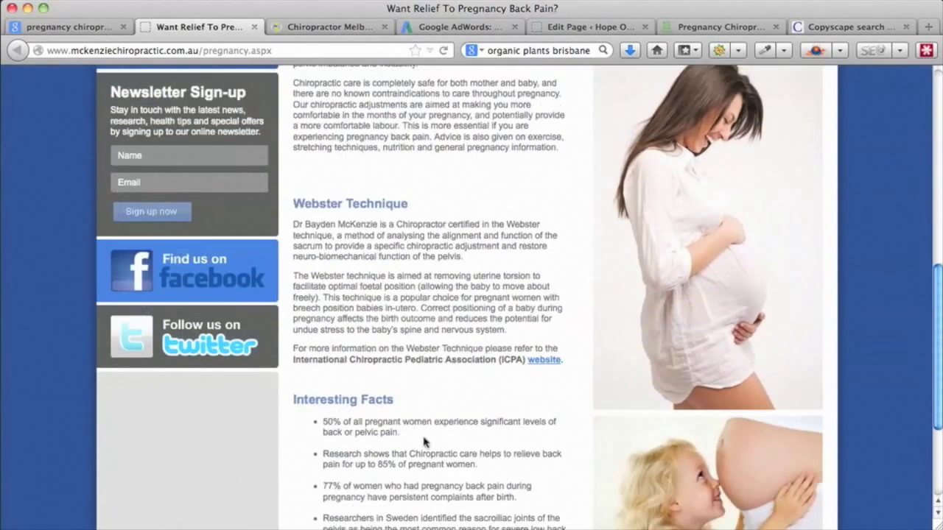
{"action": "scroll", "coordinate": [442, 417], "scroll_direction": "down", "scroll_amount": 5}
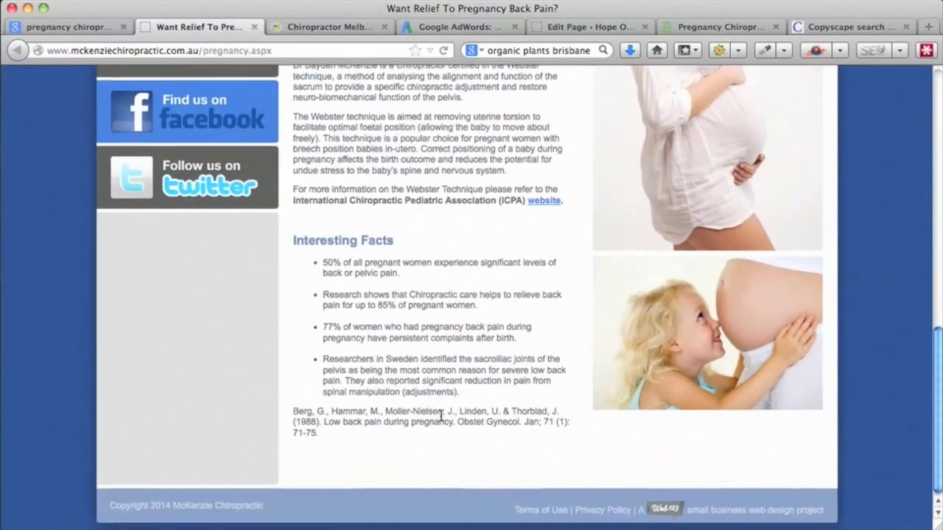
{"action": "scroll", "coordinate": [441, 416], "scroll_direction": "up", "scroll_amount": 9}
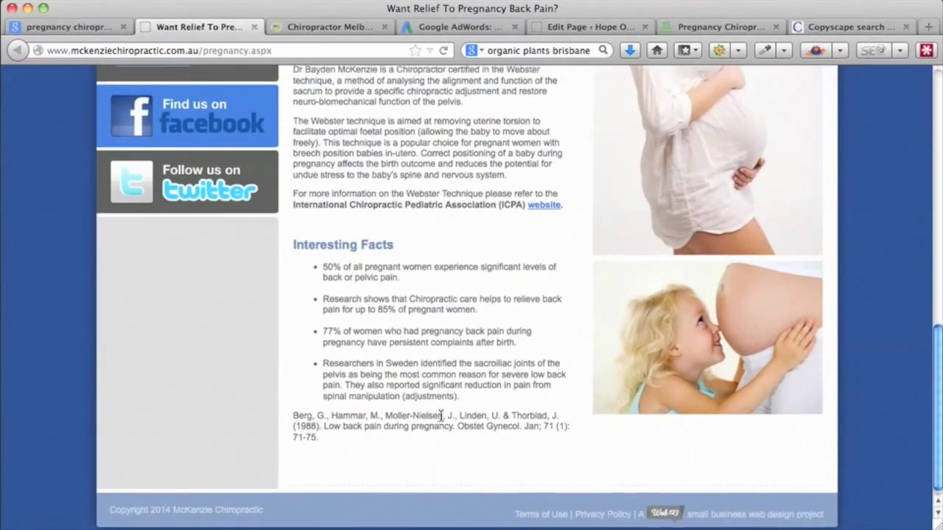
{"action": "scroll", "coordinate": [441, 418], "scroll_direction": "up", "scroll_amount": 5}
{"action": "scroll", "coordinate": [441, 418], "scroll_direction": "down", "scroll_amount": 12}
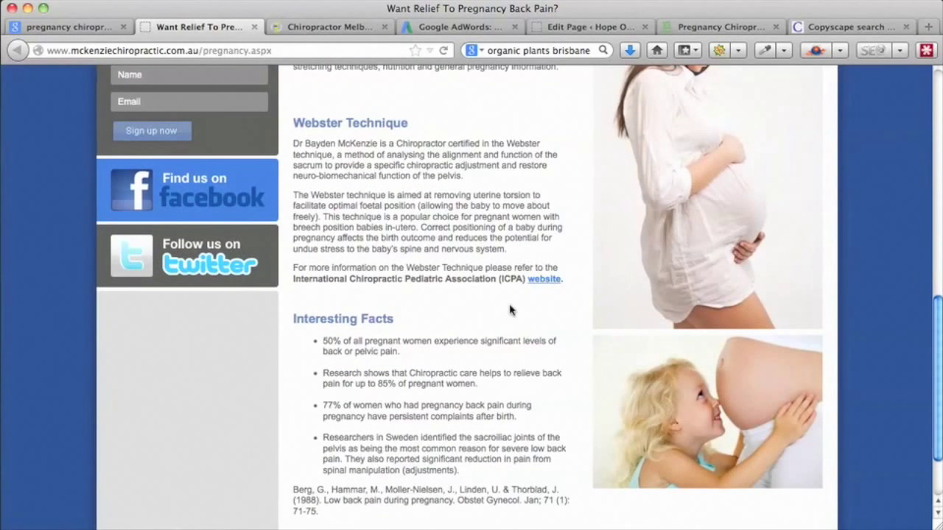
{"action": "scroll", "coordinate": [511, 310], "scroll_direction": "down", "scroll_amount": 2}
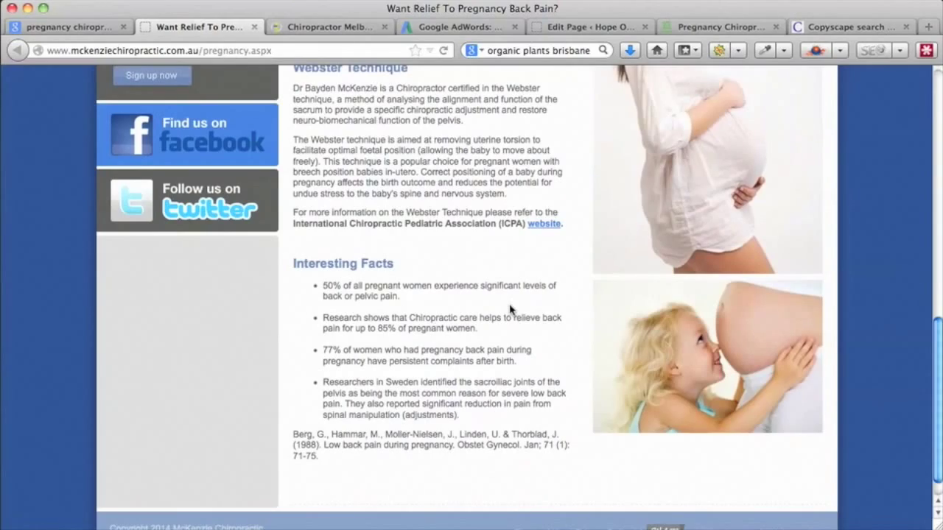
{"action": "scroll", "coordinate": [510, 309], "scroll_direction": "up", "scroll_amount": 6}
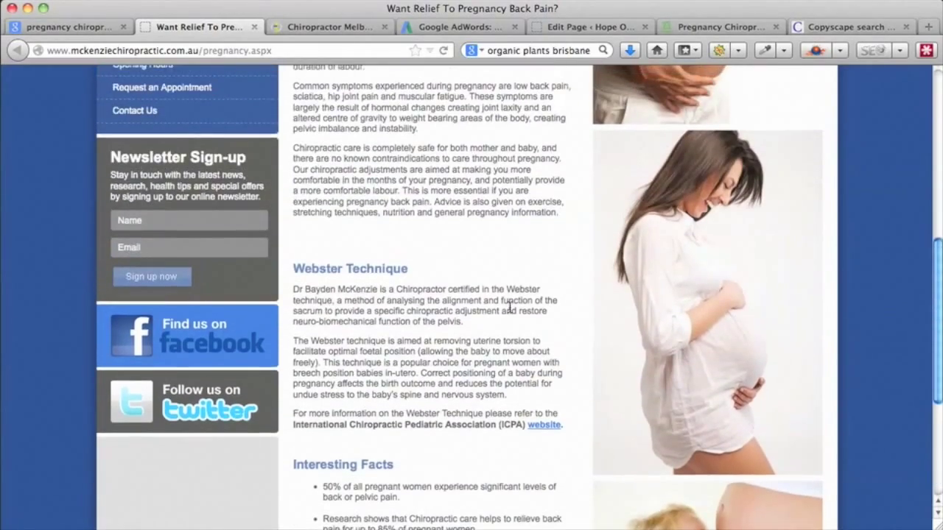
{"action": "scroll", "coordinate": [510, 309], "scroll_direction": "up", "scroll_amount": 5}
{"action": "left_click", "coordinate": [322, 27]}
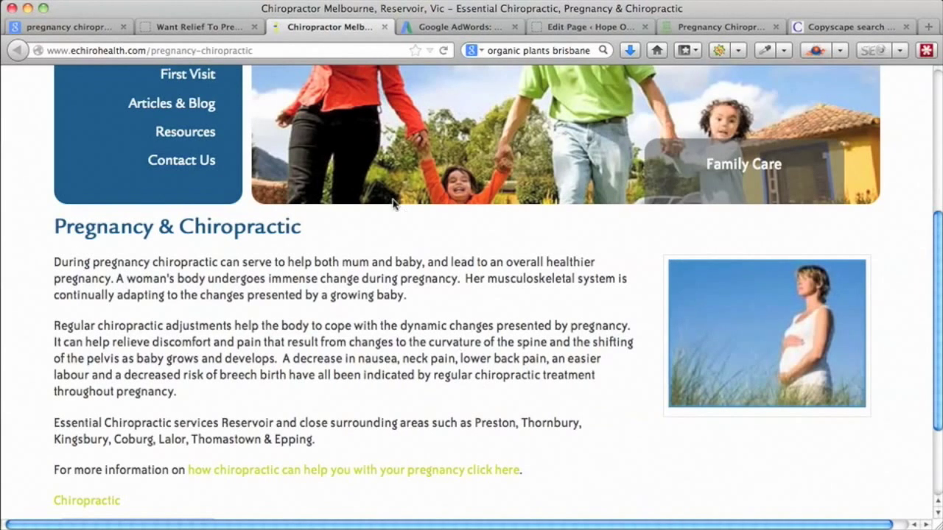
- Copy the McKenzie article from 'Chiropractic for Pregnancy' through the reference, then return to the WordPress editor
{"action": "left_click", "coordinate": [205, 29]}
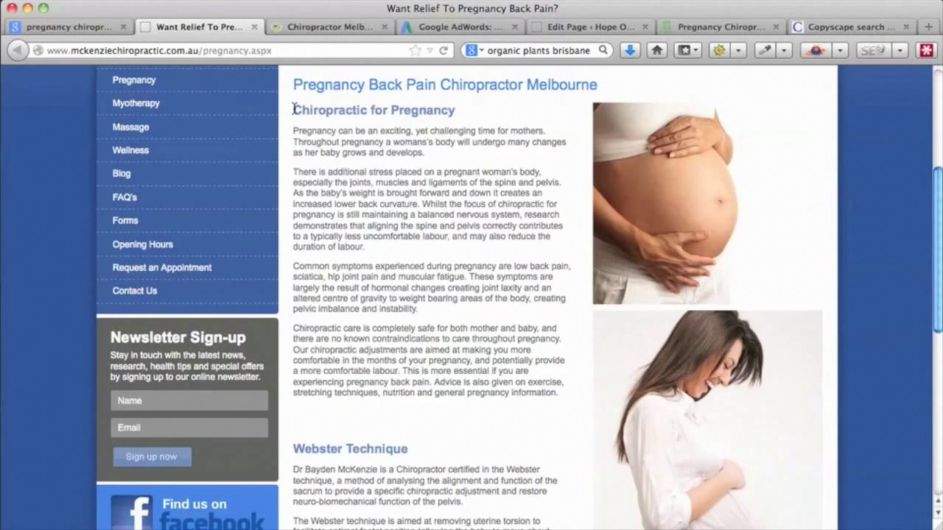
{"action": "left_click_drag", "start_coordinate": [294, 109], "coordinate": [520, 438]}
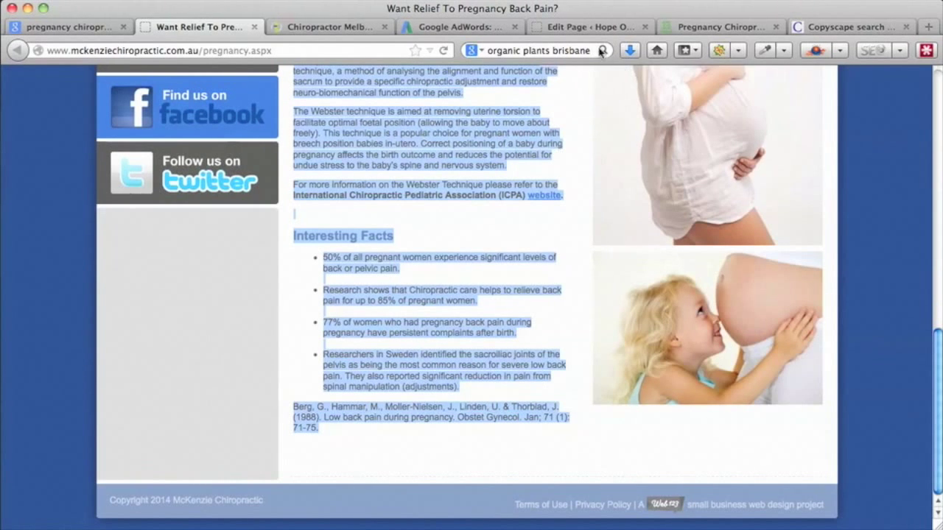
{"action": "left_click", "coordinate": [572, 31]}
{"action": "left_click", "coordinate": [200, 261]}
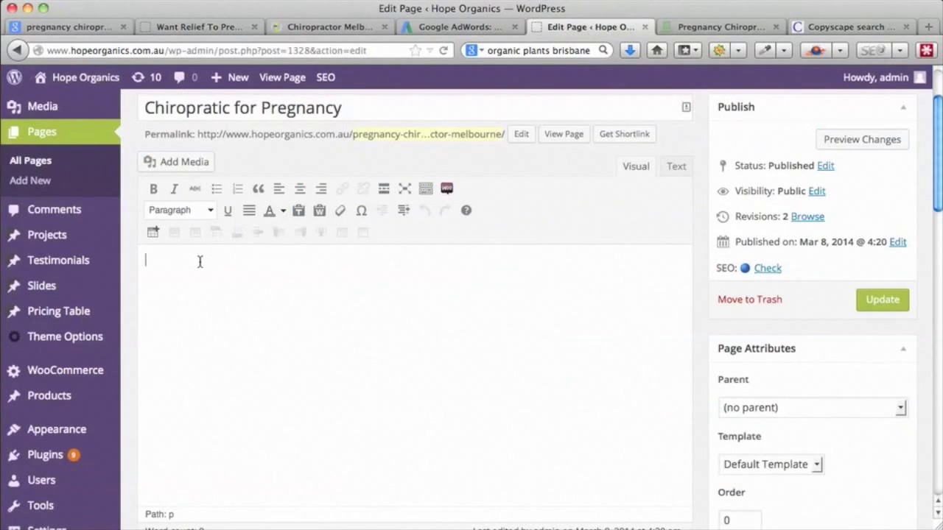
{"action": "key", "text": "super+v"}
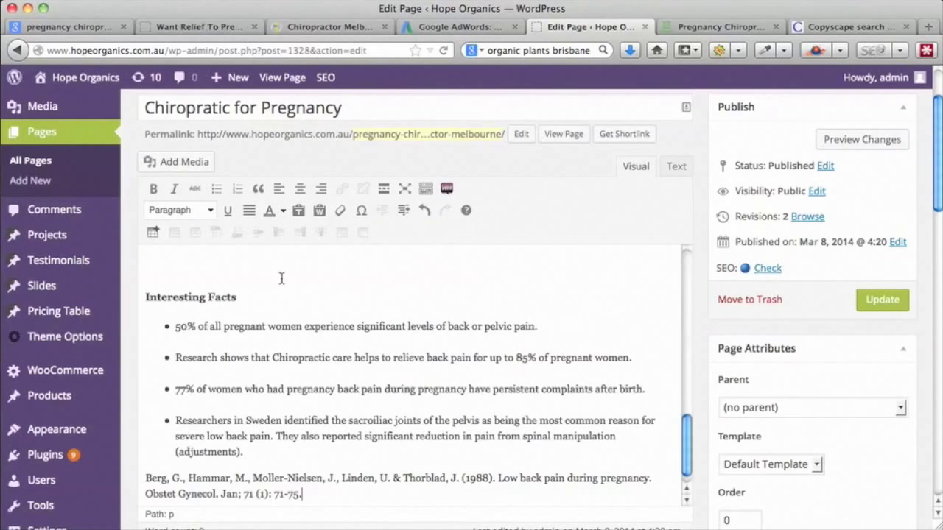
{"action": "scroll", "coordinate": [529, 370], "scroll_direction": "up", "scroll_amount": 15}
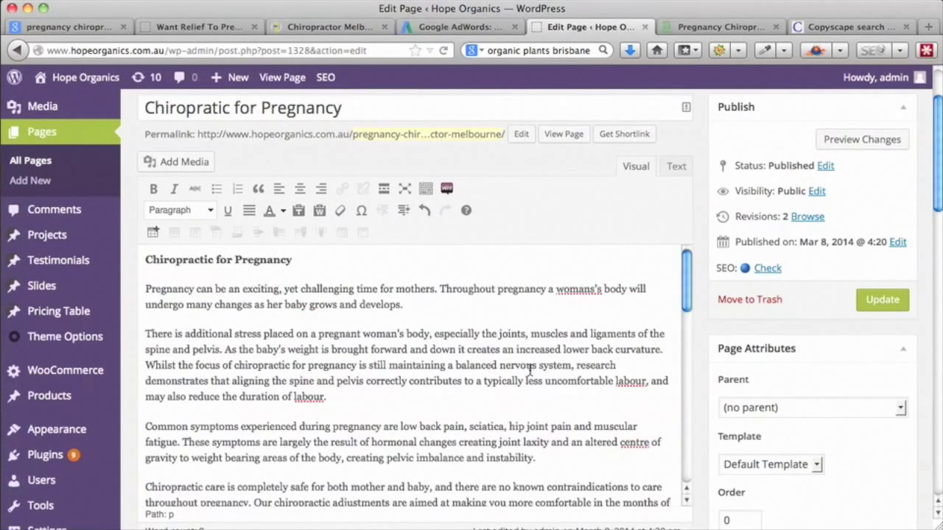
{"action": "scroll", "coordinate": [530, 370], "scroll_direction": "down", "scroll_amount": 1}
{"action": "scroll", "coordinate": [529, 370], "scroll_direction": "down", "scroll_amount": 1}
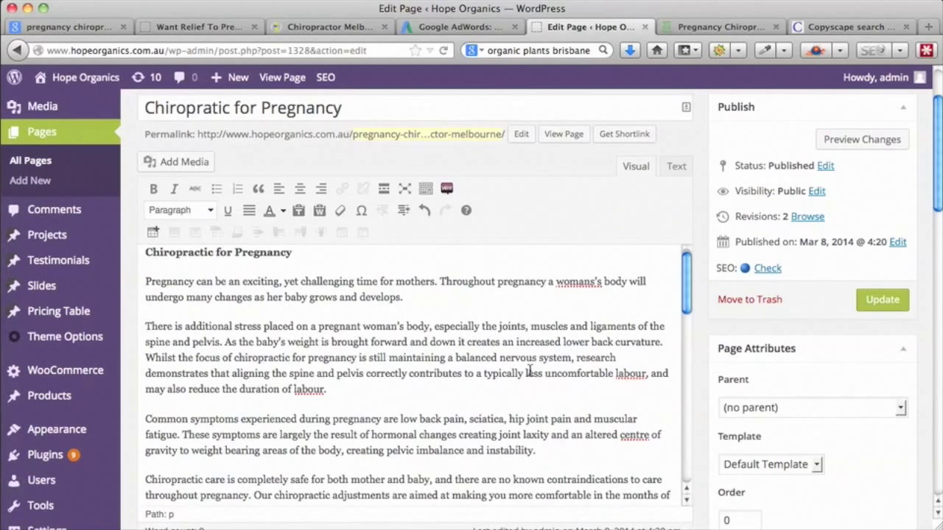
{"action": "scroll", "coordinate": [705, 376], "scroll_direction": "down", "scroll_amount": 5}
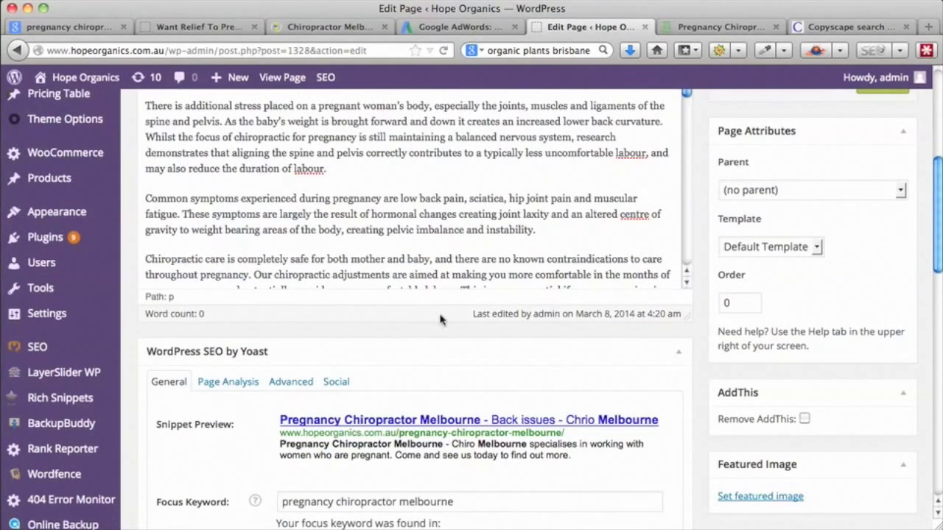
{"action": "scroll", "coordinate": [492, 244], "scroll_direction": "down", "scroll_amount": 10}
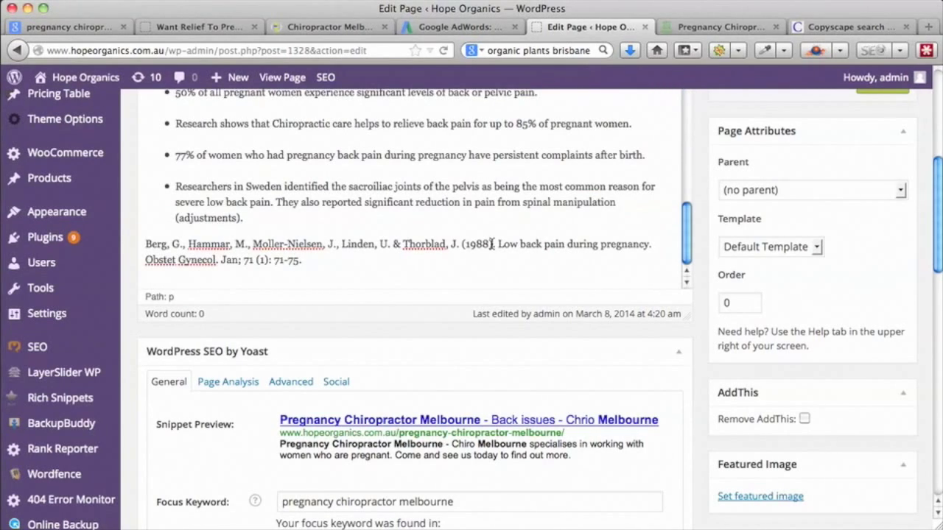
{"action": "scroll", "coordinate": [492, 243], "scroll_direction": "up", "scroll_amount": 10}
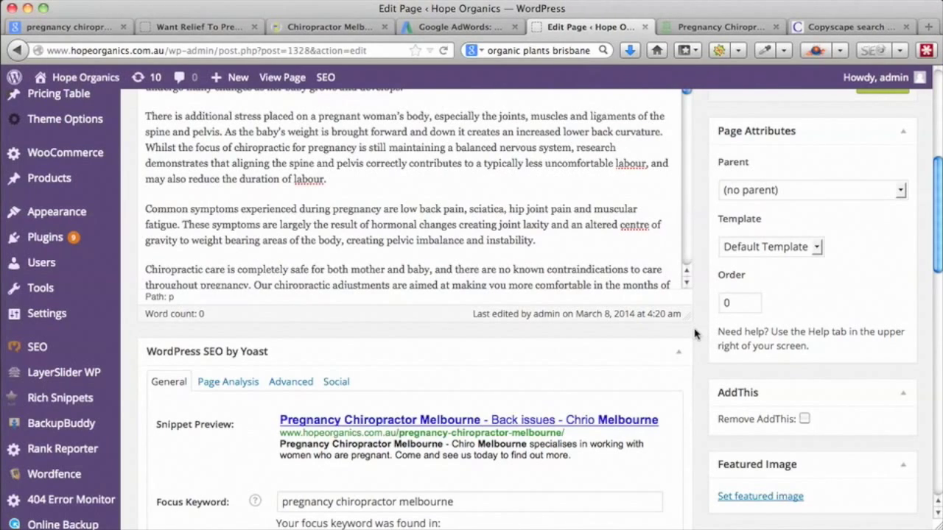
{"action": "scroll", "coordinate": [694, 334], "scroll_direction": "up", "scroll_amount": 5}
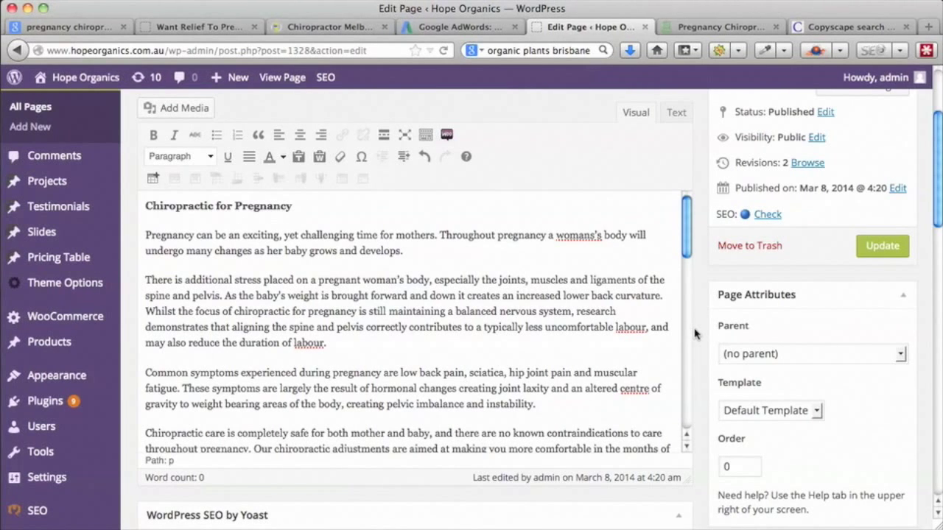
- Make the 'Chiropractic for Pregnancy' line a Heading 2
{"action": "left_click", "coordinate": [230, 206]}
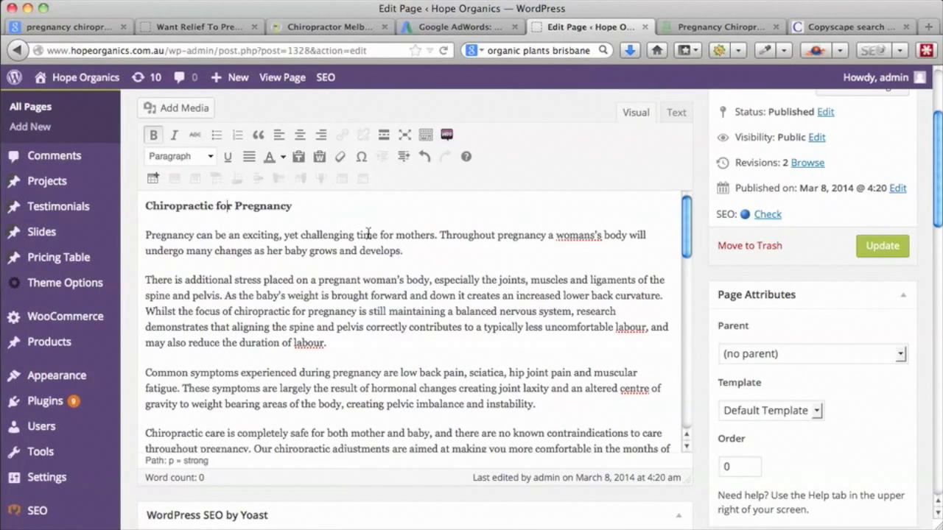
{"action": "left_click_drag", "start_coordinate": [295, 207], "coordinate": [144, 211]}
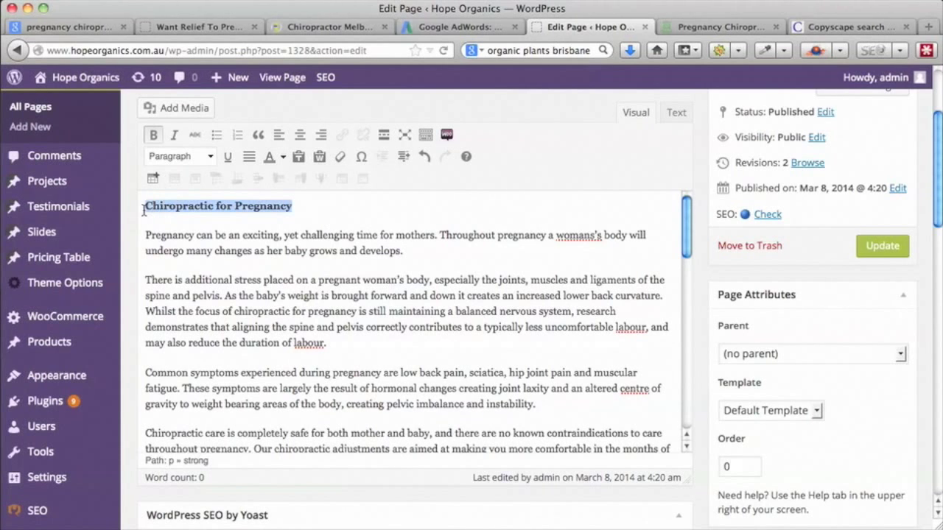
{"action": "left_click", "coordinate": [210, 156]}
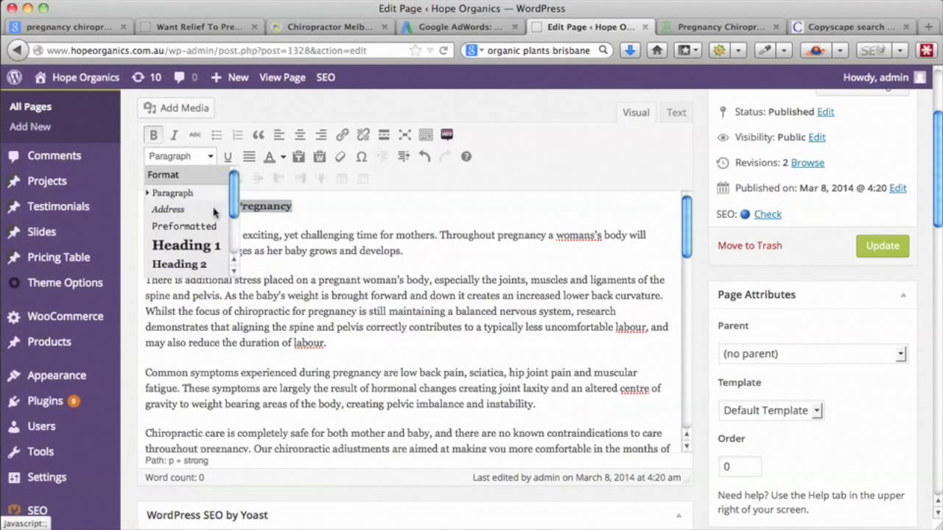
{"action": "left_click", "coordinate": [198, 264]}
- Make the 'Webster Technique' line a Heading 2 and look over the rest of the article
{"action": "scroll", "coordinate": [433, 277], "scroll_direction": "down", "scroll_amount": 3}
{"action": "scroll", "coordinate": [433, 277], "scroll_direction": "down", "scroll_amount": 5}
{"action": "left_click_drag", "start_coordinate": [251, 271], "coordinate": [126, 276]}
{"action": "left_click", "coordinate": [210, 156]}
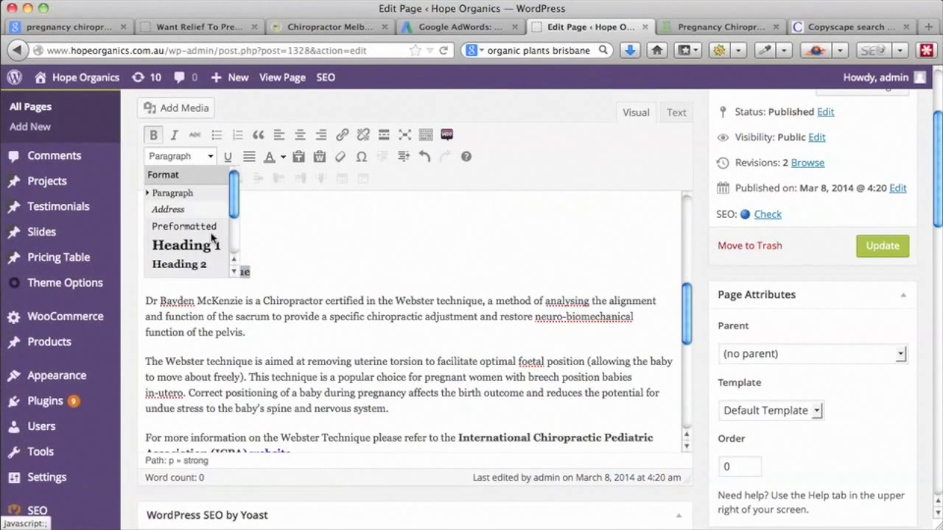
{"action": "left_click", "coordinate": [208, 265]}
{"action": "scroll", "coordinate": [393, 258], "scroll_direction": "down", "scroll_amount": 2}
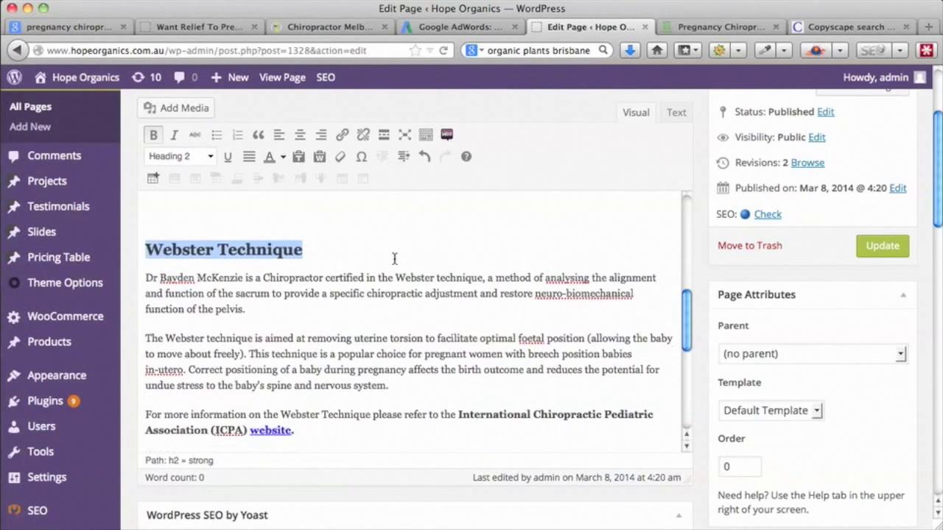
{"action": "scroll", "coordinate": [394, 259], "scroll_direction": "down", "scroll_amount": 5}
{"action": "scroll", "coordinate": [395, 259], "scroll_direction": "down", "scroll_amount": 2}
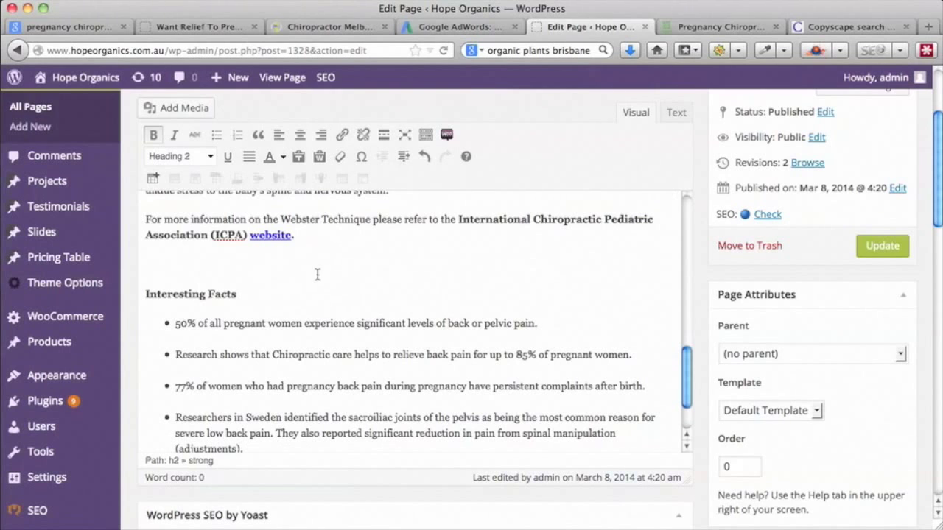
{"action": "scroll", "coordinate": [299, 285], "scroll_direction": "down", "scroll_amount": 2}
{"action": "scroll", "coordinate": [299, 286], "scroll_direction": "up", "scroll_amount": 2}
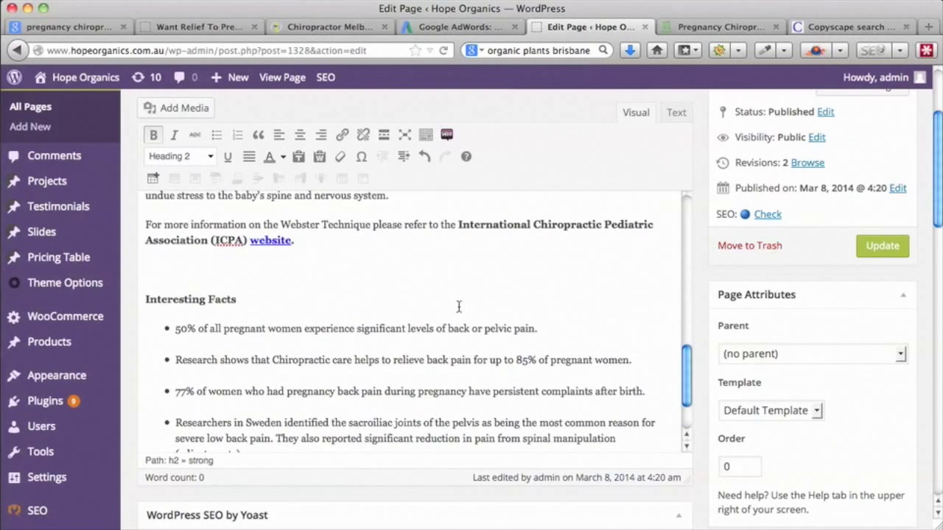
{"action": "scroll", "coordinate": [459, 306], "scroll_direction": "down", "scroll_amount": 2}
{"action": "scroll", "coordinate": [458, 307], "scroll_direction": "up", "scroll_amount": 15}
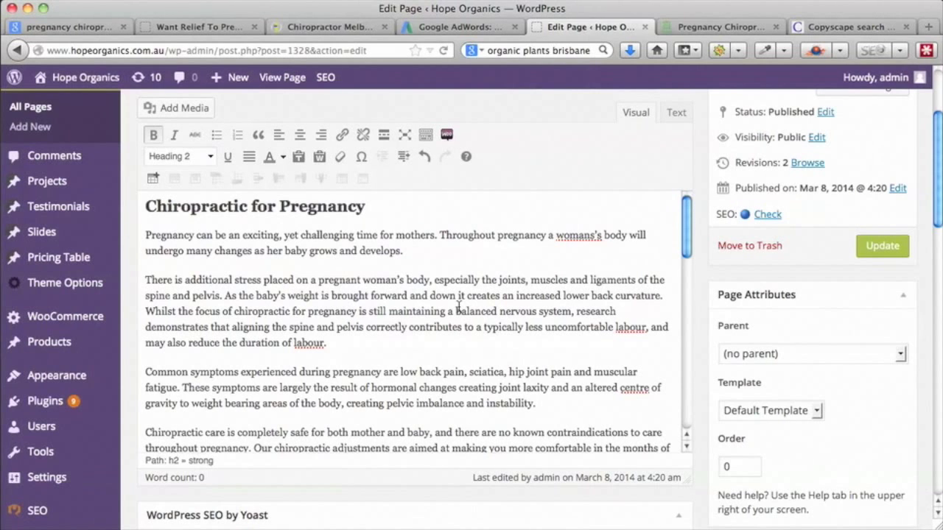
- Check both Heading 2 lines in the autosaved draft, then return to the McKenzie back pain page
{"action": "scroll", "coordinate": [458, 306], "scroll_direction": "down", "scroll_amount": 2}
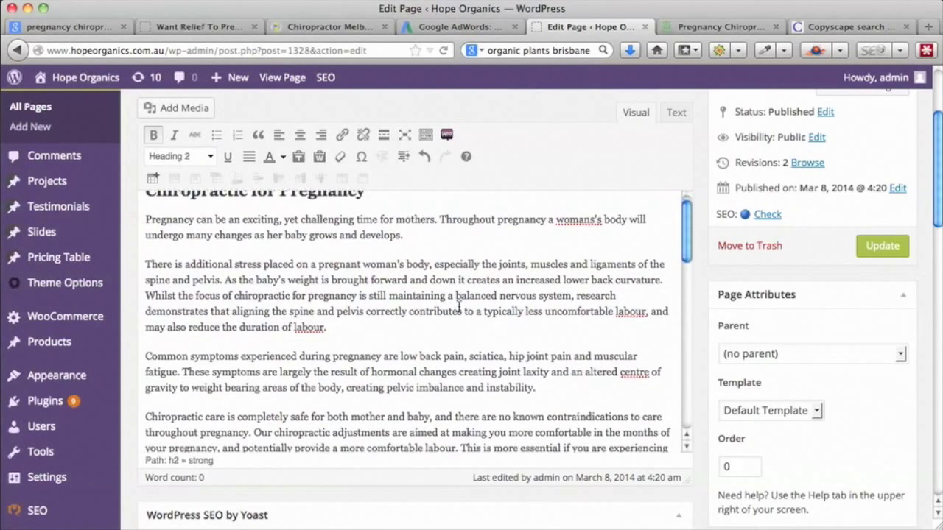
{"action": "scroll", "coordinate": [458, 306], "scroll_direction": "down", "scroll_amount": 8}
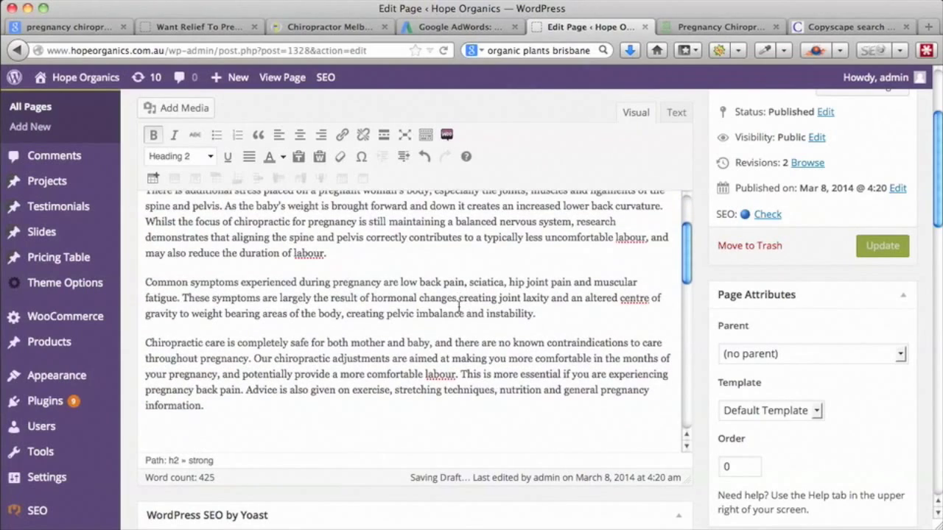
{"action": "scroll", "coordinate": [458, 307], "scroll_direction": "down", "scroll_amount": 8}
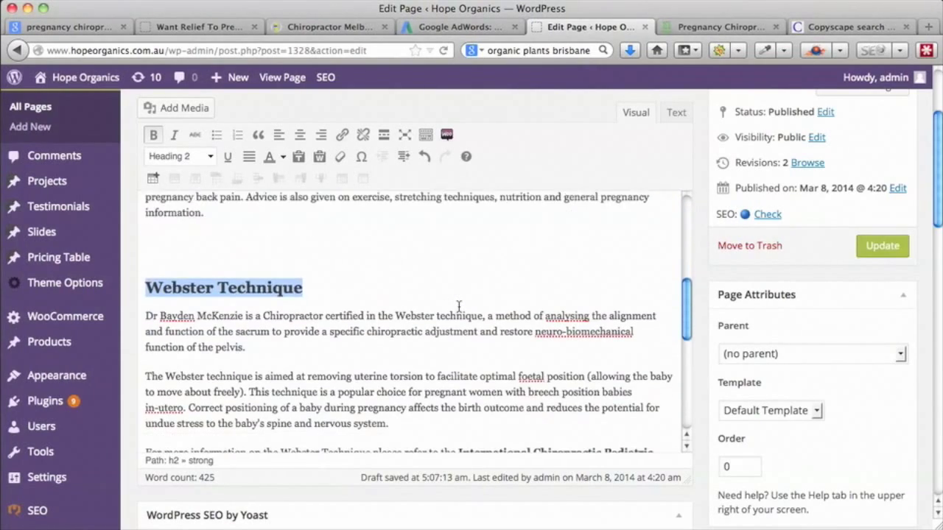
{"action": "scroll", "coordinate": [458, 306], "scroll_direction": "down", "scroll_amount": 5}
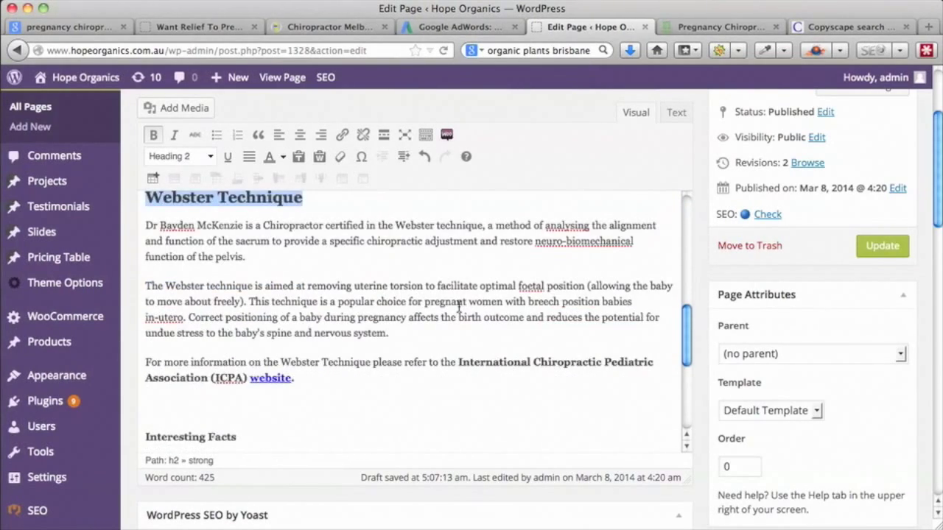
{"action": "scroll", "coordinate": [458, 307], "scroll_direction": "down", "scroll_amount": 12}
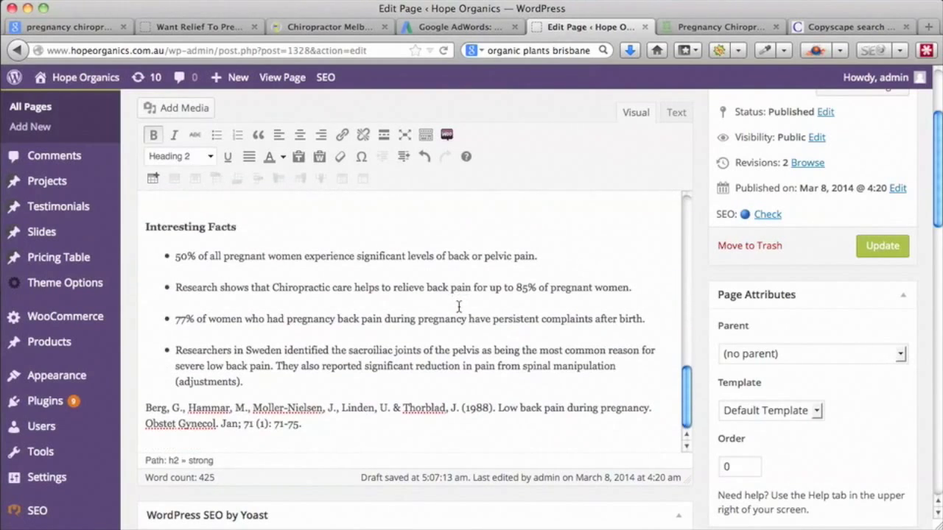
{"action": "scroll", "coordinate": [459, 306], "scroll_direction": "up", "scroll_amount": 11}
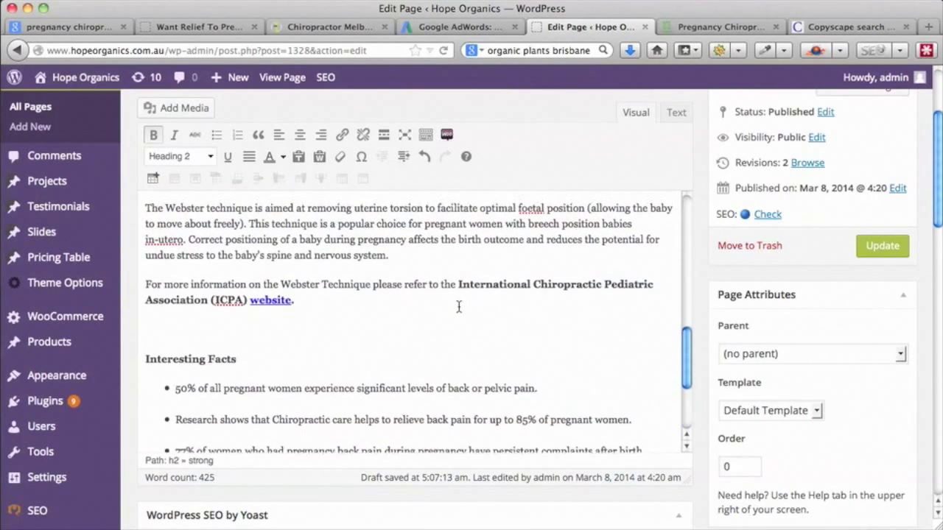
{"action": "scroll", "coordinate": [458, 306], "scroll_direction": "up", "scroll_amount": 14}
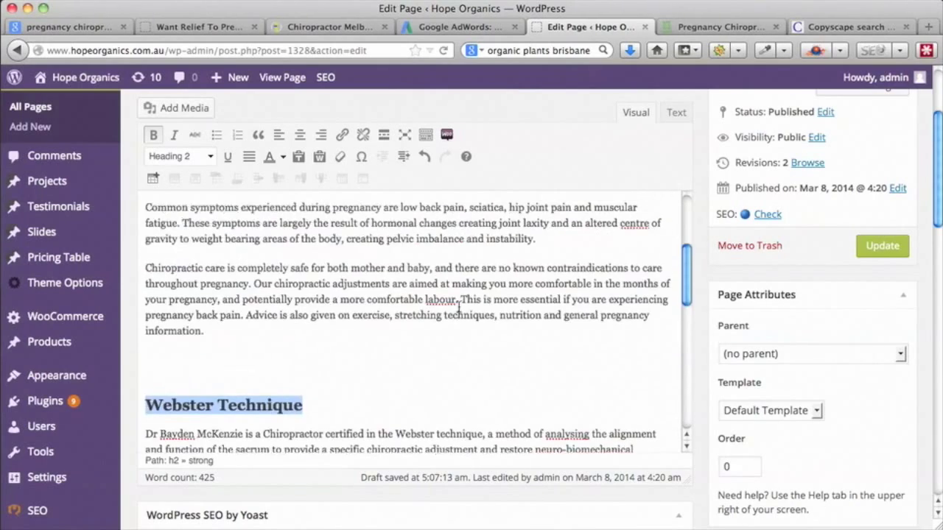
{"action": "scroll", "coordinate": [458, 306], "scroll_direction": "up", "scroll_amount": 6}
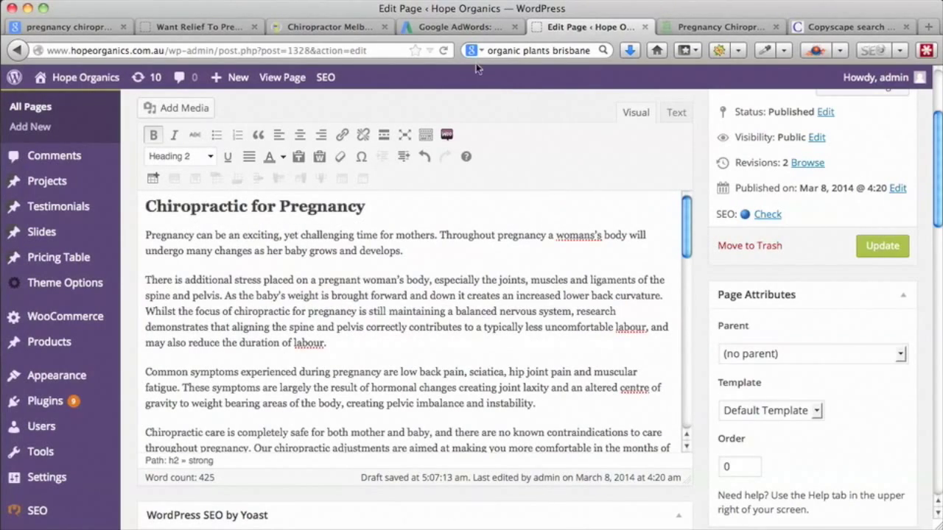
{"action": "left_click", "coordinate": [198, 28]}
- Clear the selection and review the McKenzie article's layout, then return to the WordPress editor
{"action": "scroll", "coordinate": [662, 254], "scroll_direction": "up", "scroll_amount": 15}
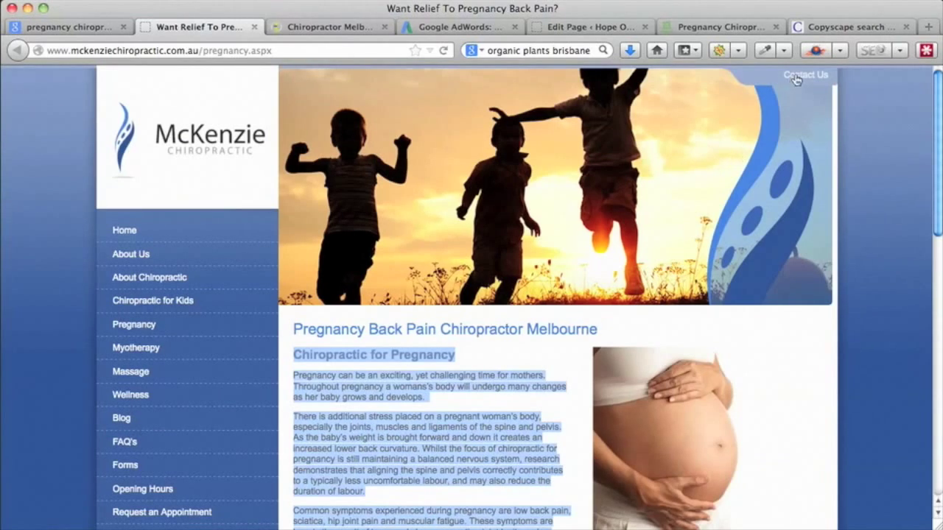
{"action": "left_click", "coordinate": [560, 383]}
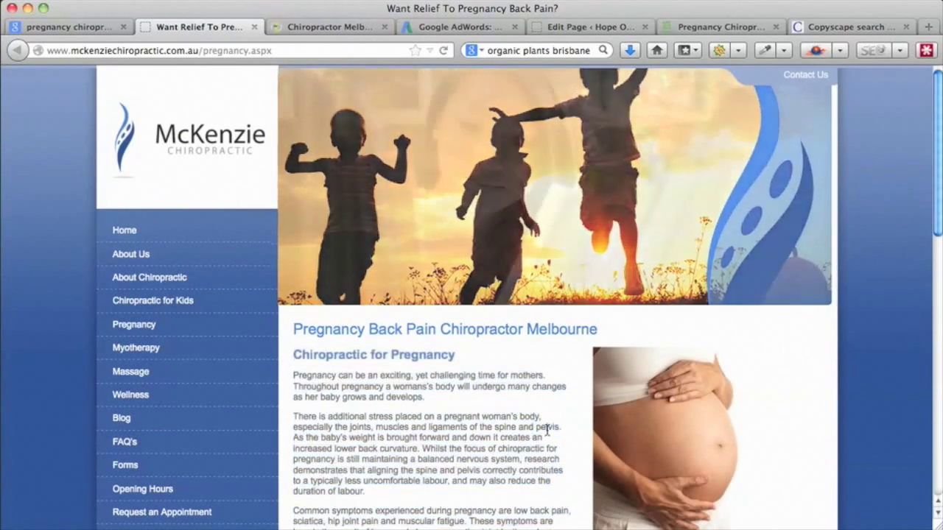
{"action": "scroll", "coordinate": [575, 424], "scroll_direction": "down", "scroll_amount": 10}
{"action": "scroll", "coordinate": [575, 424], "scroll_direction": "down", "scroll_amount": 5}
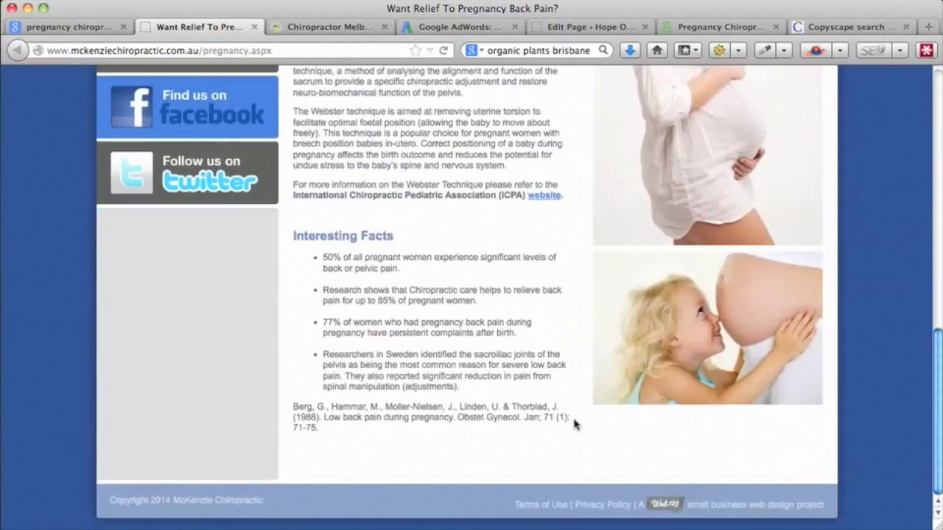
{"action": "scroll", "coordinate": [575, 425], "scroll_direction": "up", "scroll_amount": 5}
{"action": "scroll", "coordinate": [576, 424], "scroll_direction": "up", "scroll_amount": 5}
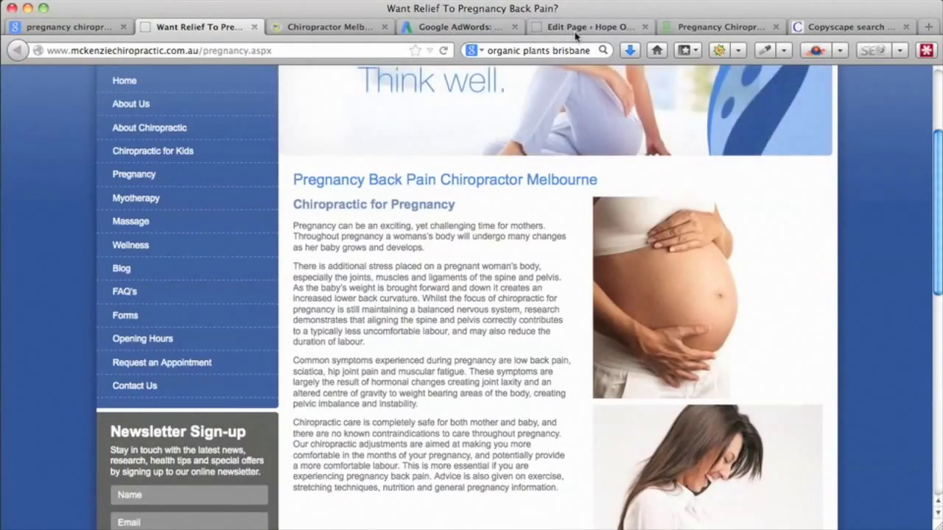
{"action": "left_click", "coordinate": [575, 31]}
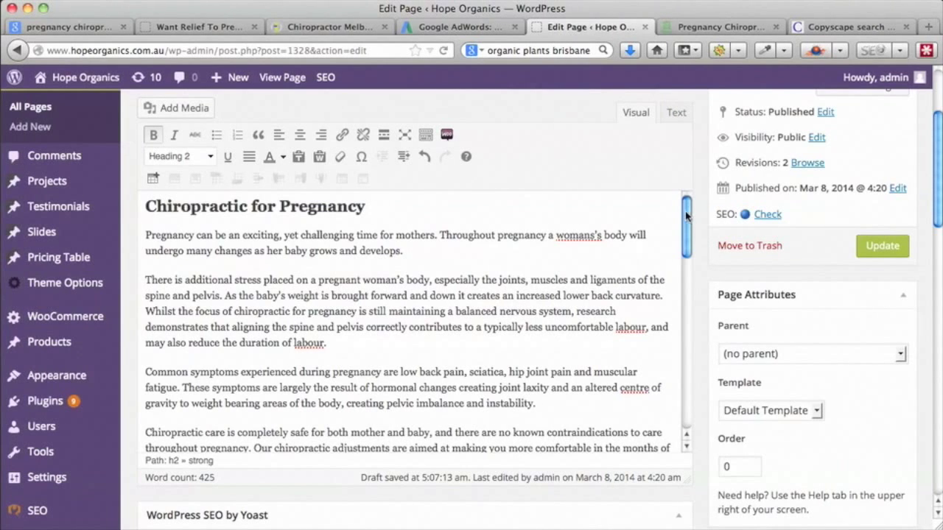
- Above Interesting Facts, add a paragraph inviting Melbourne readers to contact the clinic by phone
{"action": "scroll", "coordinate": [686, 215], "scroll_direction": "down", "scroll_amount": 10}
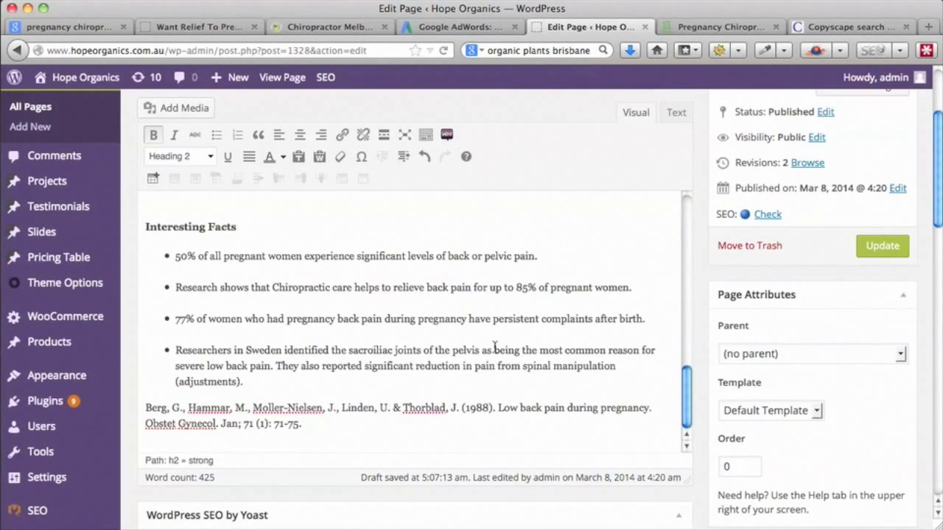
{"action": "scroll", "coordinate": [512, 340], "scroll_direction": "up", "scroll_amount": 2}
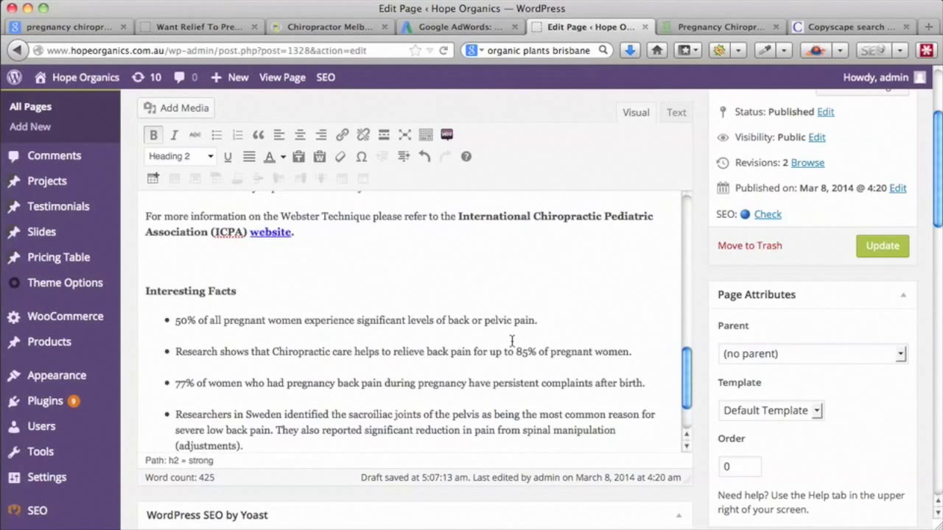
{"action": "left_click", "coordinate": [148, 263]}
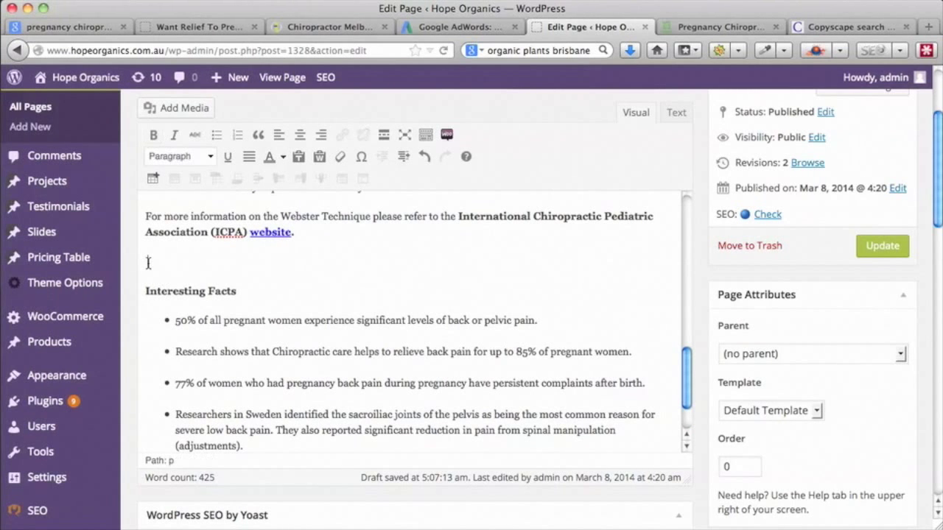
{"action": "key", "text": "Return"}
{"action": "key", "text": "Return"}
{"action": "key", "text": "Return"}
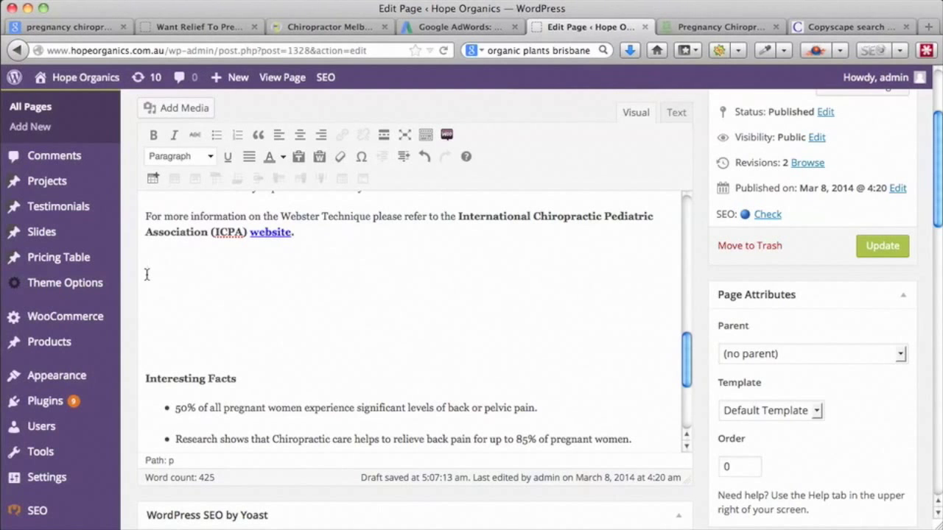
{"action": "key", "text": "Return"}
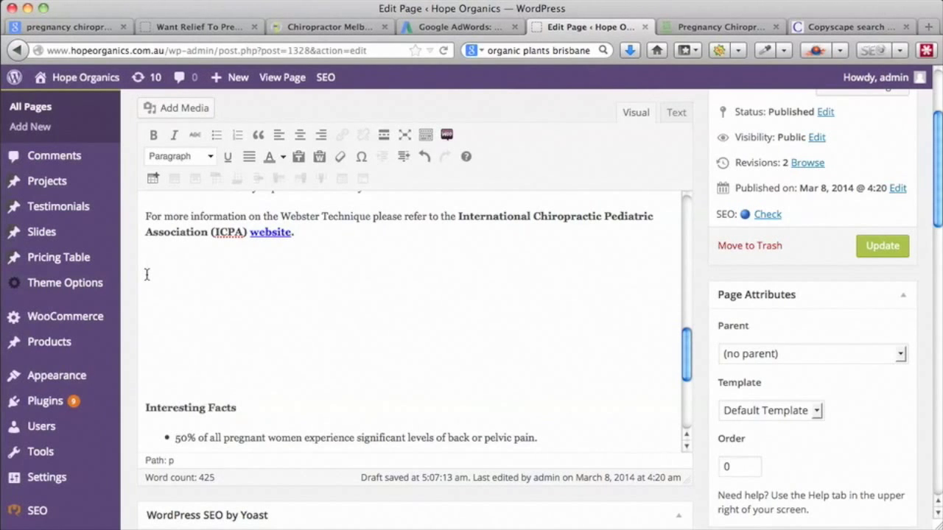
{"action": "type", "text": "If you you live in"}
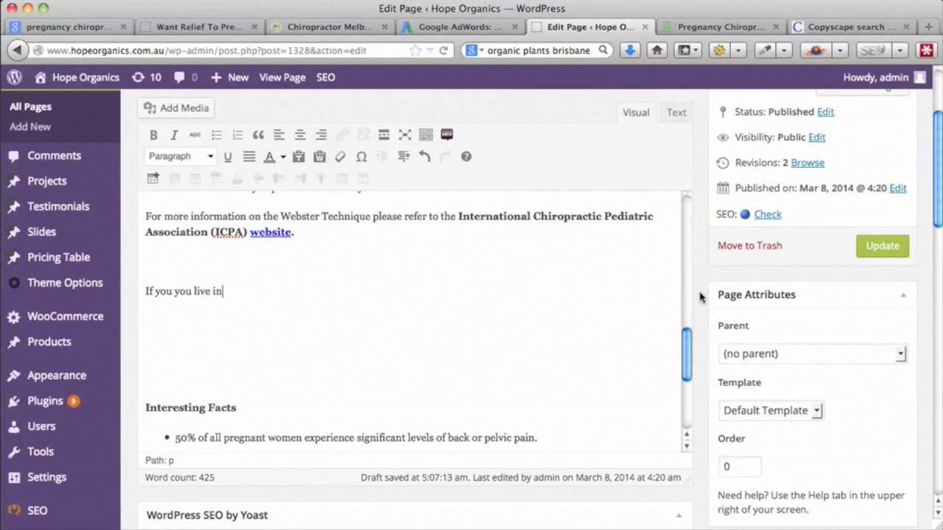
{"action": "scroll", "coordinate": [700, 296], "scroll_direction": "up", "scroll_amount": 3}
{"action": "scroll", "coordinate": [700, 297], "scroll_direction": "down", "scroll_amount": 1}
{"action": "type", "text": "Melbourne and would like more information"}
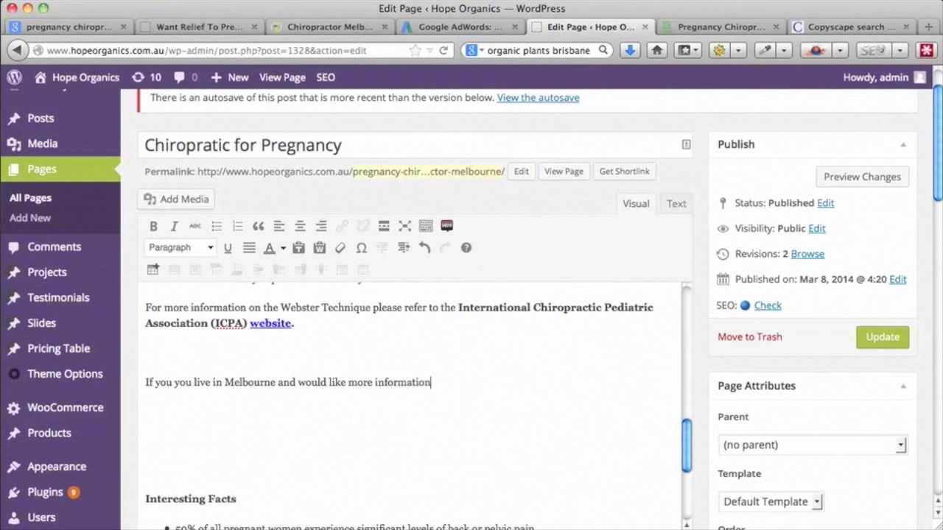
{"action": "type", "text": " or to meet us please"}
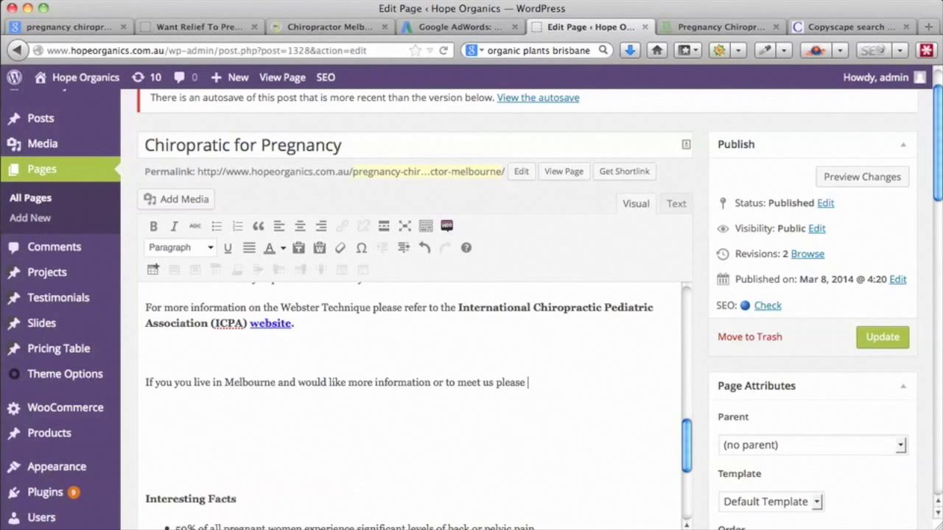
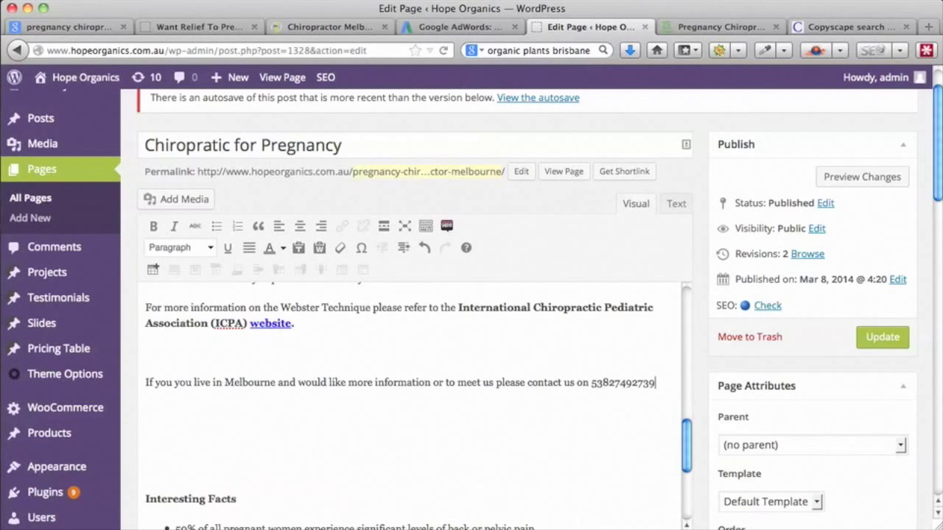
- Add a line of placeholder text beneath the contact paragraph
{"action": "key", "text": "Return"}
{"action": "type", "text": "scjcwjelcjwlc"}
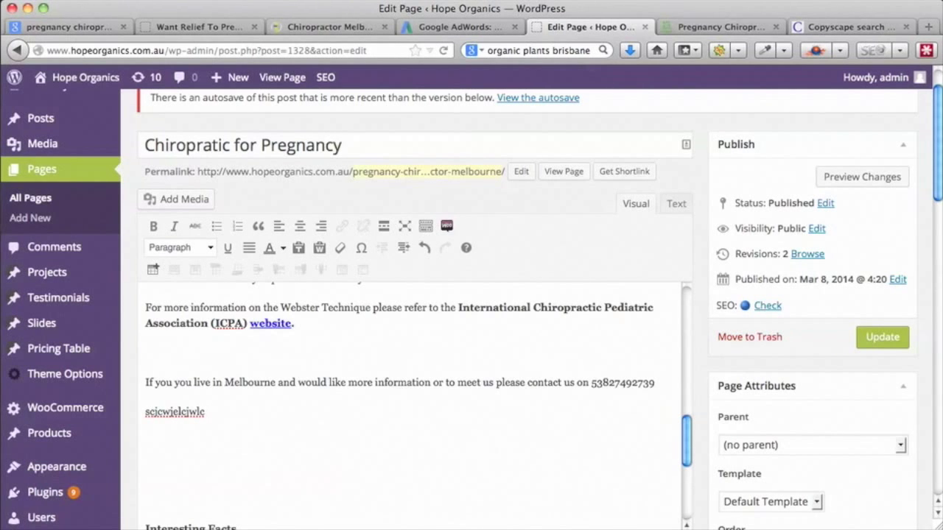
{"action": "key", "text": "BackSpace"}
{"action": "type", "text": ". 2307wccb mdlwiee clweckjwke"}
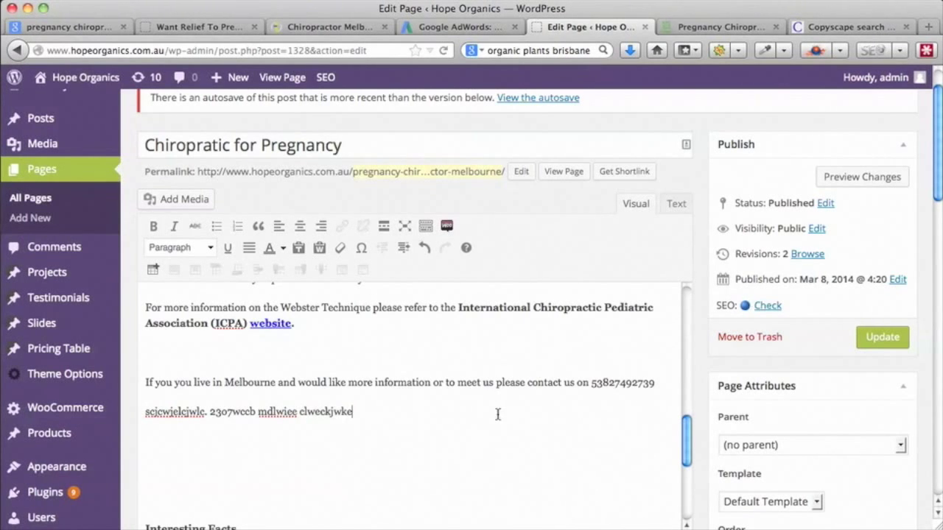
{"action": "left_click_drag", "start_coordinate": [204, 414], "coordinate": [142, 412]}
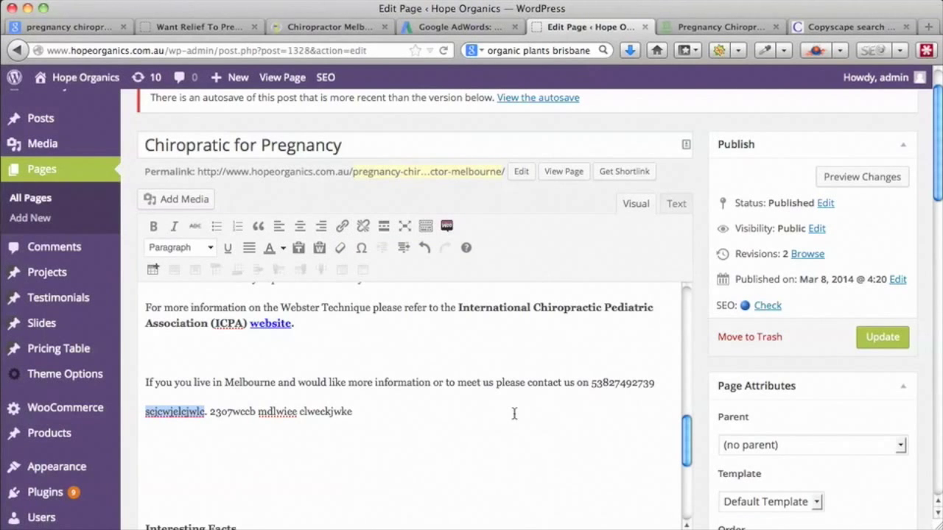
{"action": "scroll", "coordinate": [514, 413], "scroll_direction": "down", "scroll_amount": 3}
- Delete the extra blank lines above Interesting Facts and save the page draft
{"action": "scroll", "coordinate": [560, 436], "scroll_direction": "up", "scroll_amount": 1}
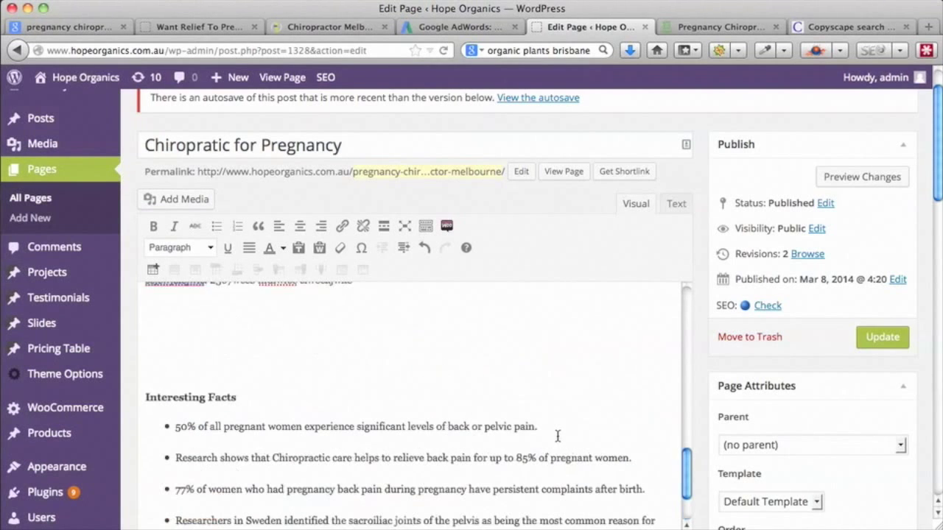
{"action": "left_click", "coordinate": [144, 371]}
{"action": "key", "text": "BackSpace"}
{"action": "key", "text": "BackSpace"}
{"action": "key", "text": "BackSpace"}
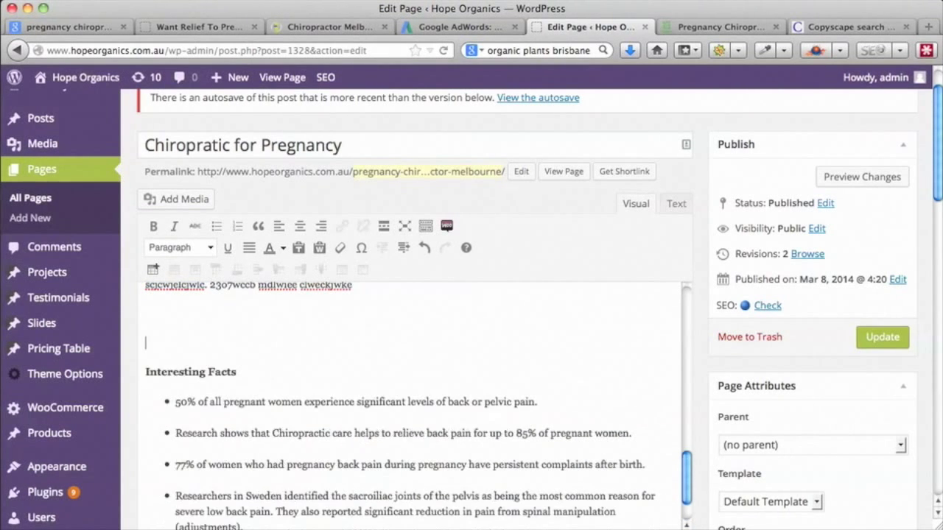
{"action": "scroll", "coordinate": [444, 390], "scroll_direction": "down", "scroll_amount": 5}
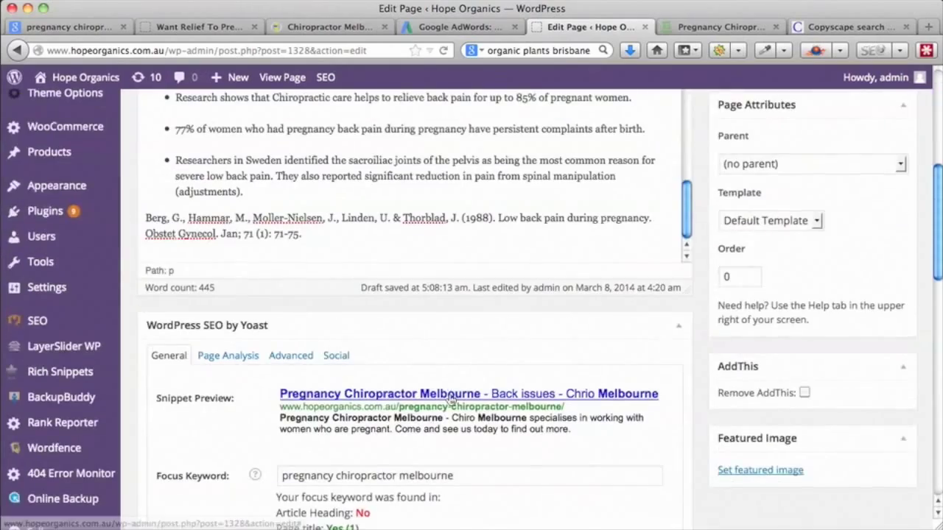
{"action": "scroll", "coordinate": [448, 400], "scroll_direction": "up", "scroll_amount": 5}
{"action": "left_click_drag", "start_coordinate": [686, 503], "coordinate": [686, 329]}
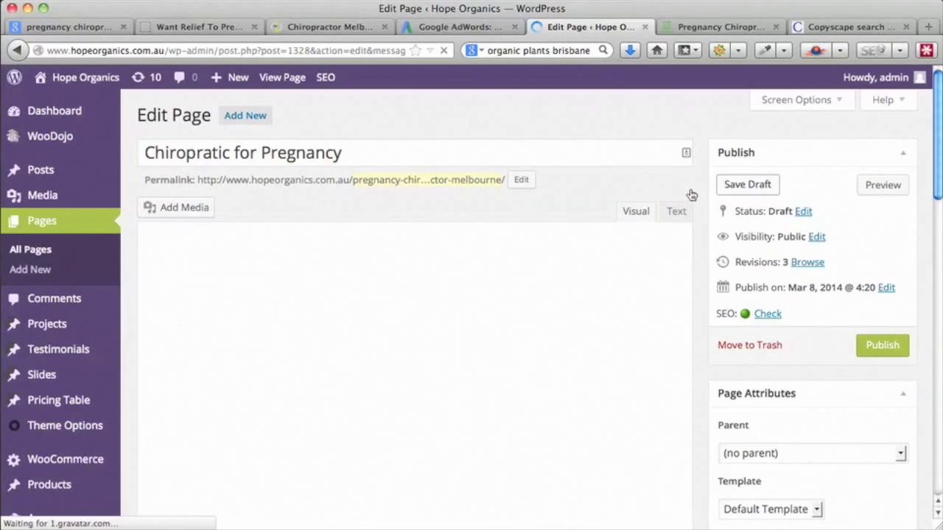
- Open Yoast's Page Analysis to see the keyword missing from subheadings and first paragraph
{"action": "scroll", "coordinate": [702, 193], "scroll_direction": "down", "scroll_amount": 1}
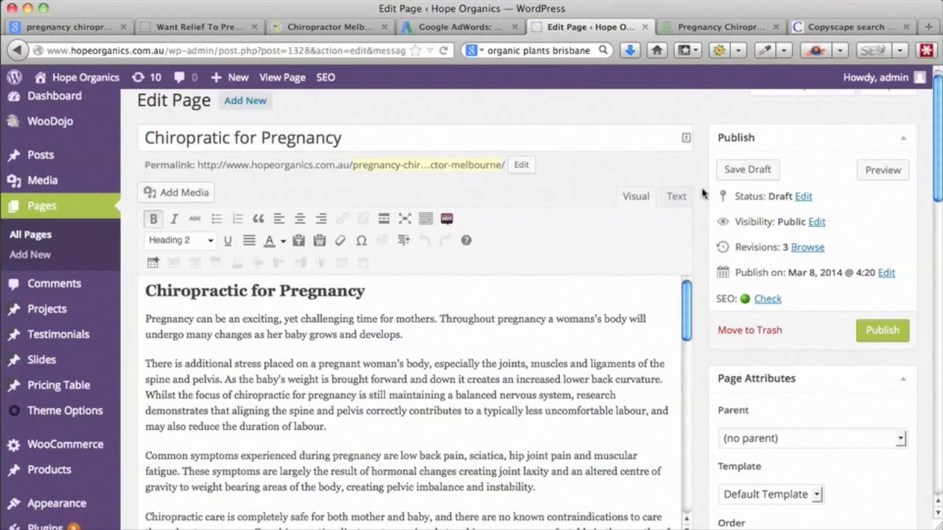
{"action": "scroll", "coordinate": [702, 193], "scroll_direction": "down", "scroll_amount": 3}
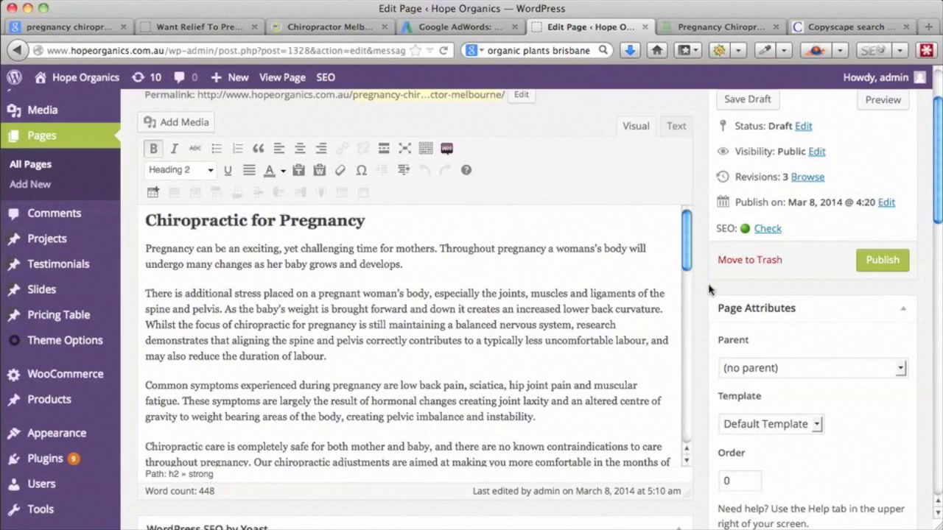
{"action": "scroll", "coordinate": [709, 288], "scroll_direction": "down", "scroll_amount": 10}
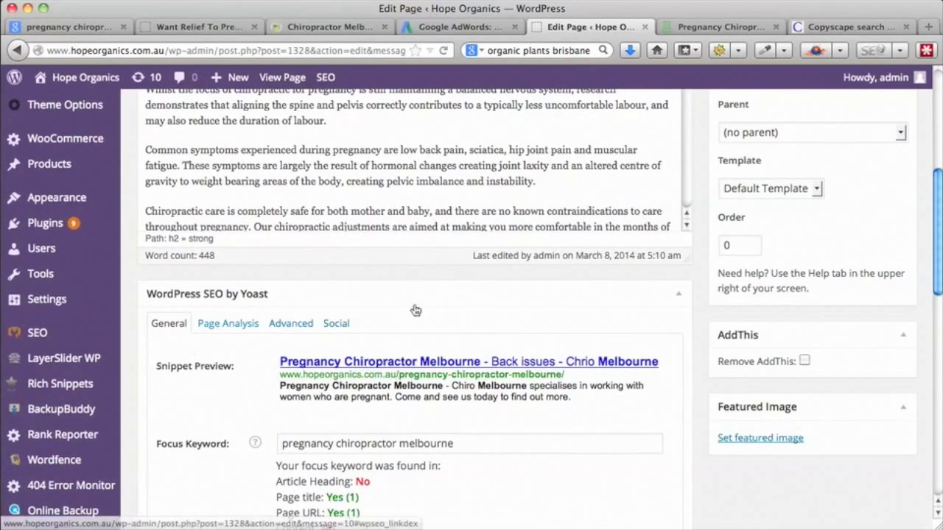
{"action": "left_click", "coordinate": [242, 327]}
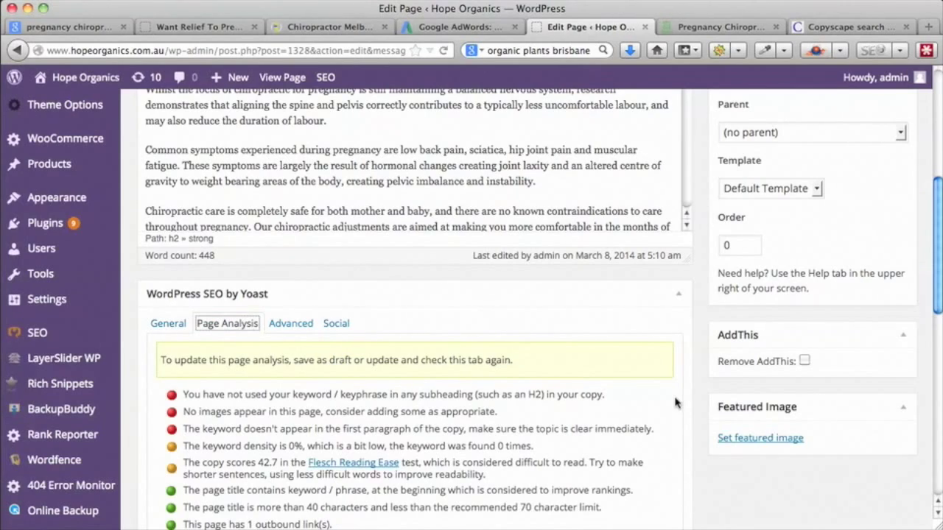
{"action": "scroll", "coordinate": [675, 403], "scroll_direction": "up", "scroll_amount": 10}
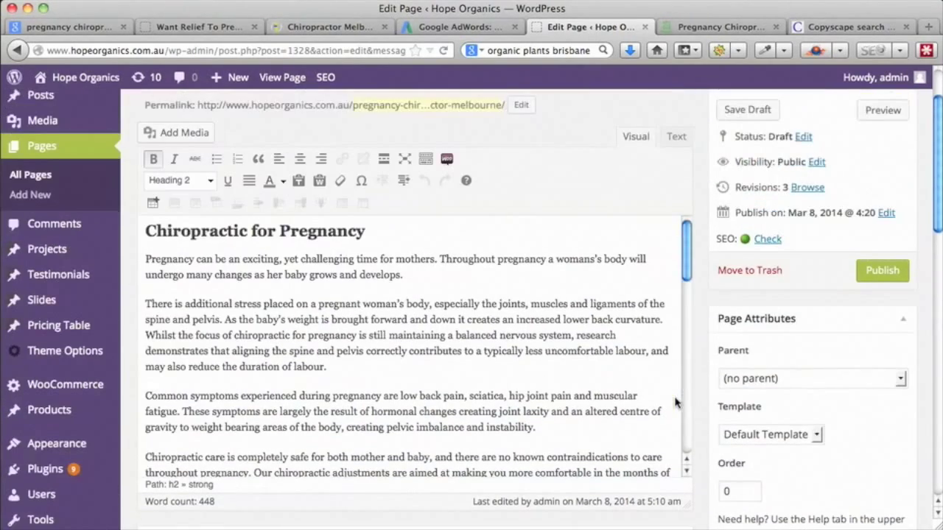
{"action": "scroll", "coordinate": [675, 400], "scroll_direction": "up", "scroll_amount": 3}
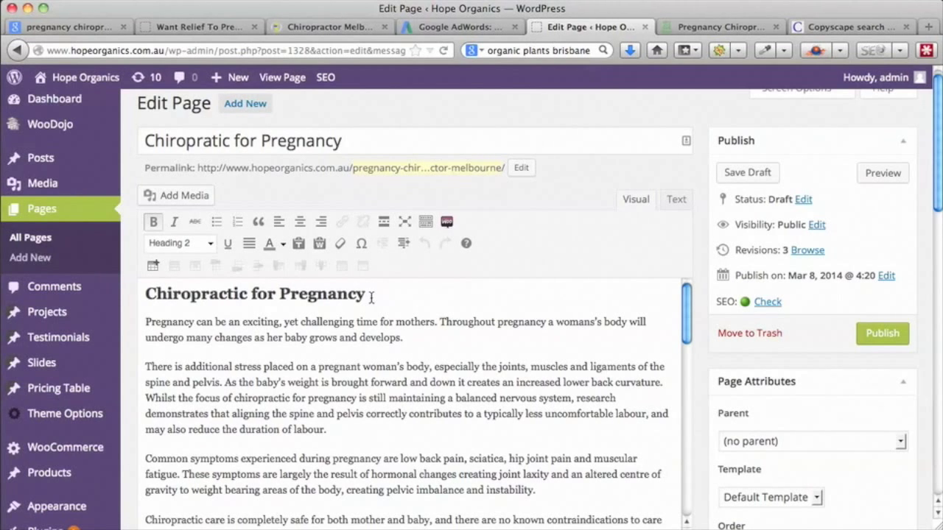
- Retype the opening heading as 'Pregnancy Chirorpractor' and save the draft
{"action": "left_click_drag", "start_coordinate": [372, 297], "coordinate": [145, 294]}
{"action": "type", "text": "pre"}
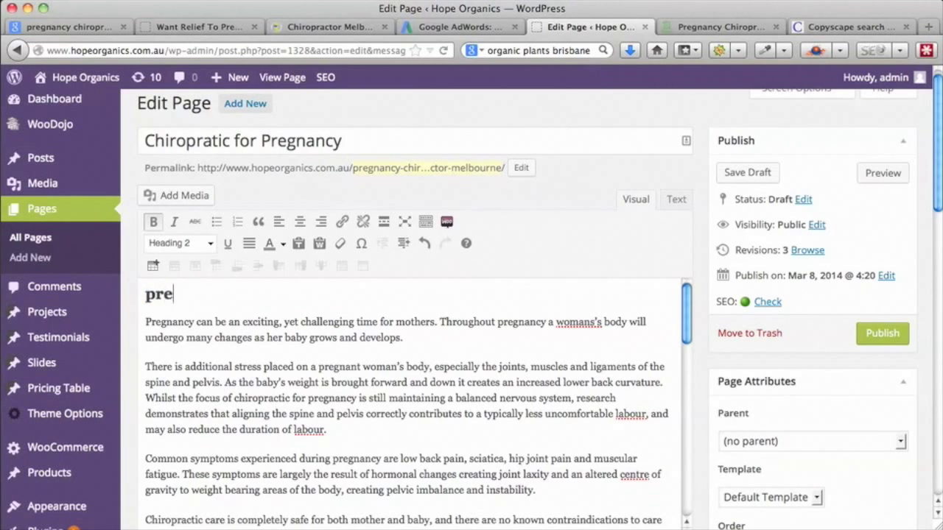
{"action": "type", "text": "gnancy"}
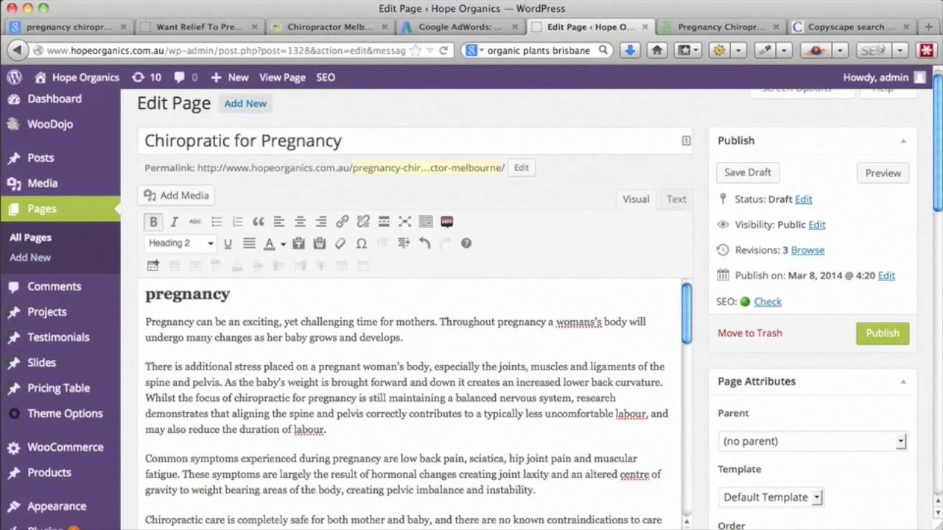
{"action": "left_click", "coordinate": [156, 293]}
{"action": "key", "text": "BackSpace"}
{"action": "type", "text": "P"}
{"action": "left_click", "coordinate": [234, 293]}
{"action": "type", "text": "Chirorator"}
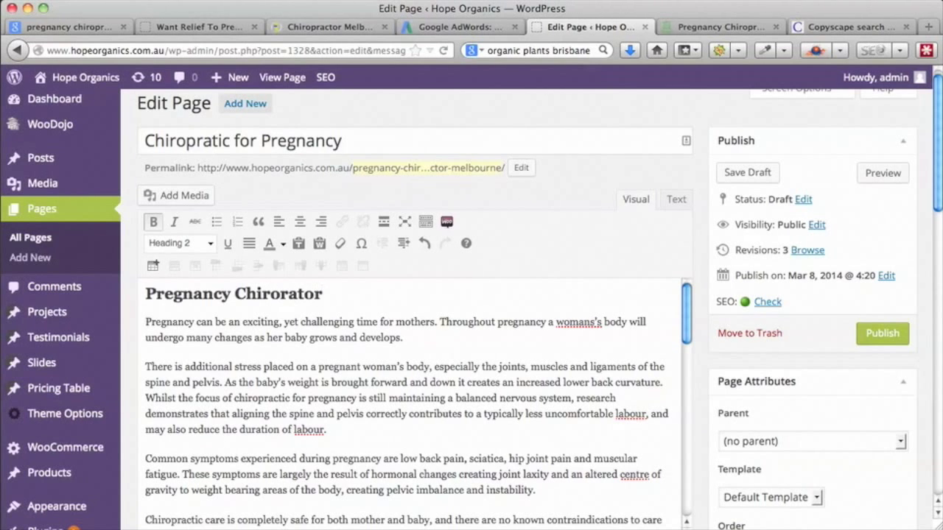
{"action": "left_click", "coordinate": [282, 295]}
{"action": "type", "text": "pr"}
{"action": "left_click", "coordinate": [317, 294]}
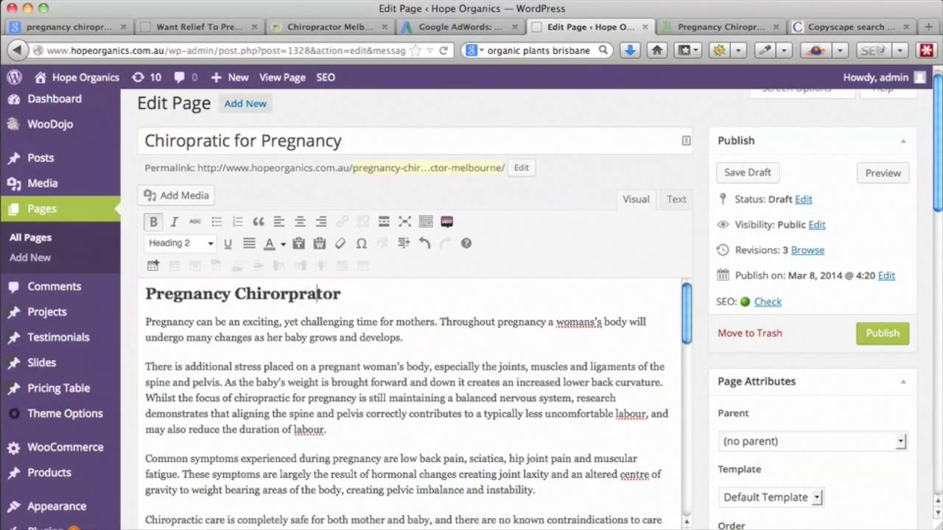
{"action": "type", "text": "c"}
{"action": "left_click", "coordinate": [745, 174]}
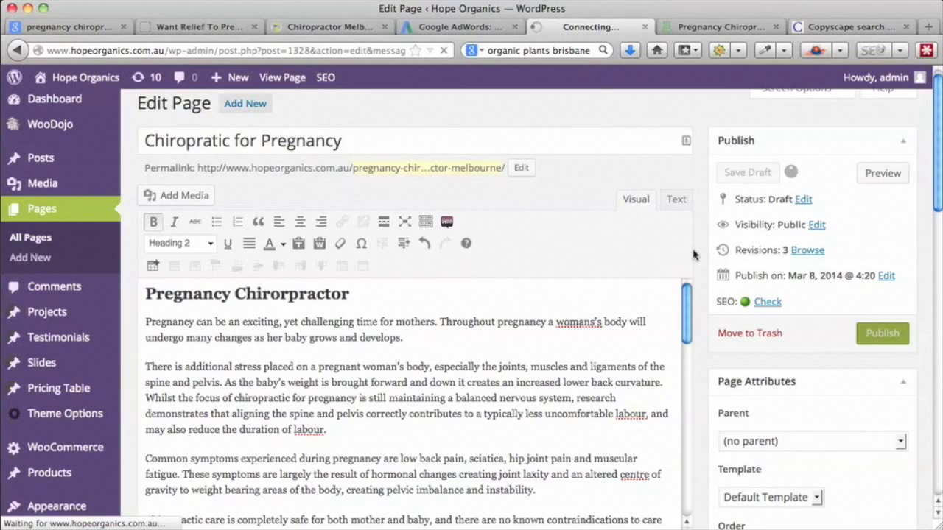
- Scroll down to the Yoast SEO box to read the focus keyword results for the draft
{"action": "scroll", "coordinate": [692, 254], "scroll_direction": "down", "scroll_amount": 8}
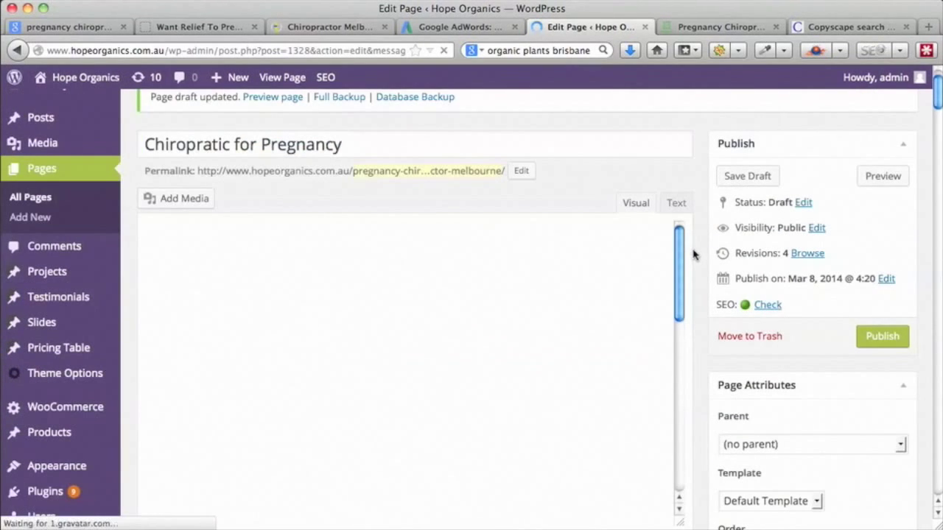
{"action": "scroll", "coordinate": [692, 254], "scroll_direction": "down", "scroll_amount": 1}
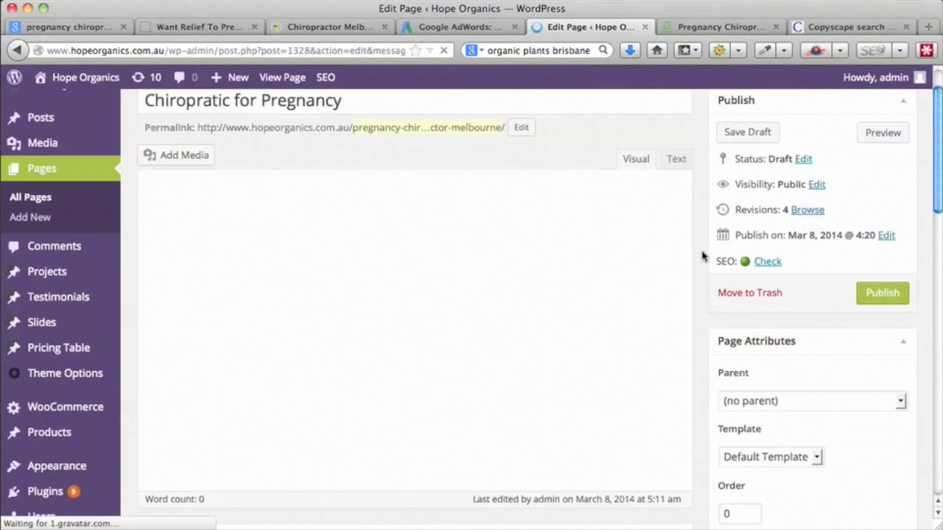
{"action": "scroll", "coordinate": [702, 255], "scroll_direction": "down", "scroll_amount": 2}
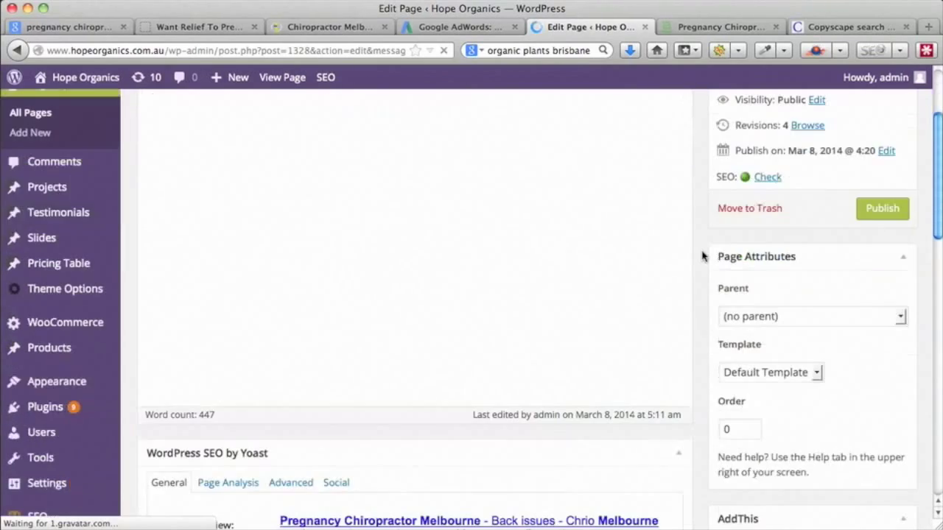
{"action": "scroll", "coordinate": [702, 255], "scroll_direction": "down", "scroll_amount": 9}
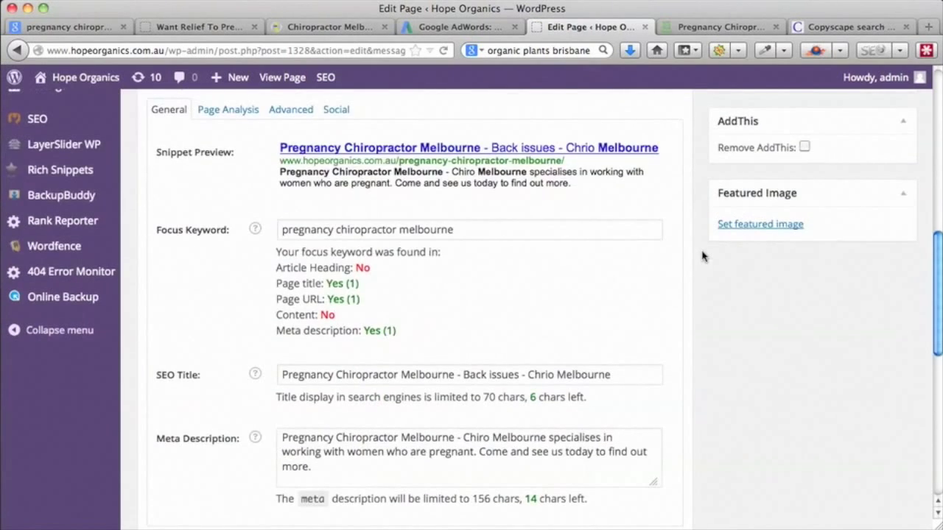
{"action": "scroll", "coordinate": [702, 256], "scroll_direction": "up", "scroll_amount": 3}
- Show Yoast's Page Analysis, with its keyword warnings and 461-word count
{"action": "left_click", "coordinate": [231, 233]}
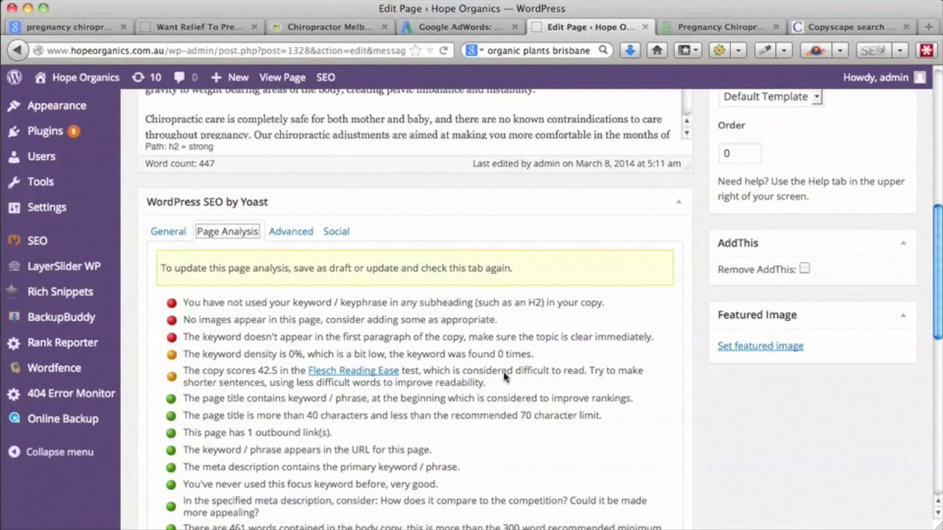
{"action": "scroll", "coordinate": [576, 383], "scroll_direction": "down", "scroll_amount": 1}
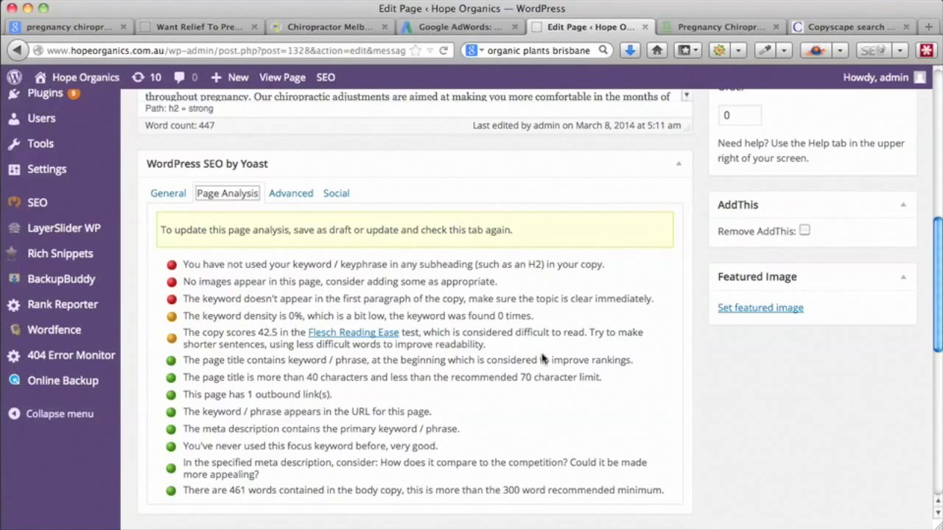
{"action": "scroll", "coordinate": [543, 359], "scroll_direction": "up", "scroll_amount": 10}
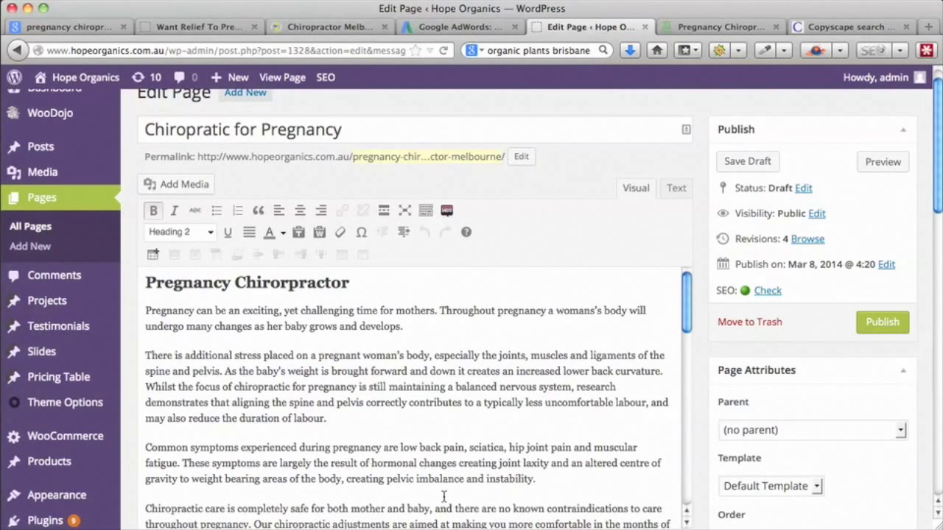
{"action": "scroll", "coordinate": [565, 366], "scroll_direction": "down", "scroll_amount": 5}
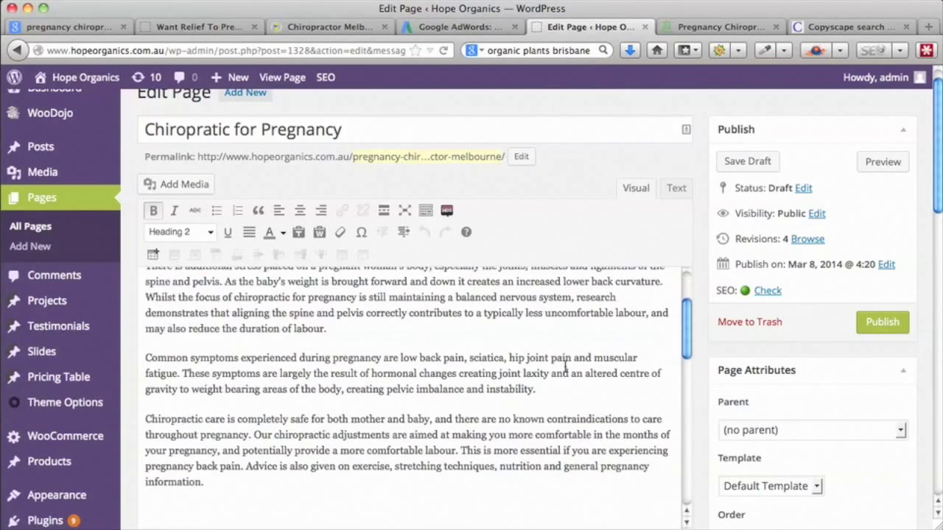
{"action": "scroll", "coordinate": [565, 366], "scroll_direction": "up", "scroll_amount": 5}
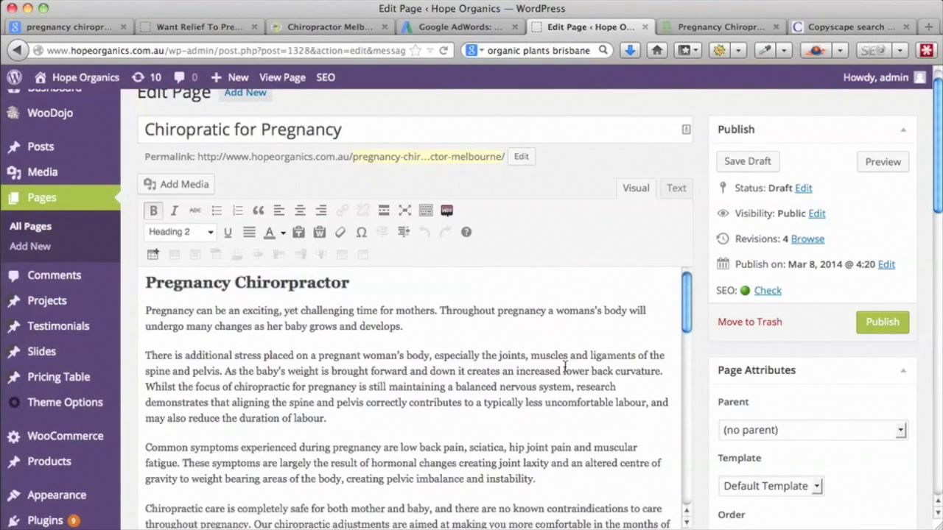
- Scroll through the pasted article text in the editor
{"action": "scroll", "coordinate": [538, 451], "scroll_direction": "down", "scroll_amount": 6}
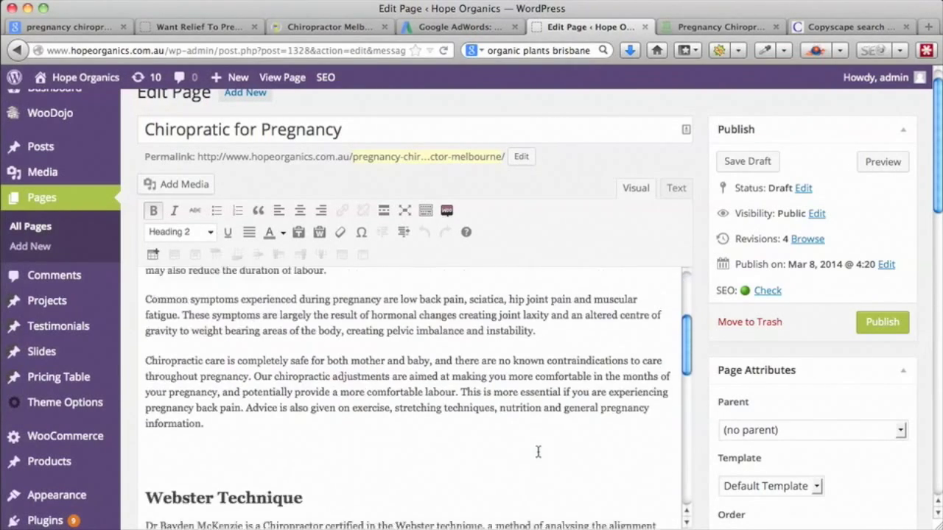
{"action": "scroll", "coordinate": [538, 452], "scroll_direction": "down", "scroll_amount": 3}
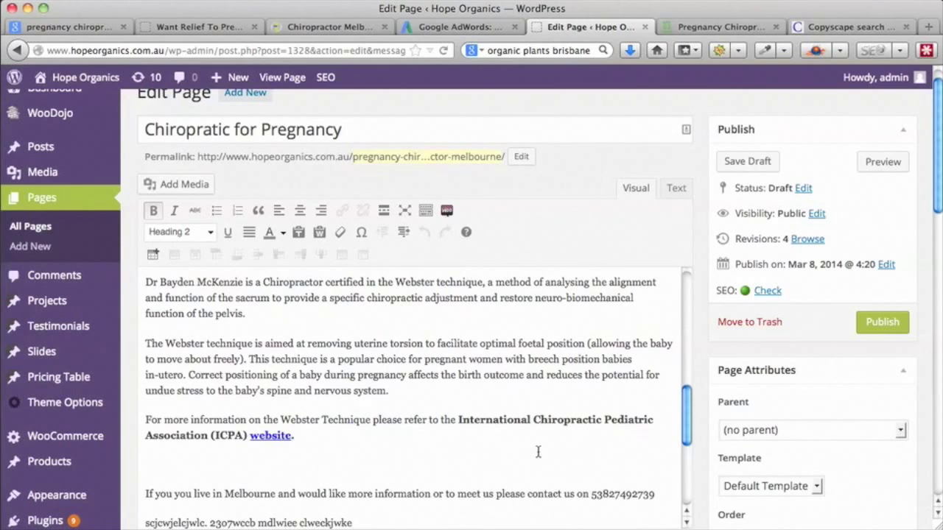
{"action": "scroll", "coordinate": [538, 451], "scroll_direction": "down", "scroll_amount": 4}
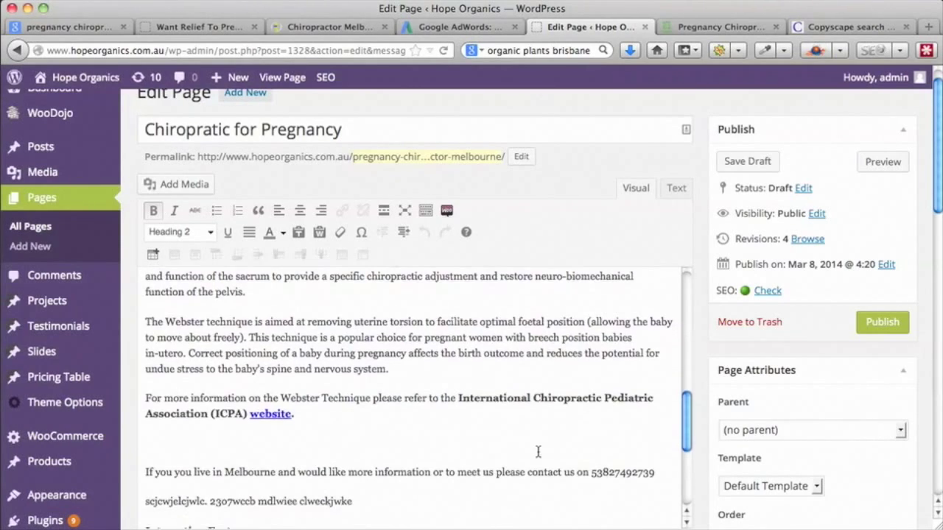
{"action": "scroll", "coordinate": [538, 452], "scroll_direction": "up", "scroll_amount": 10}
{"action": "scroll", "coordinate": [700, 347], "scroll_direction": "down", "scroll_amount": 3}
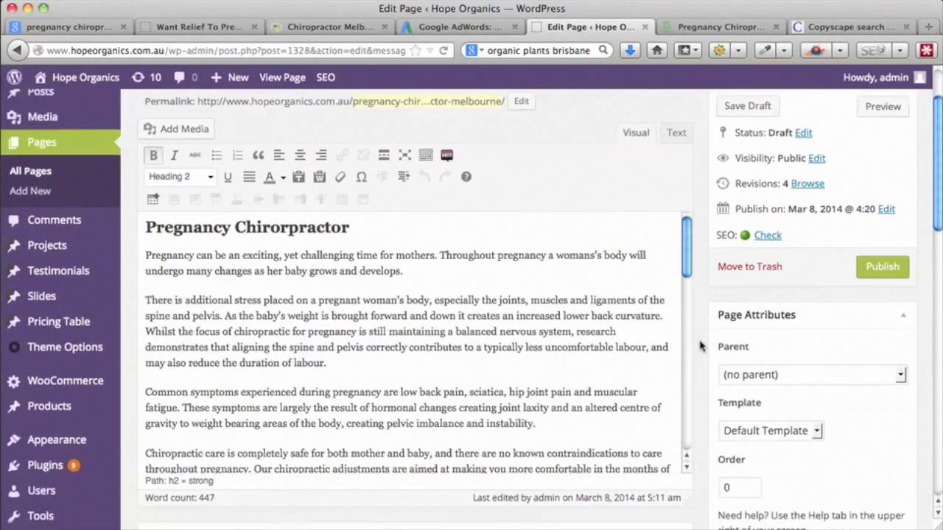
{"action": "left_click_drag", "start_coordinate": [691, 230], "coordinate": [684, 175]}
- Copy the echirohealth Pregnancy & Chiropractic heading and paragraphs, then go back to the WordPress editor
{"action": "key", "text": "ctrl+shift+Tab"}
{"action": "key", "text": "ctrl+shift+Tab"}
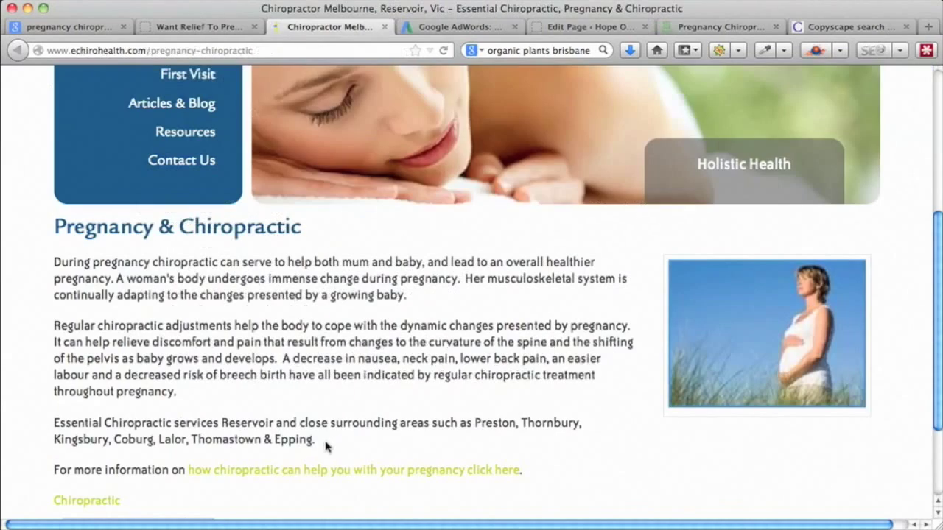
{"action": "left_click_drag", "start_coordinate": [526, 477], "coordinate": [56, 234]}
{"action": "key", "text": "super+c"}
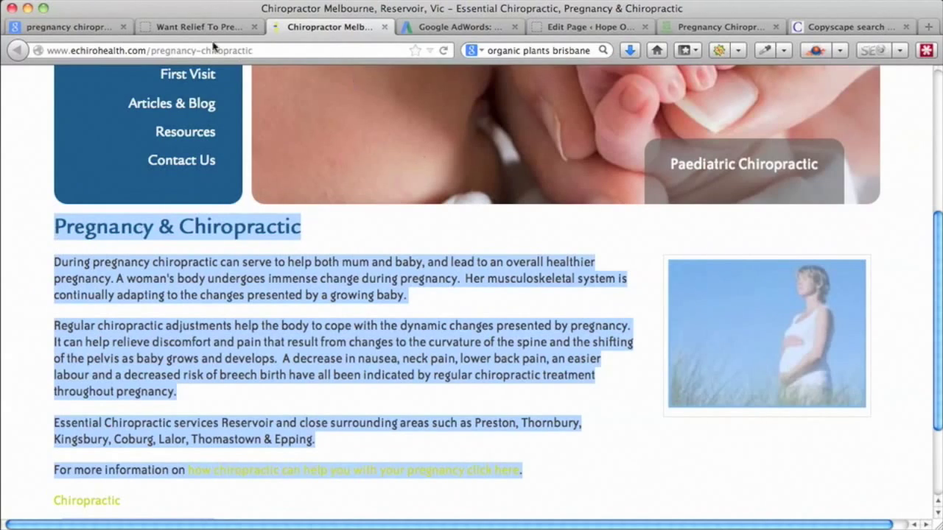
{"action": "left_click", "coordinate": [189, 28]}
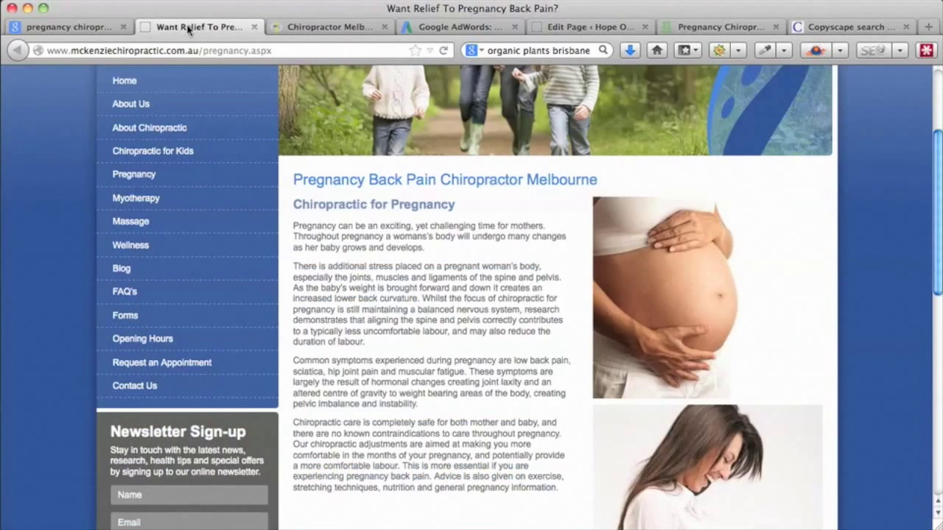
{"action": "left_click", "coordinate": [564, 28]}
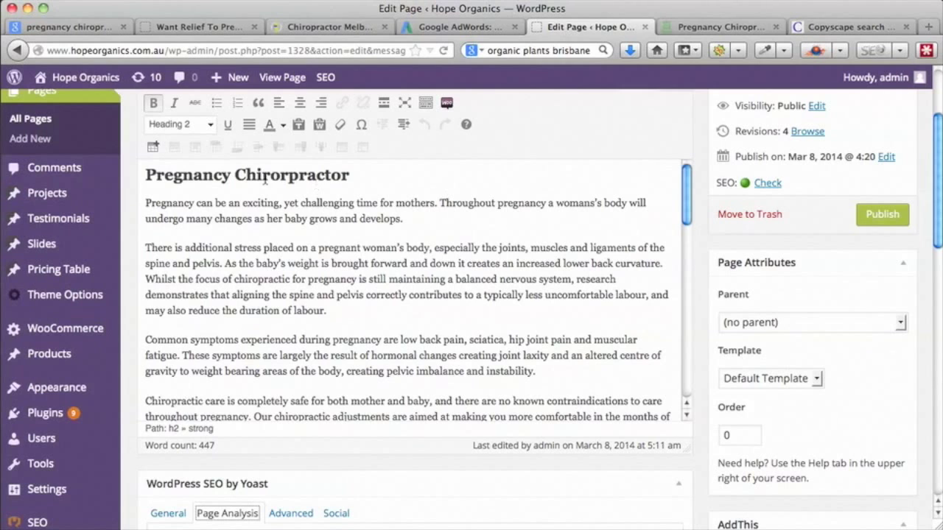
- Replace the entire page body with the copied echirohealth pregnancy text
{"action": "left_click", "coordinate": [304, 245]}
{"action": "key", "text": "super+a"}
{"action": "key", "text": "BackSpace"}
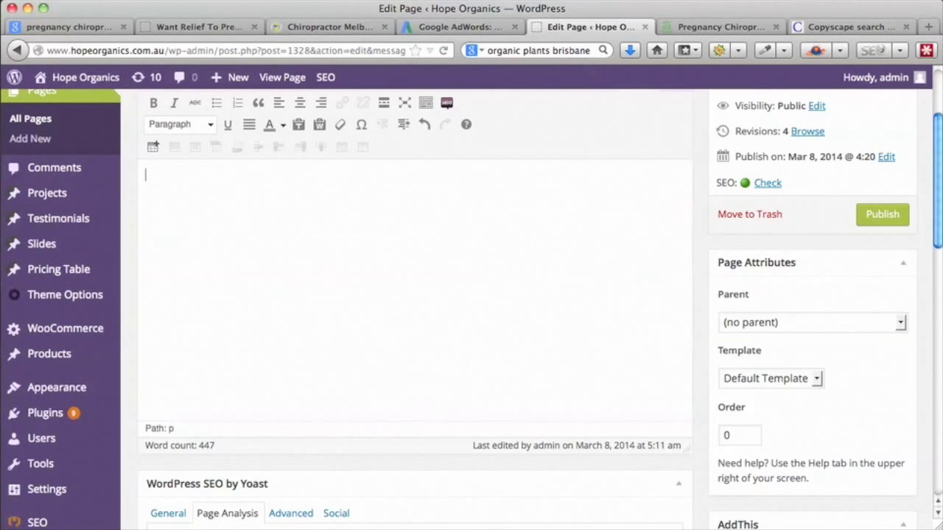
{"action": "key", "text": "super+v"}
- Delete the pasted pregnancy photo and blank line, then save the draft
{"action": "scroll", "coordinate": [739, 112], "scroll_direction": "up", "scroll_amount": 4}
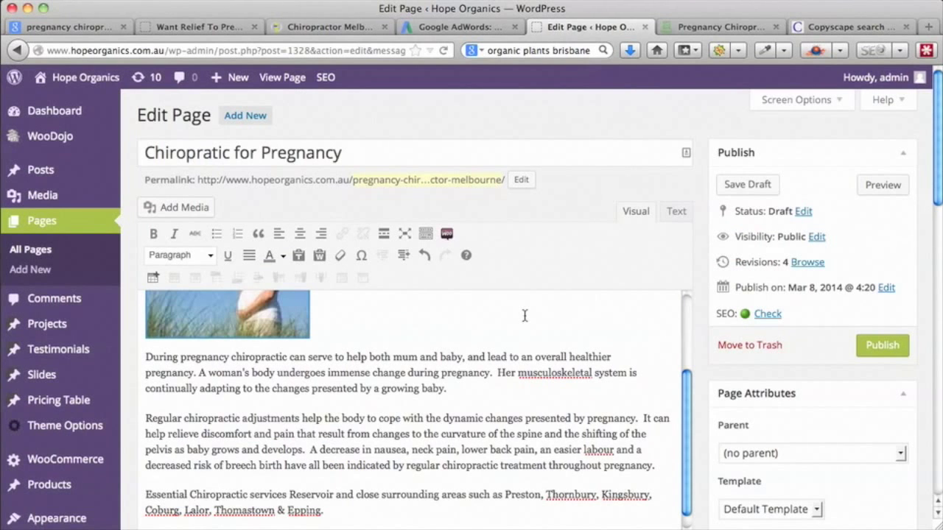
{"action": "left_click", "coordinate": [267, 325]}
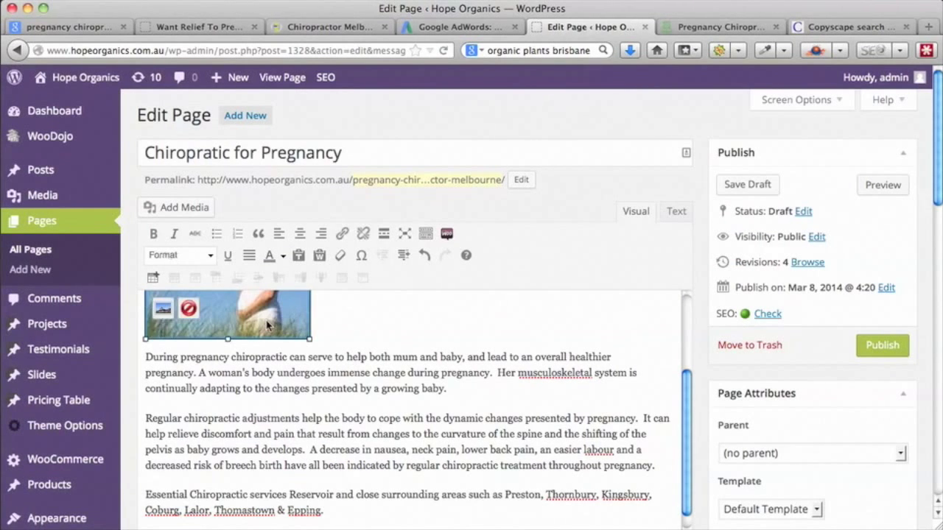
{"action": "key", "text": "Delete"}
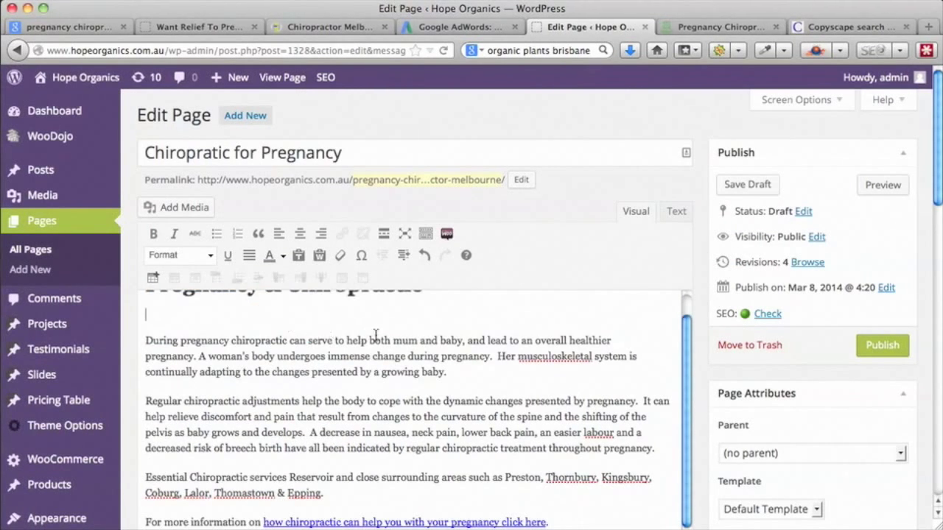
{"action": "key", "text": "BackSpace"}
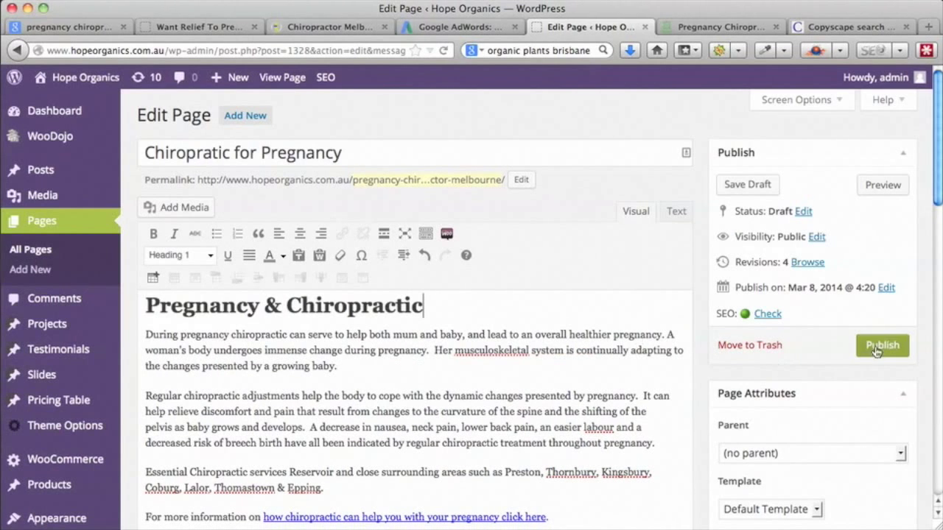
{"action": "left_click", "coordinate": [748, 185]}
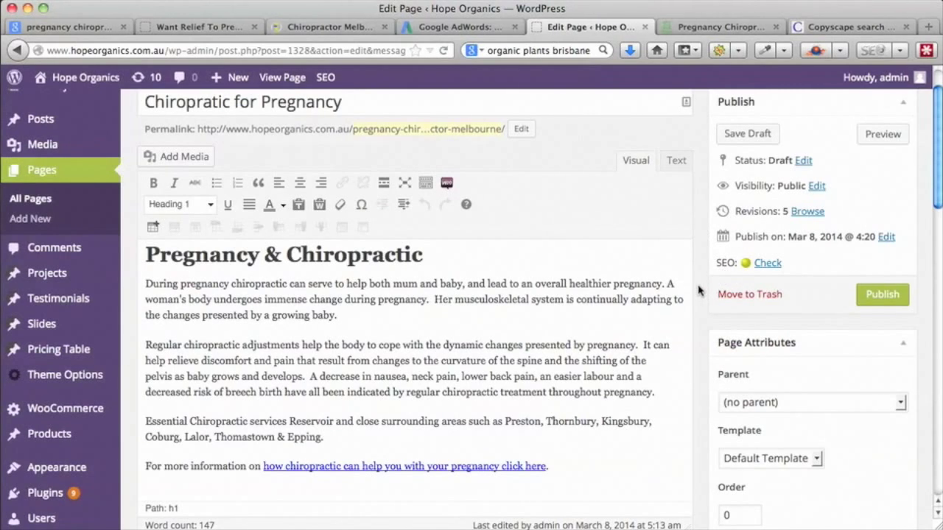
- Review the updated Yoast Page Analysis results for the 147-word article
{"action": "scroll", "coordinate": [698, 291], "scroll_direction": "down", "scroll_amount": 5}
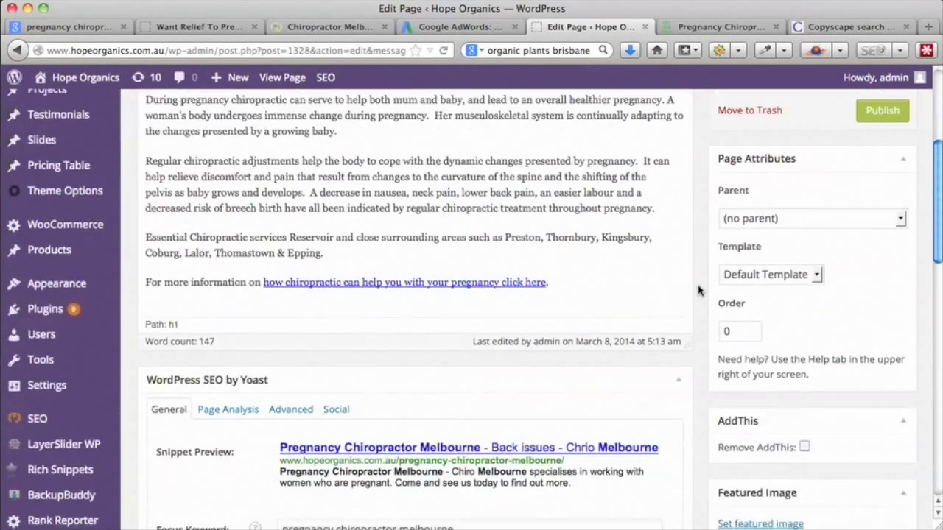
{"action": "scroll", "coordinate": [699, 291], "scroll_direction": "down", "scroll_amount": 4}
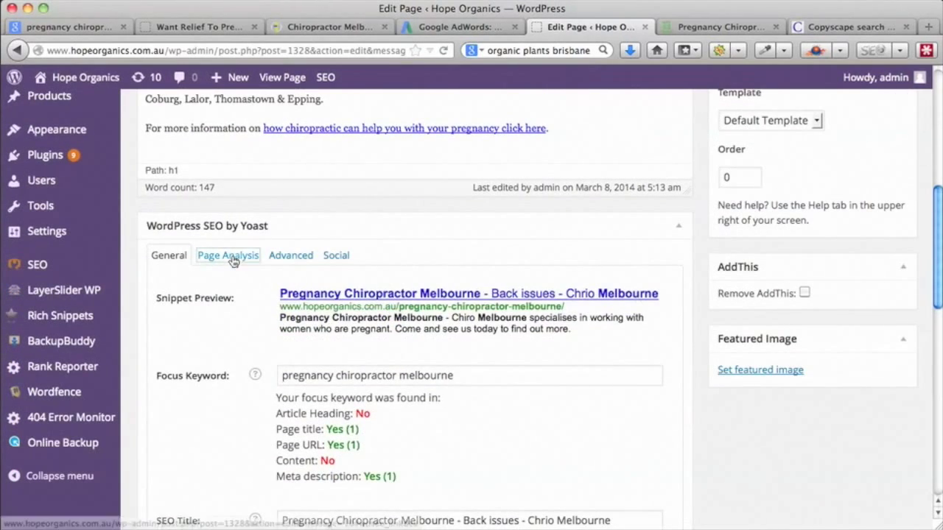
{"action": "left_click", "coordinate": [230, 256]}
{"action": "scroll", "coordinate": [363, 259], "scroll_direction": "down", "scroll_amount": 1}
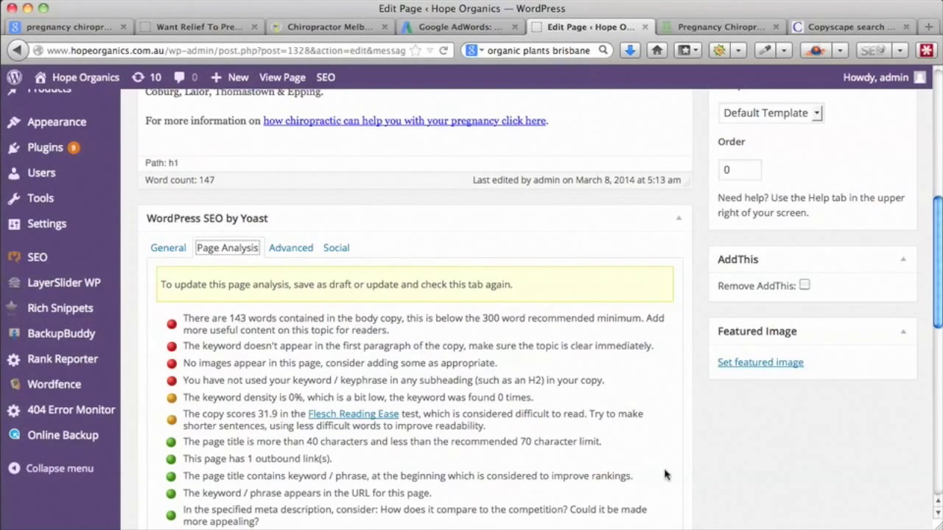
{"action": "scroll", "coordinate": [664, 475], "scroll_direction": "up", "scroll_amount": 10}
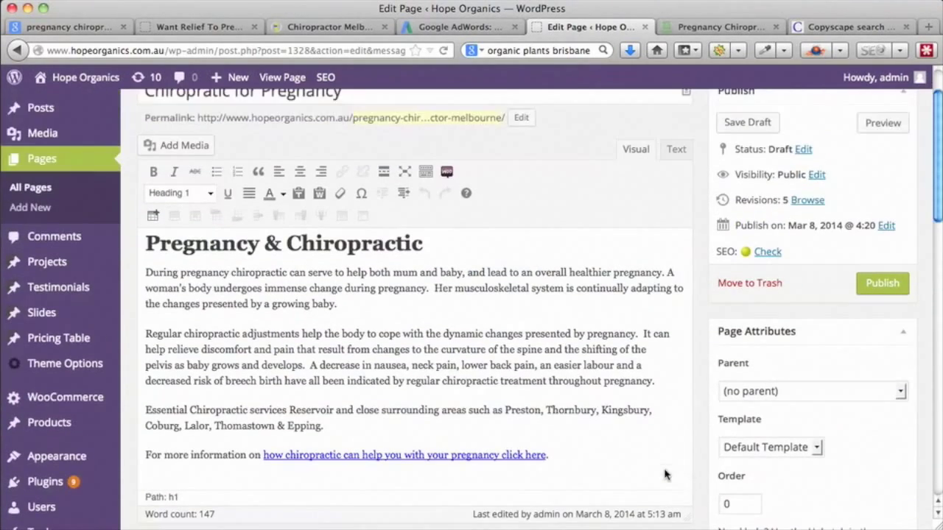
{"action": "scroll", "coordinate": [664, 472], "scroll_direction": "down", "scroll_amount": 10}
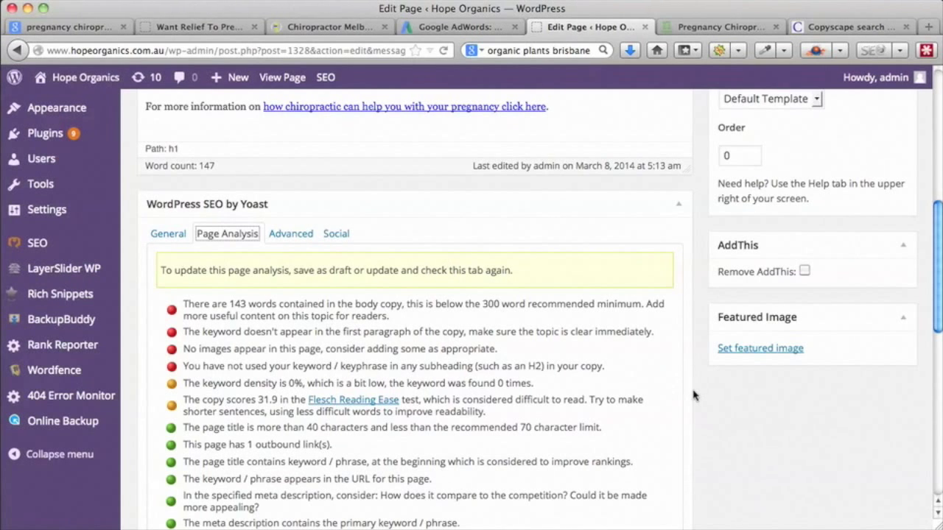
- Bring up Yoast's snippet preview and focus keyword on the General tab
{"action": "scroll", "coordinate": [692, 395], "scroll_direction": "up", "scroll_amount": 4}
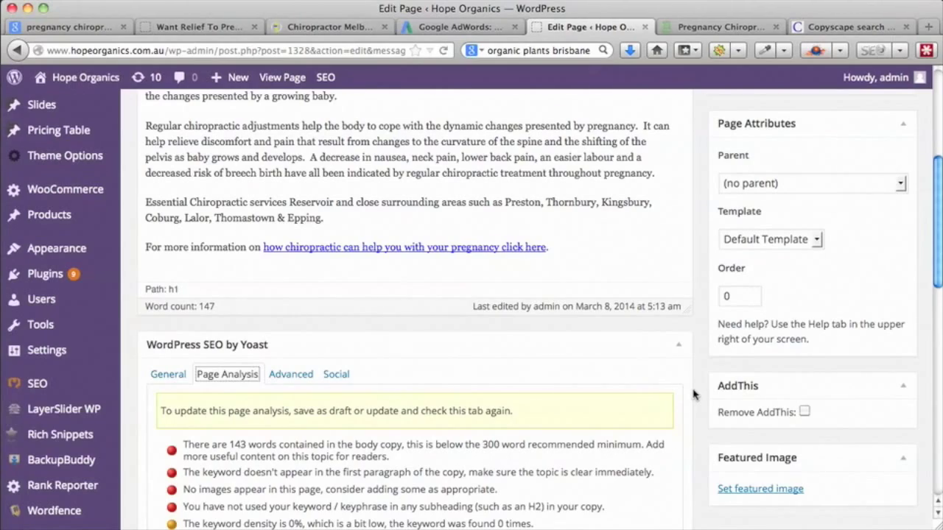
{"action": "scroll", "coordinate": [692, 396], "scroll_direction": "up", "scroll_amount": 4}
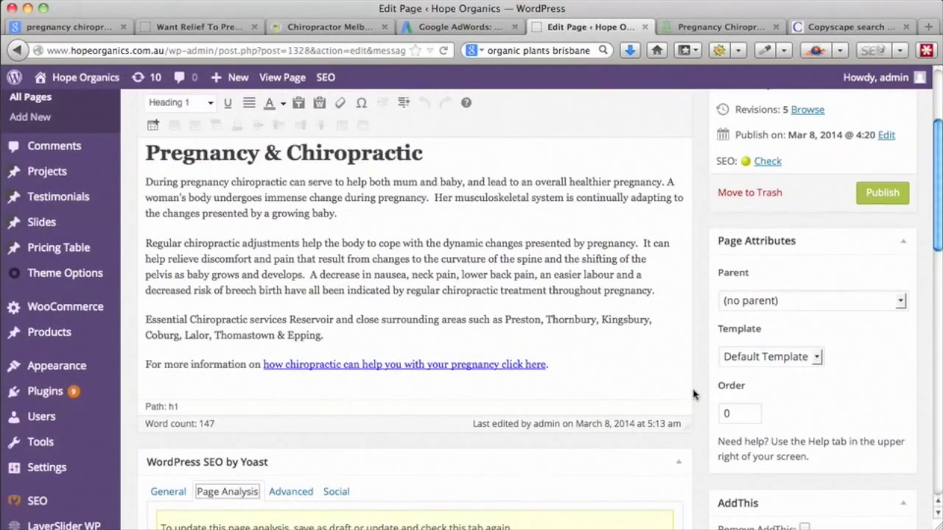
{"action": "scroll", "coordinate": [692, 395], "scroll_direction": "up", "scroll_amount": 3}
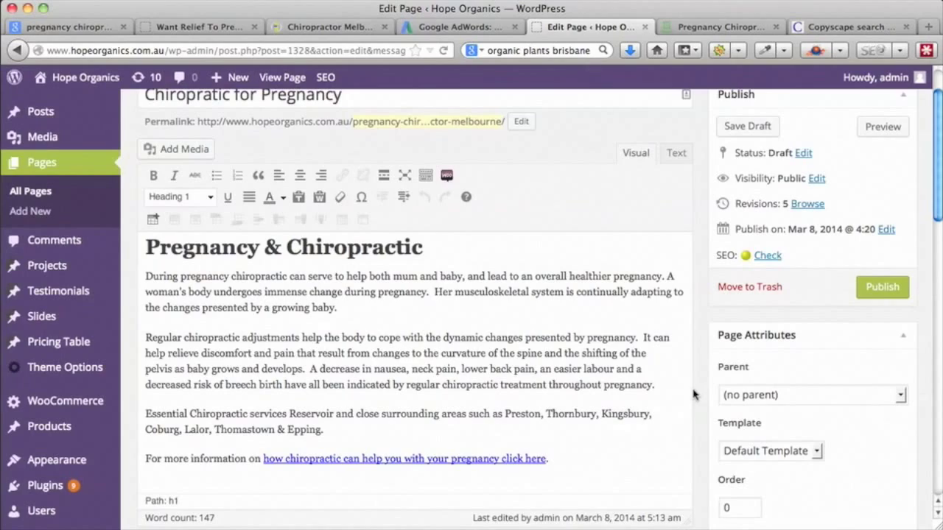
{"action": "scroll", "coordinate": [693, 396], "scroll_direction": "down", "scroll_amount": 12}
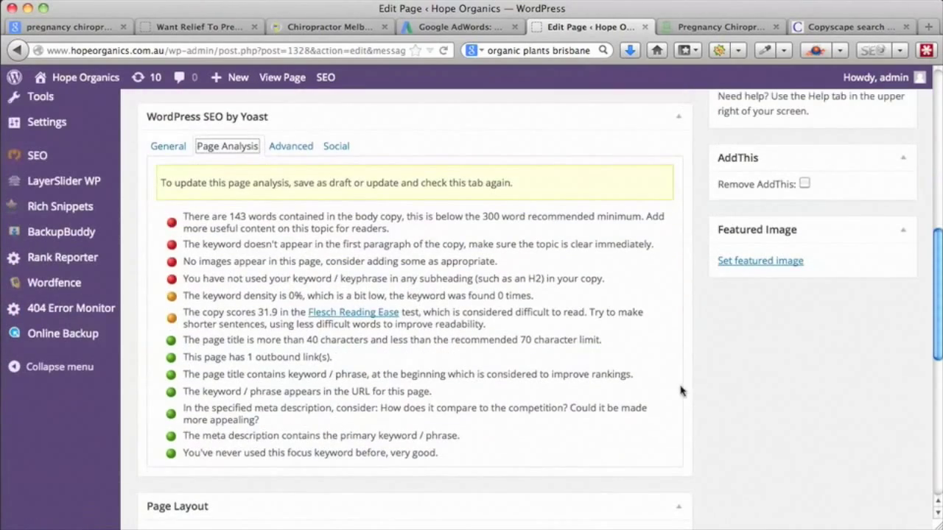
{"action": "left_click", "coordinate": [167, 146]}
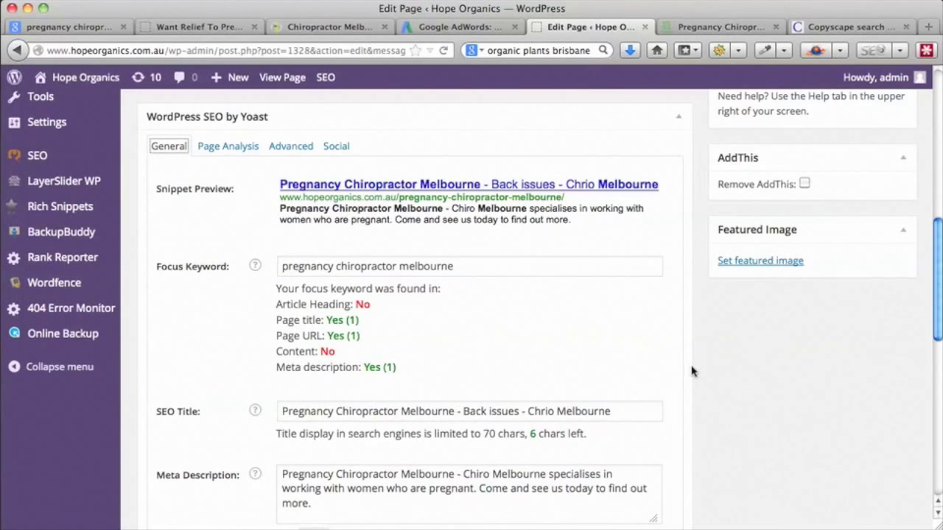
{"action": "scroll", "coordinate": [691, 370], "scroll_direction": "up", "scroll_amount": 10}
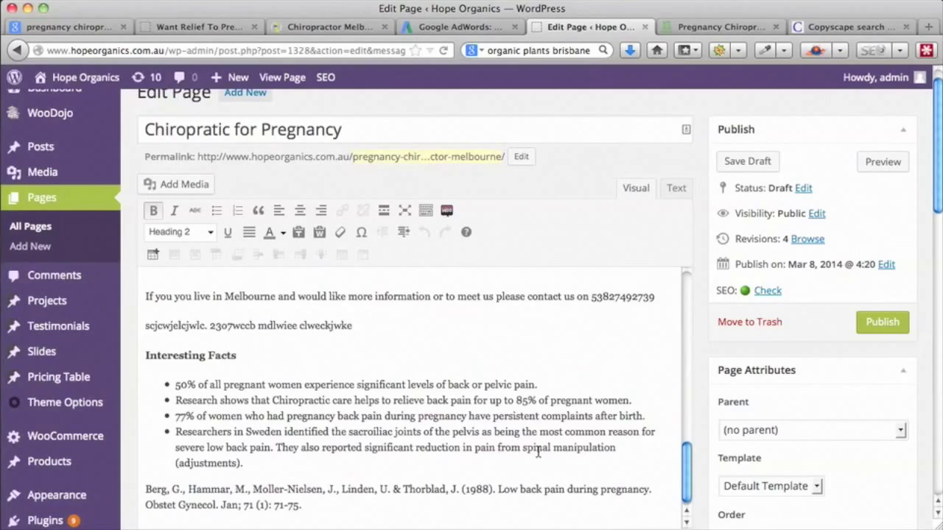
{"action": "scroll", "coordinate": [537, 452], "scroll_direction": "down", "scroll_amount": 1}
{"action": "scroll", "coordinate": [538, 452], "scroll_direction": "up", "scroll_amount": 15}
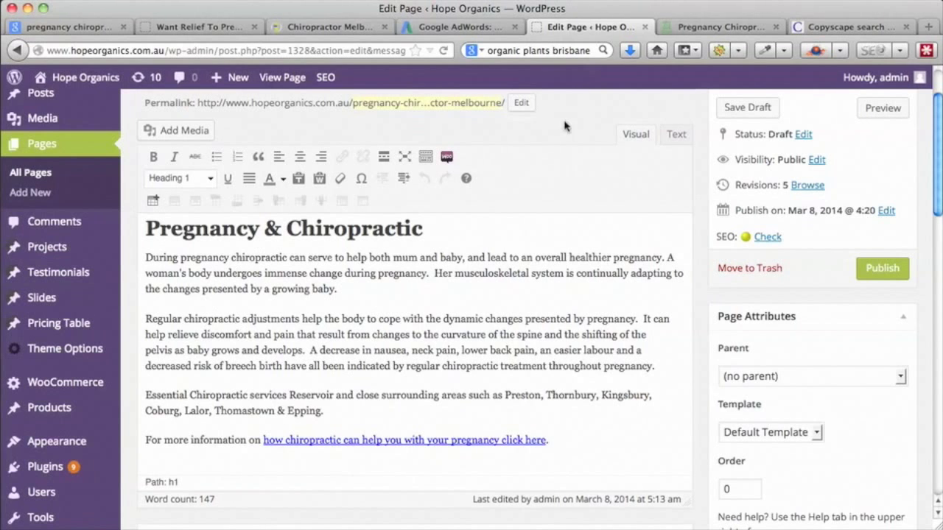
- Compare Copyscape's results with the echirohealth source text; open the Pregnancy Care - Blogger match in a new tab
{"action": "left_click", "coordinate": [821, 28]}
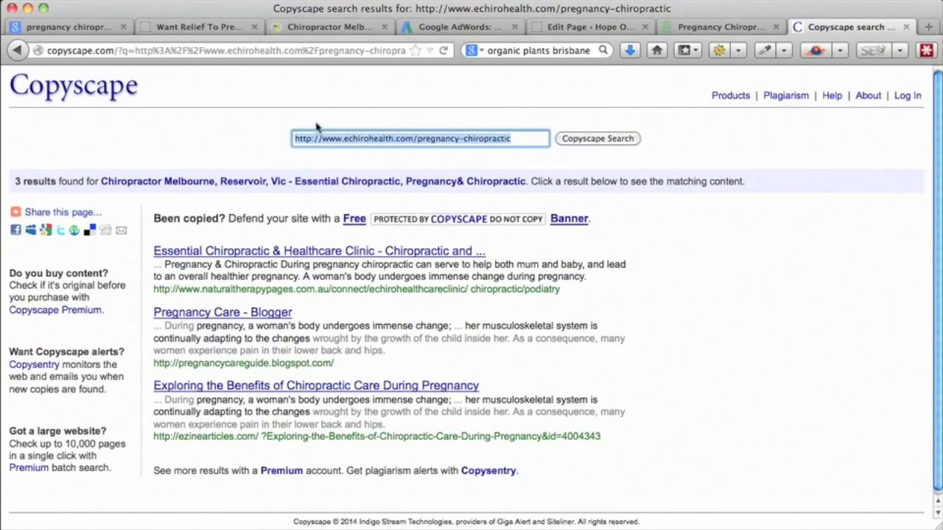
{"action": "left_click", "coordinate": [317, 28]}
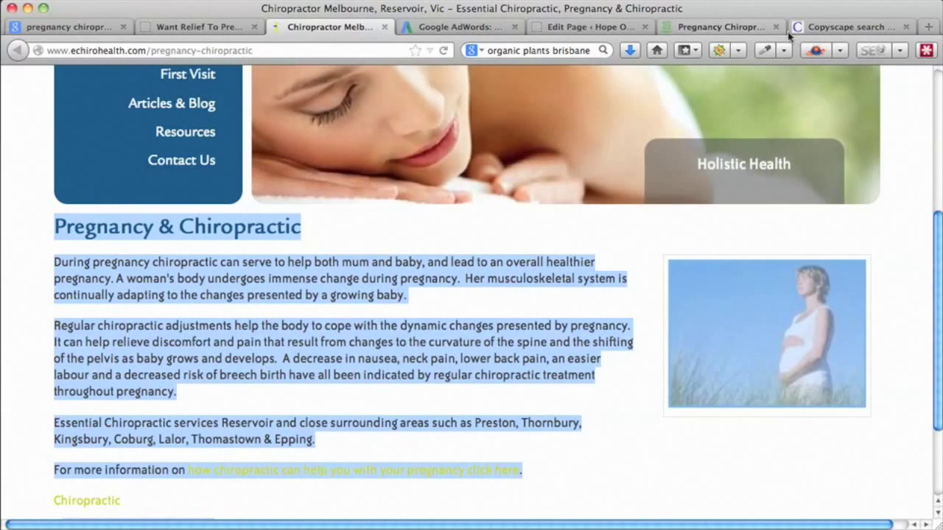
{"action": "left_click", "coordinate": [819, 28]}
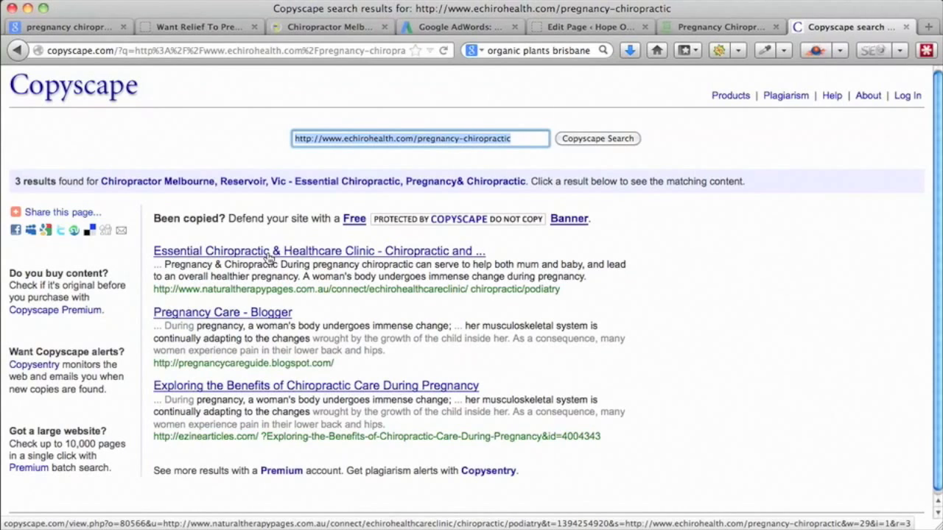
{"action": "left_click", "coordinate": [329, 26]}
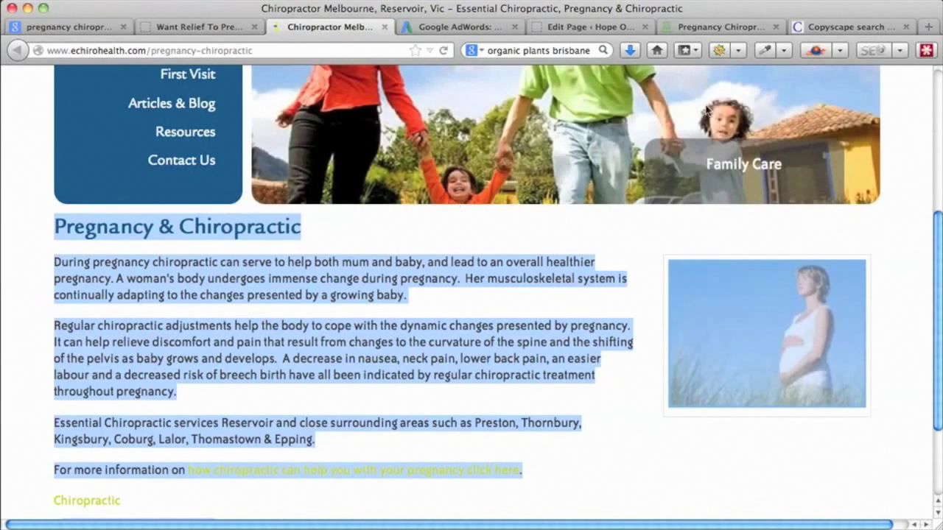
{"action": "left_click", "coordinate": [847, 27]}
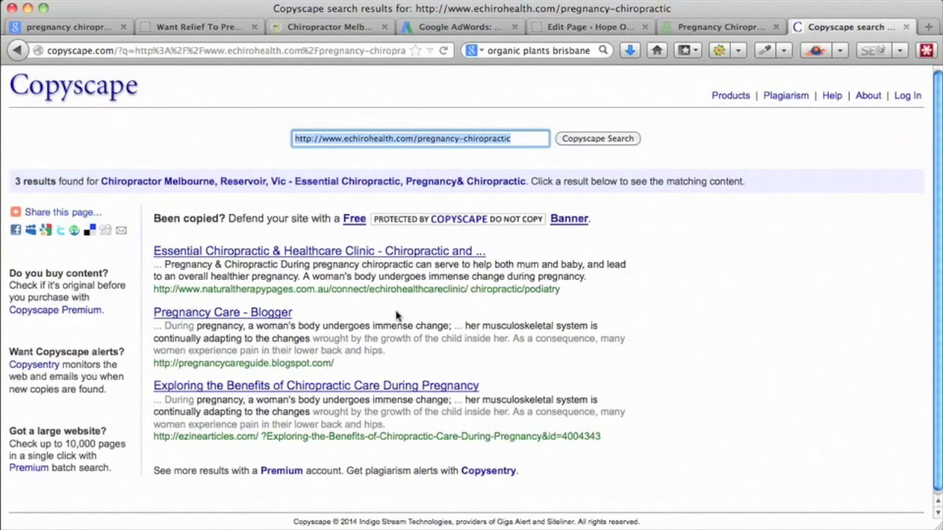
{"action": "left_click", "coordinate": [221, 314], "text": "super"}
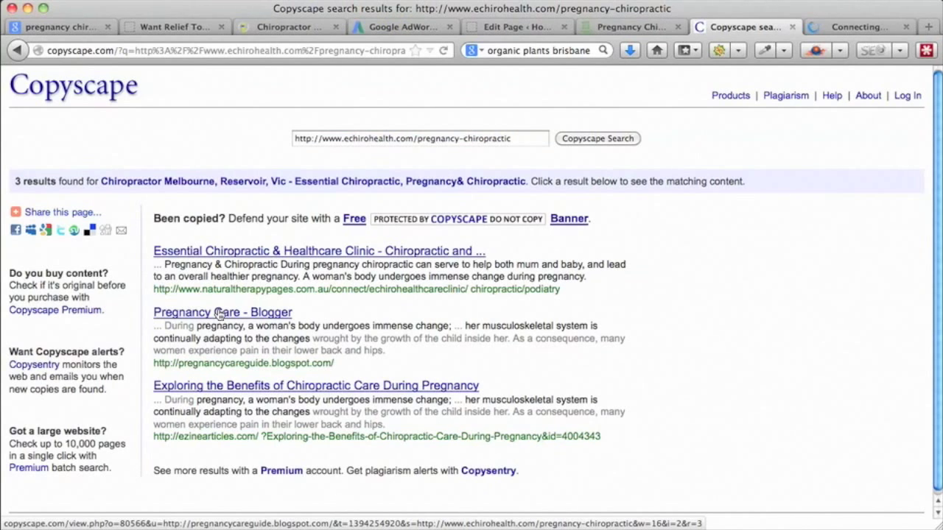
- Review the Blogger comparison (18 words, 4% matched), then return to the McKenzie Chiropractic pregnancy page
{"action": "left_click", "coordinate": [839, 27]}
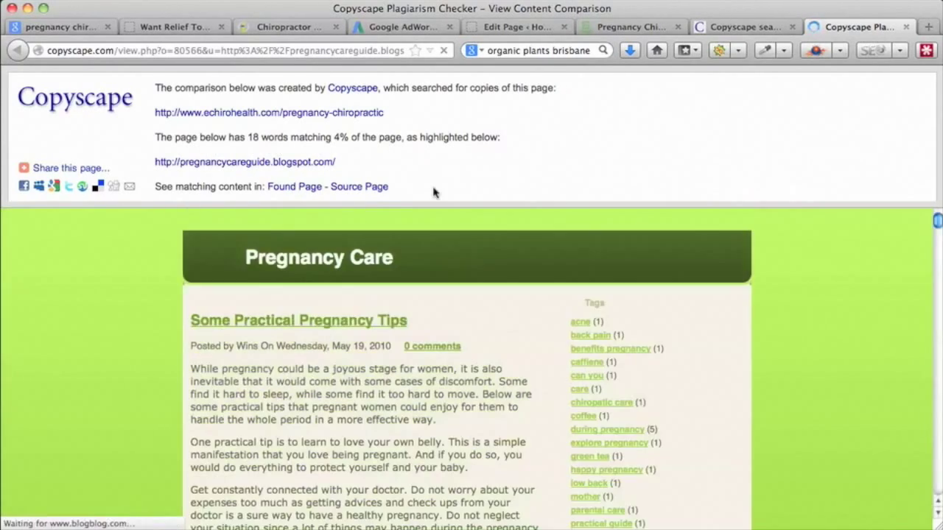
{"action": "scroll", "coordinate": [341, 383], "scroll_direction": "up", "scroll_amount": 3}
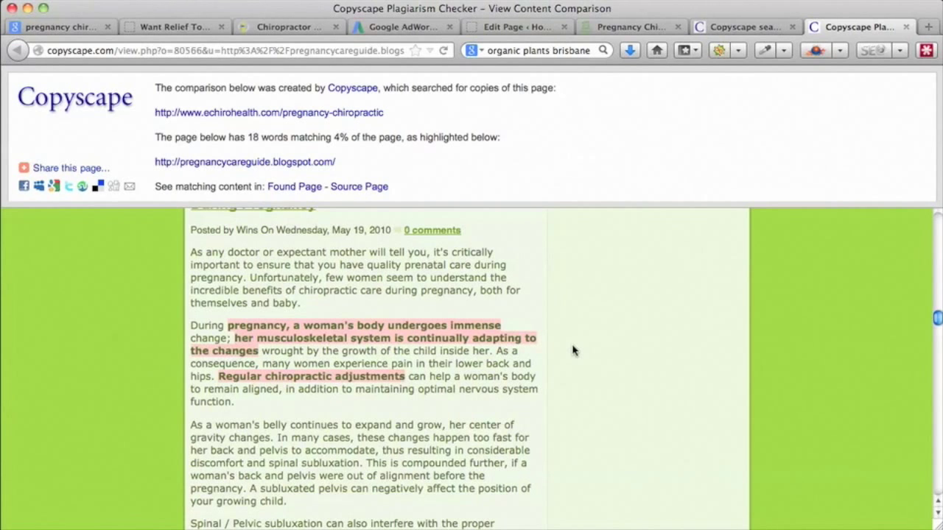
{"action": "scroll", "coordinate": [574, 351], "scroll_direction": "up", "scroll_amount": 2}
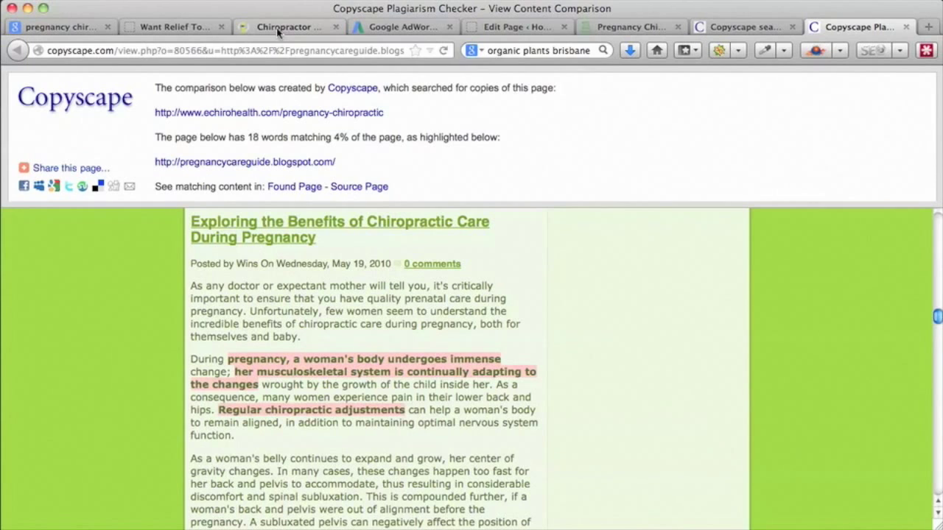
{"action": "left_click", "coordinate": [181, 32]}
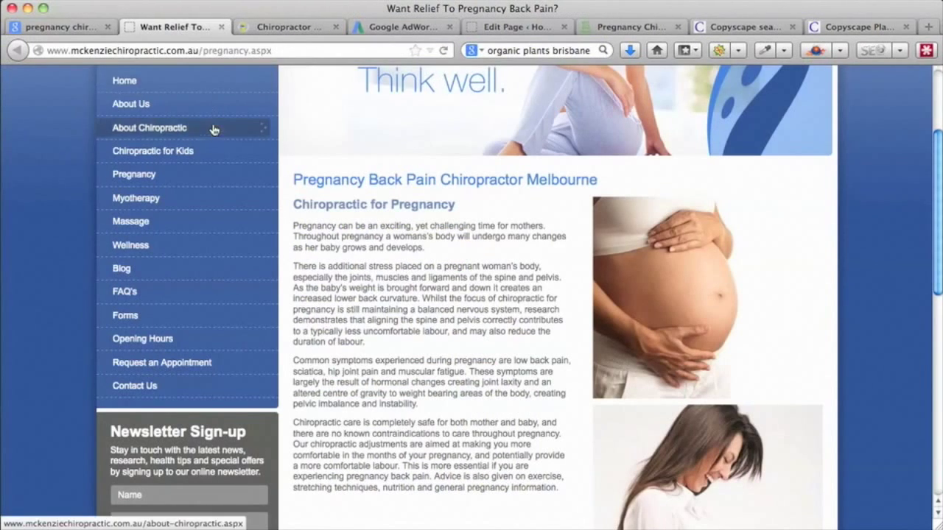
{"action": "left_click", "coordinate": [184, 51]}
{"action": "key", "text": "super+c"}
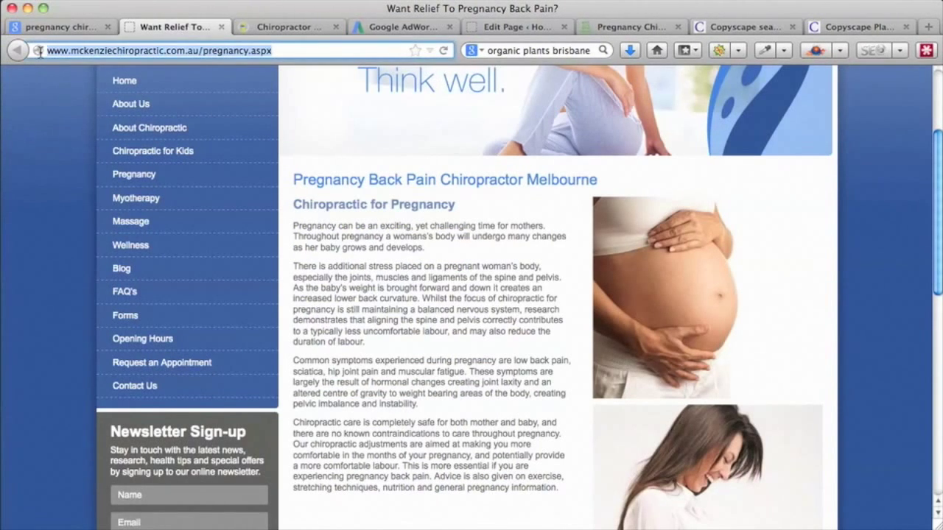
{"action": "left_click", "coordinate": [840, 28]}
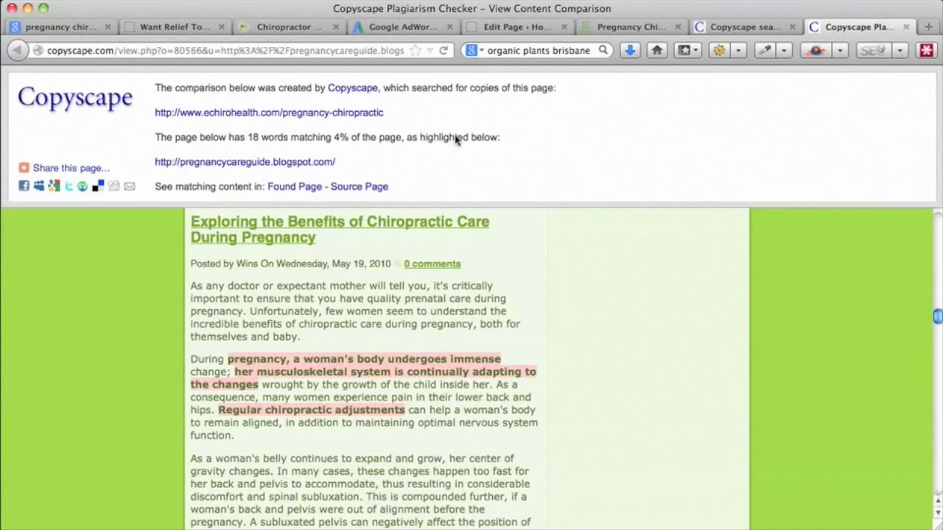
{"action": "left_click", "coordinate": [906, 27]}
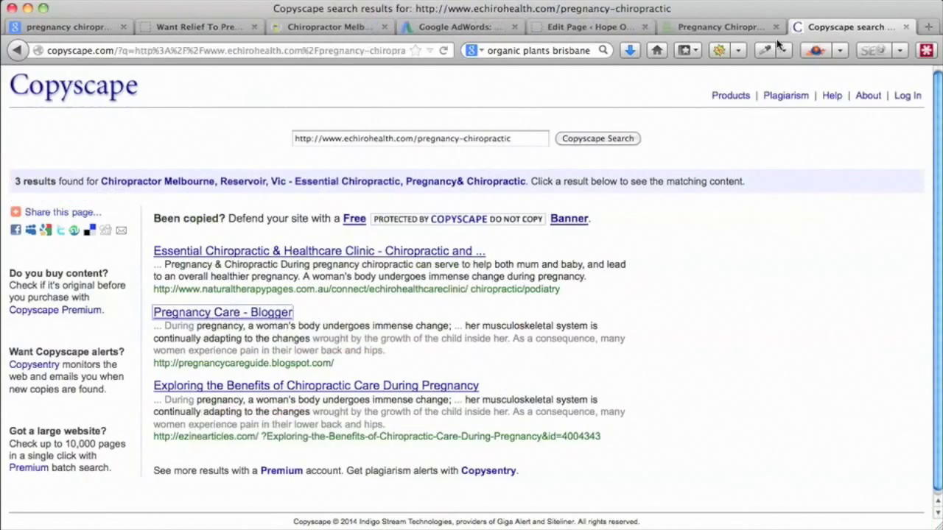
{"action": "triple_click", "coordinate": [514, 138]}
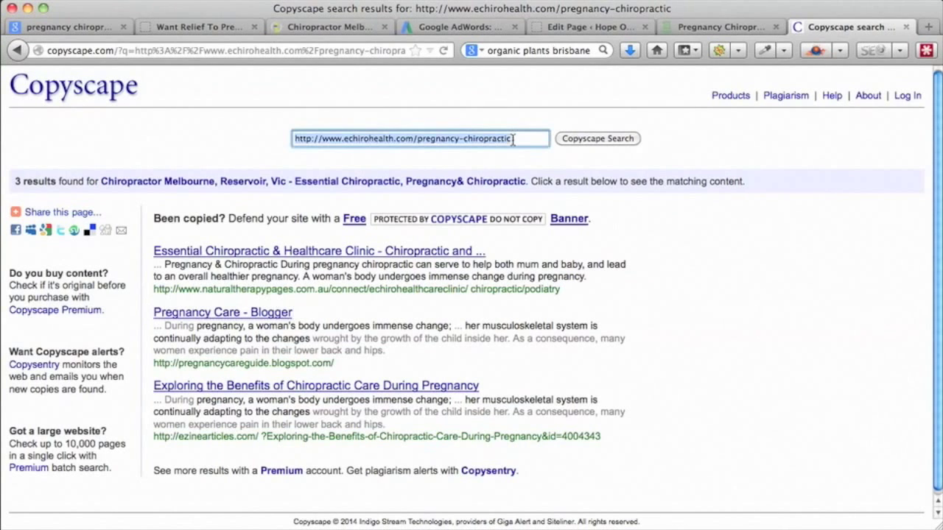
{"action": "left_click", "coordinate": [341, 144]}
{"action": "left_click_drag", "start_coordinate": [525, 139], "coordinate": [249, 138]}
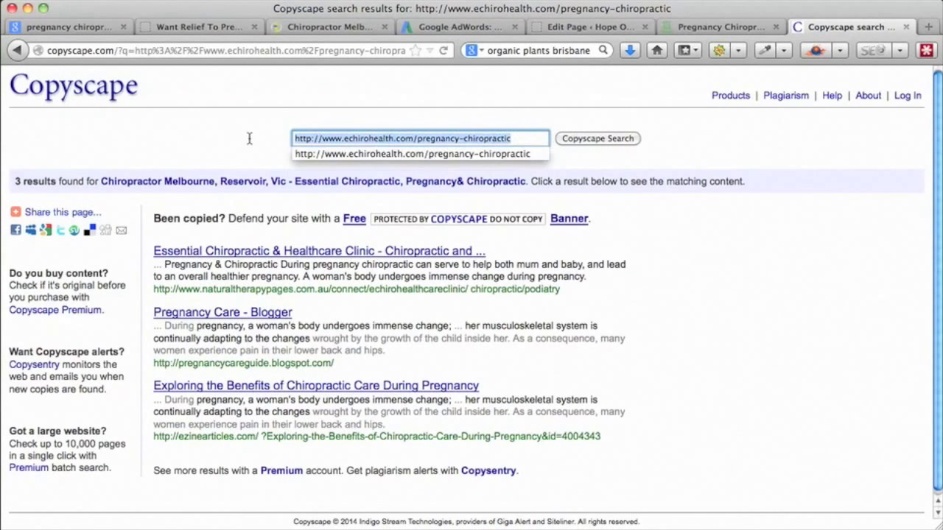
{"action": "key", "text": "super+v"}
{"action": "left_click", "coordinate": [572, 140]}
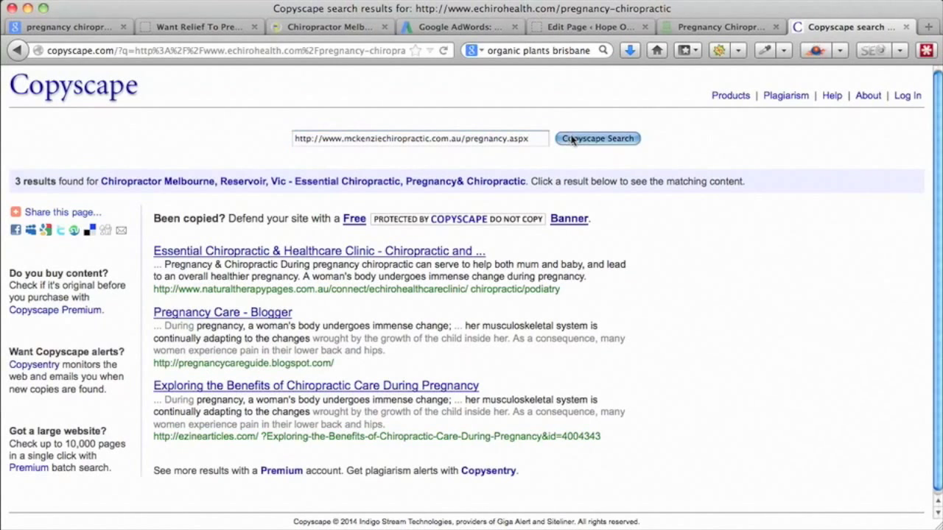
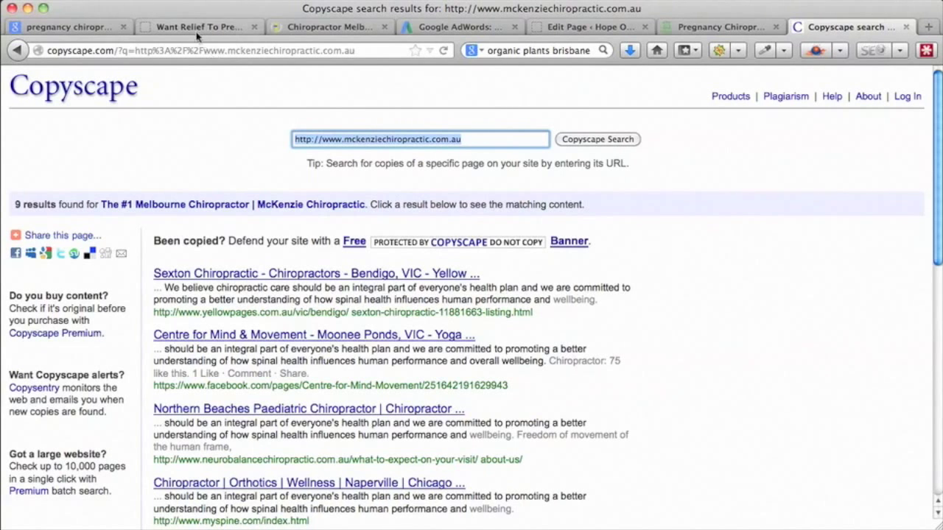
- Switch to the browser tab with the WordPress page editor
{"action": "left_click", "coordinate": [577, 28]}
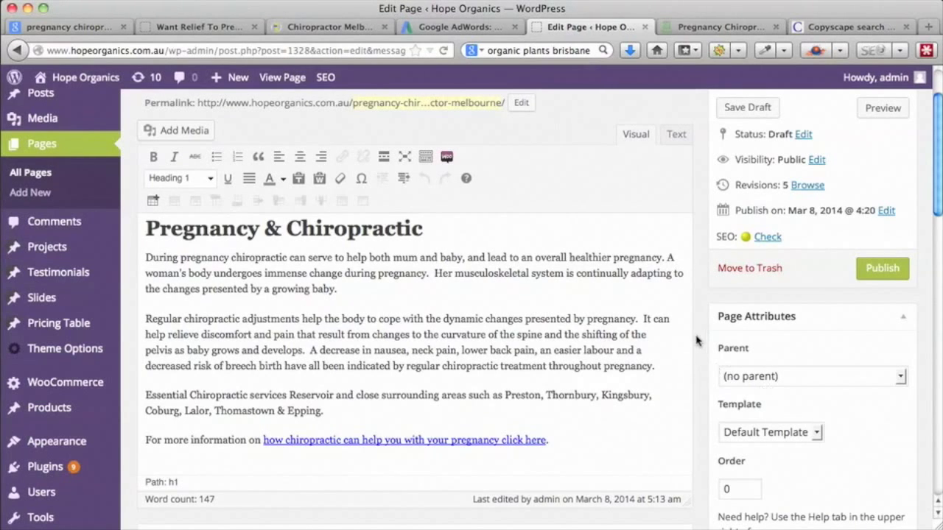
- Scroll the Pregnancy & Chiropractic draft down to its Yoast SEO box and back up
{"action": "scroll", "coordinate": [700, 341], "scroll_direction": "down", "scroll_amount": 1}
{"action": "scroll", "coordinate": [700, 340], "scroll_direction": "down", "scroll_amount": 1}
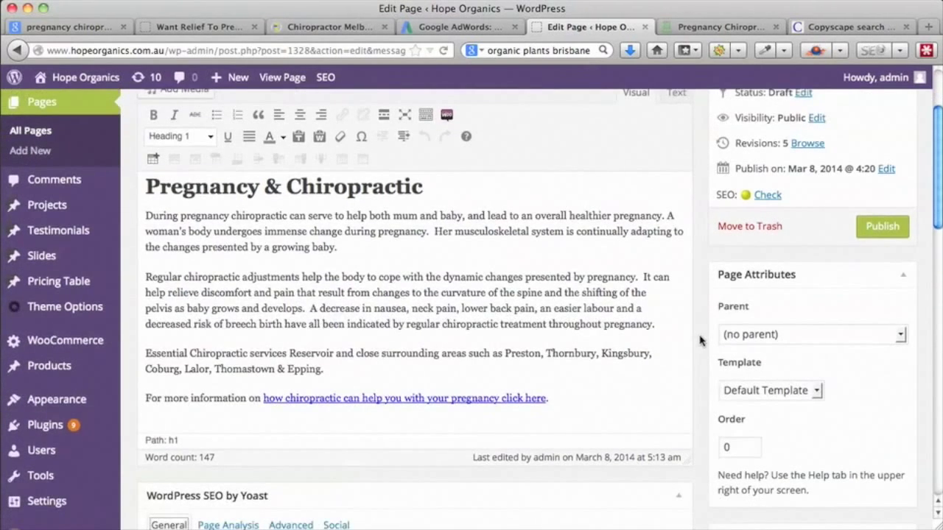
{"action": "scroll", "coordinate": [700, 340], "scroll_direction": "down", "scroll_amount": 7}
{"action": "scroll", "coordinate": [700, 341], "scroll_direction": "down", "scroll_amount": 3}
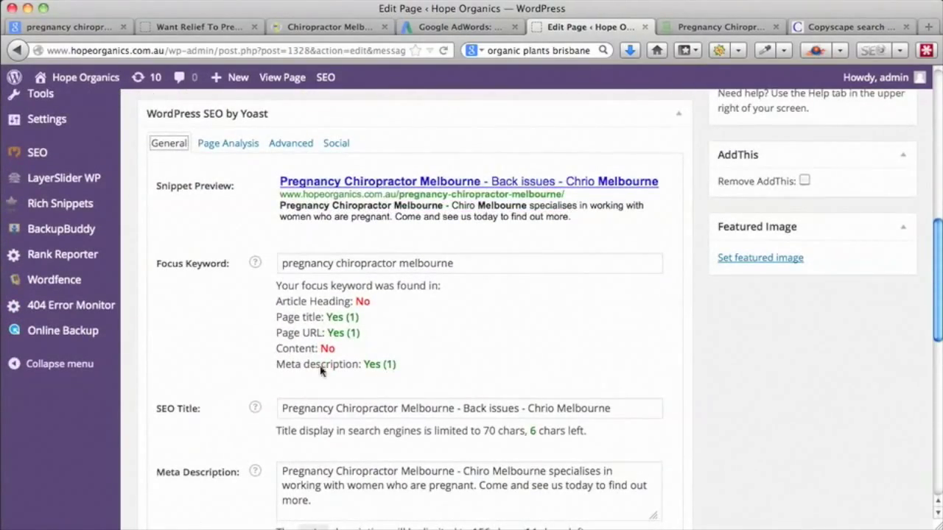
{"action": "scroll", "coordinate": [646, 386], "scroll_direction": "up", "scroll_amount": 7}
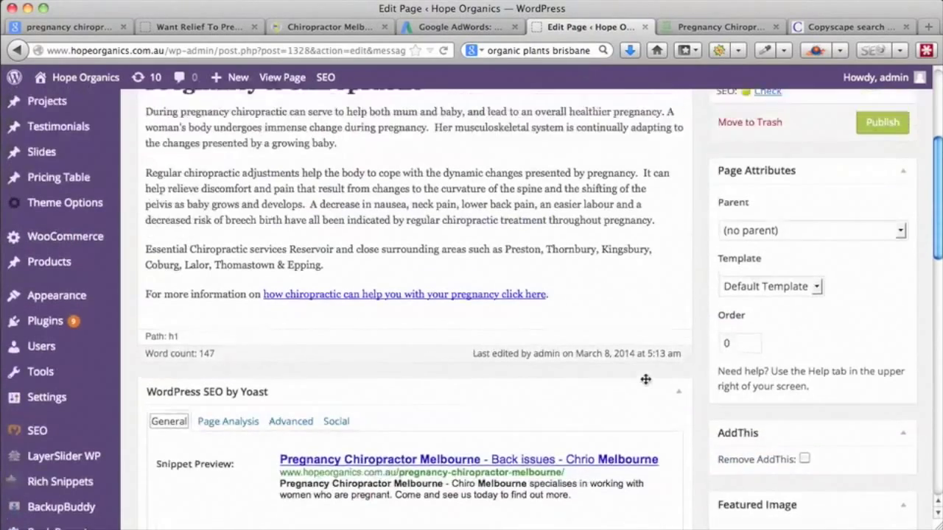
{"action": "scroll", "coordinate": [646, 379], "scroll_direction": "up", "scroll_amount": 3}
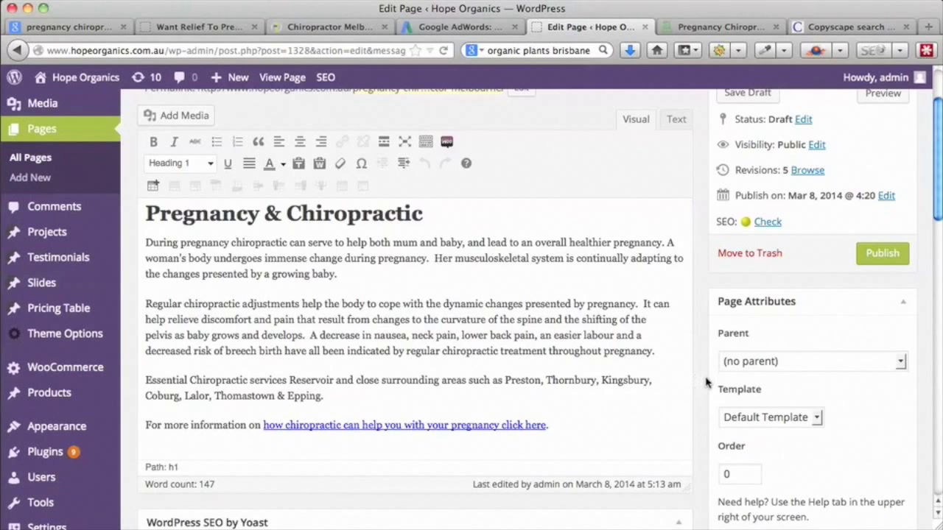
{"action": "scroll", "coordinate": [706, 382], "scroll_direction": "up", "scroll_amount": 1}
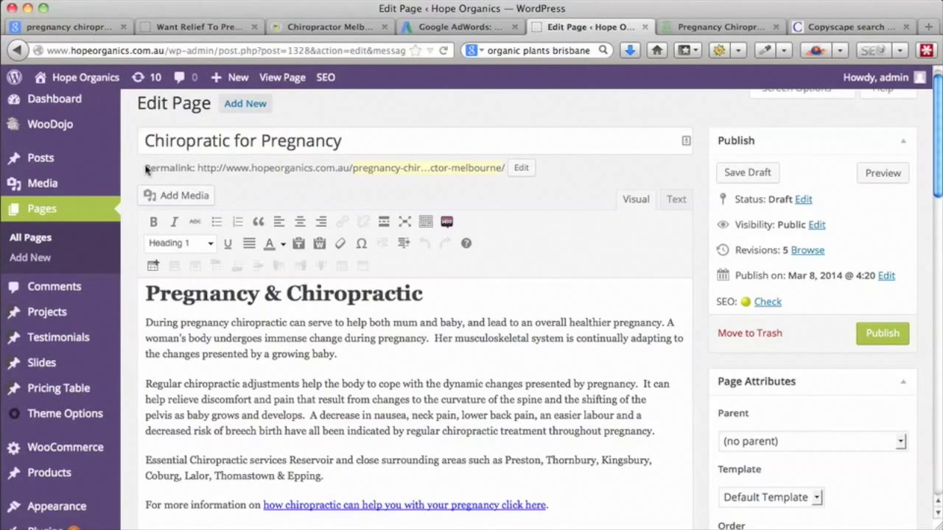
{"action": "mouse_move", "coordinate": [41, 161]}
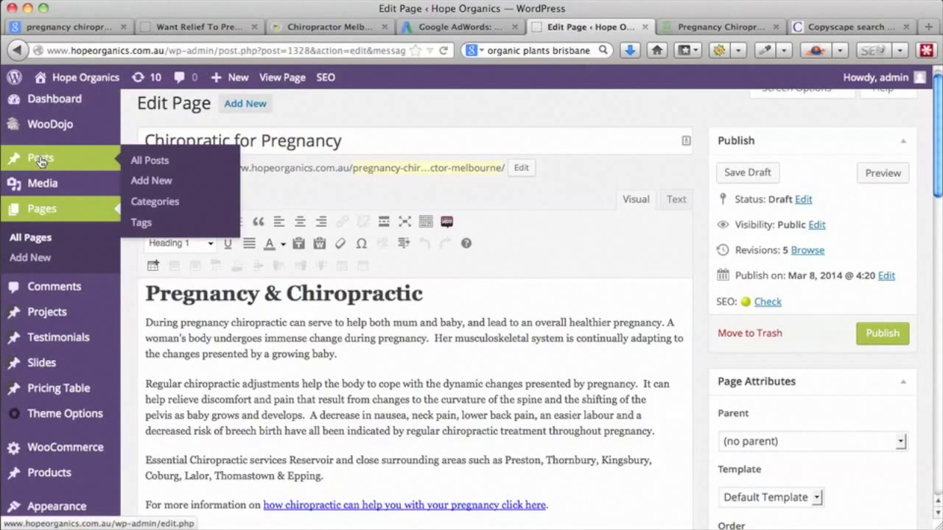
- Create a new blank post and scroll down to its empty Yoast SEO box
{"action": "left_click", "coordinate": [162, 182]}
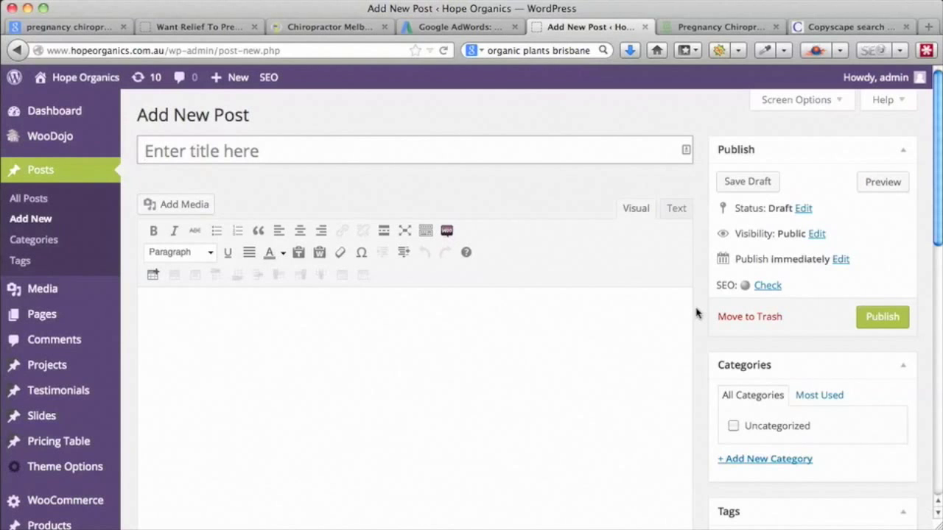
{"action": "scroll", "coordinate": [697, 313], "scroll_direction": "down", "scroll_amount": 2}
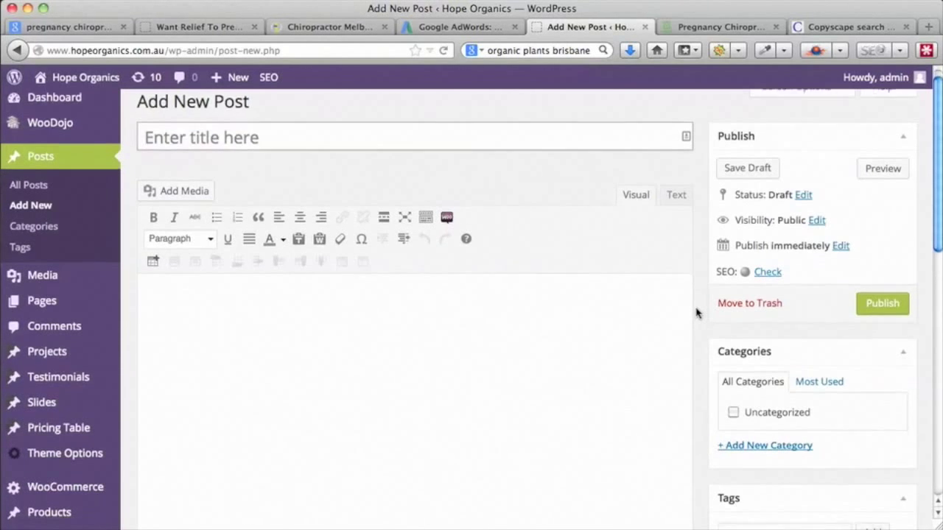
{"action": "scroll", "coordinate": [696, 313], "scroll_direction": "down", "scroll_amount": 1}
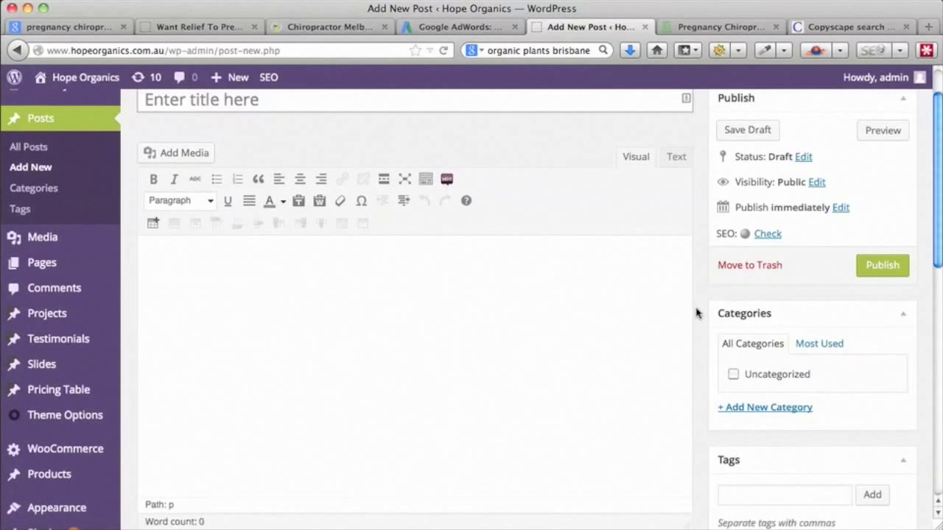
{"action": "scroll", "coordinate": [697, 313], "scroll_direction": "up", "scroll_amount": 2}
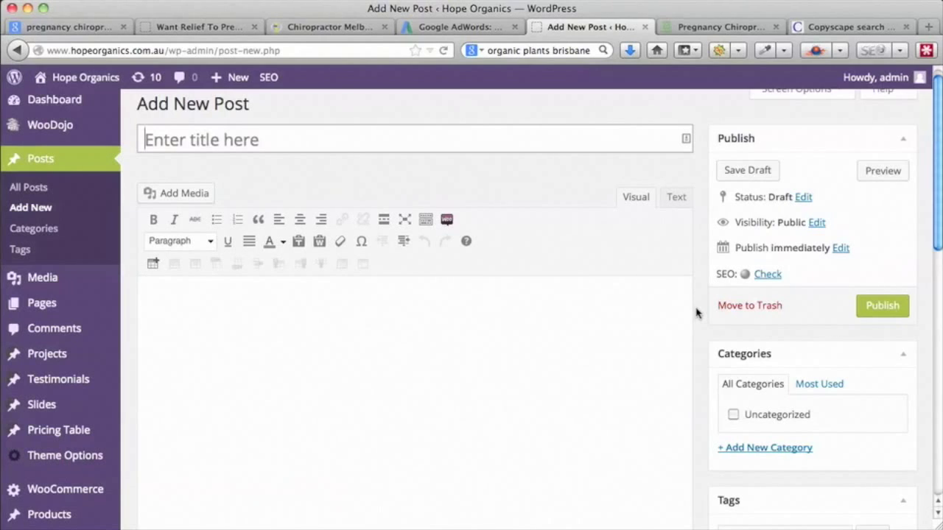
{"action": "scroll", "coordinate": [696, 313], "scroll_direction": "down", "scroll_amount": 8}
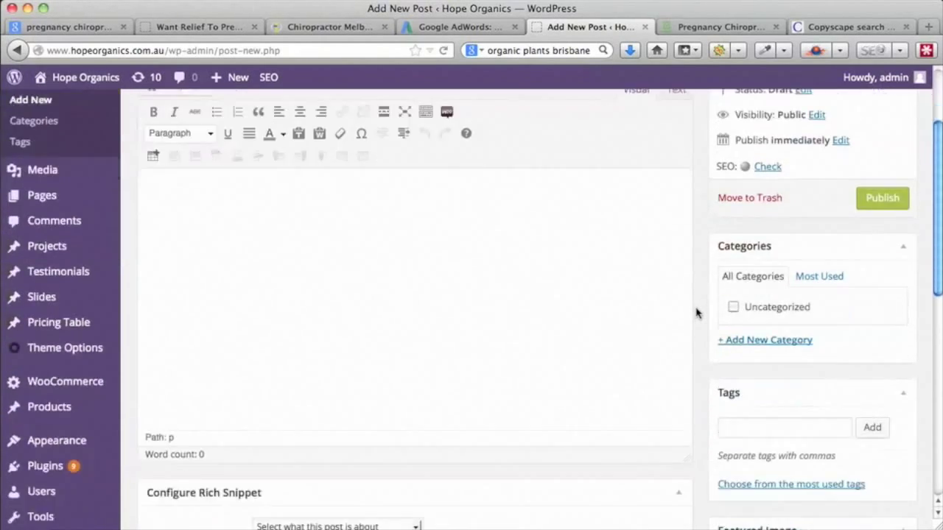
{"action": "scroll", "coordinate": [696, 313], "scroll_direction": "down", "scroll_amount": 2}
{"action": "scroll", "coordinate": [696, 313], "scroll_direction": "down", "scroll_amount": 3}
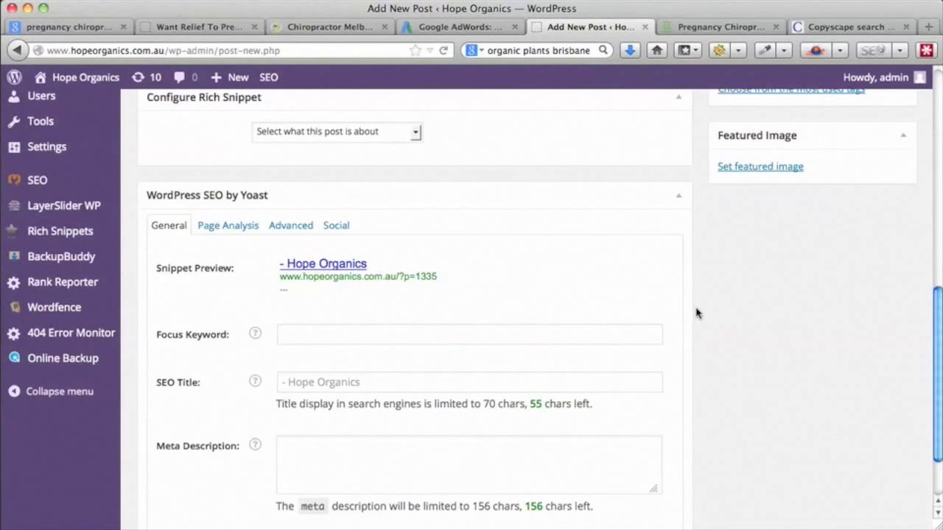
- Enter 'why chiropractor' in the Focus Keyword field, correcting the typo
{"action": "left_click", "coordinate": [308, 335]}
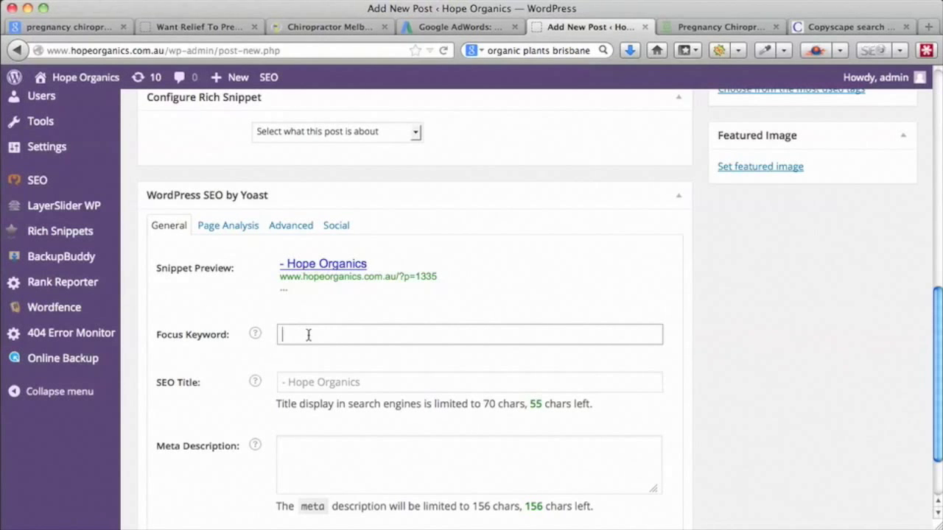
{"action": "type", "text": "why chiroprator"}
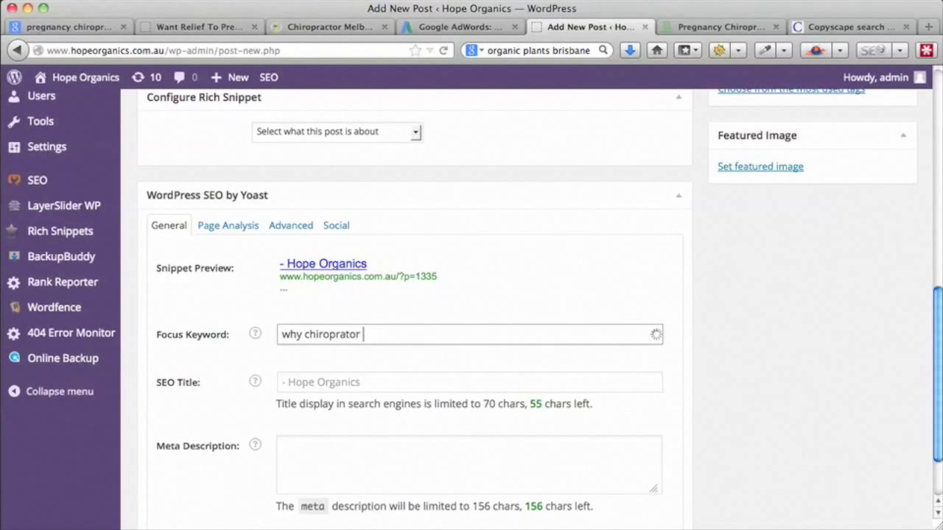
{"action": "left_click", "coordinate": [346, 335]}
{"action": "type", "text": "c"}
{"action": "left_click", "coordinate": [376, 335]}
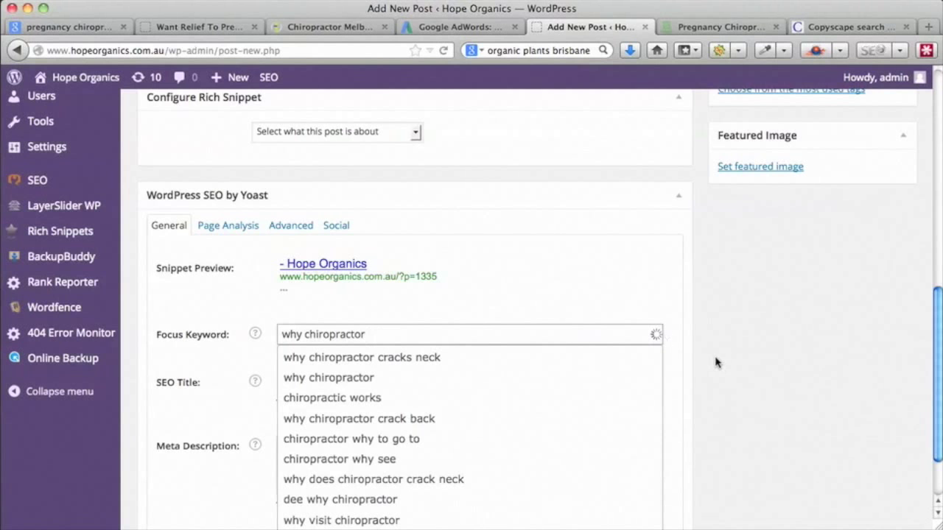
{"action": "scroll", "coordinate": [715, 363], "scroll_direction": "down", "scroll_amount": 2}
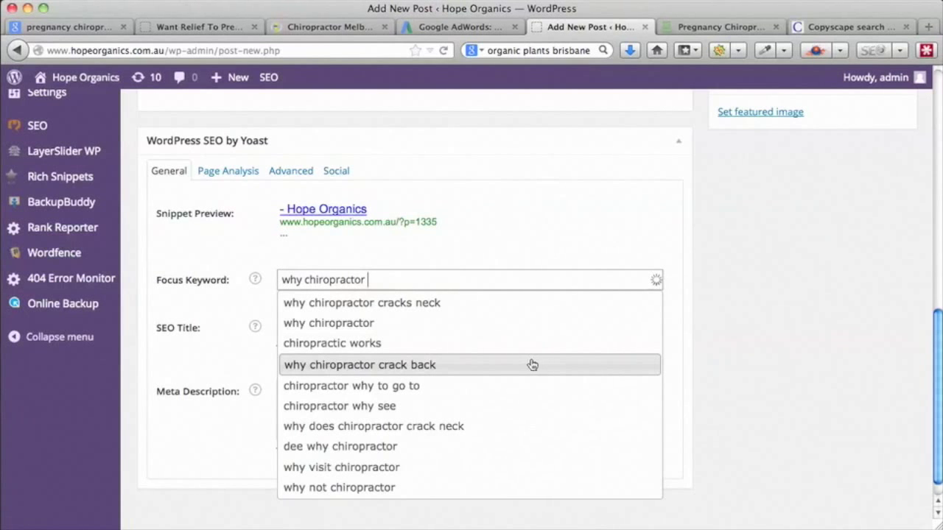
- Reword it to 'what' and choose the 'what chiropractic adjustments do' suggestion
{"action": "left_click", "coordinate": [301, 280]}
{"action": "key", "text": "BackSpace"}
{"action": "key", "text": "BackSpace"}
{"action": "key", "text": "BackSpace"}
{"action": "type", "text": "what"}
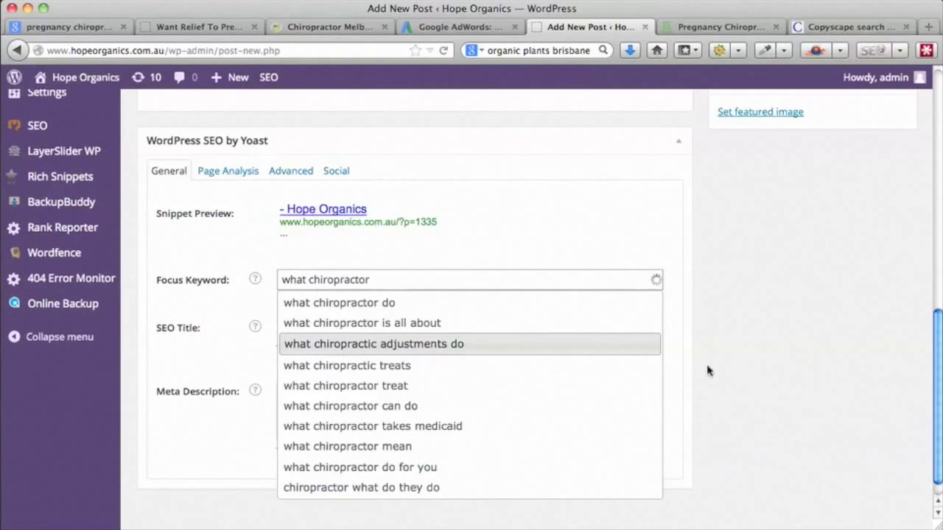
{"action": "left_click", "coordinate": [454, 344]}
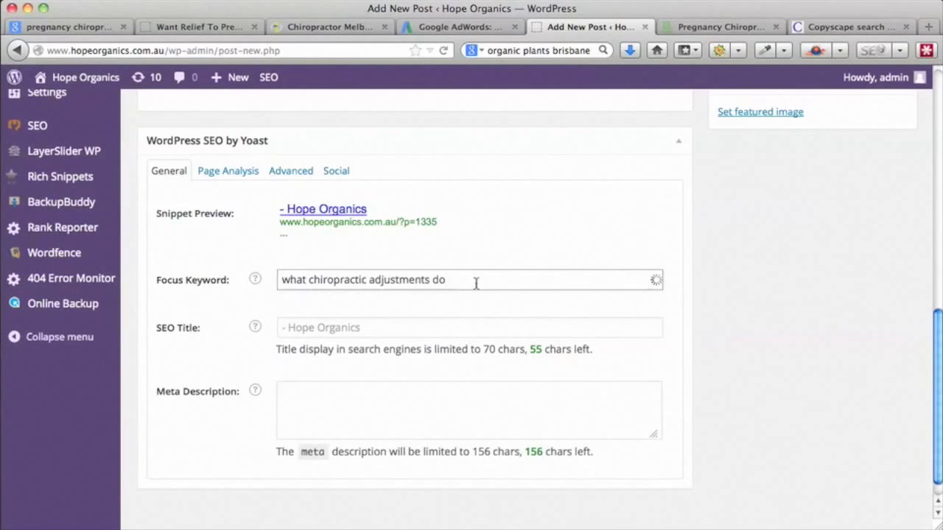
- Copy the focus keyword phrase and paste it into the SEO Title field
{"action": "left_click_drag", "start_coordinate": [448, 280], "coordinate": [273, 280]}
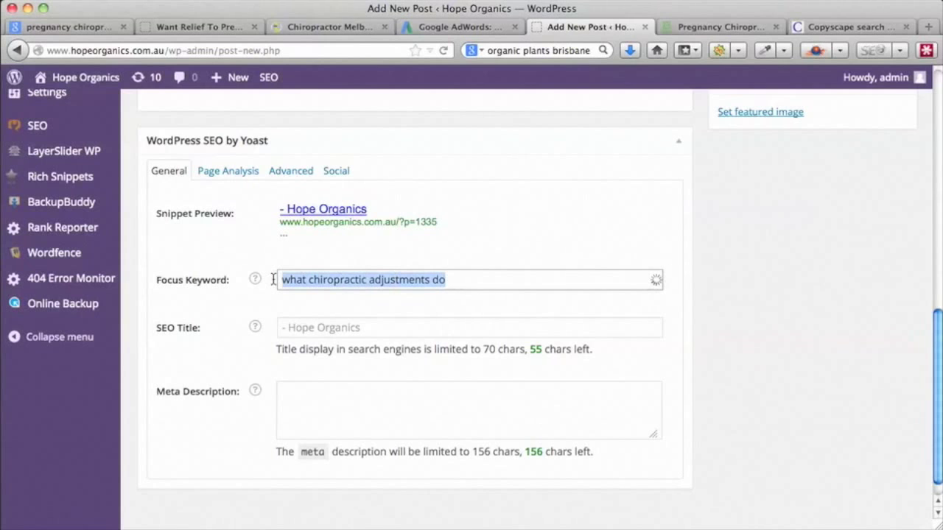
{"action": "key", "text": "ctrl+c"}
{"action": "left_click", "coordinate": [299, 327]}
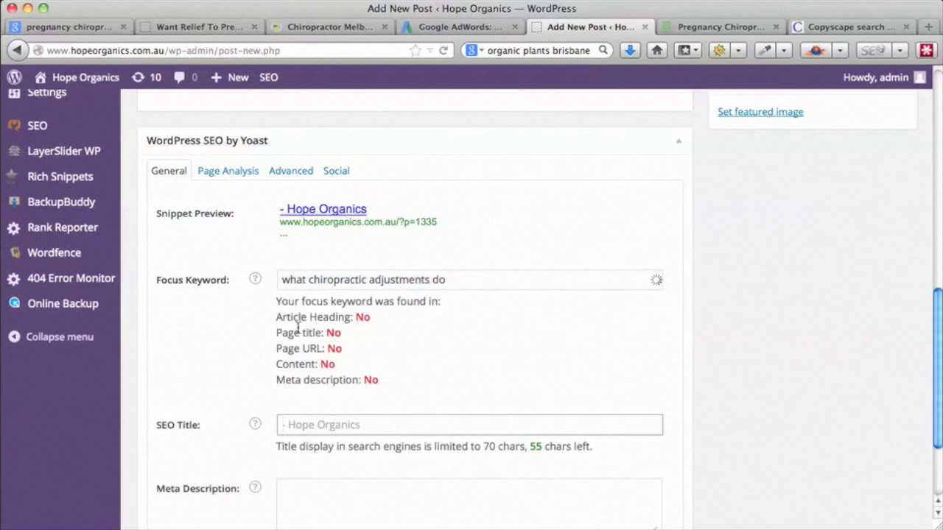
{"action": "key", "text": "ctrl+v"}
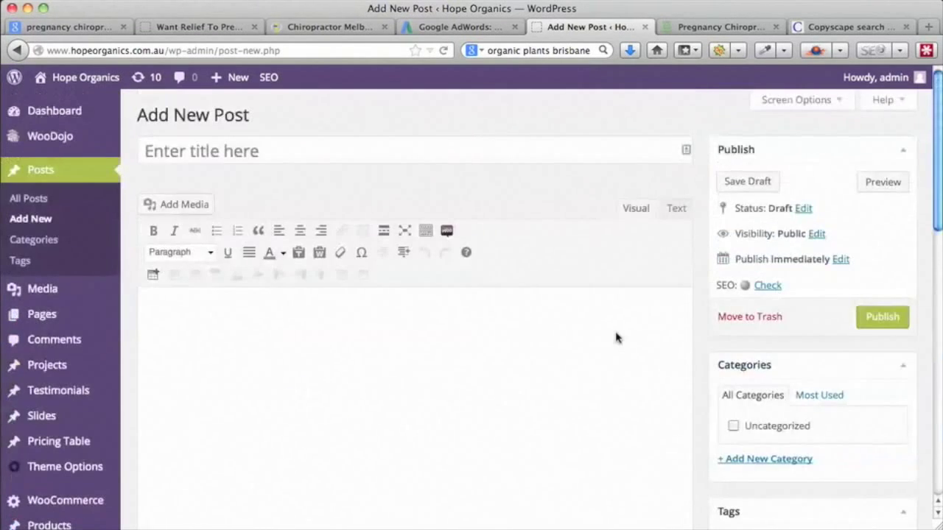
- Title the post 'What Chiropractic Adjustments Do?' with each word capitalised
{"action": "left_click", "coordinate": [327, 154]}
{"action": "key", "text": "ctrl+v"}
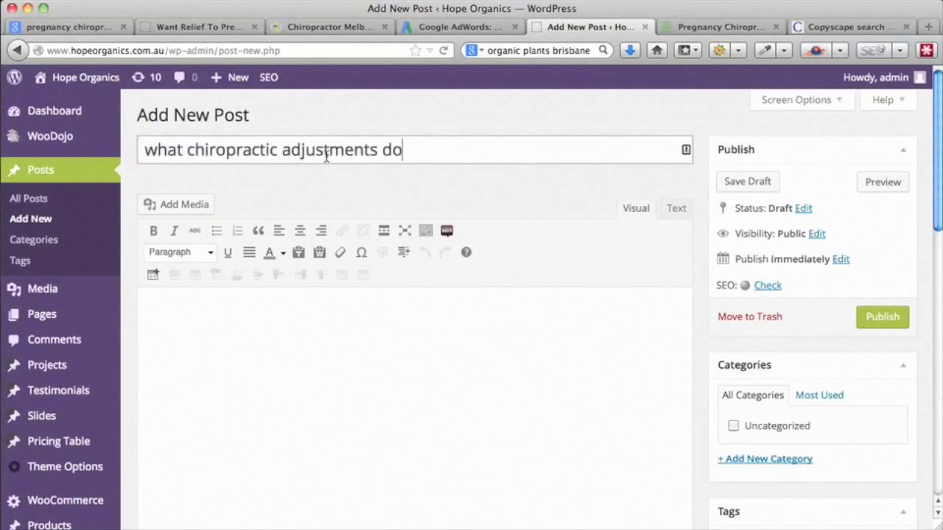
{"action": "left_click", "coordinate": [157, 151]}
{"action": "key", "text": "BackSpace"}
{"action": "type", "text": "W"}
{"action": "left_click", "coordinate": [197, 149]}
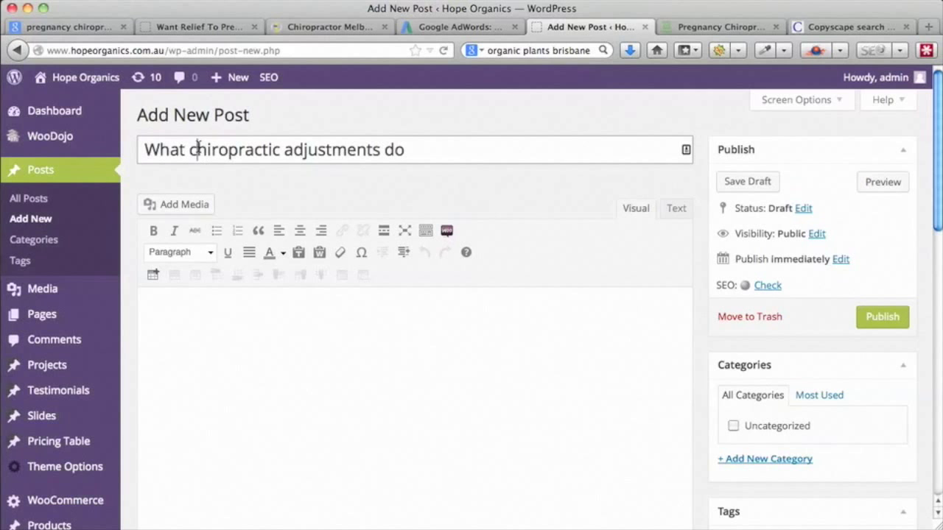
{"action": "key", "text": "BackSpace"}
{"action": "type", "text": "C"}
{"action": "left_click", "coordinate": [294, 151]}
{"action": "key", "text": "BackSpace"}
{"action": "type", "text": "A"}
{"action": "left_click", "coordinate": [390, 151]}
{"action": "key", "text": "BackSpace"}
{"action": "type", "text": "D"}
{"action": "left_click", "coordinate": [432, 154]}
{"action": "type", "text": "?"}
- Set the SEO title to 'What Chiropractic Adjustments Do? - sbcnlwejwbl kdcjlw'
{"action": "left_click_drag", "start_coordinate": [435, 153], "coordinate": [115, 153]}
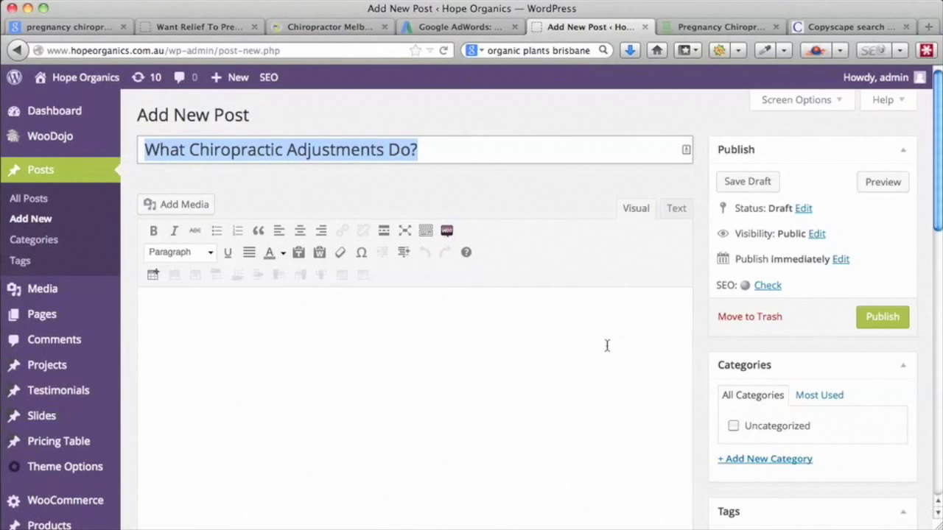
{"action": "scroll", "coordinate": [705, 427], "scroll_direction": "down", "scroll_amount": 10}
{"action": "scroll", "coordinate": [705, 426], "scroll_direction": "down", "scroll_amount": 4}
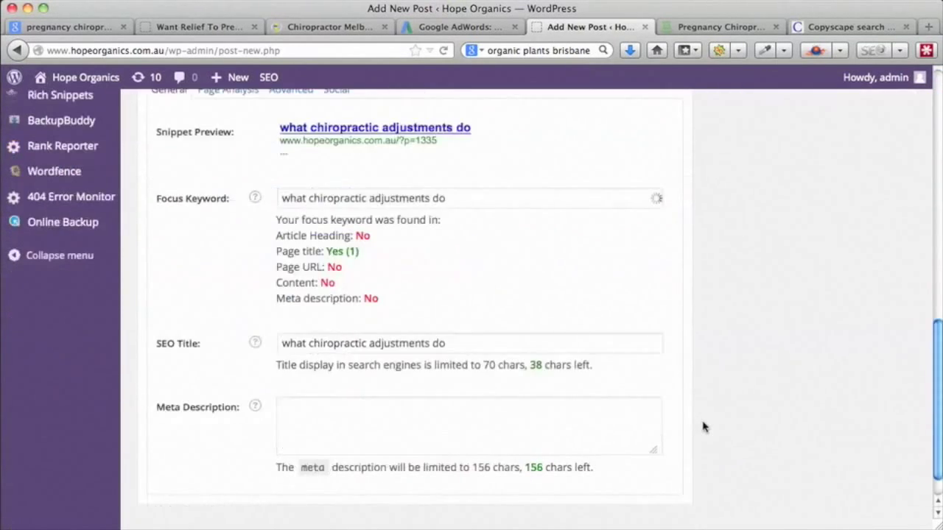
{"action": "left_click_drag", "start_coordinate": [451, 326], "coordinate": [259, 327]}
{"action": "key", "text": "super+v"}
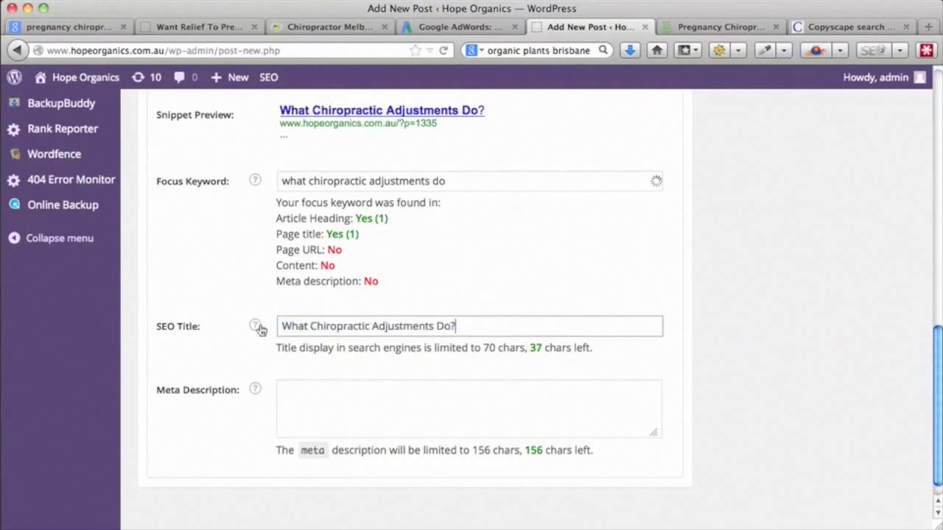
{"action": "type", "text": "- sbcnlwejwbl kdcjlw"}
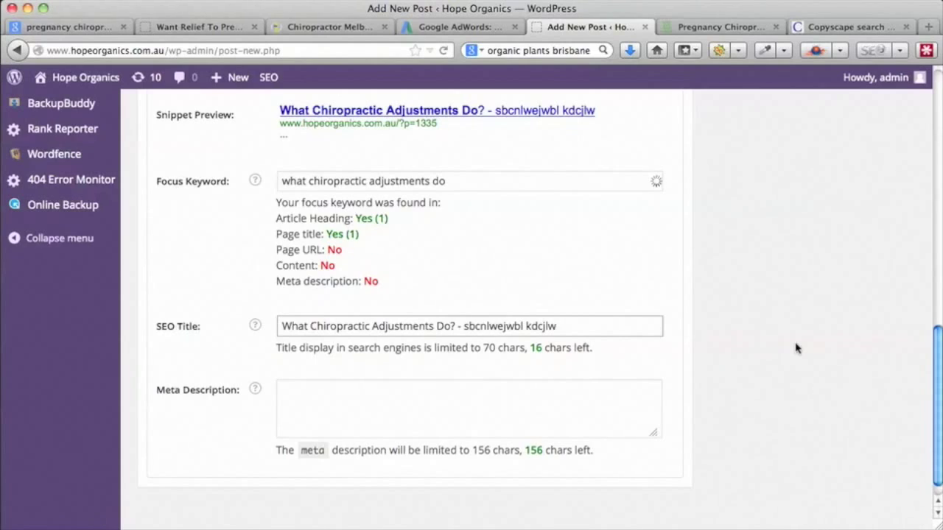
- Review the Yoast keyword checks, then return to the top of the empty editor
{"action": "scroll", "coordinate": [796, 347], "scroll_direction": "up", "scroll_amount": 10}
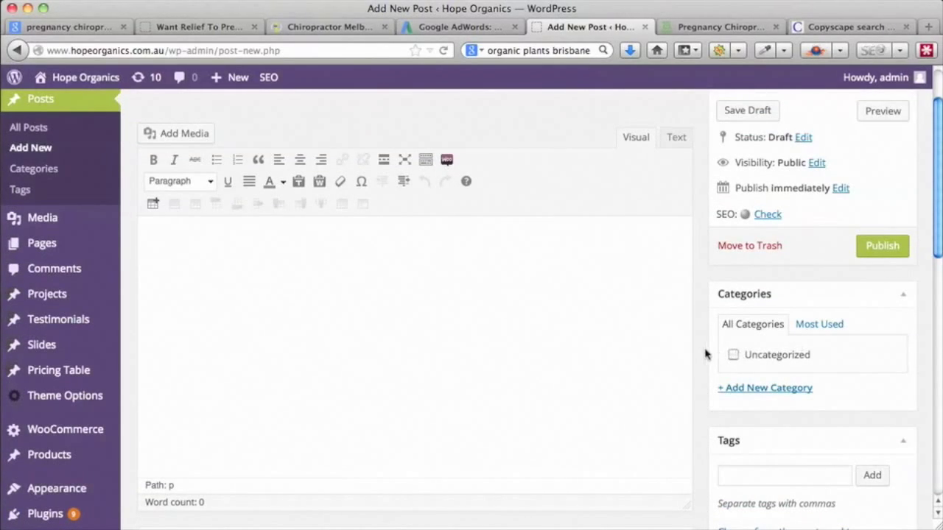
{"action": "scroll", "coordinate": [705, 354], "scroll_direction": "up", "scroll_amount": 2}
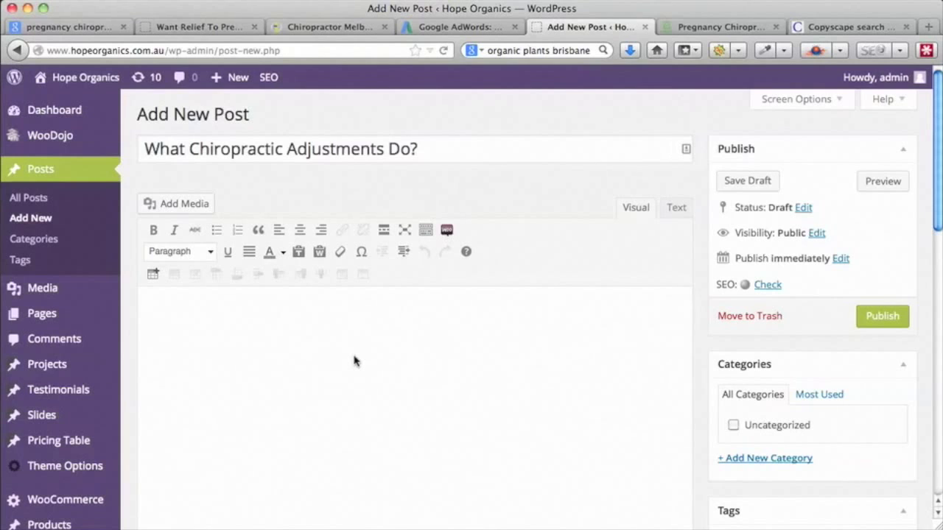
{"action": "scroll", "coordinate": [354, 361], "scroll_direction": "down", "scroll_amount": 5}
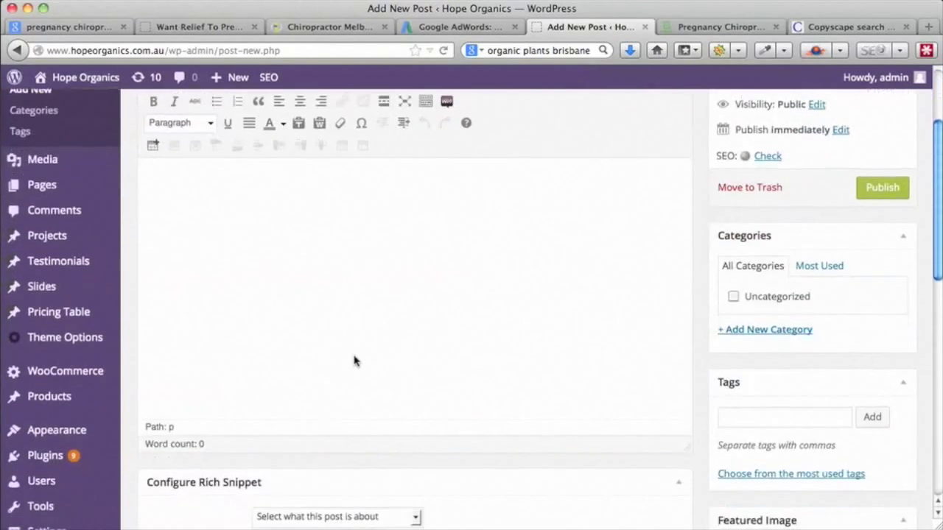
{"action": "scroll", "coordinate": [353, 361], "scroll_direction": "up", "scroll_amount": 5}
{"action": "scroll", "coordinate": [354, 361], "scroll_direction": "down", "scroll_amount": 1}
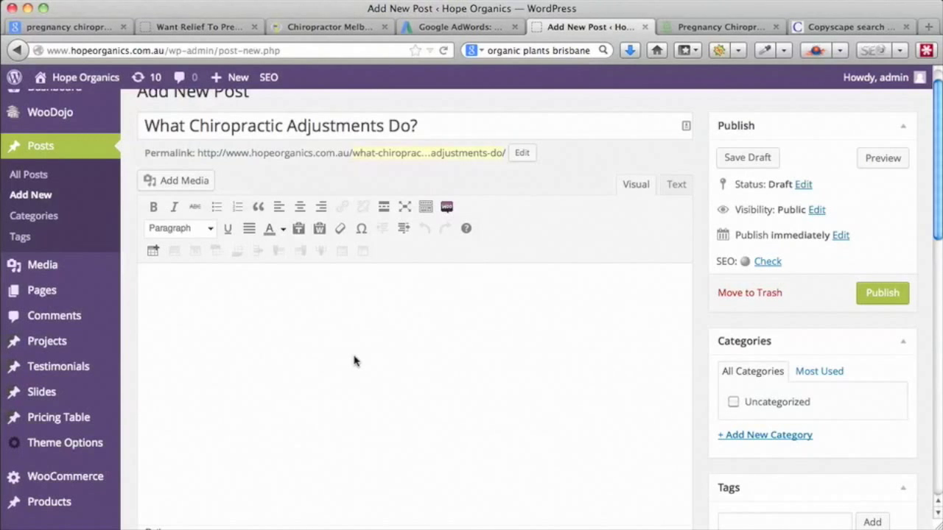
{"action": "scroll", "coordinate": [698, 362], "scroll_direction": "down", "scroll_amount": 10}
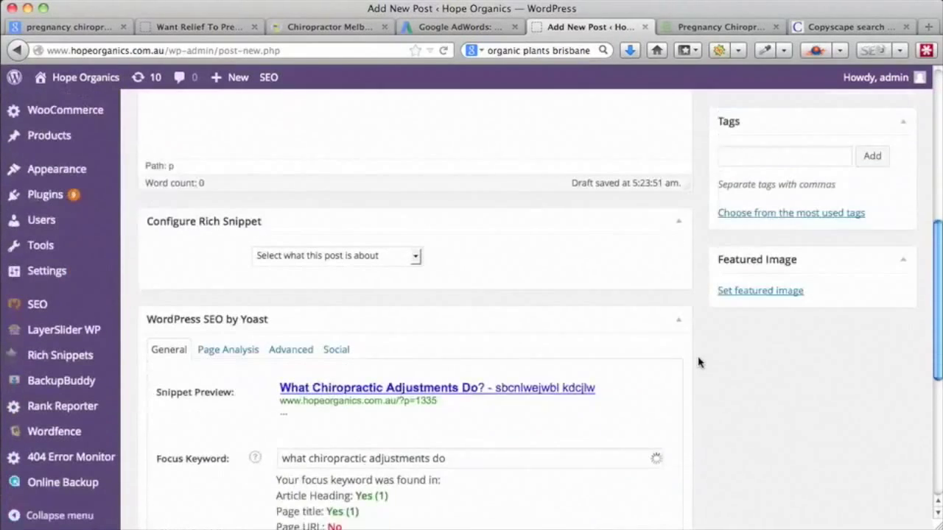
{"action": "scroll", "coordinate": [699, 362], "scroll_direction": "down", "scroll_amount": 1}
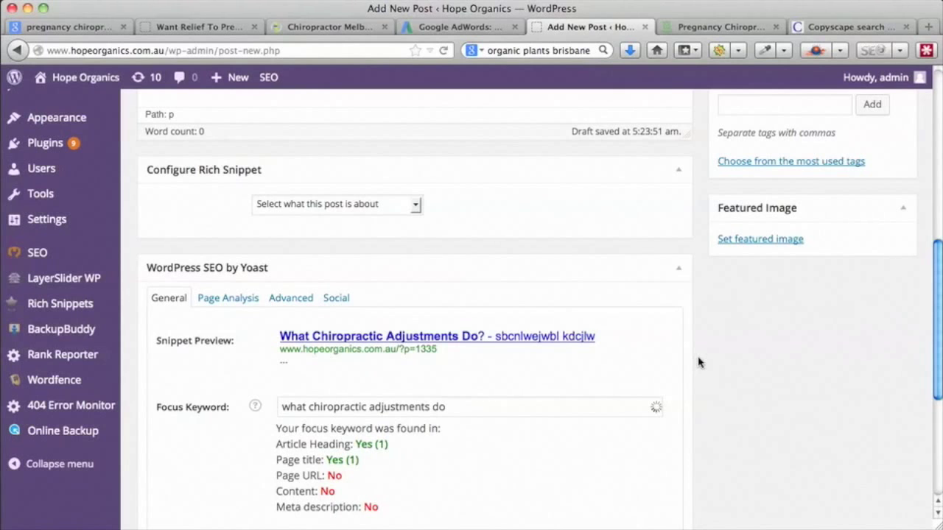
{"action": "scroll", "coordinate": [698, 361], "scroll_direction": "down", "scroll_amount": 5}
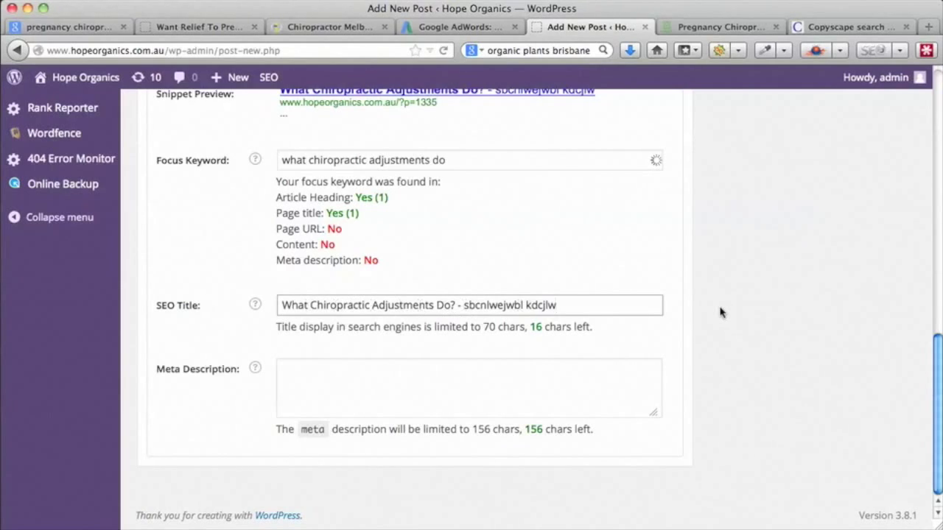
{"action": "scroll", "coordinate": [721, 312], "scroll_direction": "up", "scroll_amount": 3}
{"action": "scroll", "coordinate": [721, 313], "scroll_direction": "up", "scroll_amount": 5}
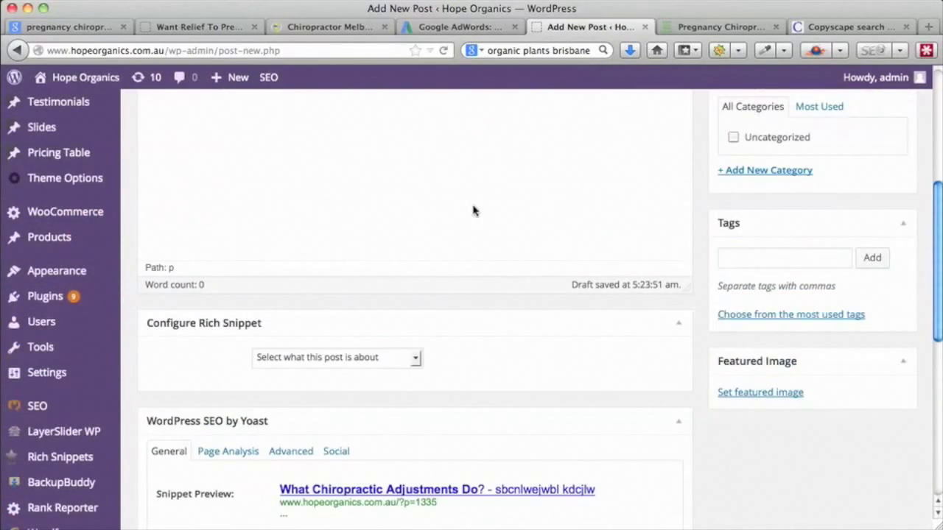
{"action": "scroll", "coordinate": [456, 203], "scroll_direction": "up", "scroll_amount": 3}
- Type 'Heading' in the post body and format it as Heading 2
{"action": "left_click", "coordinate": [286, 186]}
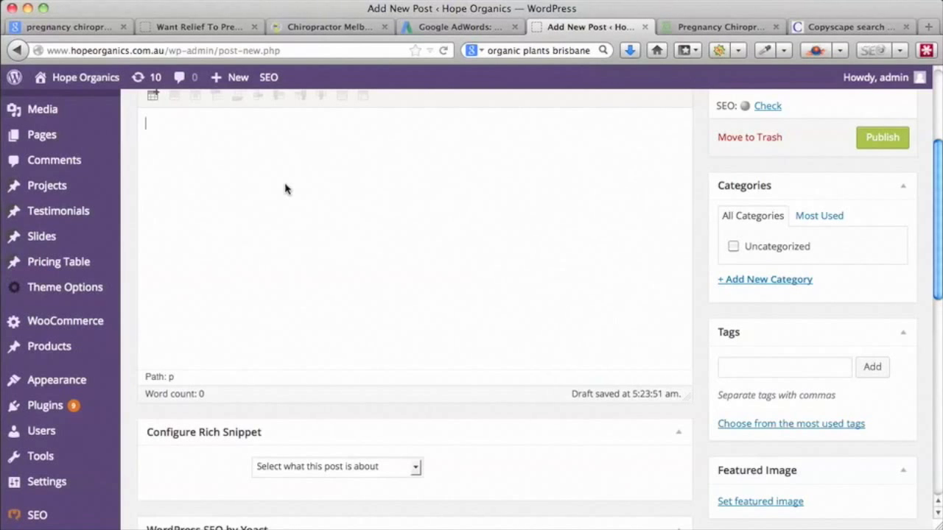
{"action": "type", "text": "Heading"}
{"action": "scroll", "coordinate": [524, 327], "scroll_direction": "up", "scroll_amount": 5}
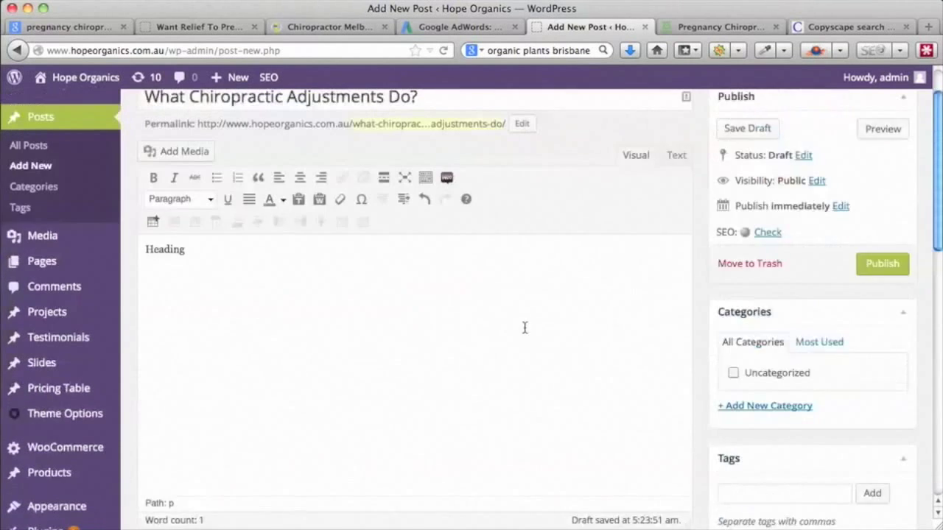
{"action": "left_click", "coordinate": [211, 253]}
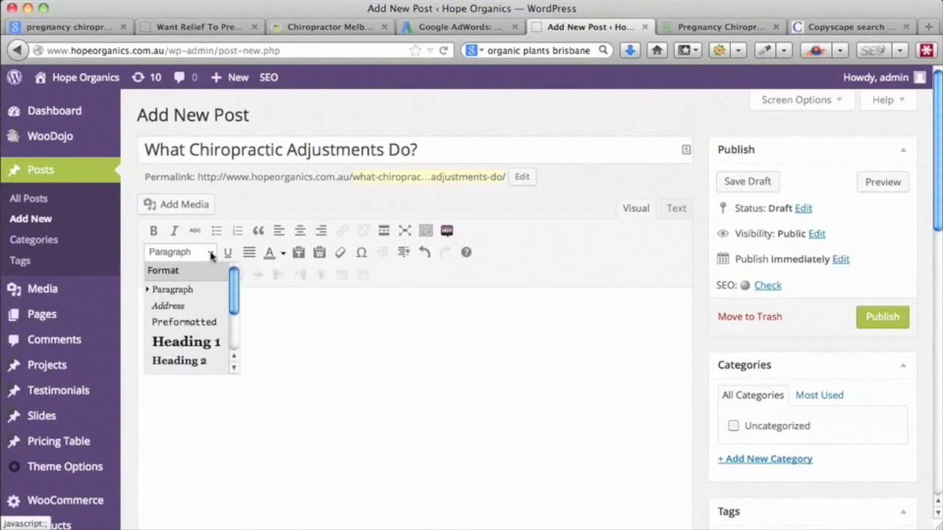
{"action": "left_click", "coordinate": [200, 363]}
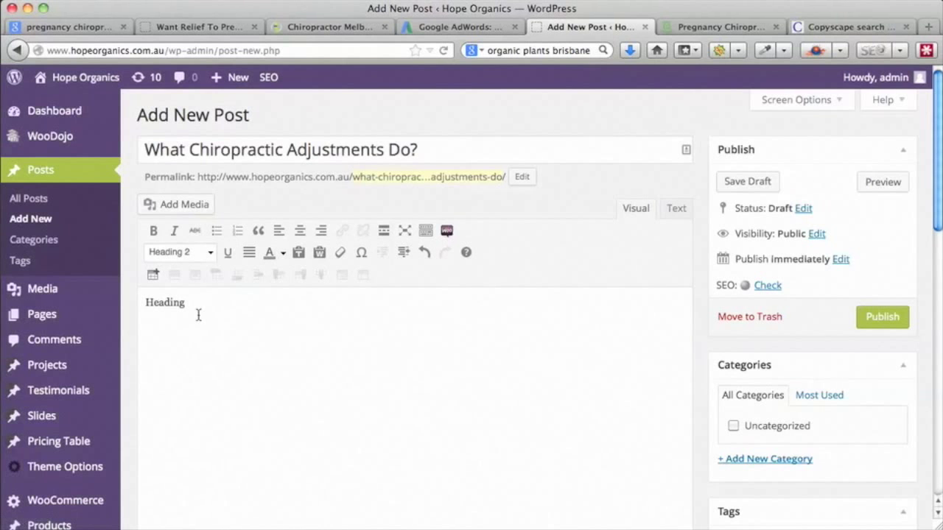
{"action": "left_click_drag", "start_coordinate": [189, 302], "coordinate": [119, 306]}
{"action": "left_click", "coordinate": [211, 253]}
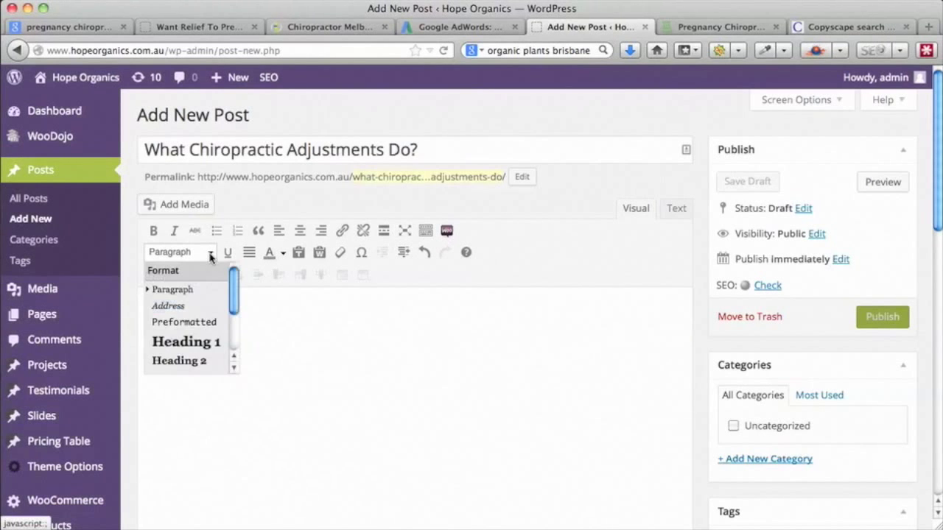
{"action": "left_click", "coordinate": [204, 362]}
- Add the placeholder line 'n laqce ;kc;ekn wclkweq' below it, formatted as Paragraph
{"action": "left_click", "coordinate": [161, 334]}
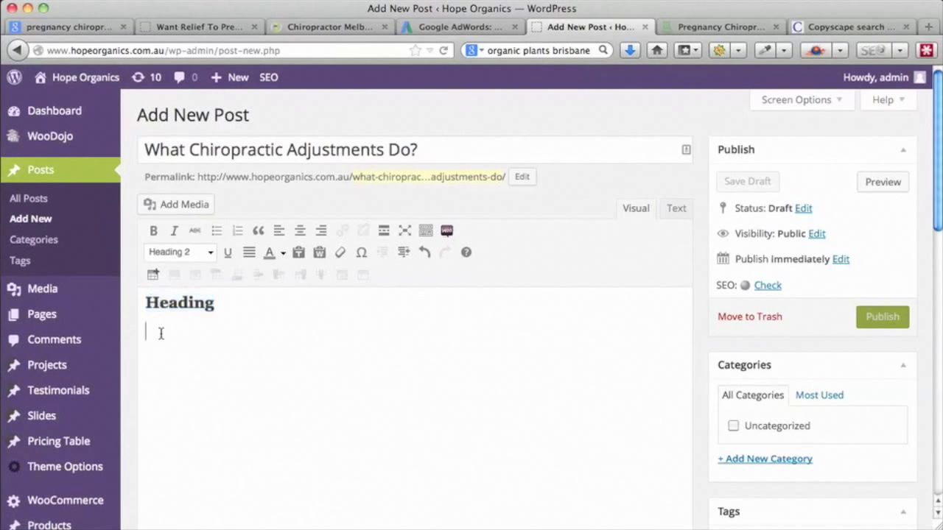
{"action": "type", "text": "n laqce "}
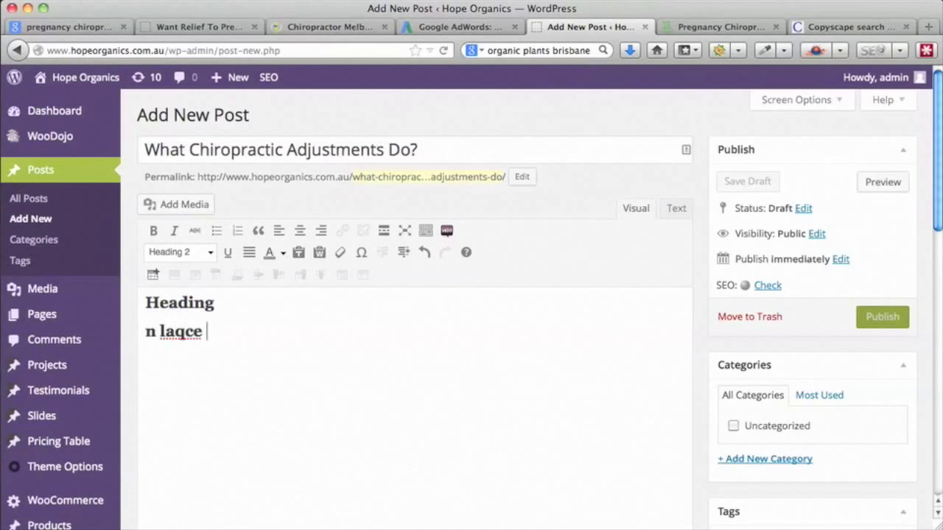
{"action": "type", "text": ";kc;ekn wclkweq"}
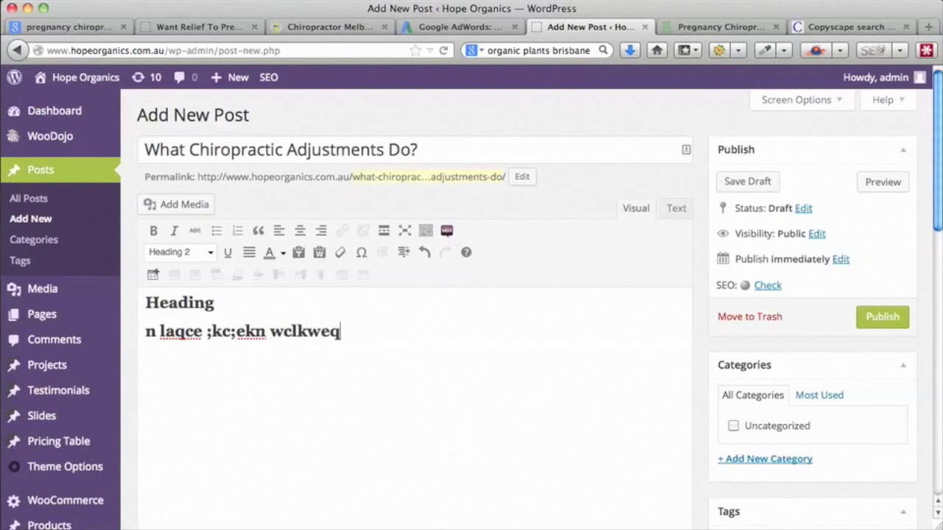
{"action": "left_click_drag", "start_coordinate": [350, 333], "coordinate": [142, 333]}
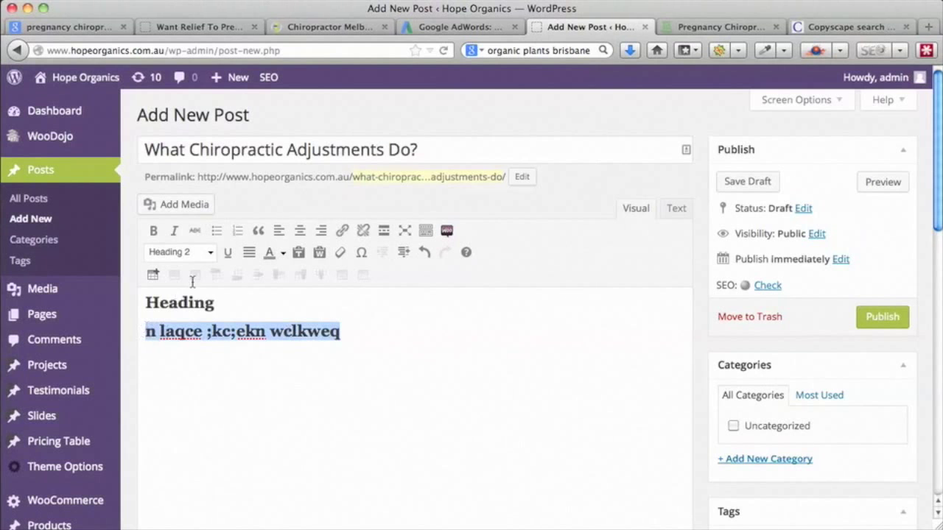
{"action": "left_click", "coordinate": [209, 254]}
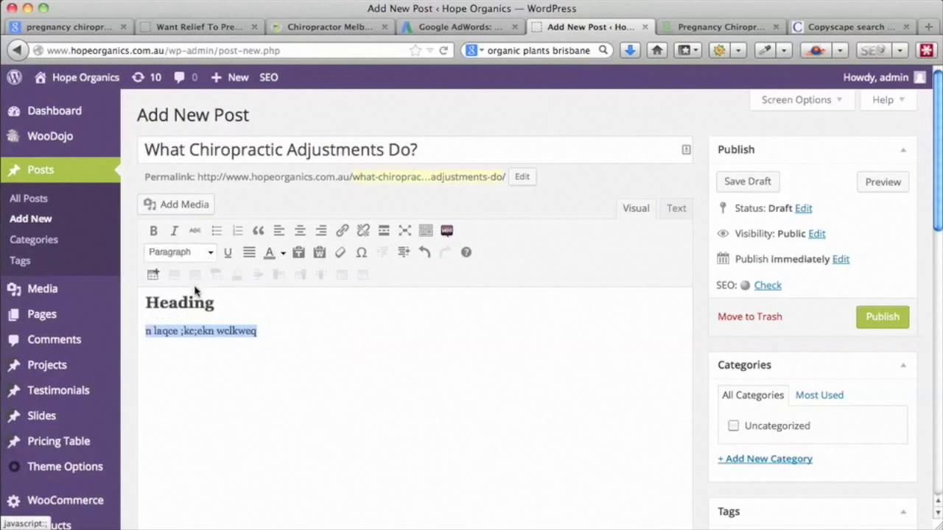
{"action": "left_click", "coordinate": [197, 289]}
{"action": "left_click", "coordinate": [287, 334]}
{"action": "left_click_drag", "start_coordinate": [270, 341], "coordinate": [140, 304]}
{"action": "key", "text": "ctrl+c"}
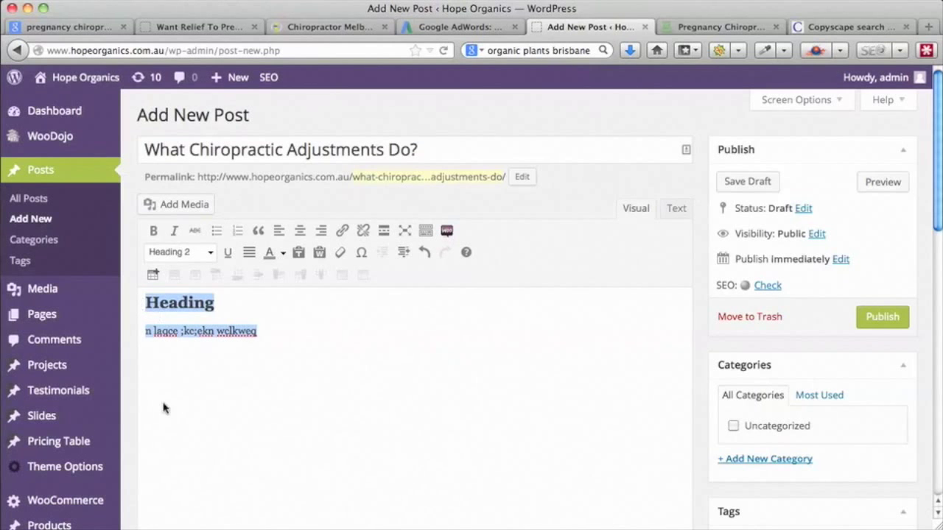
{"action": "left_click", "coordinate": [162, 407]}
- Paste two more copies of the heading and paragraph below the first
{"action": "key", "text": "Return"}
{"action": "key", "text": "Return"}
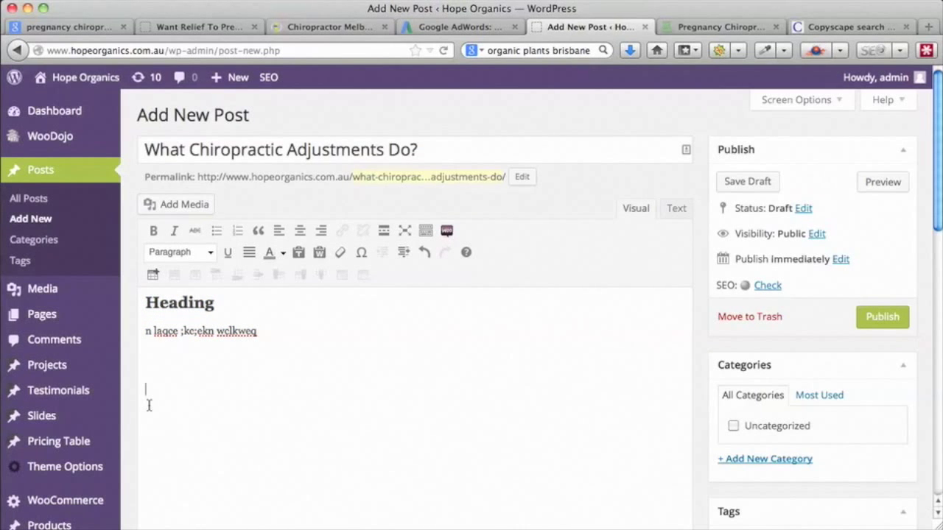
{"action": "type", "text": "Heading n lagce ;kc;ekn welkweg"}
{"action": "scroll", "coordinate": [417, 408], "scroll_direction": "down", "scroll_amount": 3}
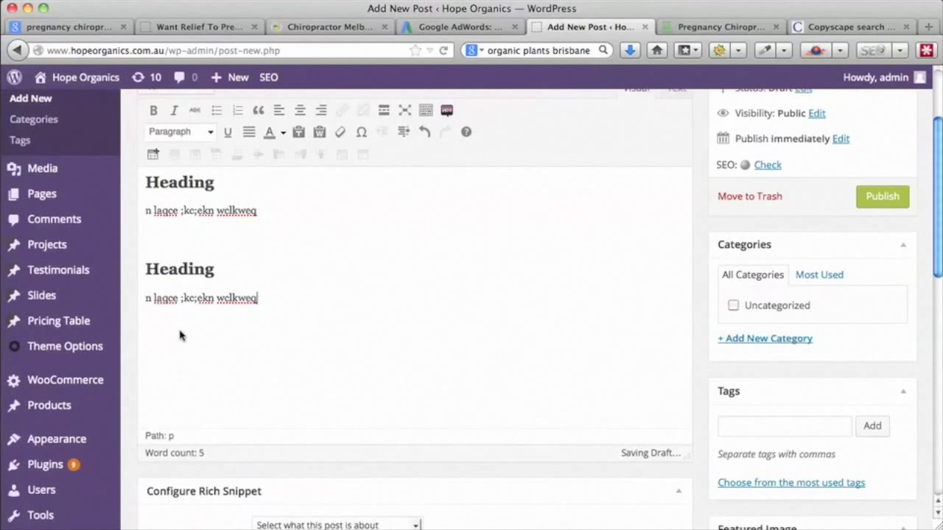
{"action": "key", "text": "Return"}
{"action": "key", "text": "Return"}
{"action": "key", "text": "ctrl+v"}
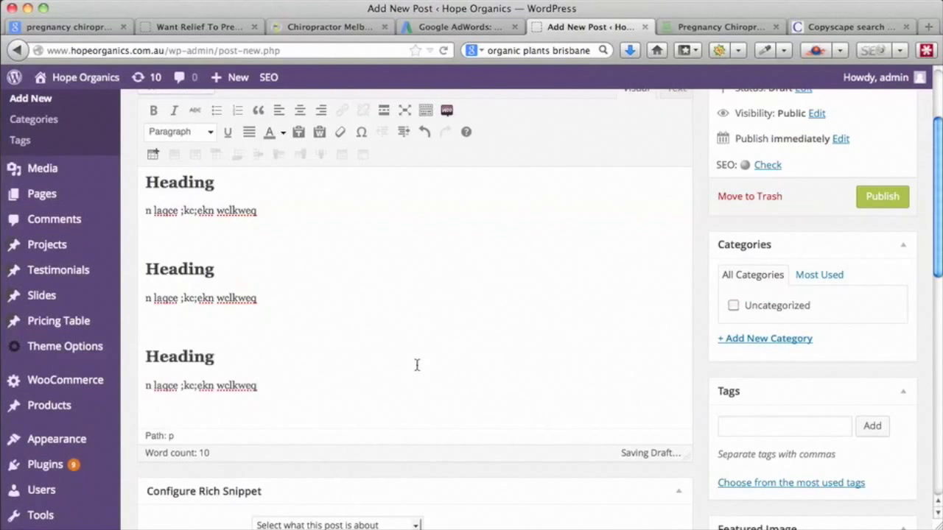
{"action": "scroll", "coordinate": [417, 364], "scroll_direction": "down", "scroll_amount": 1}
- Type 'Contact Us' under the first paragraph and paste it after the other two
{"action": "left_click", "coordinate": [158, 205]}
{"action": "type", "text": "Contnt"}
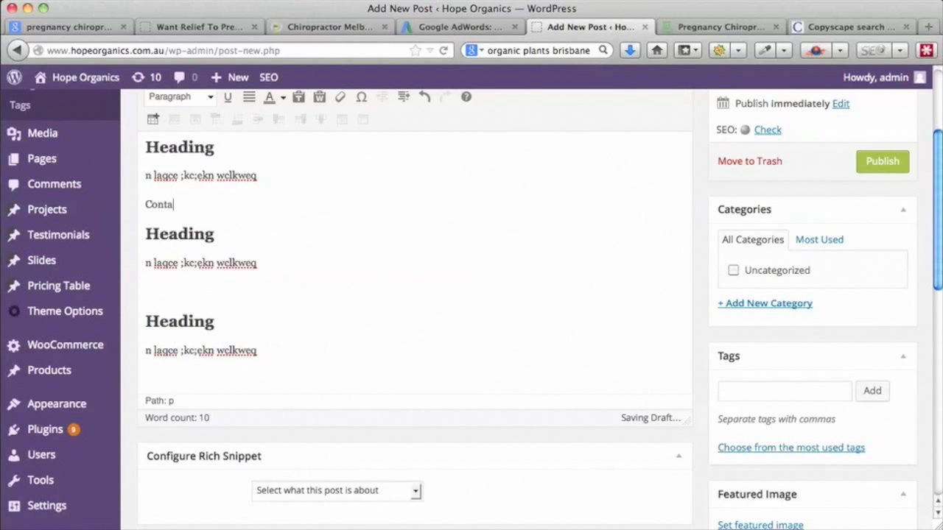
{"action": "key", "text": "BackSpace"}
{"action": "key", "text": "BackSpace"}
{"action": "type", "text": "act US"}
{"action": "key", "text": "BackSpace"}
{"action": "type", "text": "s"}
{"action": "left_click_drag", "start_coordinate": [259, 204], "coordinate": [140, 204]}
{"action": "key", "text": "ctrl+c"}
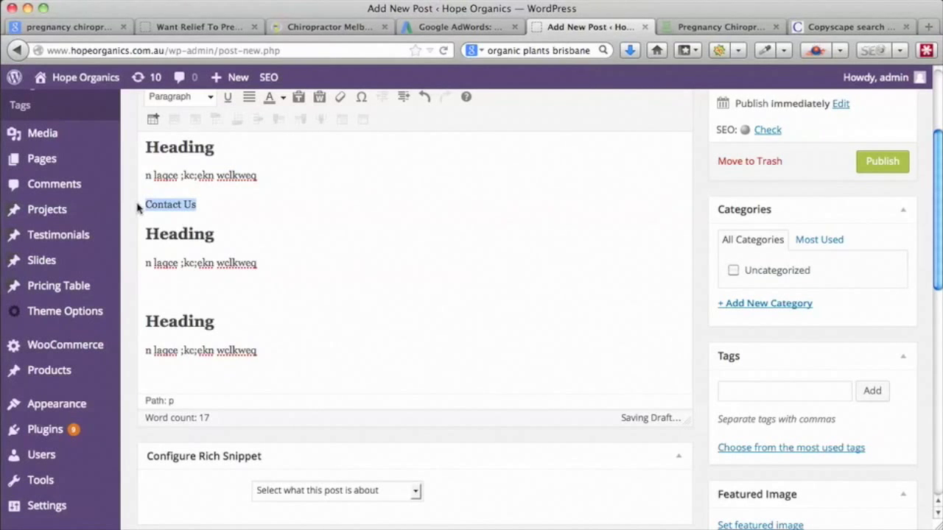
{"action": "left_click", "coordinate": [150, 286]}
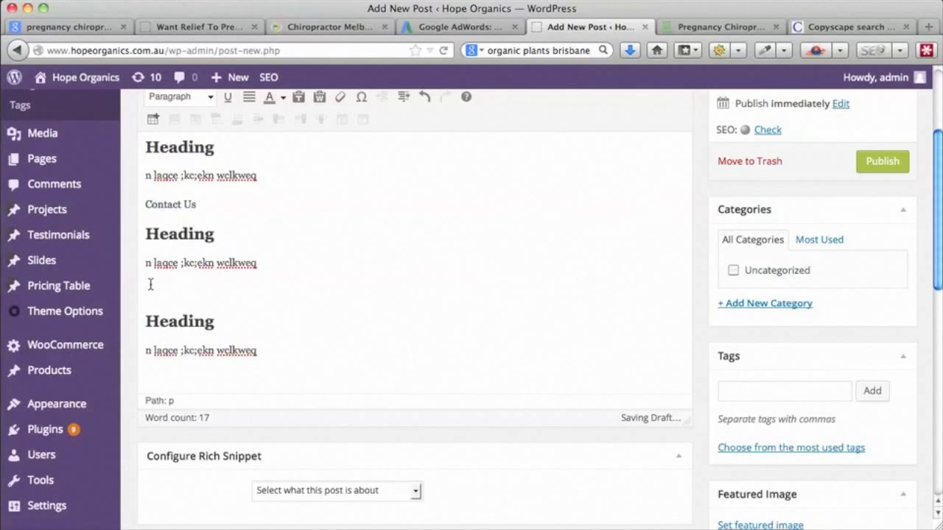
{"action": "key", "text": "ctrl+v"}
{"action": "left_click", "coordinate": [151, 380]}
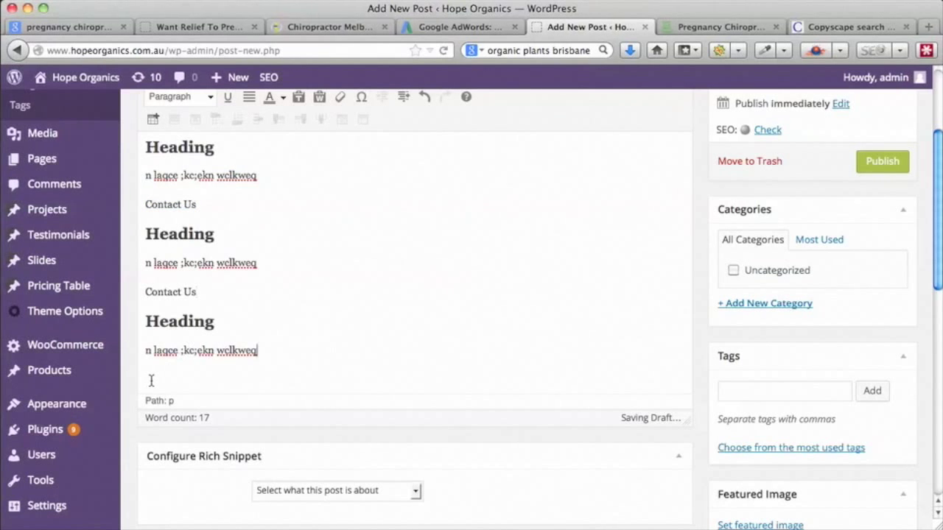
{"action": "key", "text": "ctrl+v"}
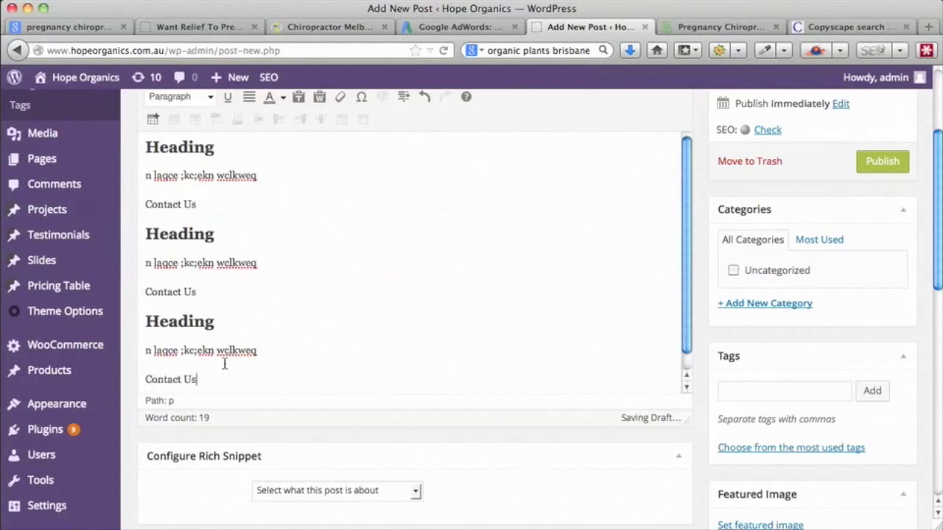
- Delete the first two 'Contact Us' lines, keeping only the one at the end
{"action": "left_click_drag", "start_coordinate": [199, 292], "coordinate": [142, 291]}
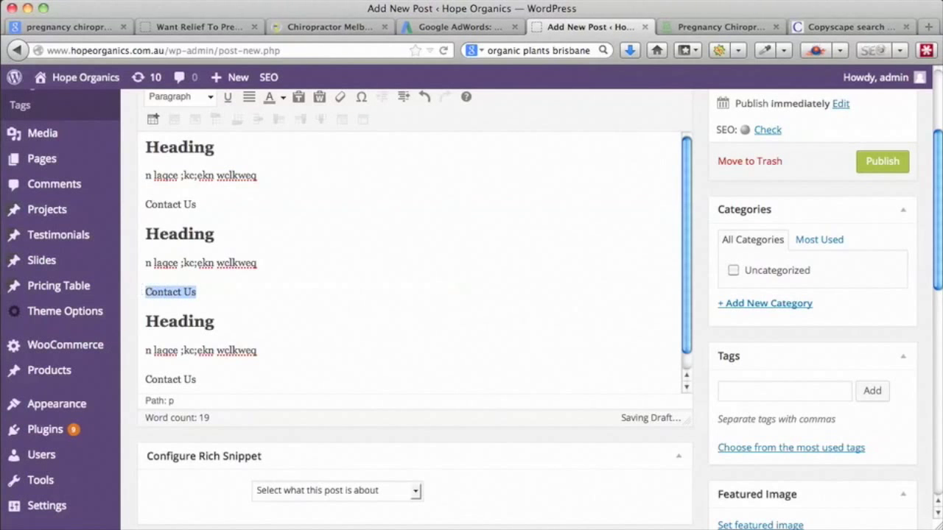
{"action": "key", "text": "BackSpace"}
{"action": "left_click_drag", "start_coordinate": [199, 205], "coordinate": [142, 205]}
{"action": "key", "text": "BackSpace"}
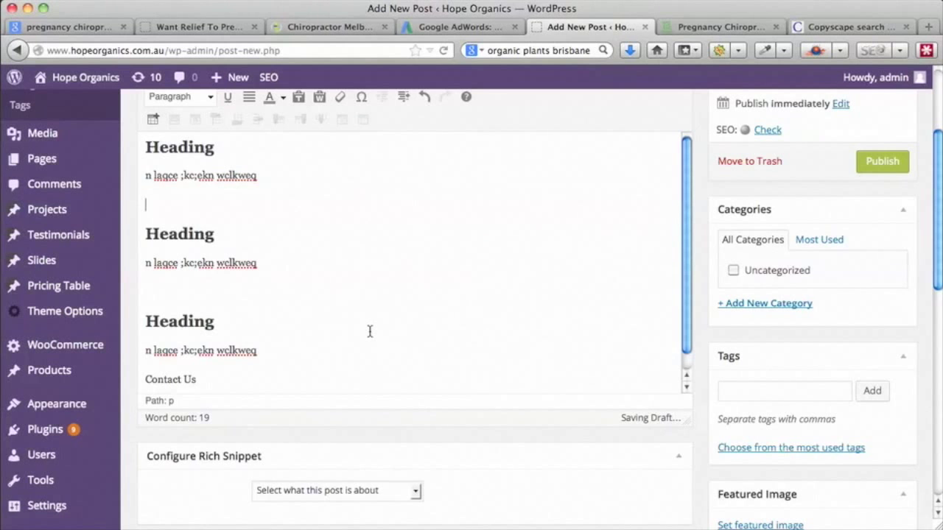
{"action": "scroll", "coordinate": [236, 371], "scroll_direction": "up", "scroll_amount": 1}
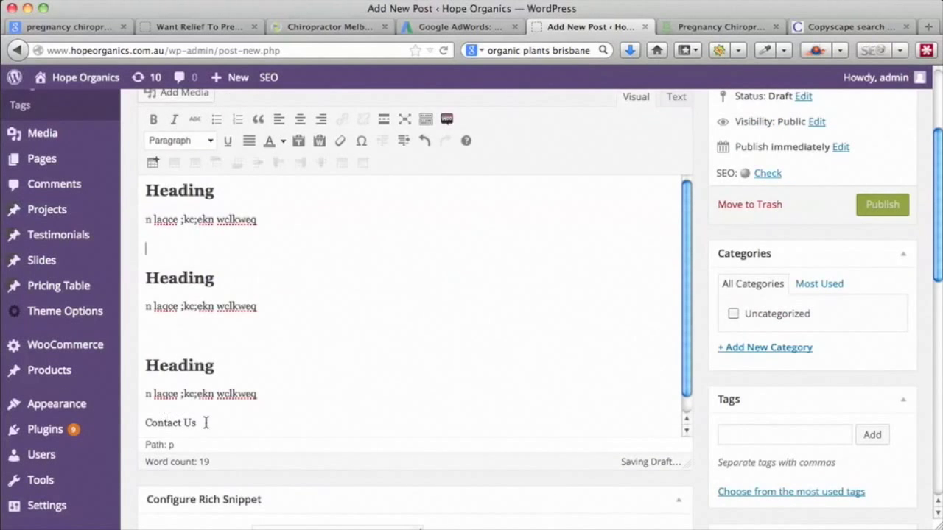
{"action": "scroll", "coordinate": [207, 423], "scroll_direction": "down", "scroll_amount": 1}
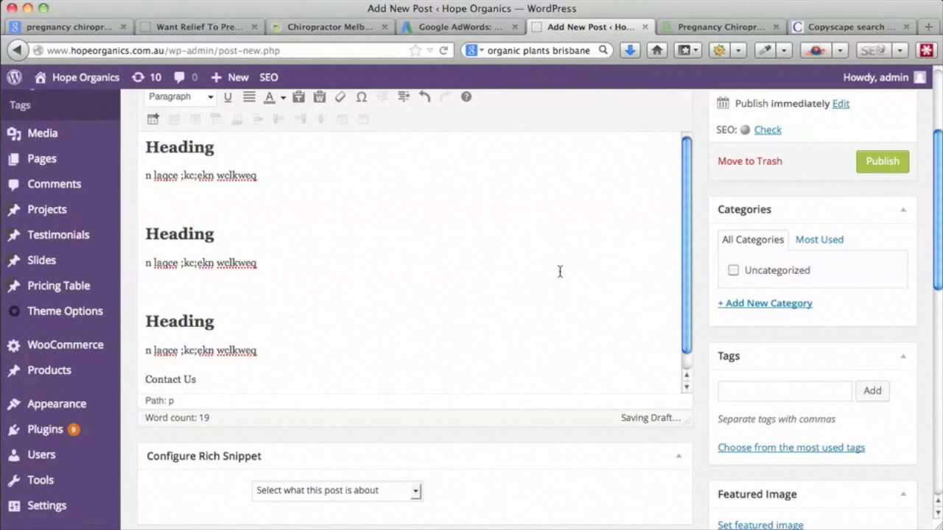
{"action": "scroll", "coordinate": [591, 270], "scroll_direction": "up", "scroll_amount": 3}
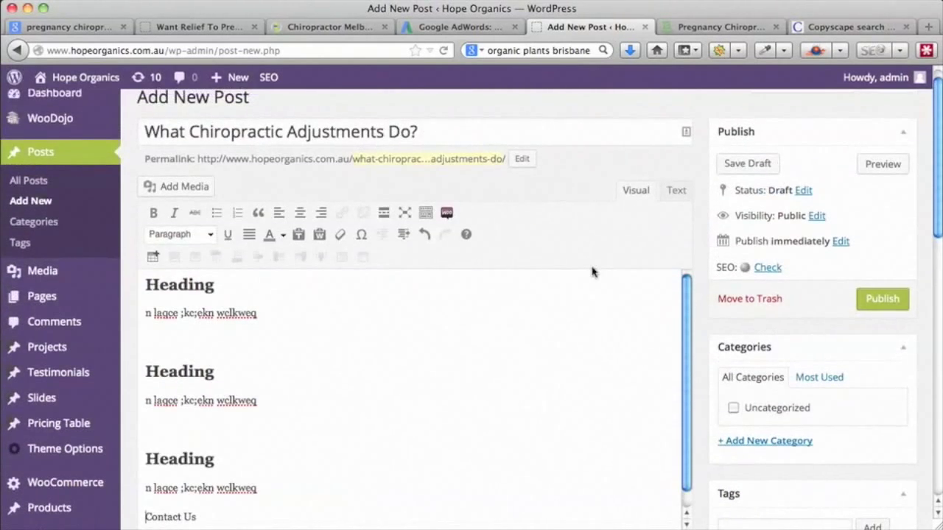
- Scroll down past the editor to the Yoast SEO box's keyword results
{"action": "scroll", "coordinate": [591, 269], "scroll_direction": "down", "scroll_amount": 1}
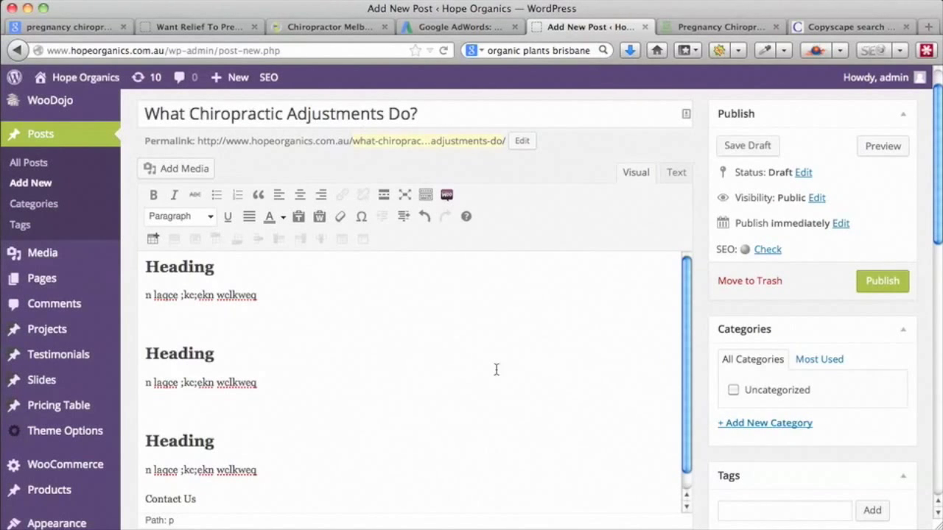
{"action": "scroll", "coordinate": [504, 379], "scroll_direction": "down", "scroll_amount": 1}
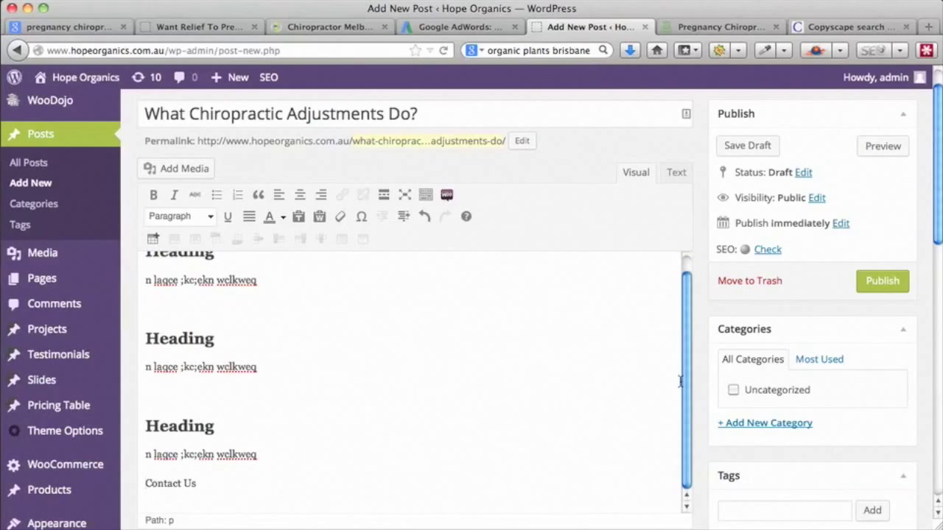
{"action": "scroll", "coordinate": [695, 378], "scroll_direction": "down", "scroll_amount": 3}
{"action": "scroll", "coordinate": [695, 379], "scroll_direction": "down", "scroll_amount": 2}
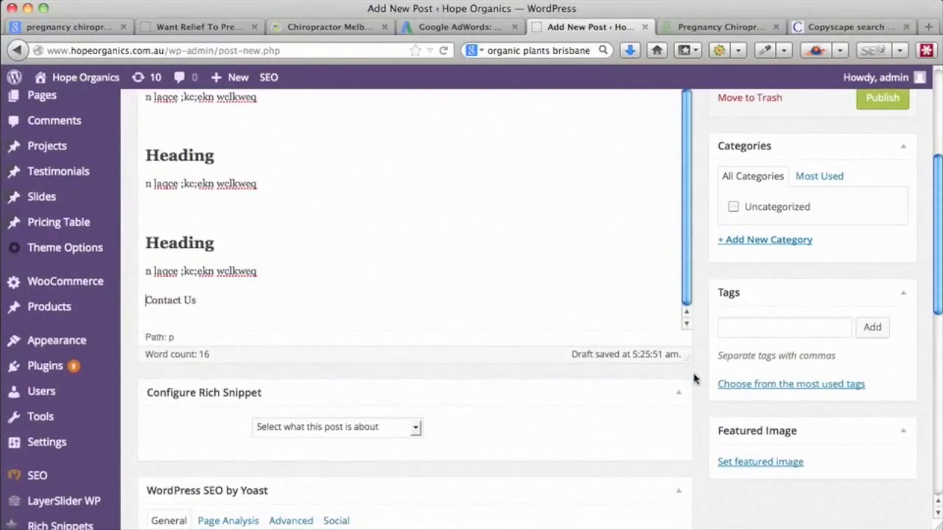
{"action": "scroll", "coordinate": [695, 379], "scroll_direction": "up", "scroll_amount": 2}
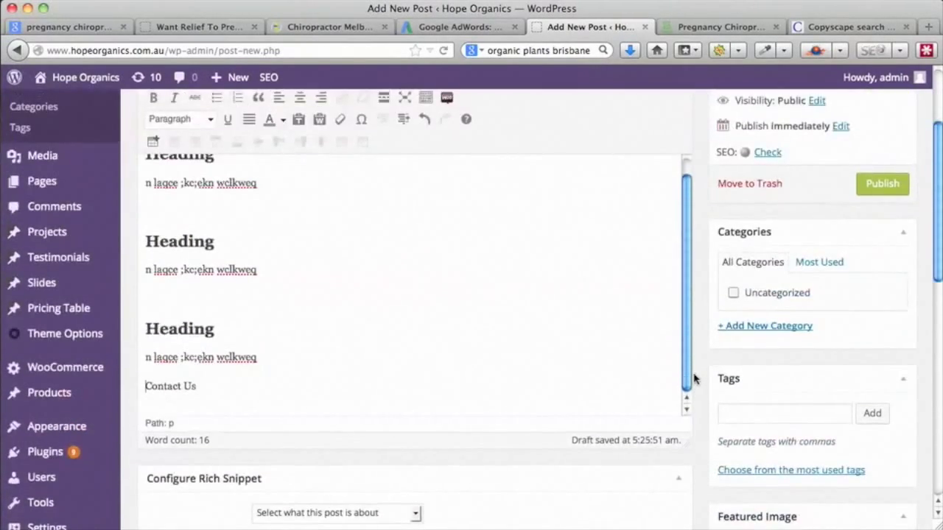
{"action": "scroll", "coordinate": [695, 378], "scroll_direction": "down", "scroll_amount": 10}
{"action": "scroll", "coordinate": [694, 379], "scroll_direction": "down", "scroll_amount": 1}
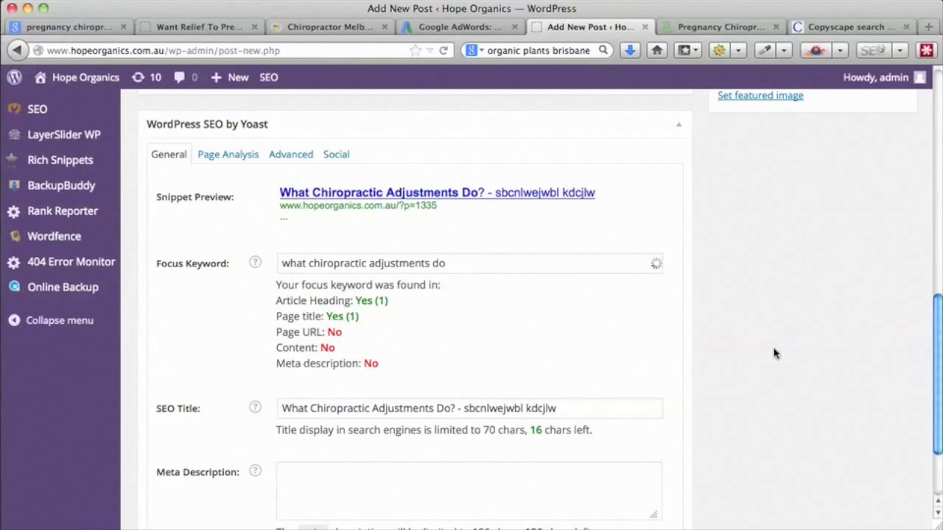
- Scroll back up to the post body ending in 'Contact Us'
{"action": "scroll", "coordinate": [774, 356], "scroll_direction": "up", "scroll_amount": 15}
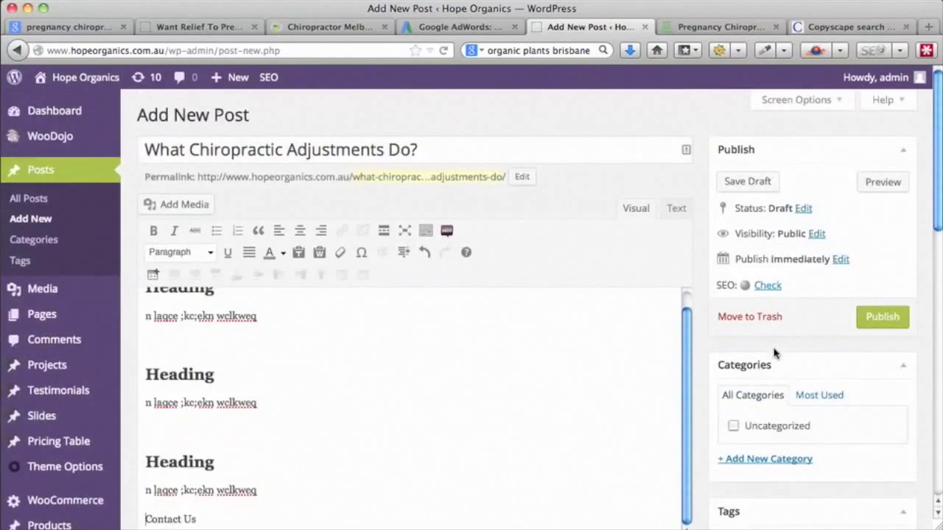
{"action": "scroll", "coordinate": [773, 354], "scroll_direction": "down", "scroll_amount": 3}
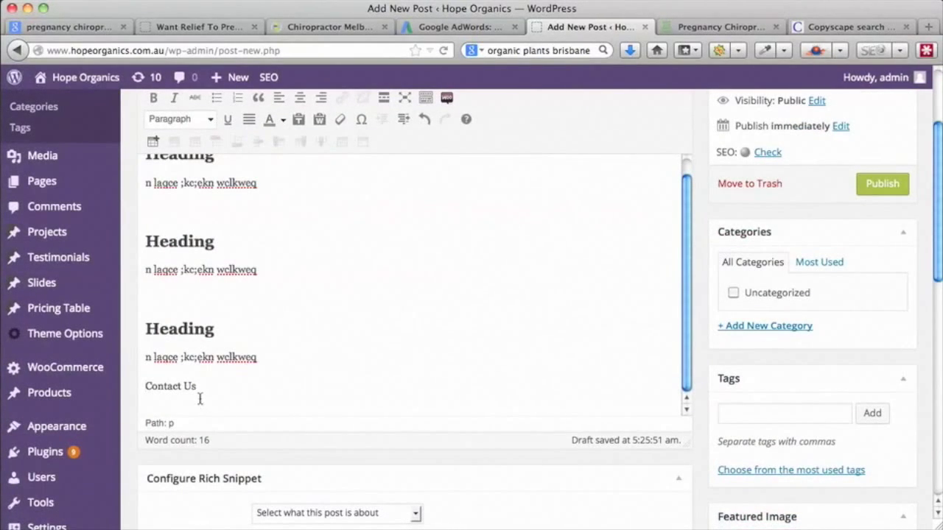
{"action": "scroll", "coordinate": [400, 370], "scroll_direction": "up", "scroll_amount": 1}
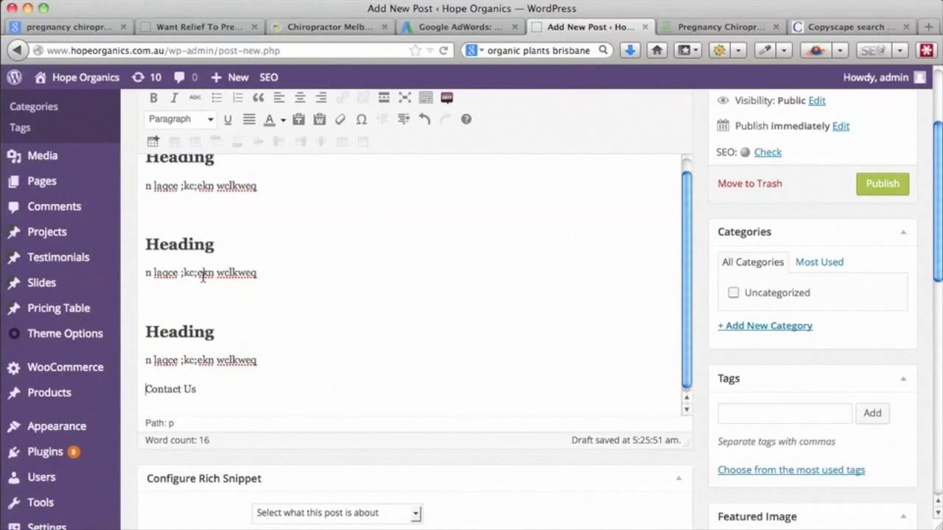
{"action": "left_click_drag", "start_coordinate": [257, 273], "coordinate": [217, 273]}
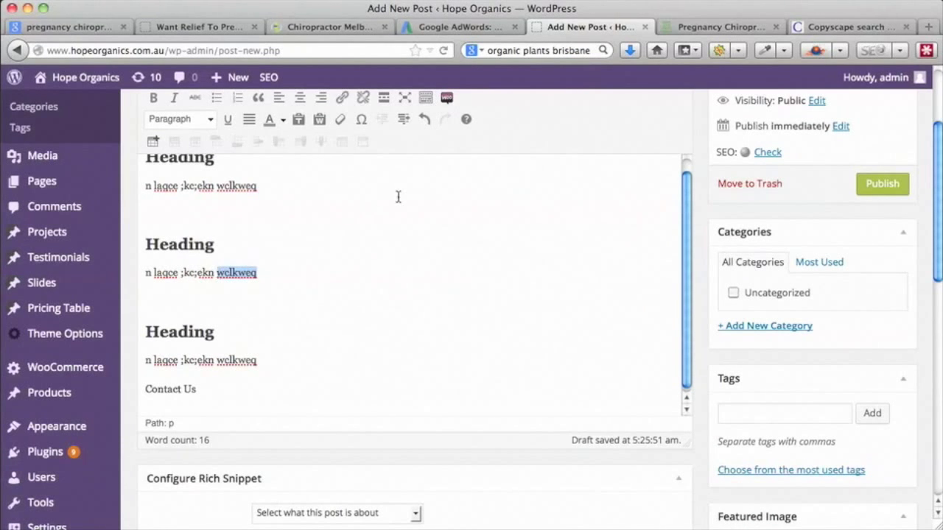
{"action": "left_click", "coordinate": [342, 102]}
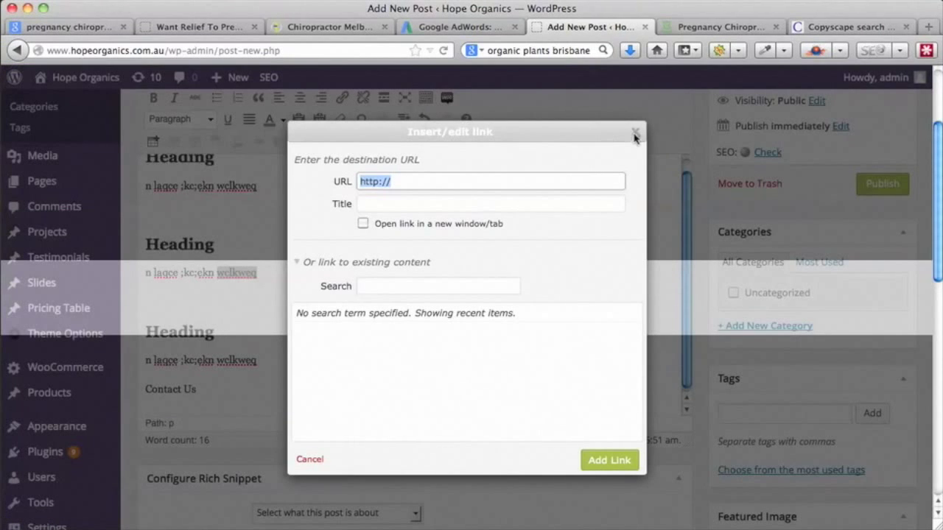
{"action": "left_click", "coordinate": [635, 133]}
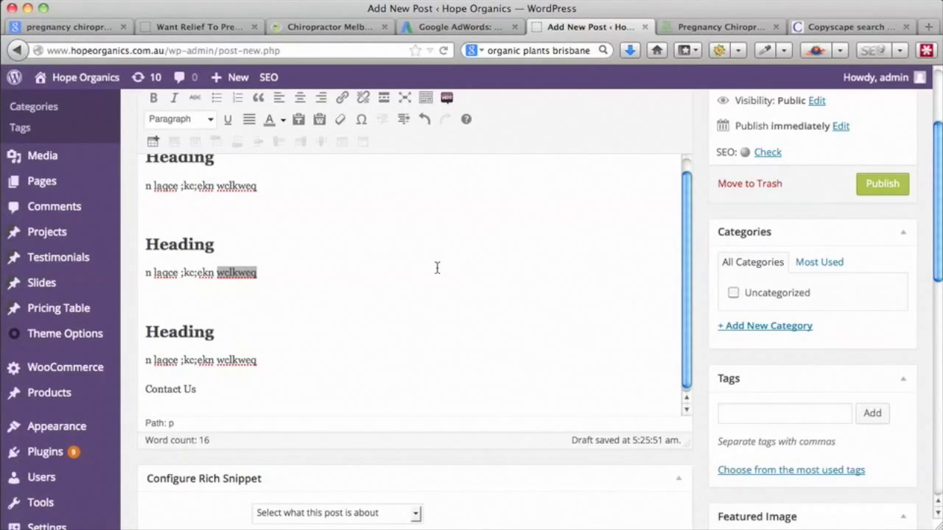
{"action": "scroll", "coordinate": [437, 268], "scroll_direction": "up", "scroll_amount": 1}
{"action": "scroll", "coordinate": [705, 284], "scroll_direction": "down", "scroll_amount": 5}
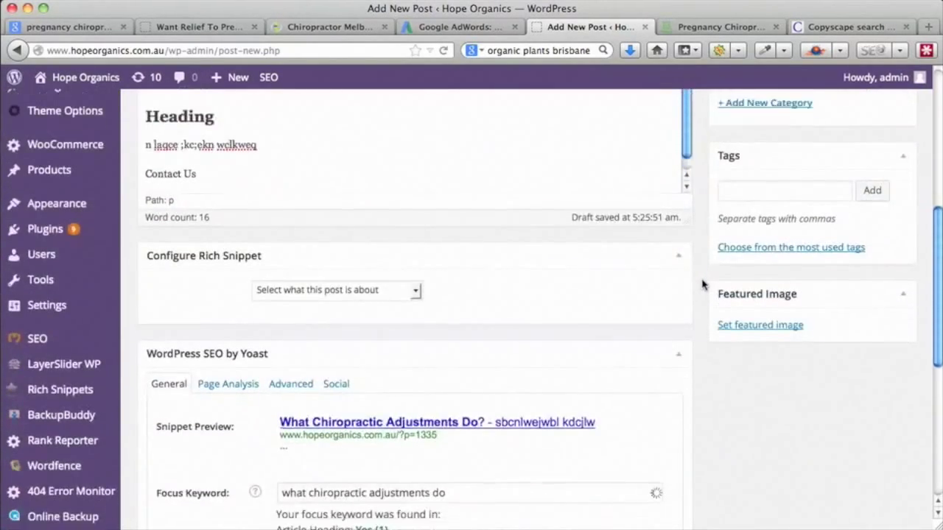
{"action": "scroll", "coordinate": [703, 284], "scroll_direction": "down", "scroll_amount": 2}
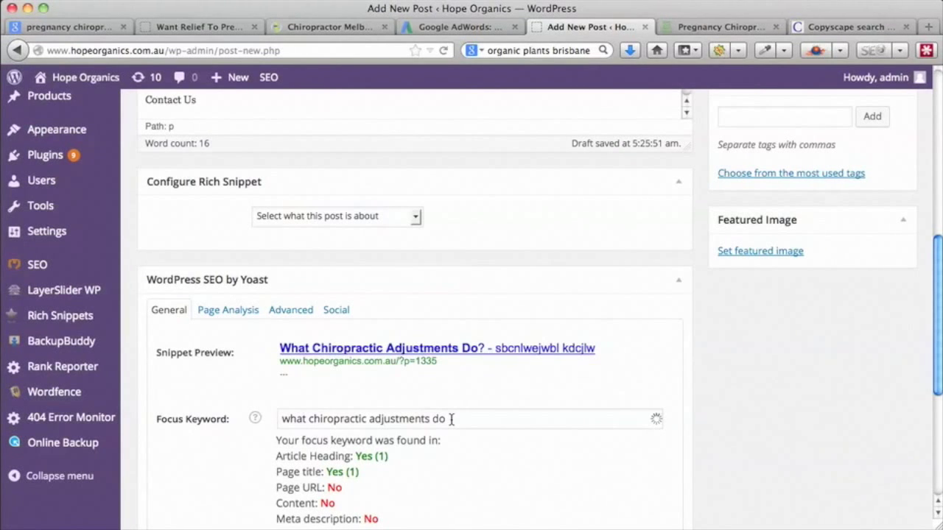
- Delete ' adjustments do' from the focus keyword, leaving 'what chiropractic'
{"action": "left_click_drag", "start_coordinate": [451, 419], "coordinate": [282, 419]}
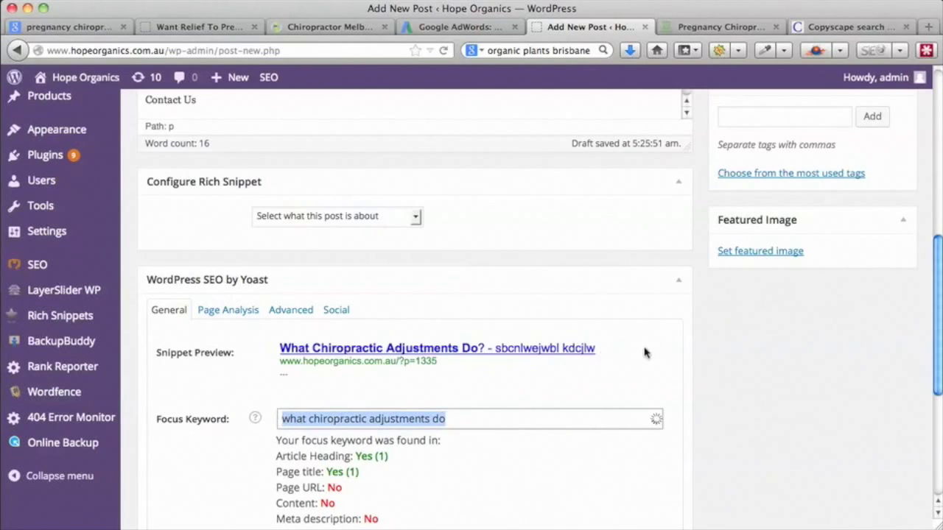
{"action": "scroll", "coordinate": [644, 352], "scroll_direction": "up", "scroll_amount": 3}
{"action": "scroll", "coordinate": [646, 352], "scroll_direction": "down", "scroll_amount": 4}
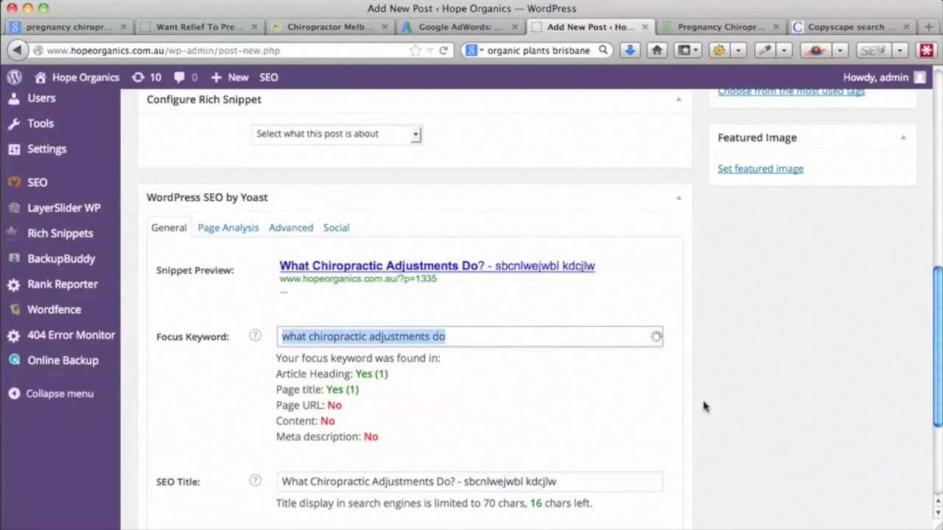
{"action": "scroll", "coordinate": [704, 407], "scroll_direction": "up", "scroll_amount": 5}
{"action": "scroll", "coordinate": [704, 407], "scroll_direction": "down", "scroll_amount": 1}
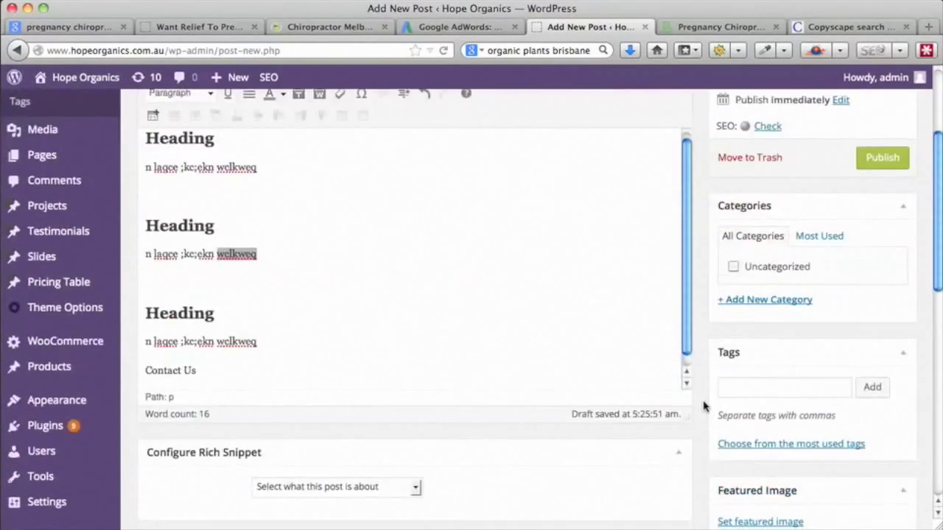
{"action": "scroll", "coordinate": [703, 407], "scroll_direction": "down", "scroll_amount": 8}
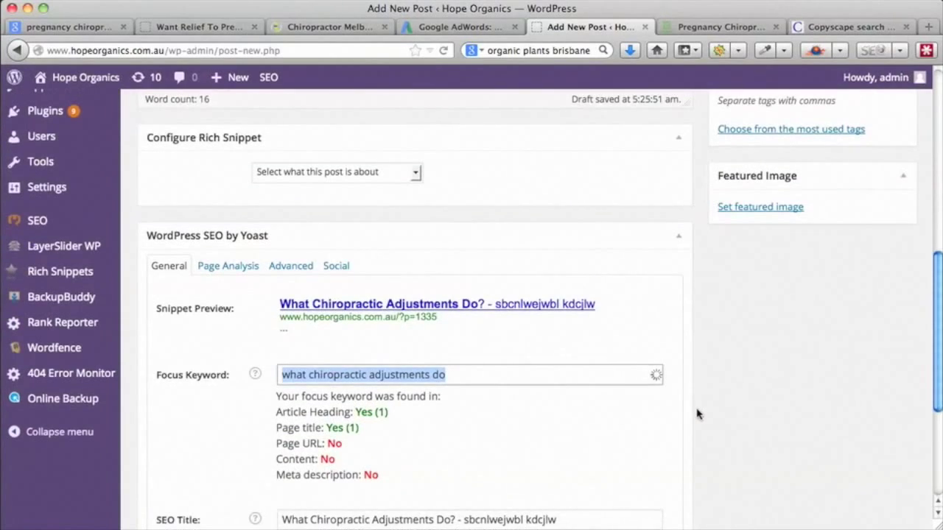
{"action": "scroll", "coordinate": [697, 414], "scroll_direction": "down", "scroll_amount": 2}
{"action": "left_click", "coordinate": [476, 332]}
{"action": "key", "text": "BackSpace"}
{"action": "key", "text": "BackSpace"}
{"action": "key", "text": "BackSpace"}
{"action": "key", "text": "BackSpace"}
{"action": "key", "text": "BackSpace"}
{"action": "key", "text": "BackSpace"}
{"action": "key", "text": "BackSpace"}
{"action": "key", "text": "BackSpace"}
{"action": "key", "text": "BackSpace"}
{"action": "key", "text": "BackSpace"}
{"action": "key", "text": "BackSpace"}
{"action": "key", "text": "BackSpace"}
{"action": "key", "text": "BackSpace"}
{"action": "key", "text": "BackSpace"}
{"action": "key", "text": "BackSpace"}
{"action": "scroll", "coordinate": [745, 375], "scroll_direction": "down", "scroll_amount": 1}
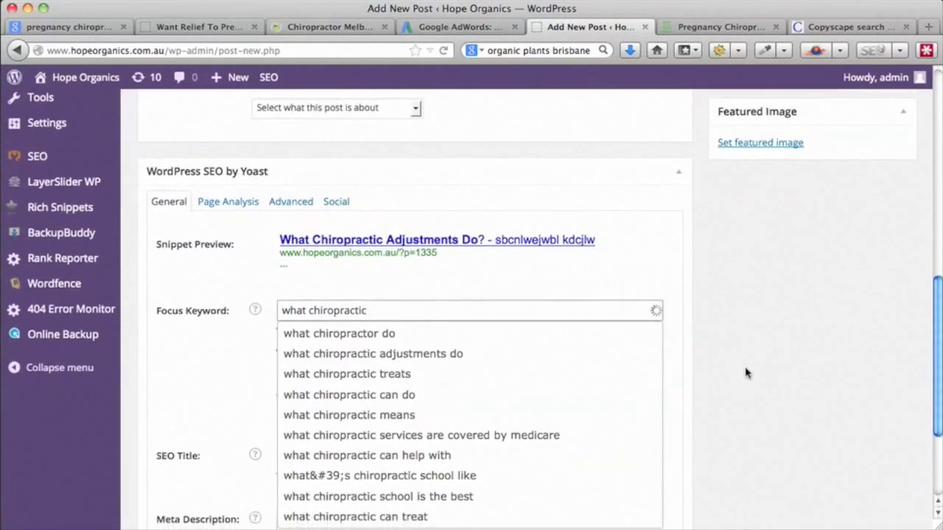
{"action": "scroll", "coordinate": [745, 374], "scroll_direction": "down", "scroll_amount": 1}
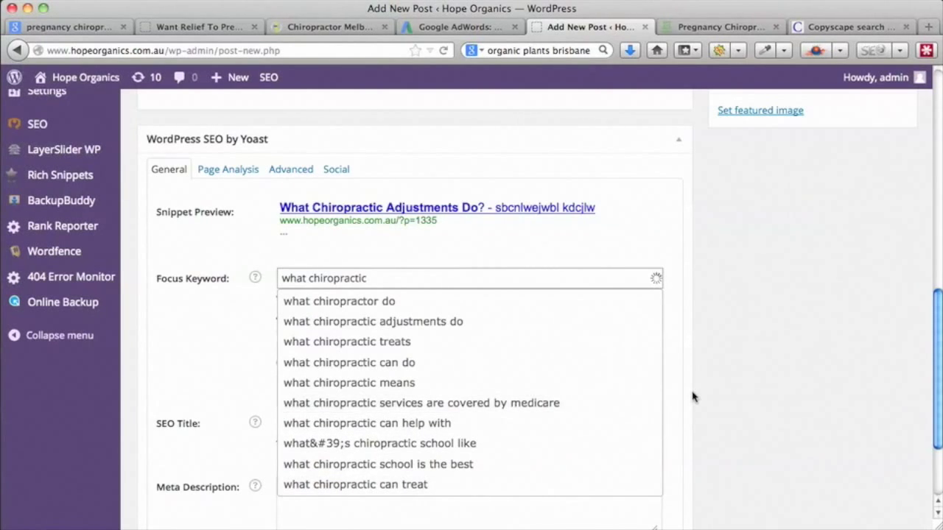
{"action": "scroll", "coordinate": [692, 398], "scroll_direction": "up", "scroll_amount": 8}
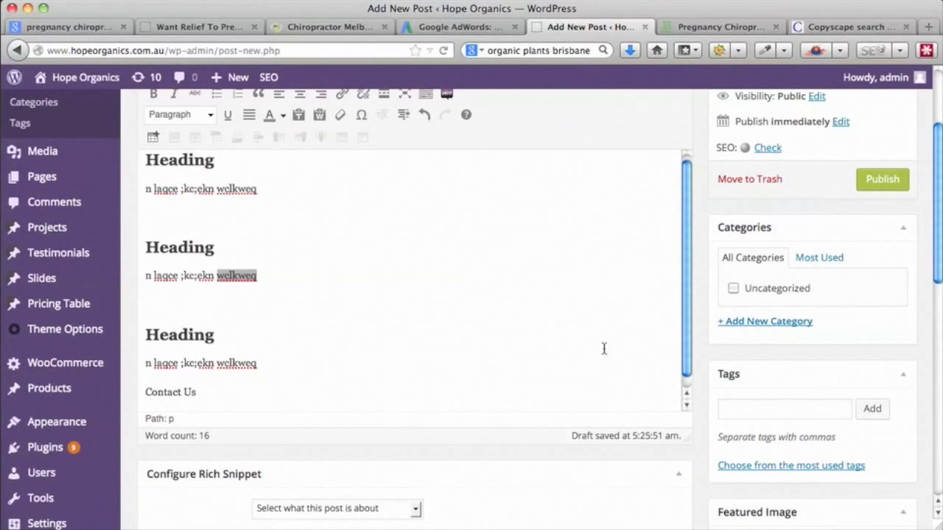
{"action": "scroll", "coordinate": [604, 348], "scroll_direction": "up", "scroll_amount": 1}
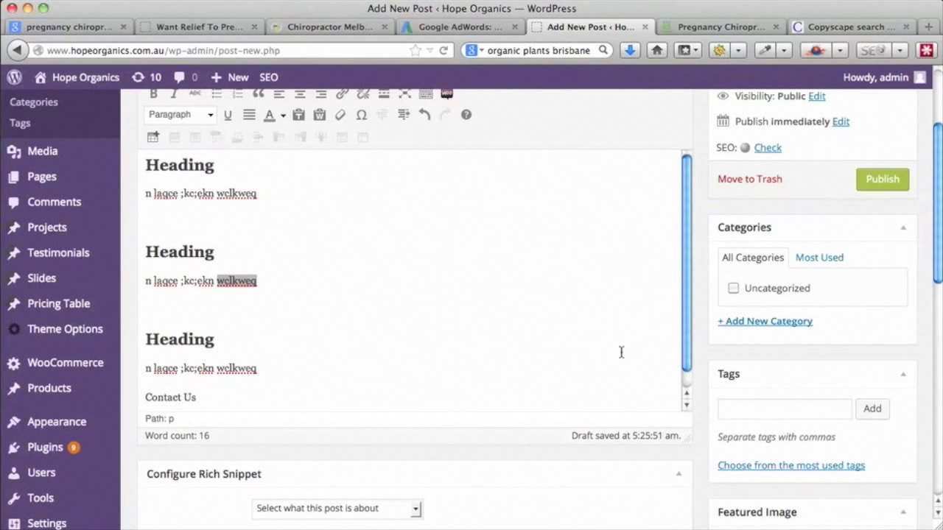
{"action": "scroll", "coordinate": [705, 392], "scroll_direction": "up", "scroll_amount": 3}
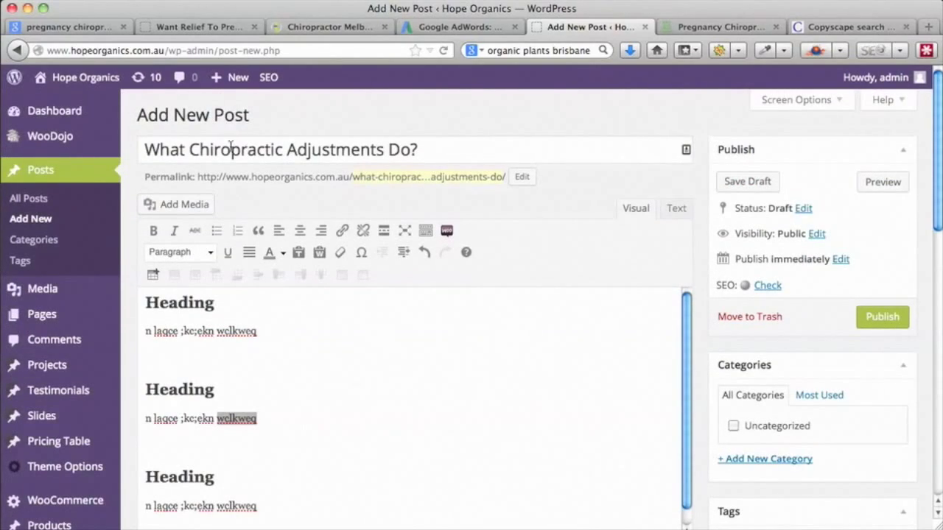
{"action": "scroll", "coordinate": [701, 321], "scroll_direction": "down", "scroll_amount": 10}
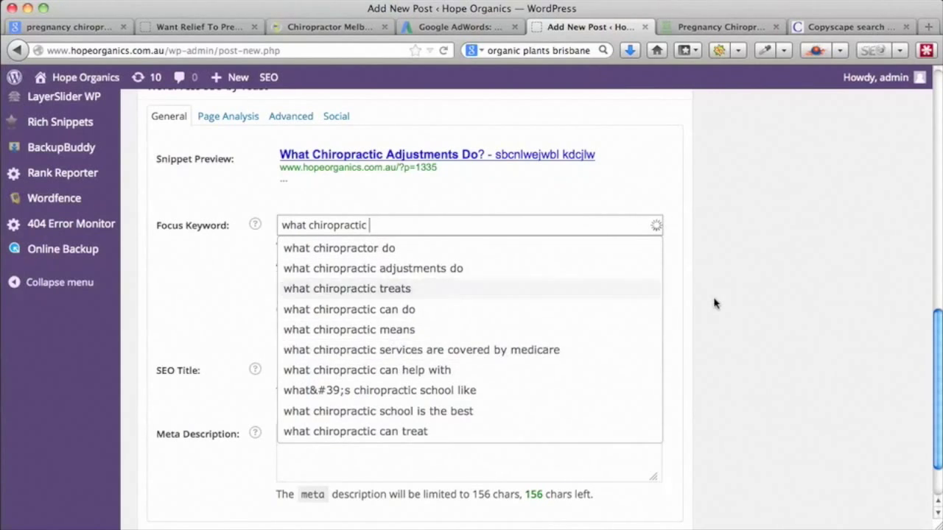
{"action": "scroll", "coordinate": [714, 301], "scroll_direction": "up", "scroll_amount": 8}
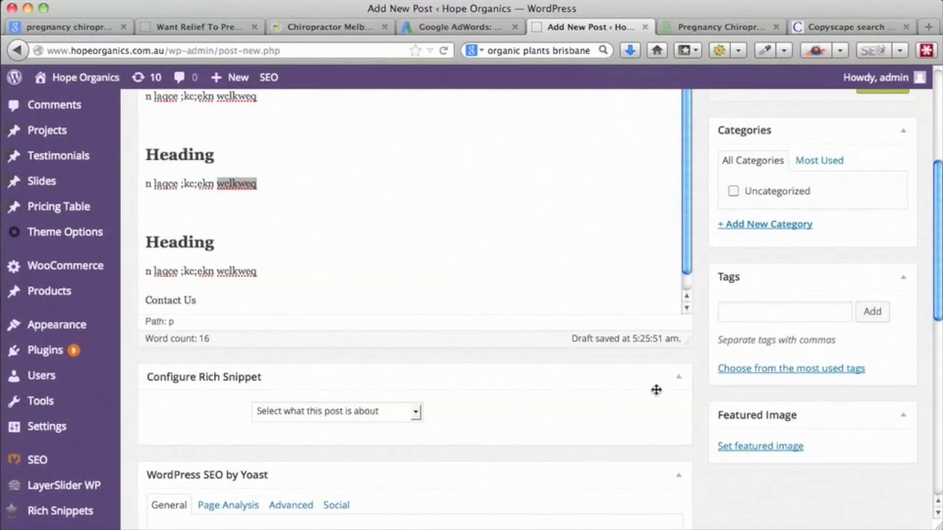
{"action": "scroll", "coordinate": [696, 417], "scroll_direction": "down", "scroll_amount": 8}
{"action": "scroll", "coordinate": [697, 418], "scroll_direction": "down", "scroll_amount": 2}
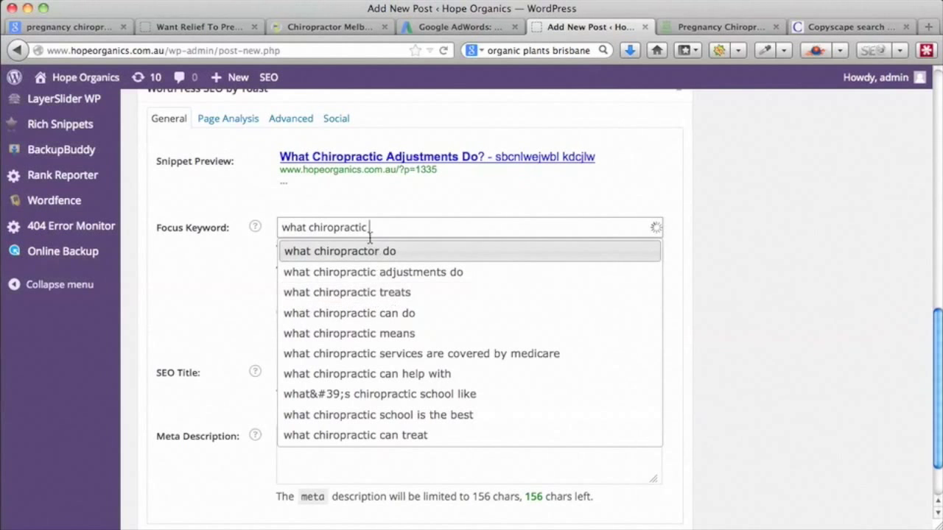
{"action": "left_click_drag", "start_coordinate": [371, 228], "coordinate": [309, 227]}
- Rewrite the focus keyword as 'why organic plants', typing 'organic plants' and turning 'what' into 'why'
{"action": "type", "text": "anic planst"}
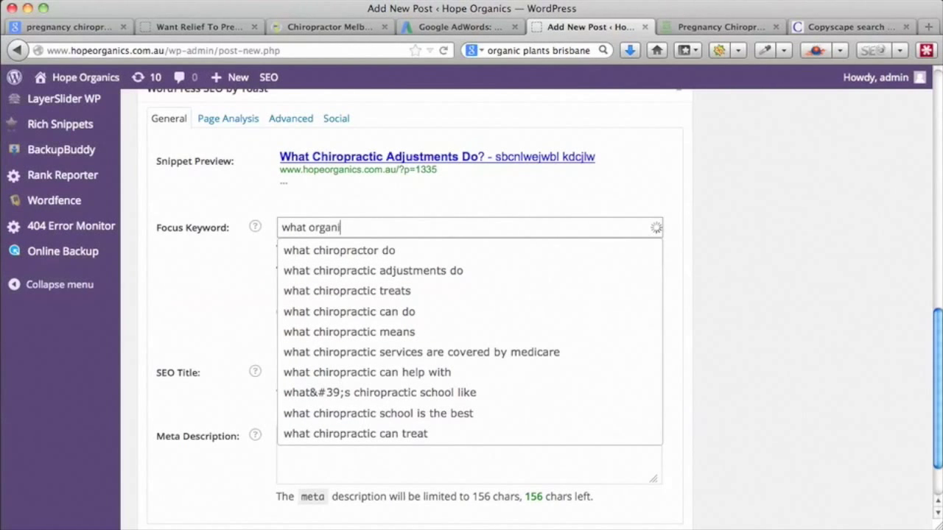
{"action": "key", "text": "BackSpace"}
{"action": "key", "text": "BackSpace"}
{"action": "type", "text": "ts"}
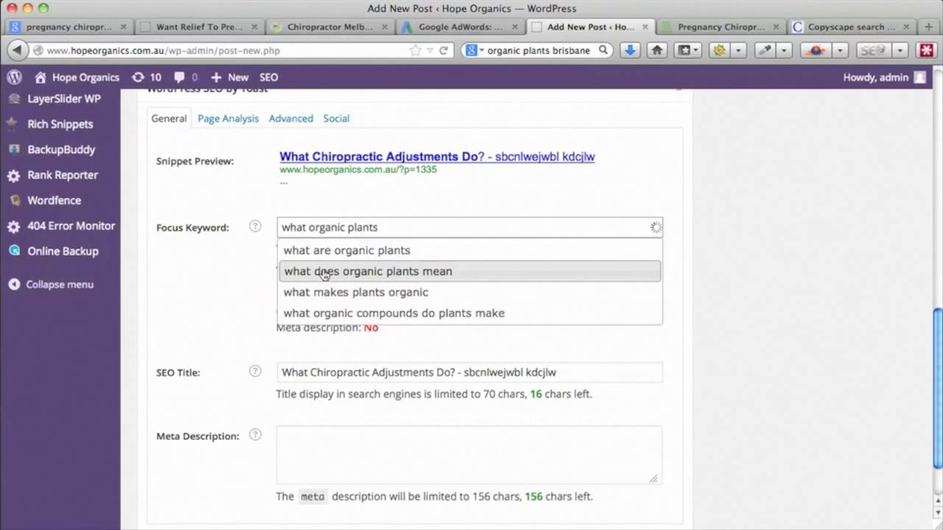
{"action": "left_click", "coordinate": [305, 227]}
{"action": "key", "text": "BackSpace"}
{"action": "key", "text": "BackSpace"}
{"action": "type", "text": "y"}
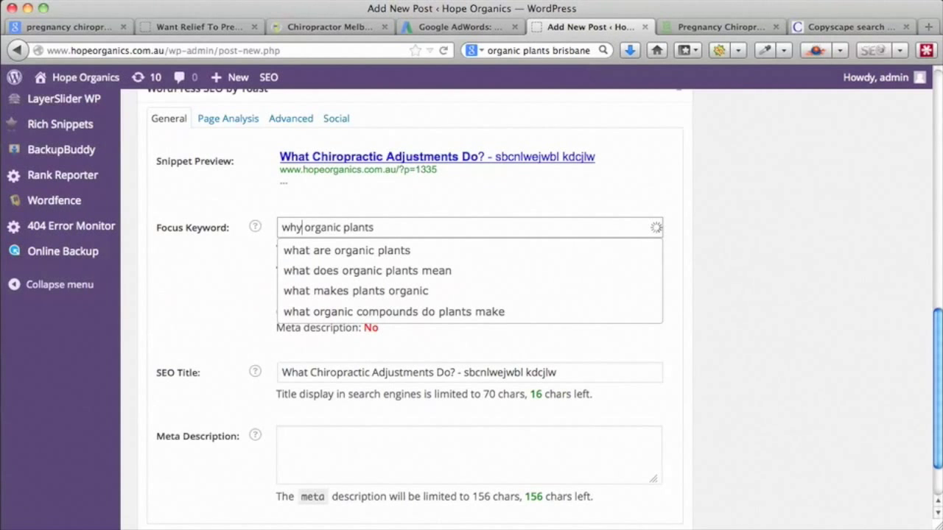
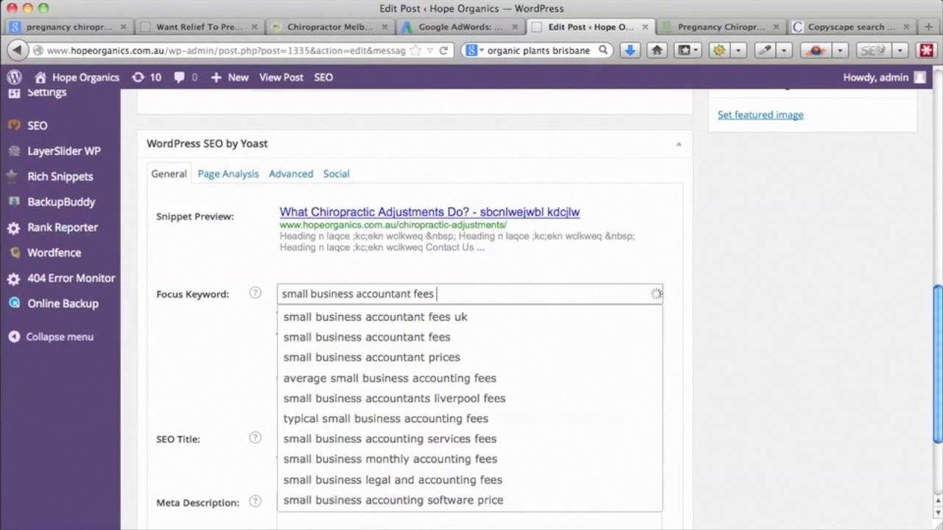
- Try 'why' and 'what small business accounting' as focus keyword, then replace it with 'where accountant'
{"action": "key", "text": "BackSpace"}
{"action": "key", "text": "BackSpace"}
{"action": "key", "text": "BackSpace"}
{"action": "key", "text": "BackSpace"}
{"action": "key", "text": "BackSpace"}
{"action": "key", "text": "BackSpace"}
{"action": "key", "text": "BackSpace"}
{"action": "key", "text": "BackSpace"}
{"action": "key", "text": "BackSpace"}
{"action": "type", "text": "ing"}
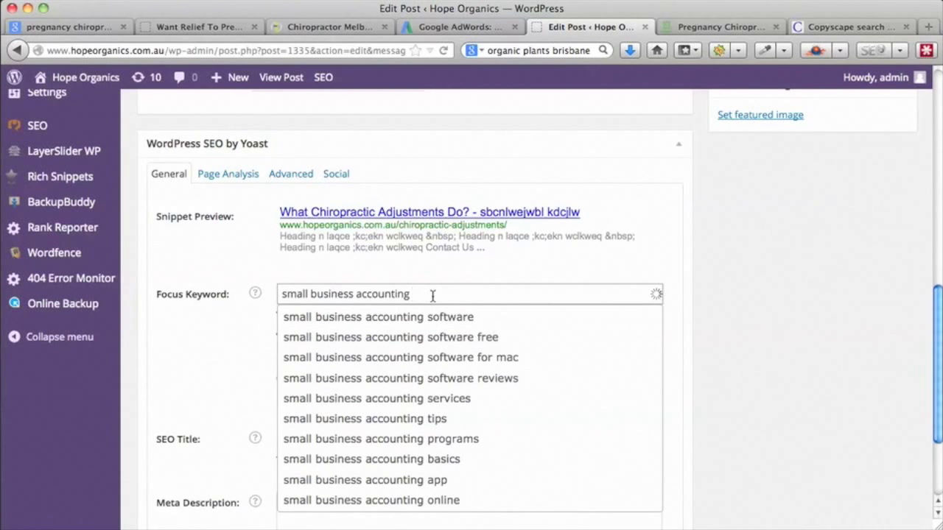
{"action": "left_click", "coordinate": [282, 295]}
{"action": "type", "text": "why"}
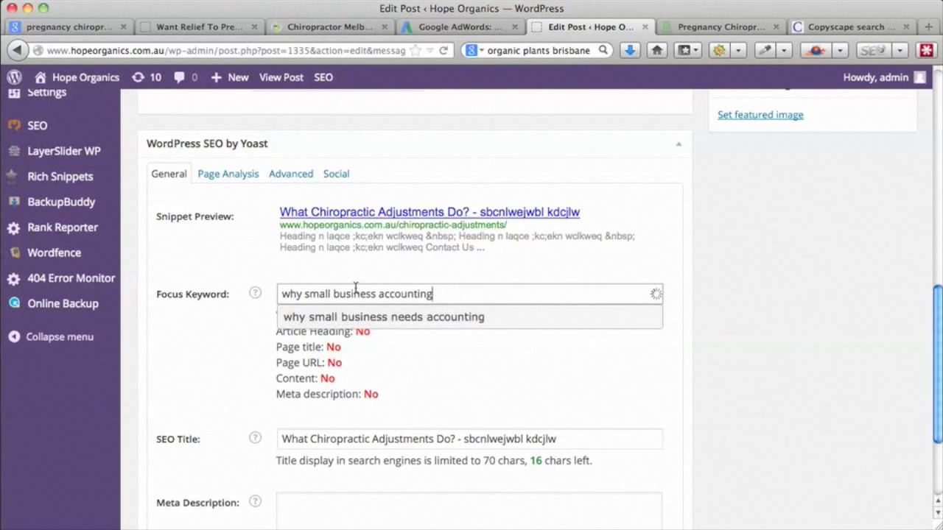
{"action": "left_click", "coordinate": [299, 294]}
{"action": "key", "text": "BackSpace"}
{"action": "type", "text": "at"}
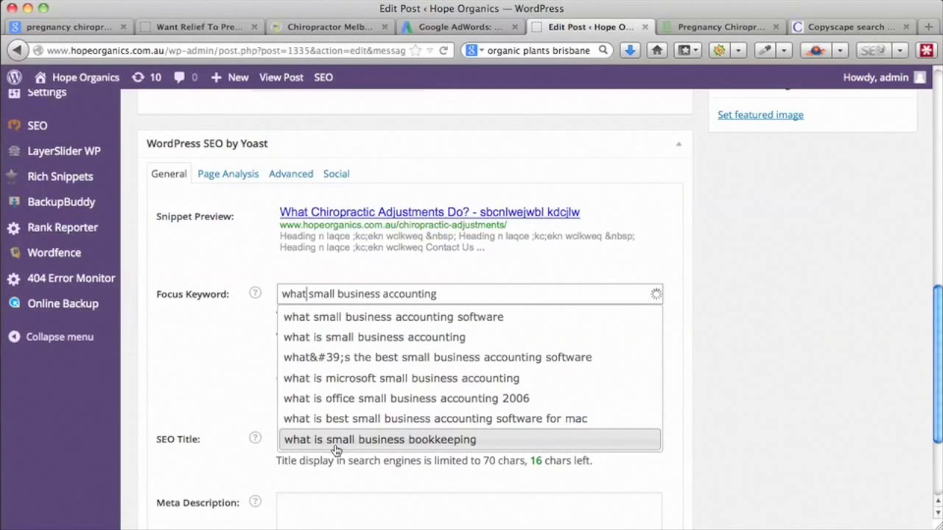
{"action": "key", "text": "super+a"}
{"action": "type", "text": "where accountant"}
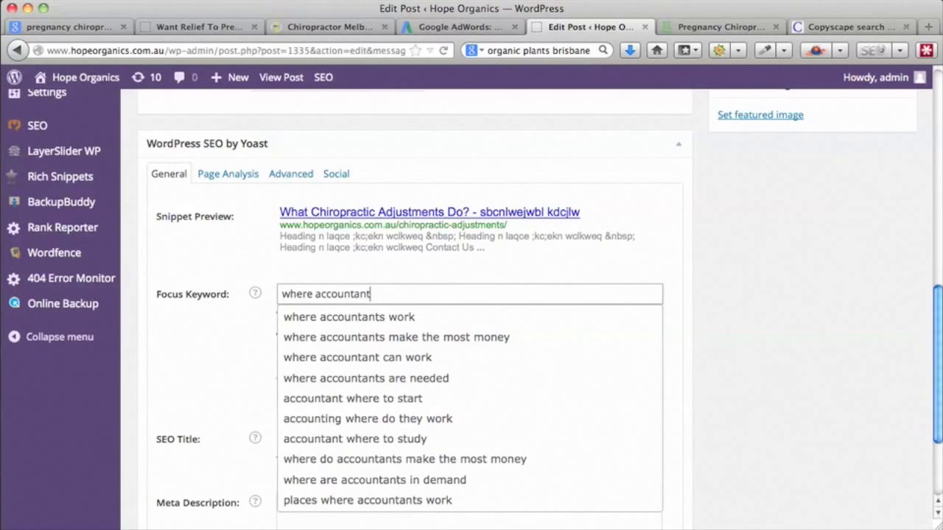
- Change the focus keyword's first word from 'where' to 'why', then to 'what'
{"action": "left_click", "coordinate": [311, 295]}
{"action": "key", "text": "BackSpace"}
{"action": "key", "text": "BackSpace"}
{"action": "key", "text": "BackSpace"}
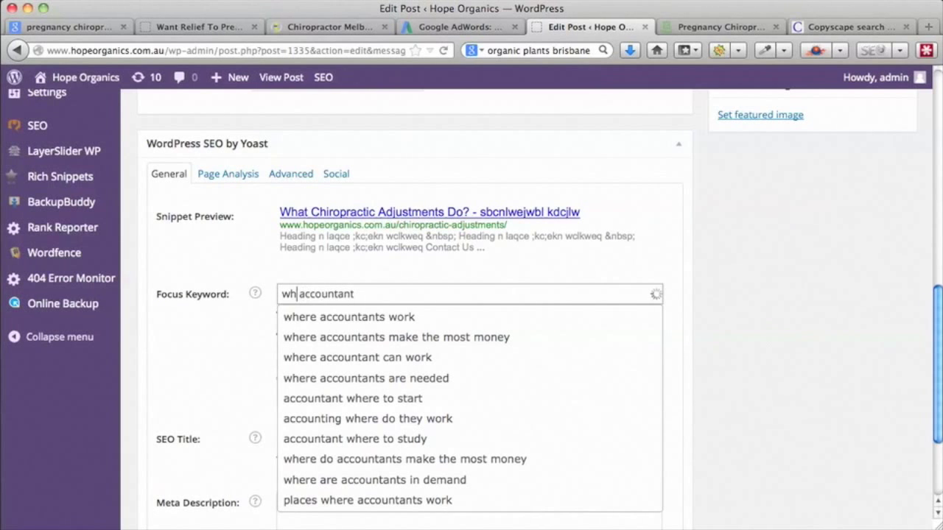
{"action": "type", "text": "y"}
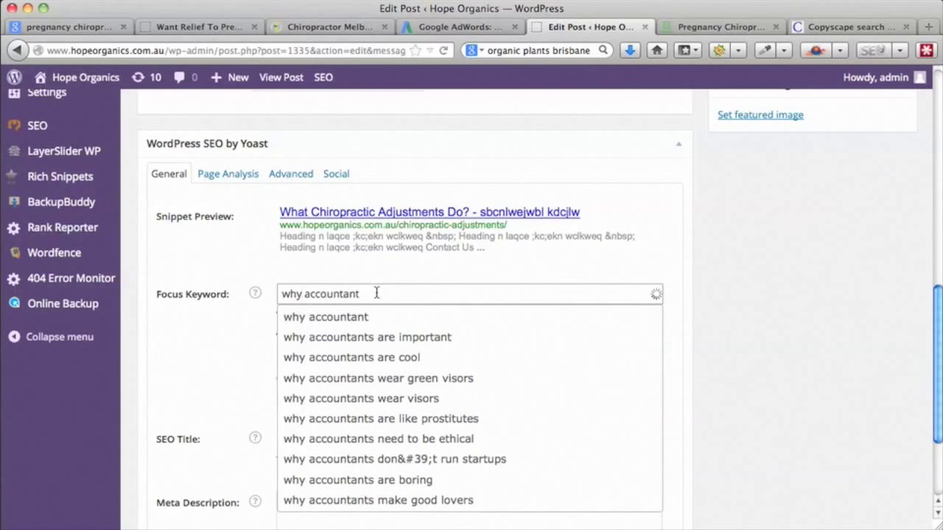
{"action": "left_click", "coordinate": [304, 294]}
{"action": "key", "text": "BackSpace"}
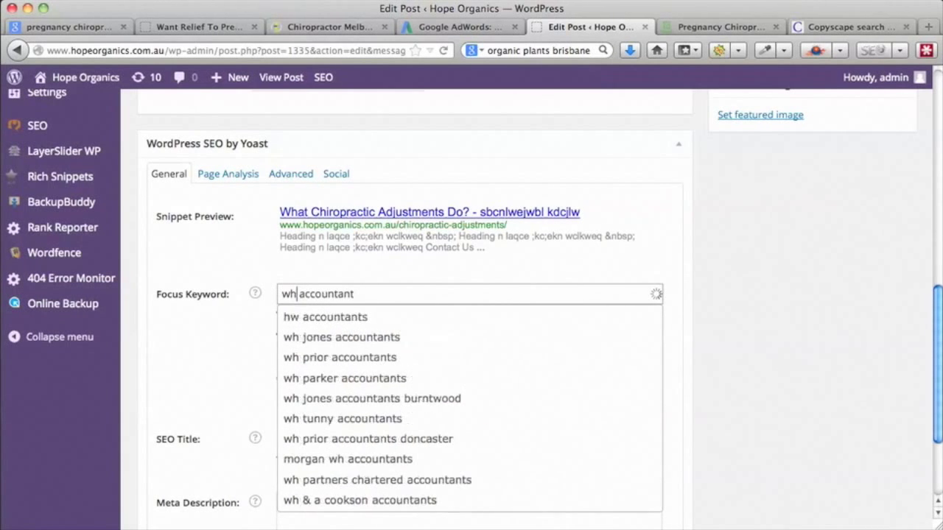
{"action": "type", "text": "ere"}
{"action": "key", "text": "BackSpace"}
{"action": "key", "text": "BackSpace"}
{"action": "key", "text": "BackSpace"}
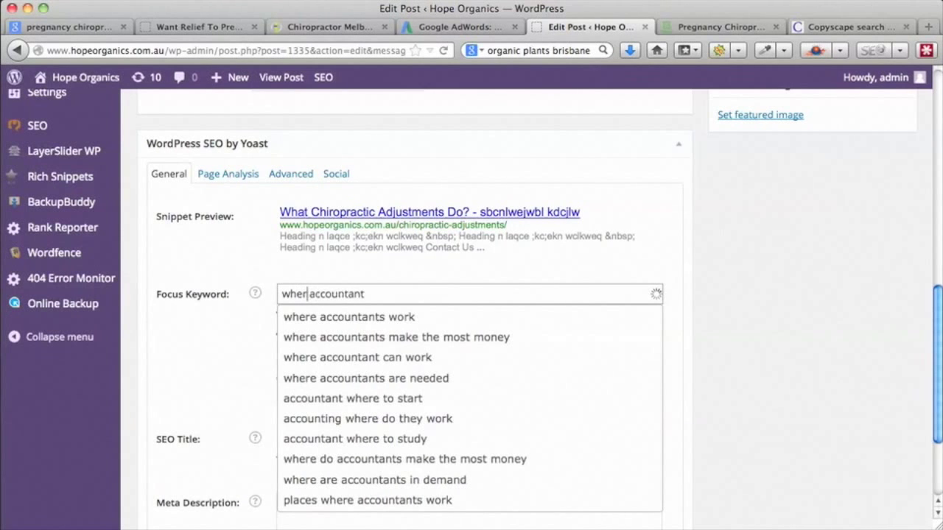
{"action": "type", "text": "at"}
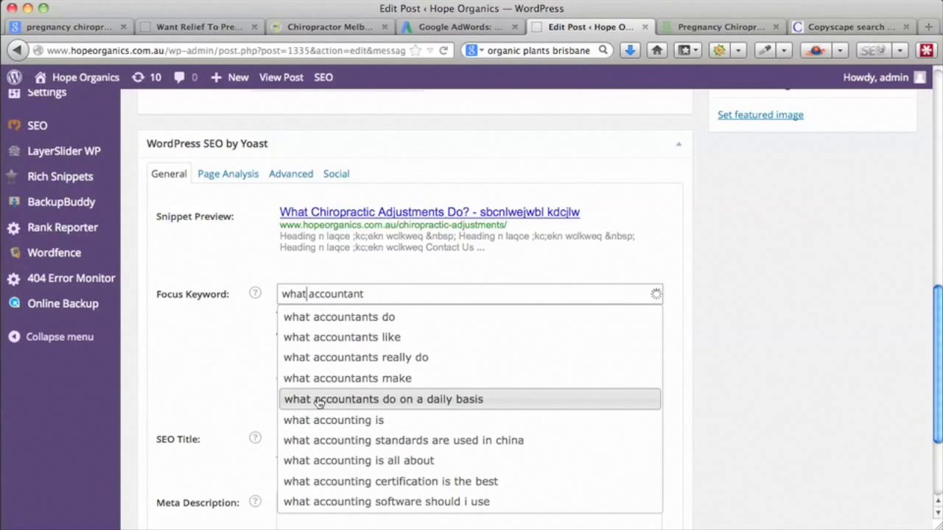
- Try 'how' and 'who', settle on 'which small business accounting', and close the suggestions
{"action": "left_click", "coordinate": [308, 293]}
{"action": "key", "text": "BackSpace"}
{"action": "key", "text": "BackSpace"}
{"action": "key", "text": "BackSpace"}
{"action": "key", "text": "BackSpace"}
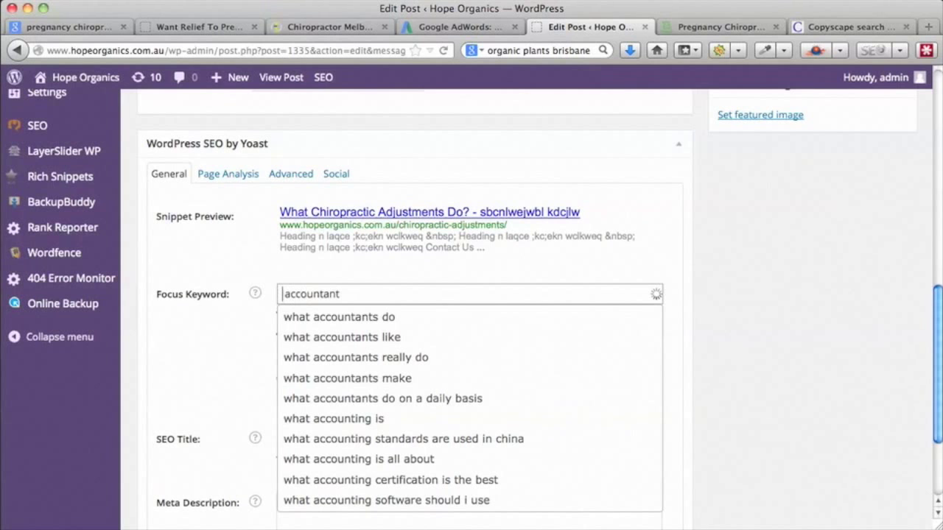
{"action": "type", "text": "how"}
{"action": "key", "text": "BackSpace"}
{"action": "key", "text": "BackSpace"}
{"action": "key", "text": "BackSpace"}
{"action": "key", "text": "BackSpace"}
{"action": "type", "text": "who"}
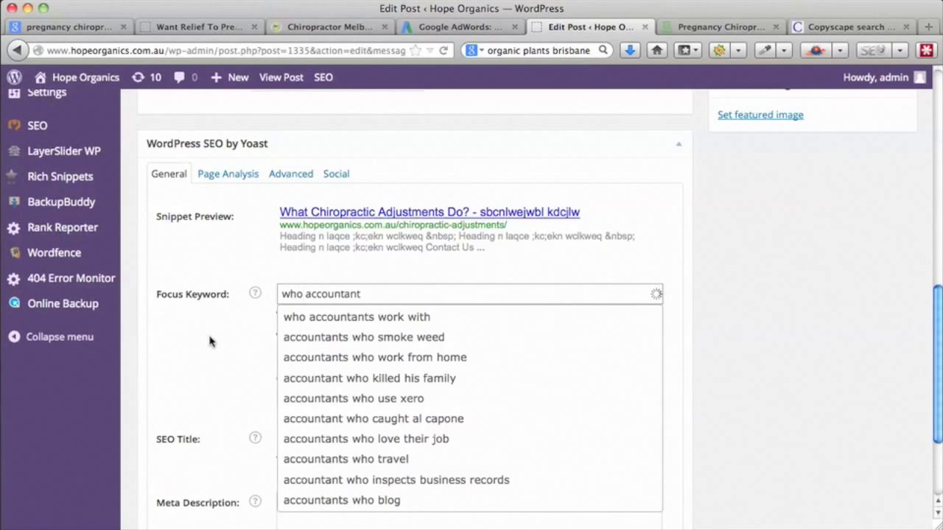
{"action": "left_click", "coordinate": [383, 294]}
{"action": "key", "text": "BackSpace"}
{"action": "type", "text": "ich small business"}
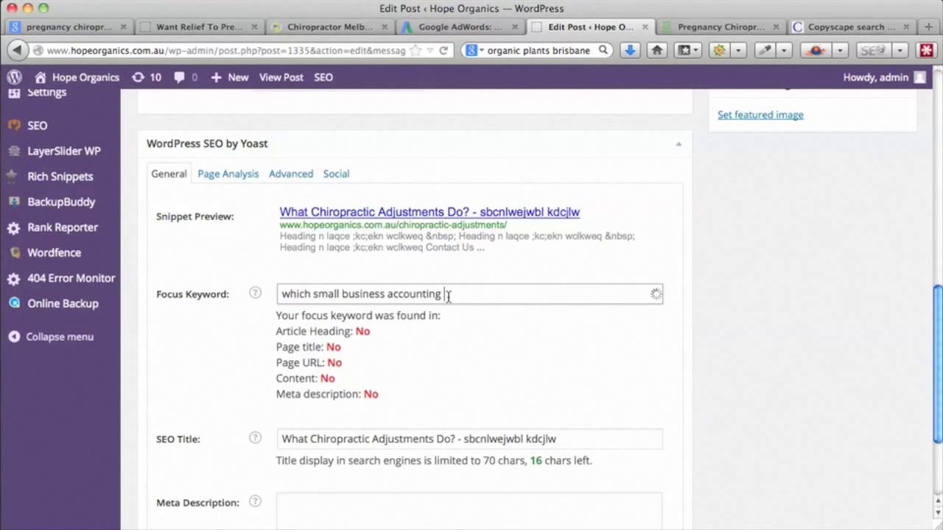
{"action": "left_click", "coordinate": [448, 294]}
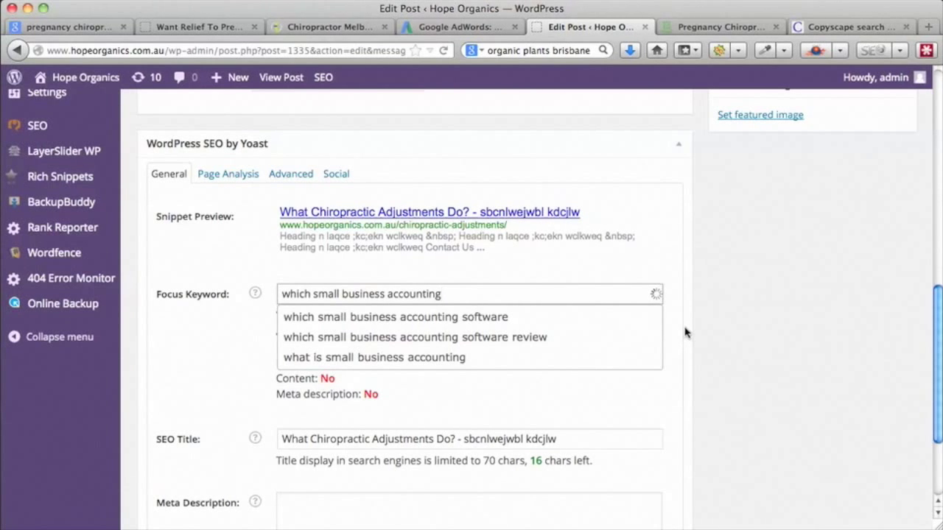
{"action": "left_click", "coordinate": [685, 332]}
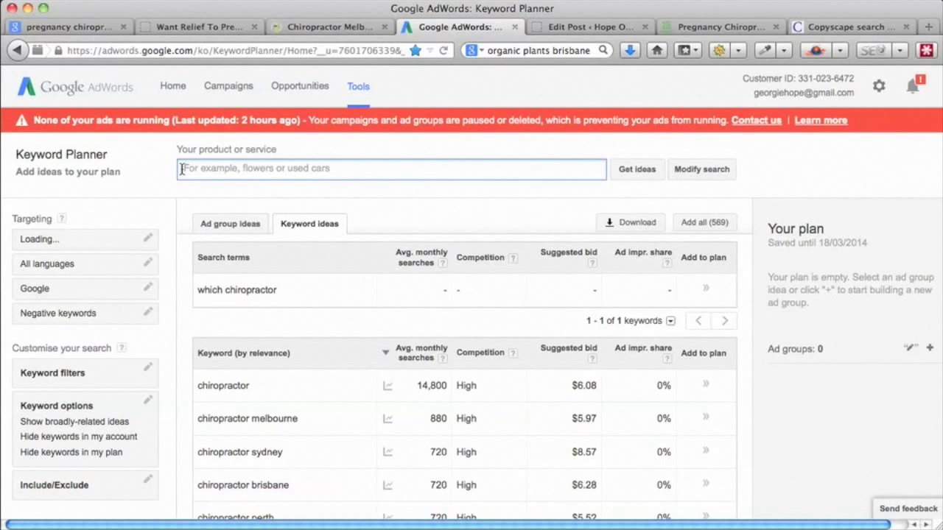
- Enter 'which chiropractor' as the product search term
{"action": "type", "text": "which,where,why,when,what,how"}
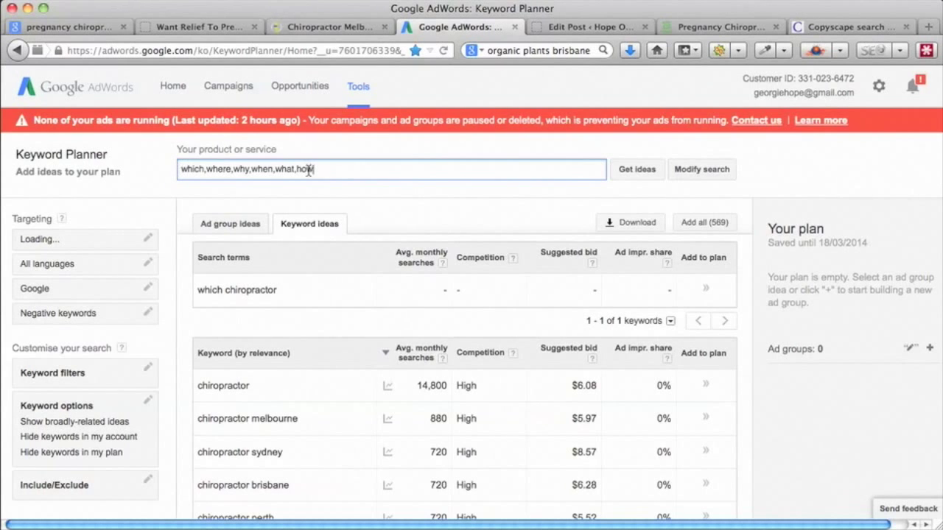
{"action": "key", "text": "super+a"}
{"action": "key", "text": "BackSpace"}
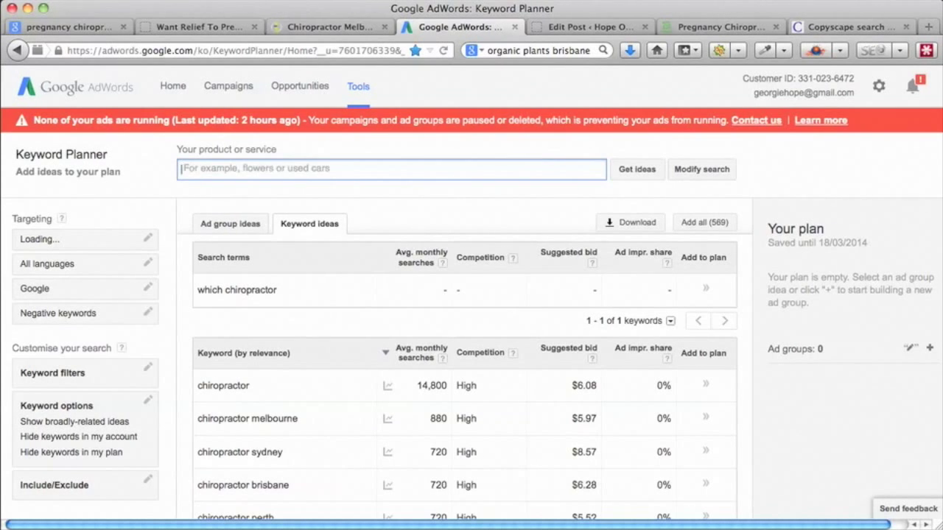
{"action": "type", "text": "which"}
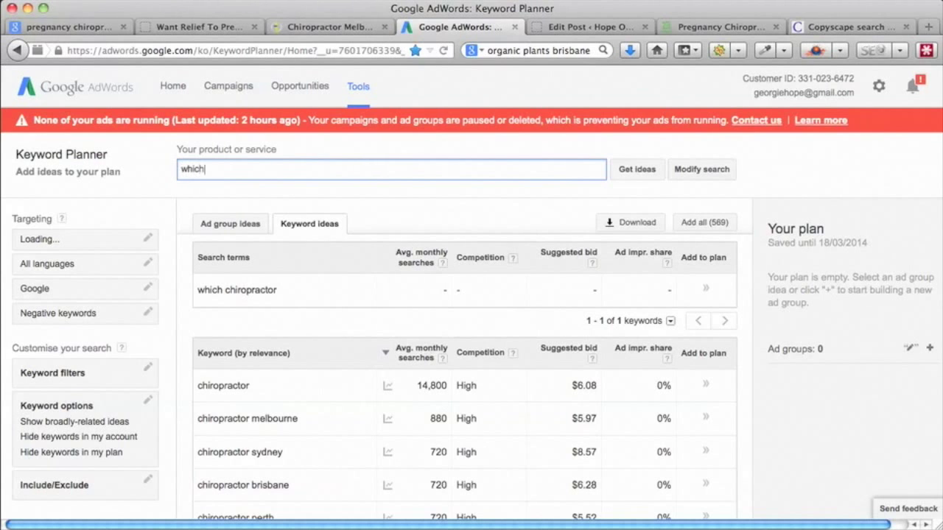
{"action": "type", "text": " chiropractor"}
{"action": "key", "text": "BackSpace"}
{"action": "key", "text": "BackSpace"}
{"action": "type", "text": "ctor"}
- Filter ideas to include which, where, why, when, what, how, who, and review the 79 results
{"action": "left_click", "coordinate": [147, 480]}
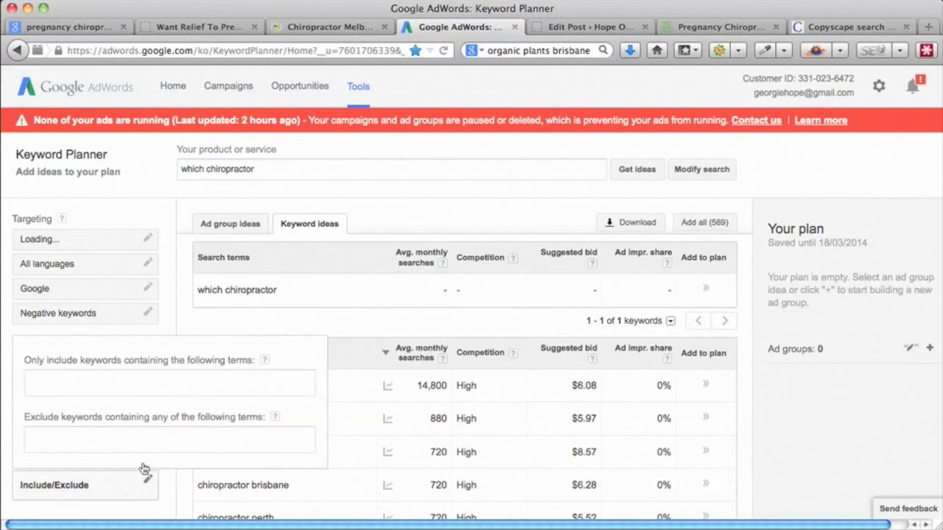
{"action": "left_click", "coordinate": [55, 378]}
{"action": "type", "text": "which where why when what how"}
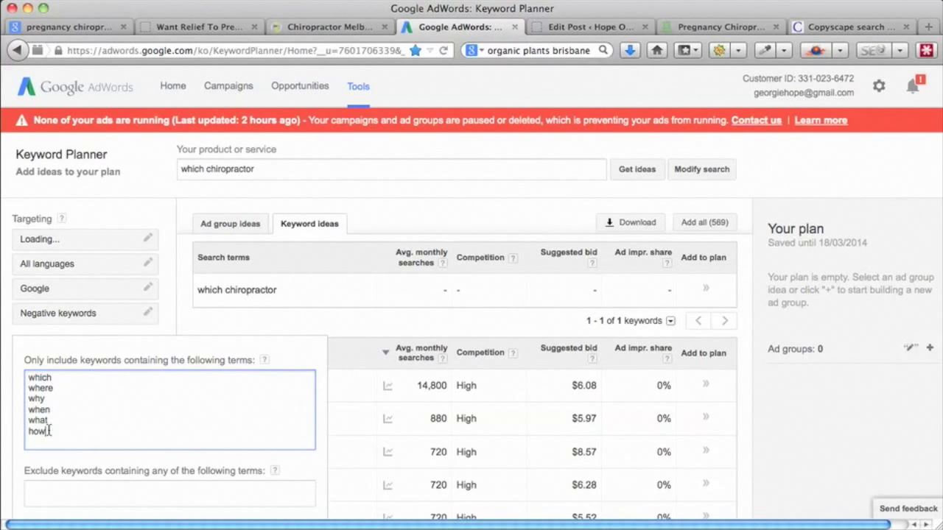
{"action": "key", "text": "Return"}
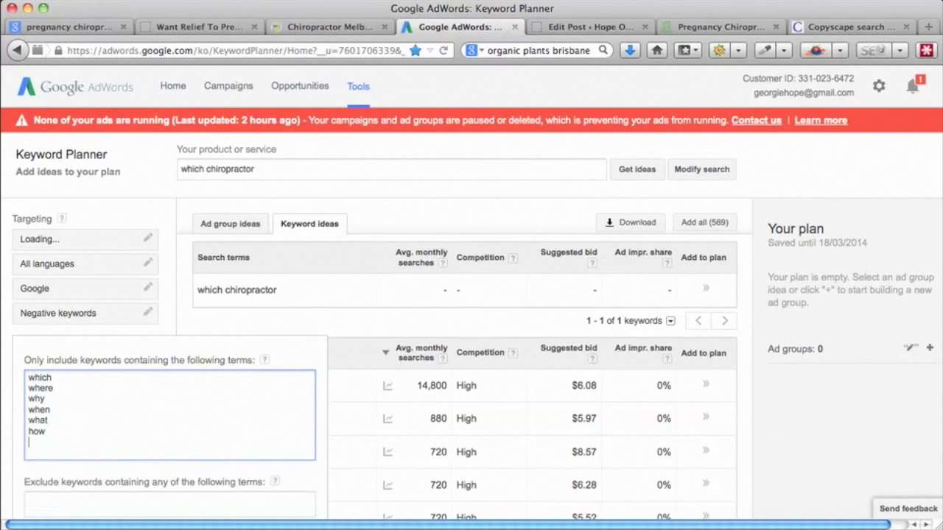
{"action": "type", "text": "who"}
{"action": "left_click", "coordinate": [118, 184]}
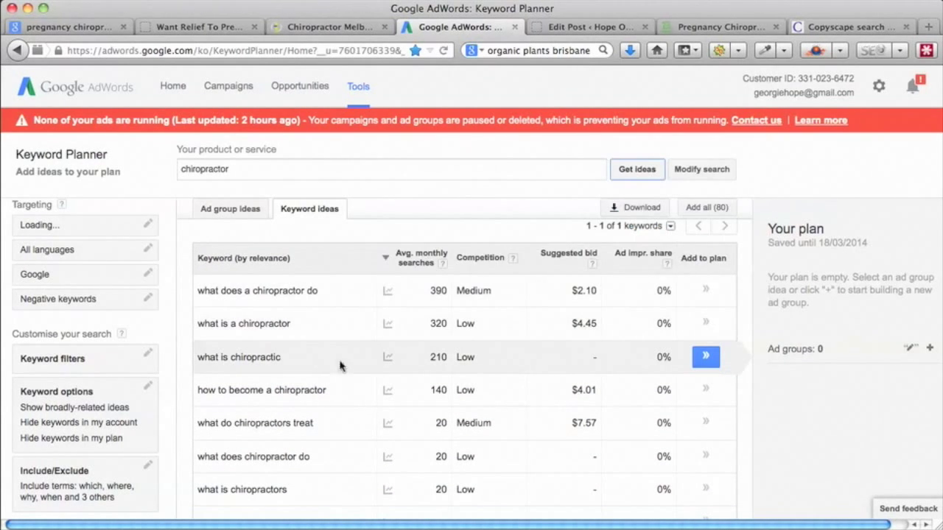
{"action": "scroll", "coordinate": [364, 401], "scroll_direction": "down", "scroll_amount": 3}
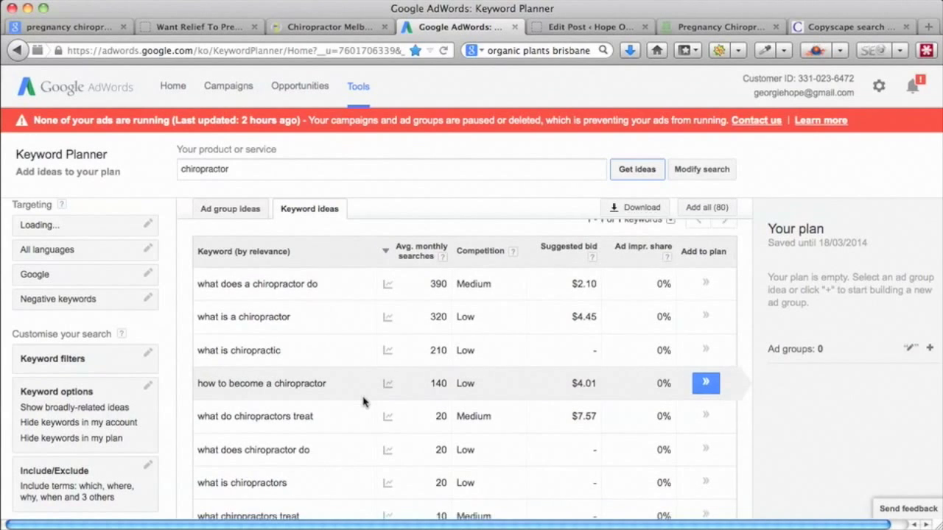
{"action": "scroll", "coordinate": [363, 401], "scroll_direction": "down", "scroll_amount": 6}
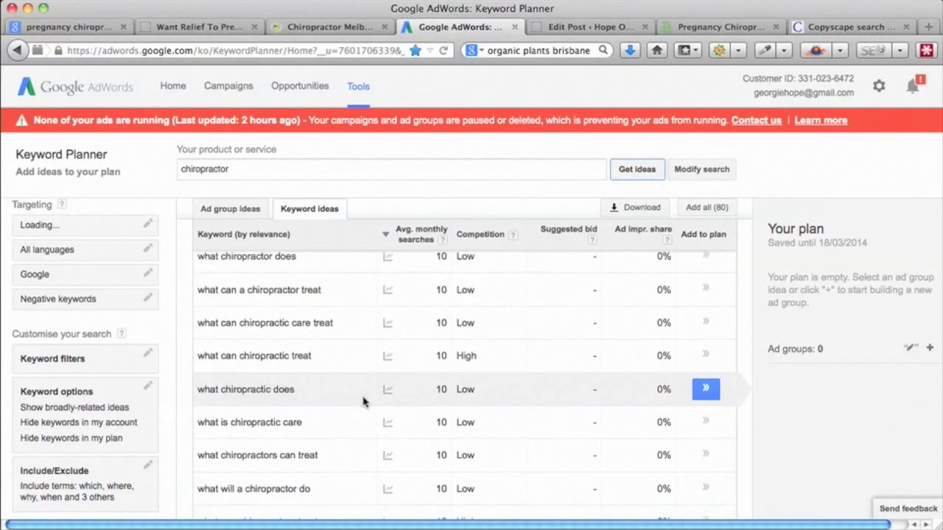
{"action": "scroll", "coordinate": [363, 401], "scroll_direction": "down", "scroll_amount": 2}
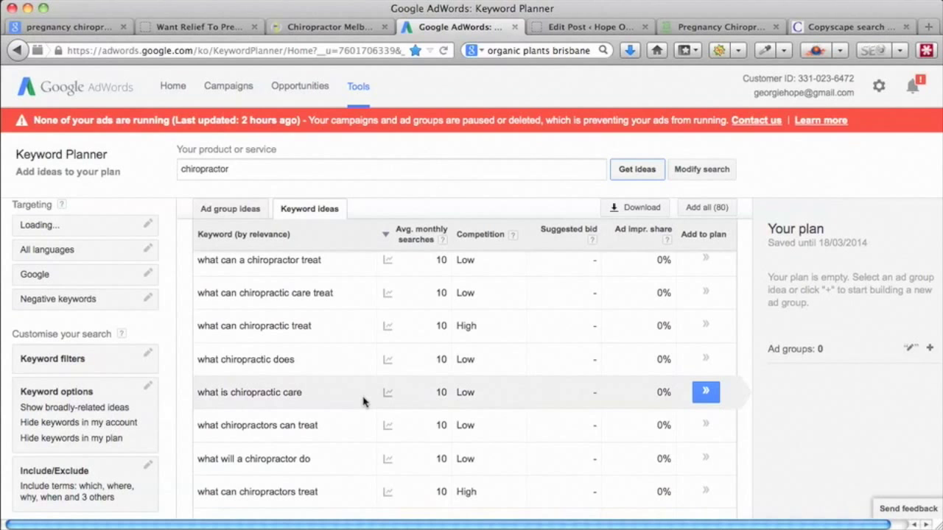
{"action": "scroll", "coordinate": [363, 401], "scroll_direction": "down", "scroll_amount": 2}
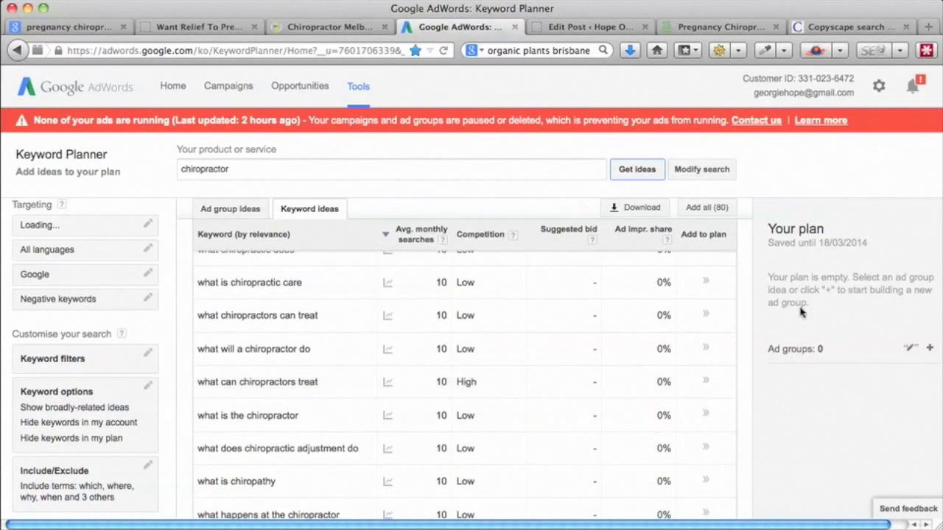
{"action": "scroll", "coordinate": [742, 277], "scroll_direction": "down", "scroll_amount": 8}
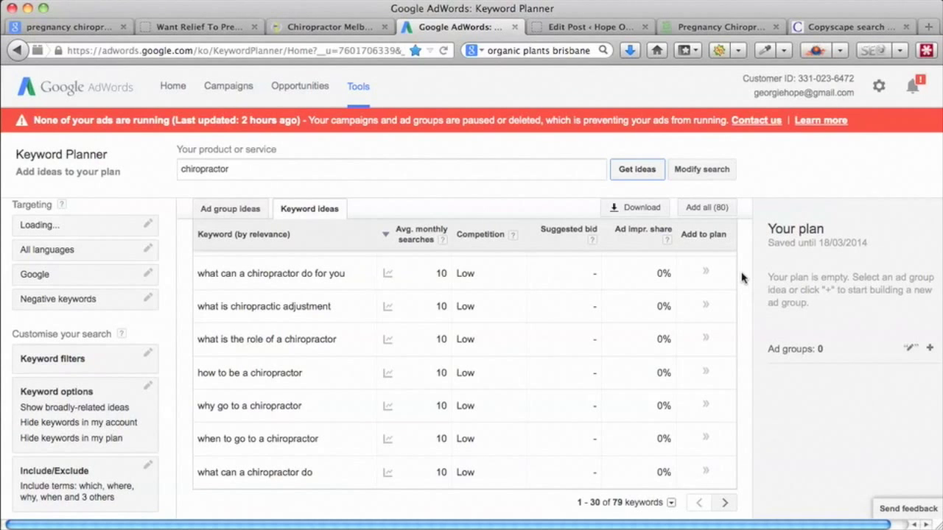
- Replace 'chiropractor' with 'accountant' in the search term and fetch new keyword ideas
{"action": "double_click", "coordinate": [205, 168]}
{"action": "type", "text": "accountant"}
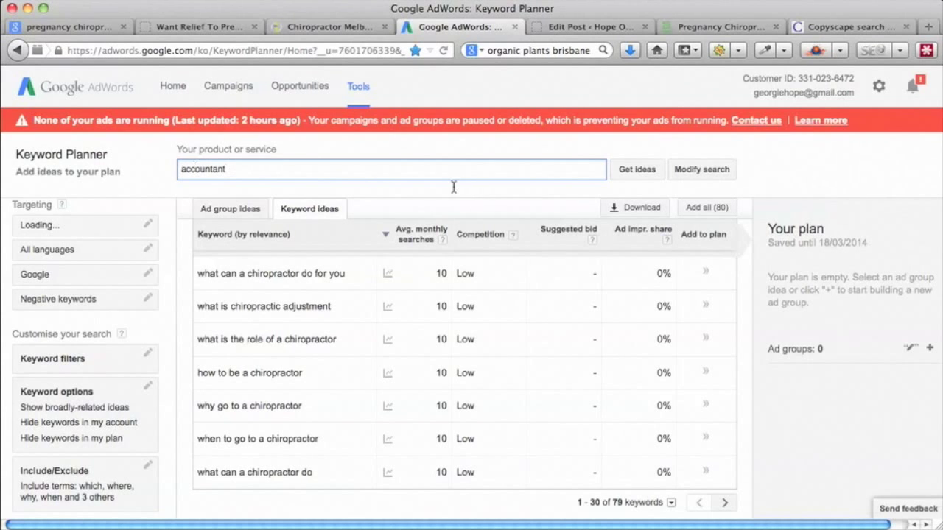
{"action": "left_click", "coordinate": [637, 179]}
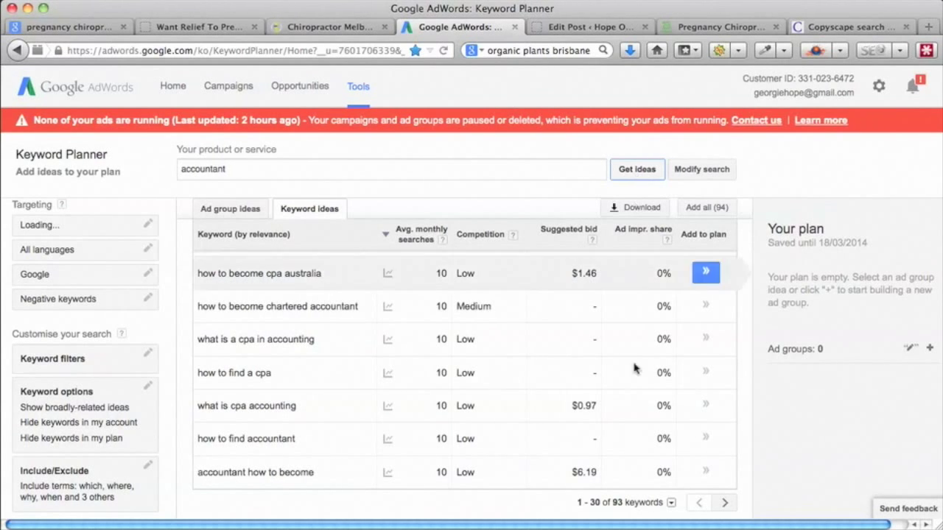
{"action": "scroll", "coordinate": [632, 437], "scroll_direction": "up", "scroll_amount": 8}
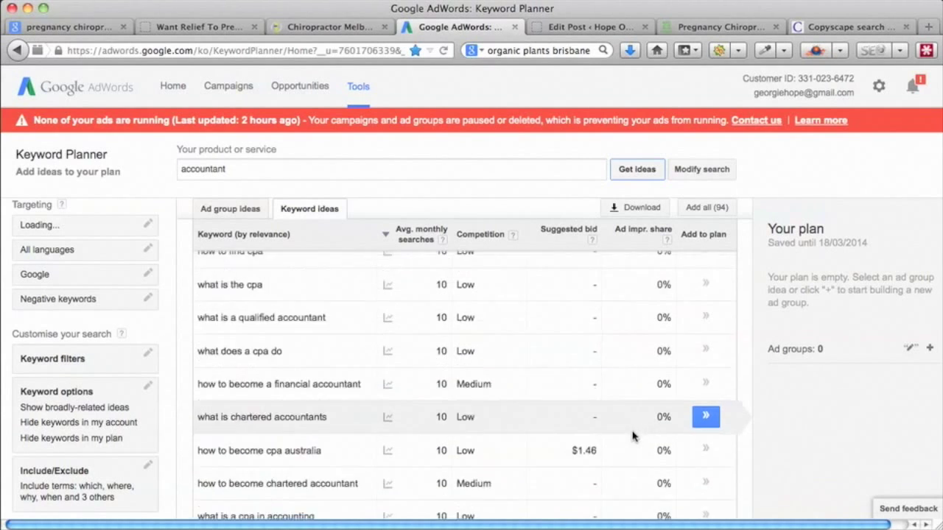
{"action": "scroll", "coordinate": [632, 437], "scroll_direction": "up", "scroll_amount": 12}
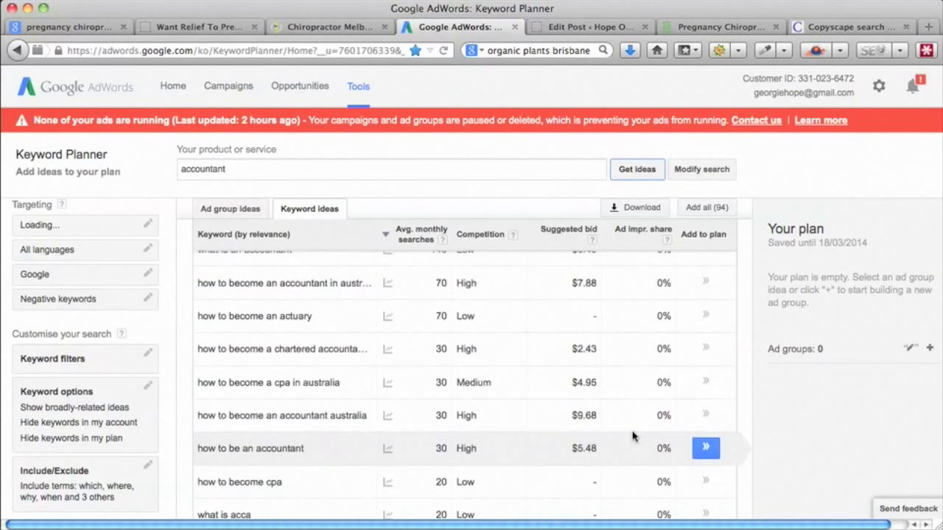
{"action": "scroll", "coordinate": [632, 437], "scroll_direction": "up", "scroll_amount": 3}
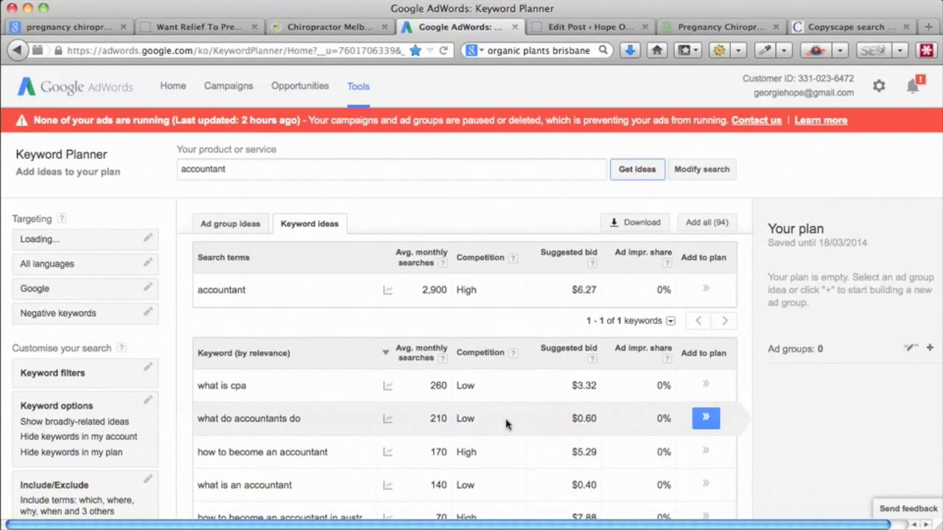
- Scroll through the accountant ideas and move to the second page, keywords 31–60 of 93
{"action": "scroll", "coordinate": [505, 420], "scroll_direction": "down", "scroll_amount": 2}
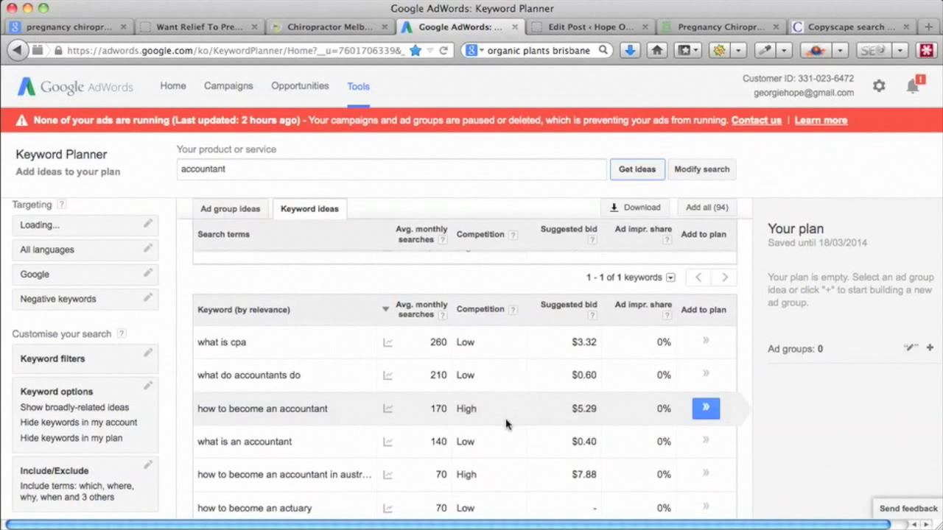
{"action": "scroll", "coordinate": [505, 424], "scroll_direction": "down", "scroll_amount": 1}
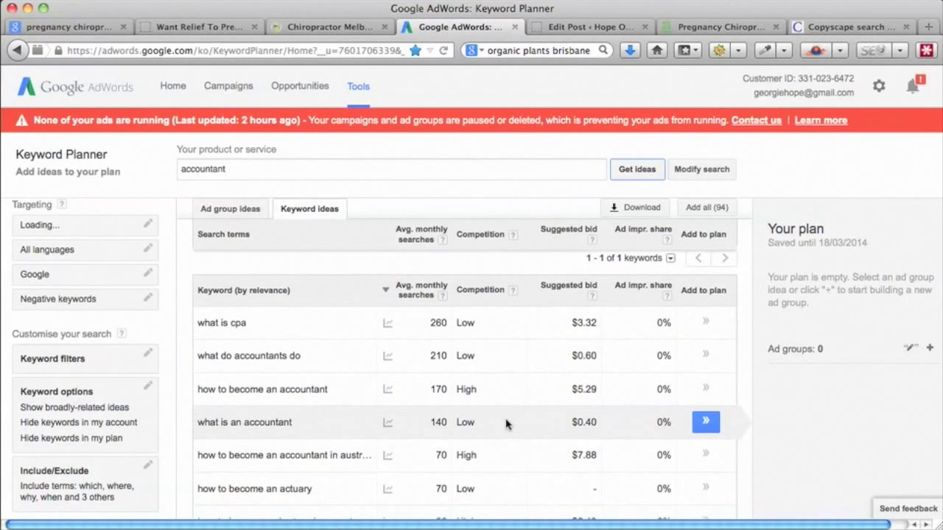
{"action": "scroll", "coordinate": [505, 423], "scroll_direction": "down", "scroll_amount": 4}
{"action": "scroll", "coordinate": [505, 424], "scroll_direction": "down", "scroll_amount": 5}
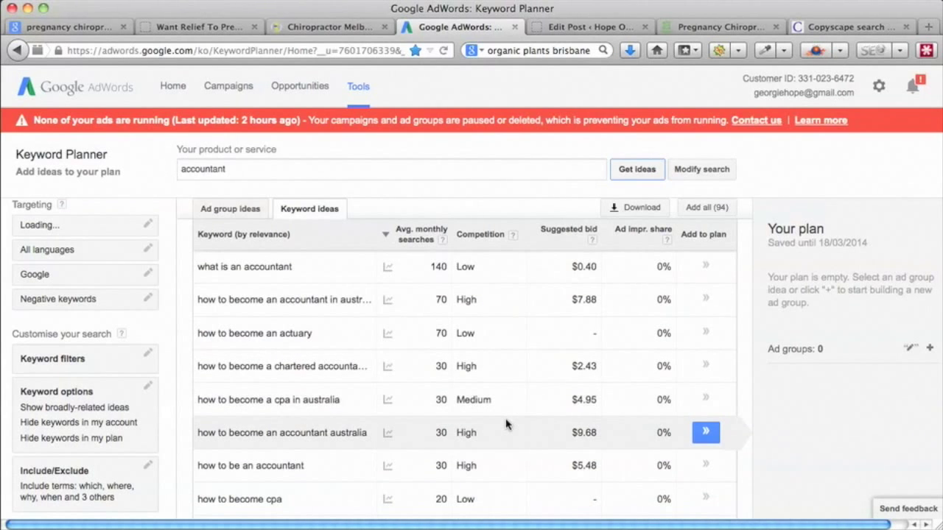
{"action": "scroll", "coordinate": [506, 424], "scroll_direction": "down", "scroll_amount": 2}
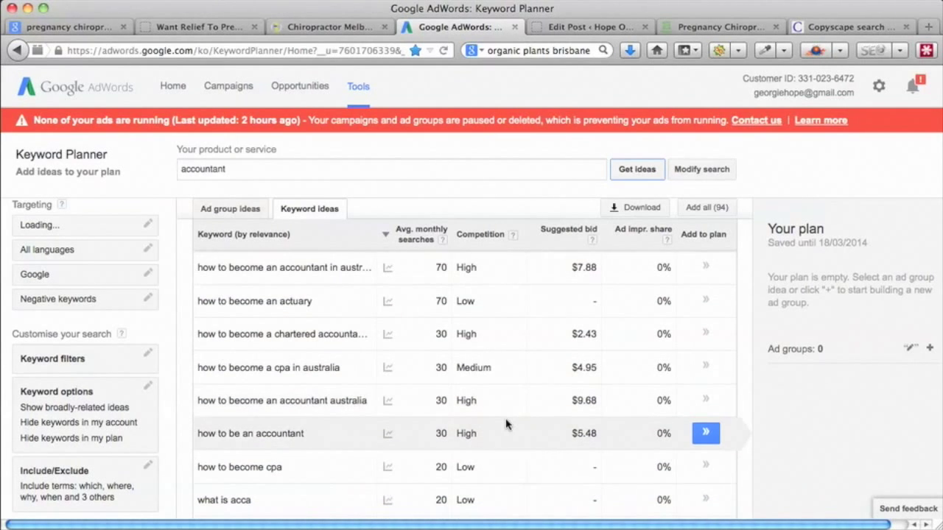
{"action": "scroll", "coordinate": [505, 423], "scroll_direction": "down", "scroll_amount": 8}
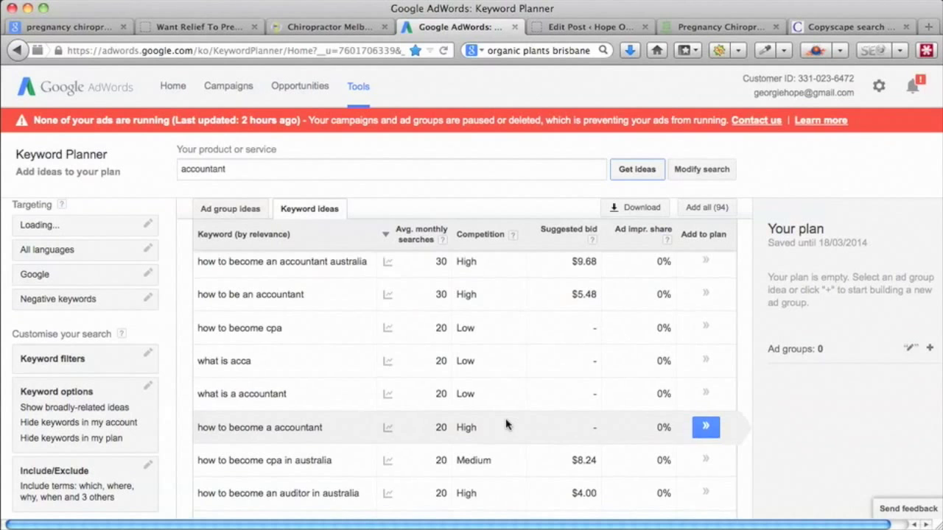
{"action": "scroll", "coordinate": [505, 423], "scroll_direction": "down", "scroll_amount": 3}
{"action": "scroll", "coordinate": [505, 423], "scroll_direction": "down", "scroll_amount": 9}
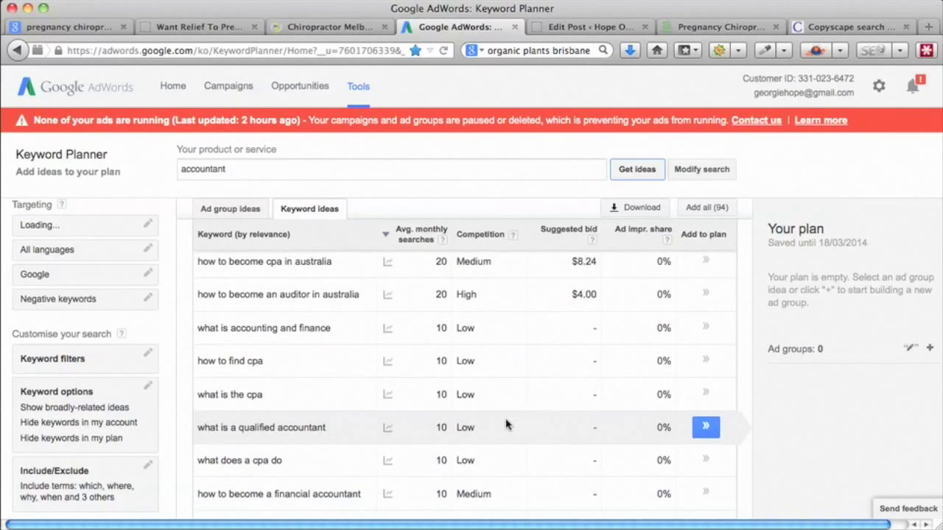
{"action": "scroll", "coordinate": [586, 417], "scroll_direction": "down", "scroll_amount": 6}
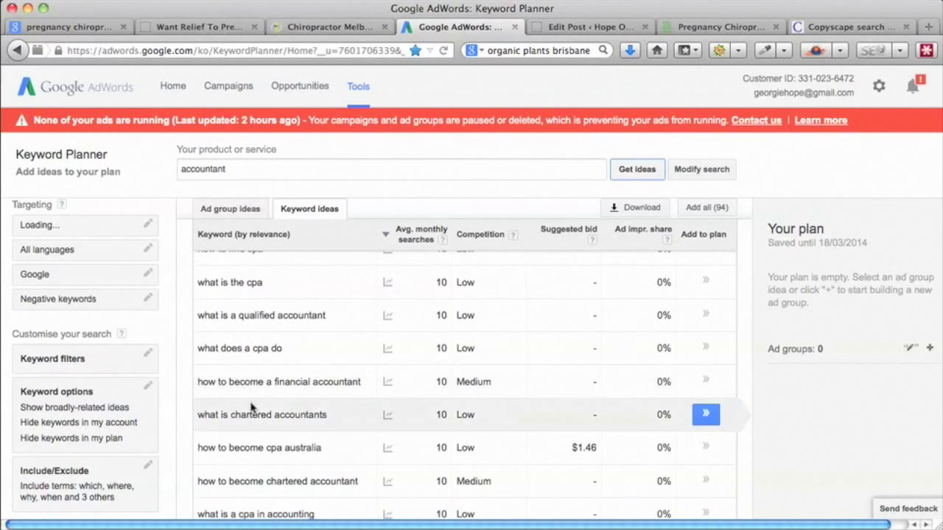
{"action": "scroll", "coordinate": [462, 411], "scroll_direction": "down", "scroll_amount": 3}
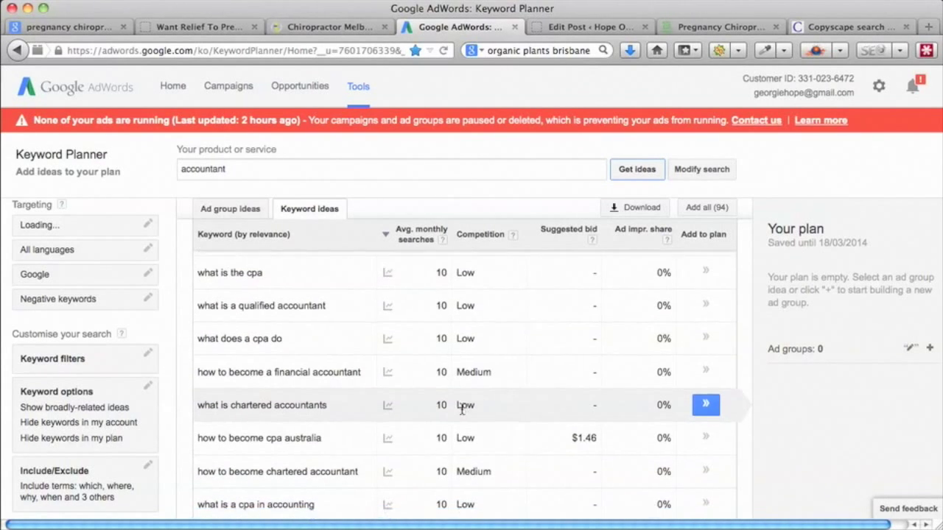
{"action": "scroll", "coordinate": [462, 410], "scroll_direction": "down", "scroll_amount": 3}
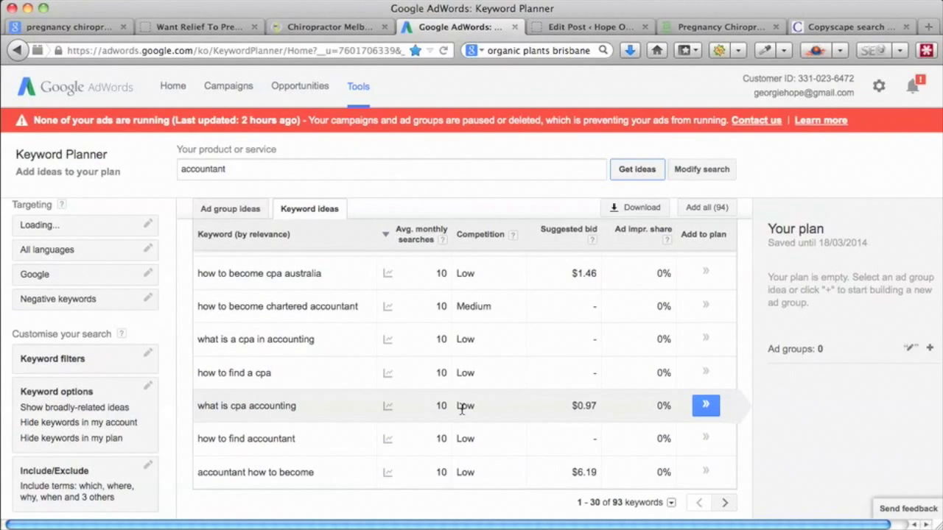
{"action": "left_click", "coordinate": [724, 503]}
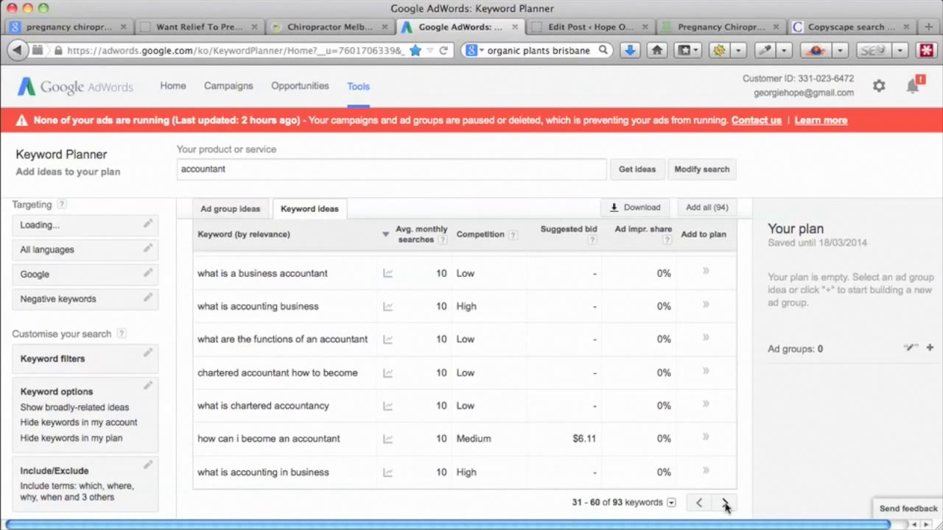
{"action": "scroll", "coordinate": [501, 417], "scroll_direction": "up", "scroll_amount": 15}
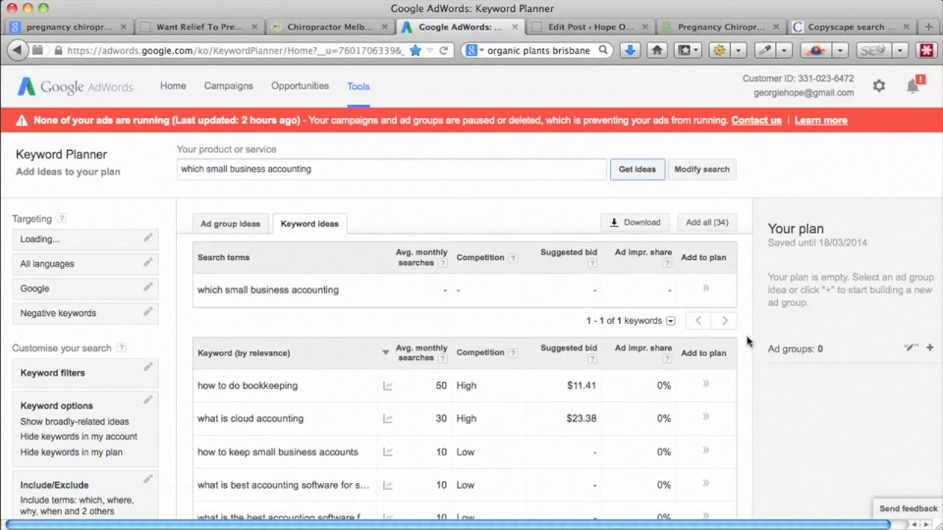
- Scroll through the 33 'which small business accounting' keyword ideas and their search volumes
{"action": "scroll", "coordinate": [747, 341], "scroll_direction": "down", "scroll_amount": 2}
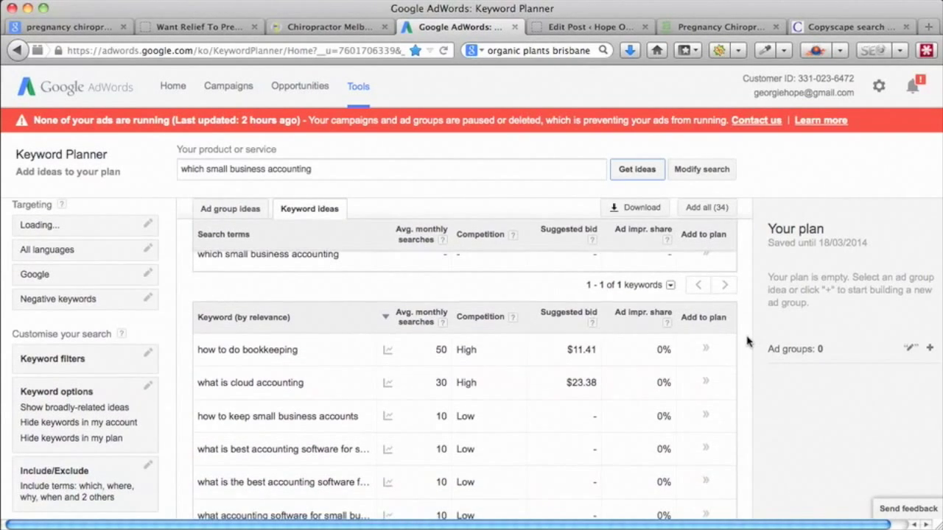
{"action": "scroll", "coordinate": [748, 341], "scroll_direction": "down", "scroll_amount": 2}
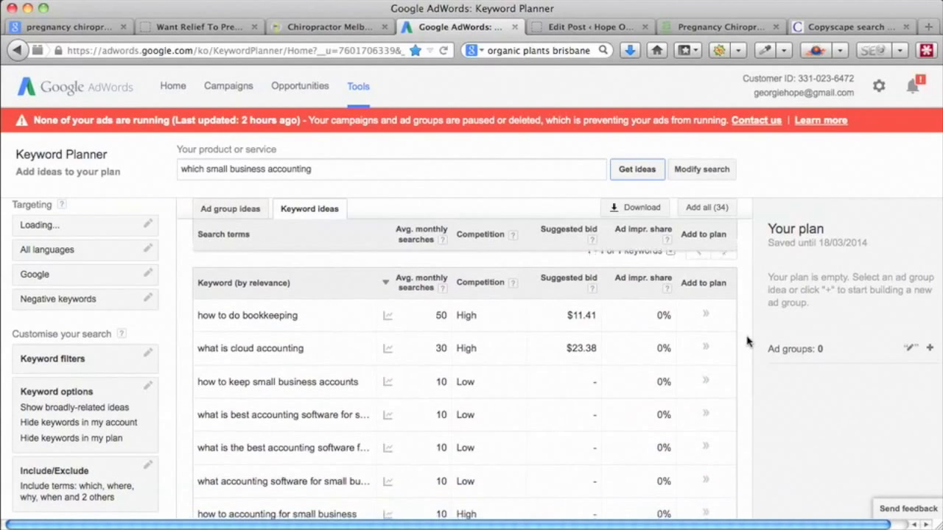
{"action": "scroll", "coordinate": [747, 341], "scroll_direction": "down", "scroll_amount": 3}
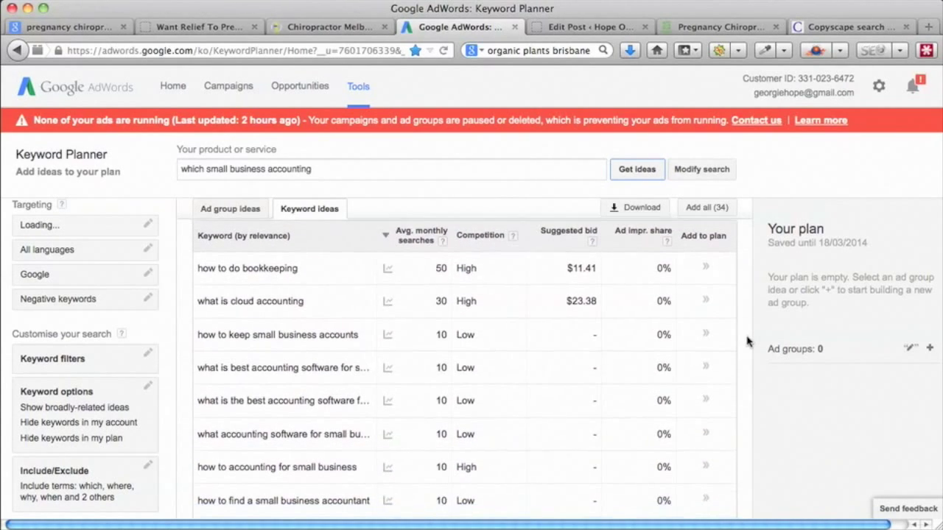
{"action": "scroll", "coordinate": [748, 341], "scroll_direction": "down", "scroll_amount": 2}
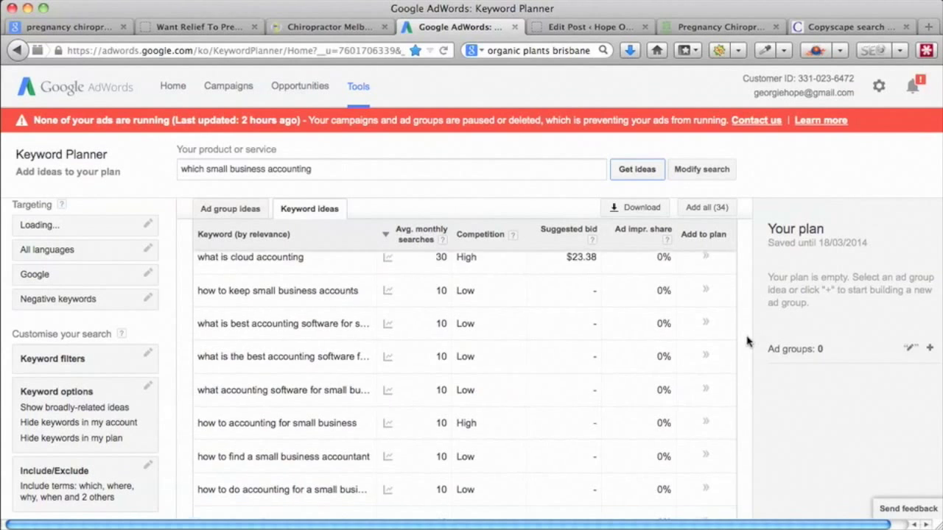
{"action": "scroll", "coordinate": [747, 341], "scroll_direction": "down", "scroll_amount": 3}
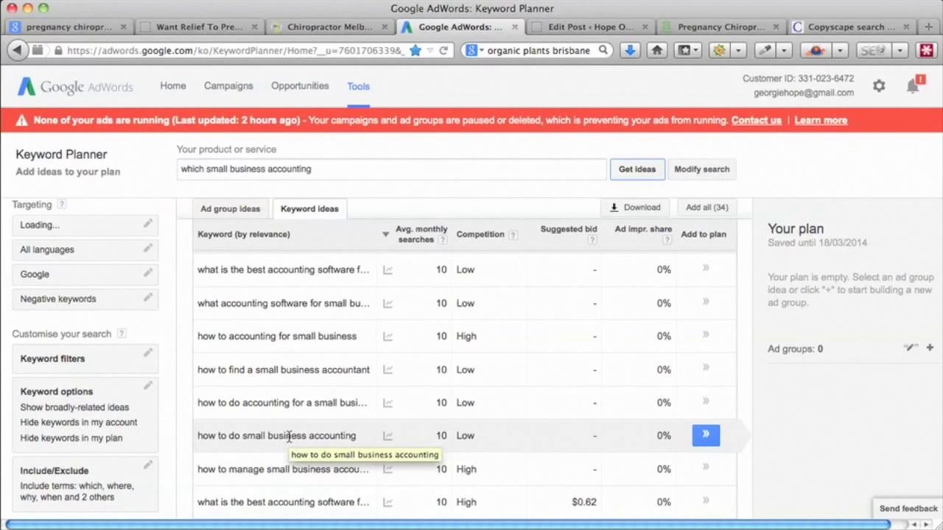
{"action": "scroll", "coordinate": [746, 275], "scroll_direction": "down", "scroll_amount": 10}
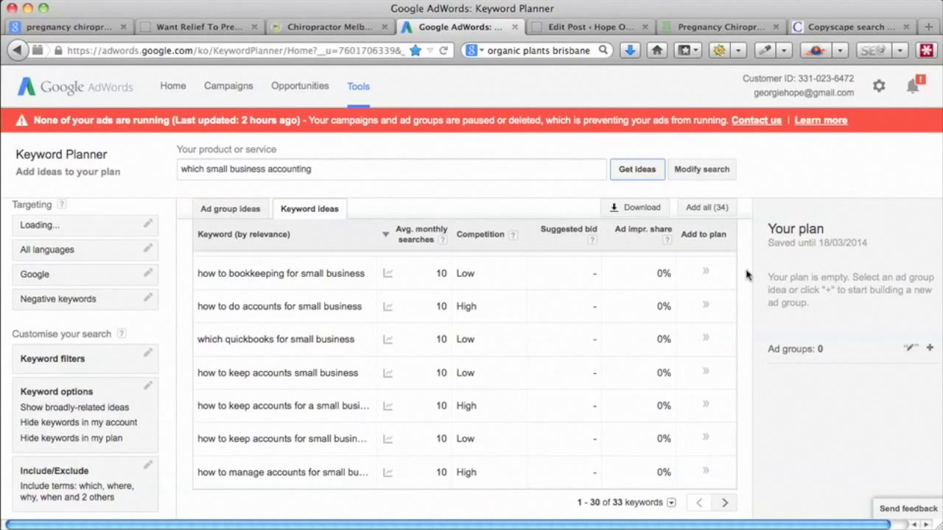
{"action": "scroll", "coordinate": [746, 269], "scroll_direction": "up", "scroll_amount": 5}
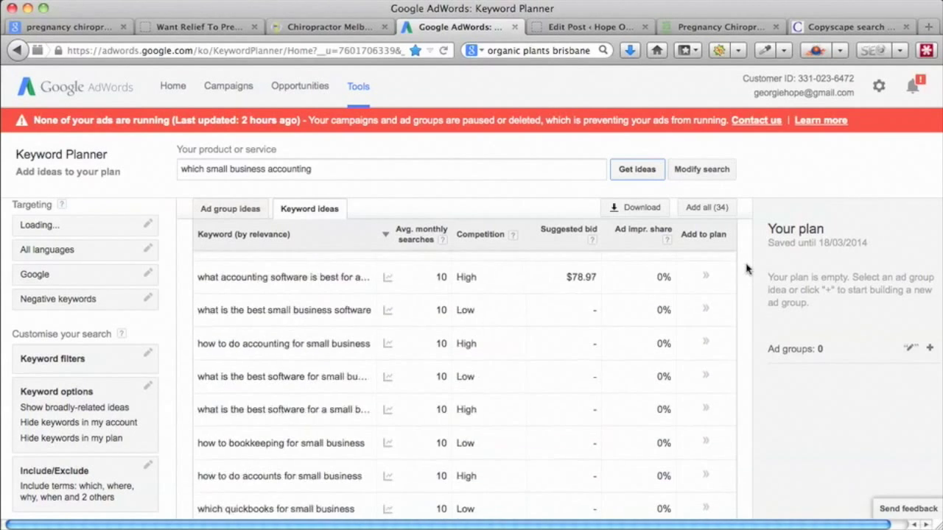
{"action": "scroll", "coordinate": [746, 269], "scroll_direction": "up", "scroll_amount": 12}
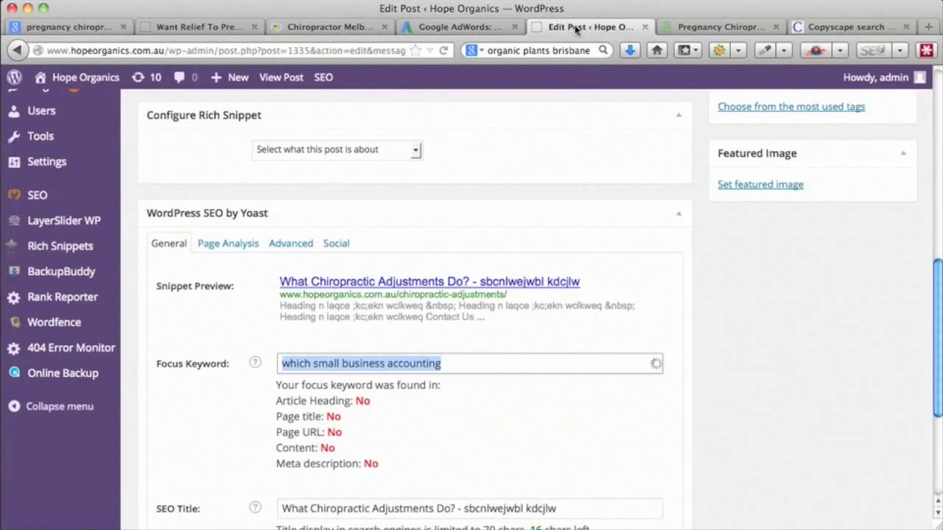
- Scroll up from the Yoast box to the 'What Chiropractic Adjustments Do?' title and editor
{"action": "scroll", "coordinate": [623, 362], "scroll_direction": "up", "scroll_amount": 20}
{"action": "scroll", "coordinate": [623, 361], "scroll_direction": "down", "scroll_amount": 2}
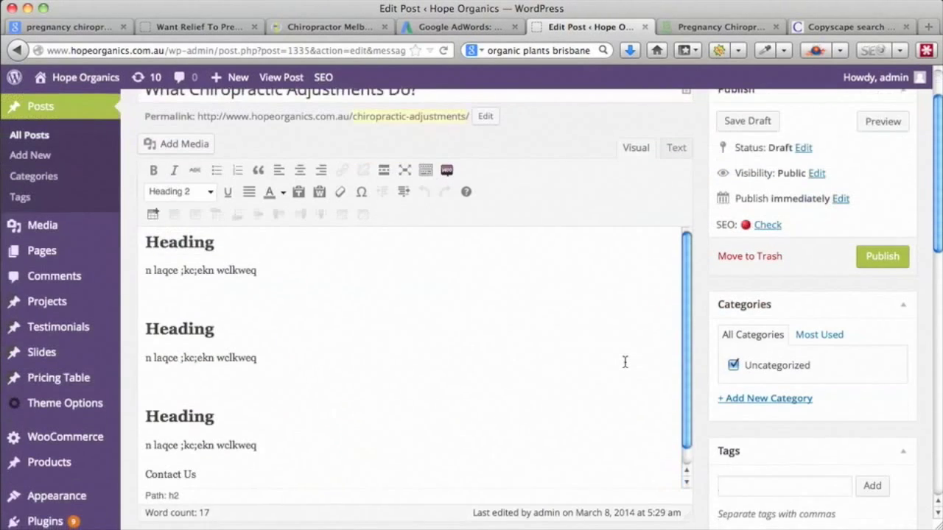
{"action": "scroll", "coordinate": [625, 361], "scroll_direction": "up", "scroll_amount": 1}
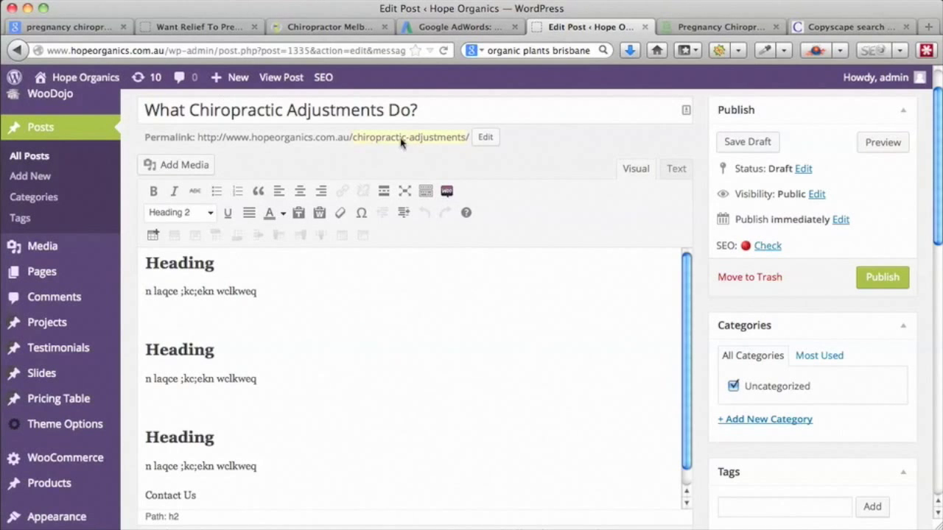
- Set the permalink slug to what-chiropractic-adjustments-do using the copied post title
{"action": "left_click_drag", "start_coordinate": [420, 110], "coordinate": [149, 103]}
{"action": "key", "text": "super+c"}
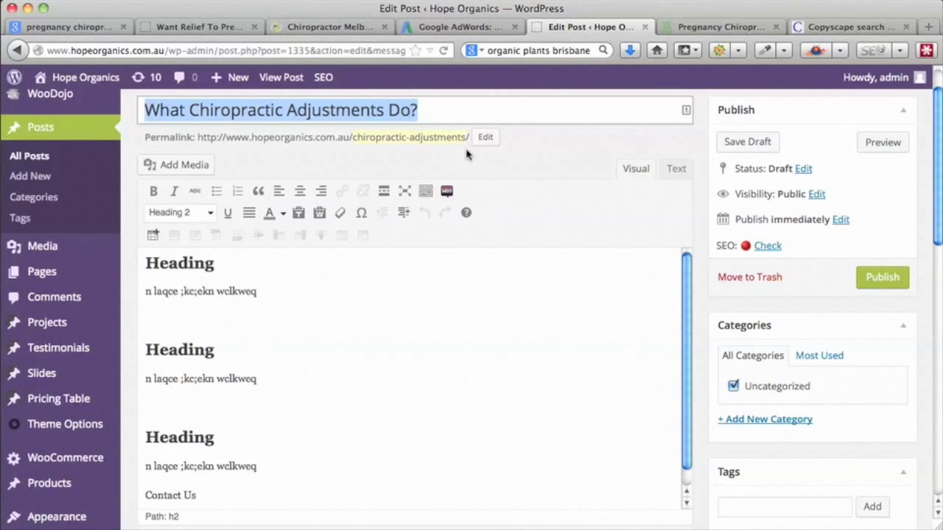
{"action": "left_click", "coordinate": [484, 139]}
{"action": "left_click_drag", "start_coordinate": [482, 140], "coordinate": [331, 137]}
{"action": "key", "text": "super+v"}
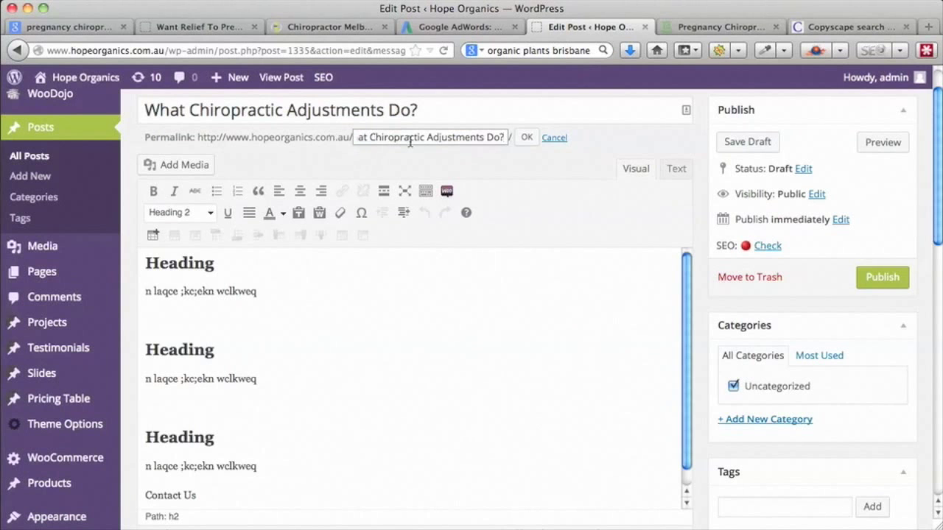
{"action": "key", "text": "BackSpace"}
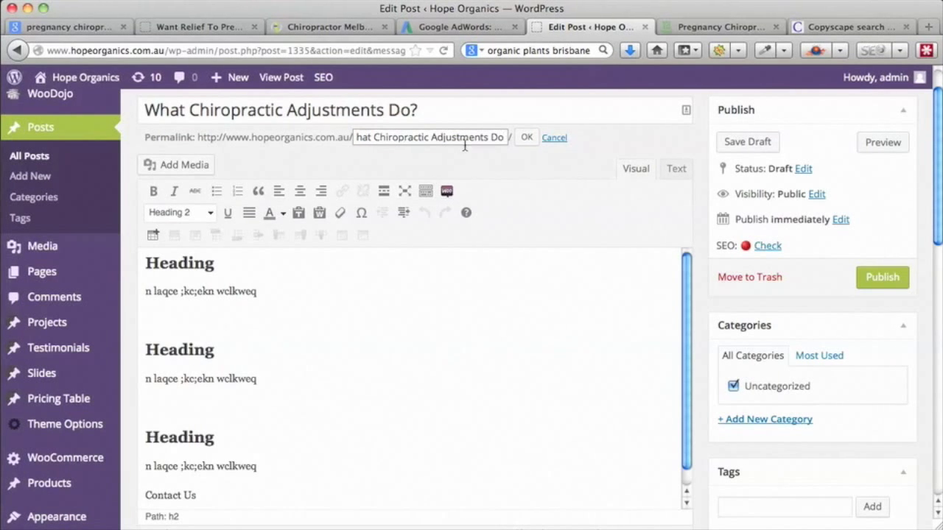
{"action": "left_click", "coordinate": [527, 140]}
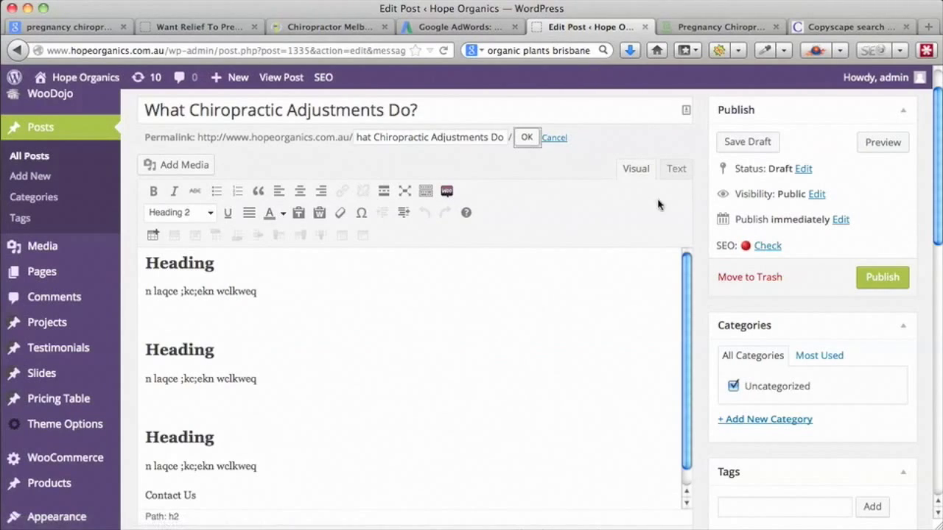
- Replace the Yoast focus keyword with 'What Chiropractic Adjustments Do', without the question mark
{"action": "scroll", "coordinate": [705, 258], "scroll_direction": "down", "scroll_amount": 15}
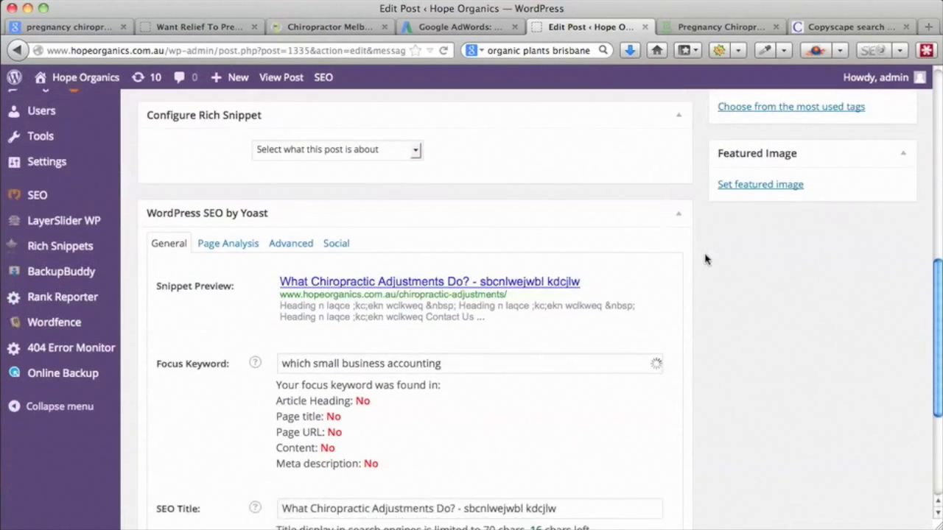
{"action": "left_click_drag", "start_coordinate": [442, 172], "coordinate": [259, 170]}
{"action": "key", "text": "super+v"}
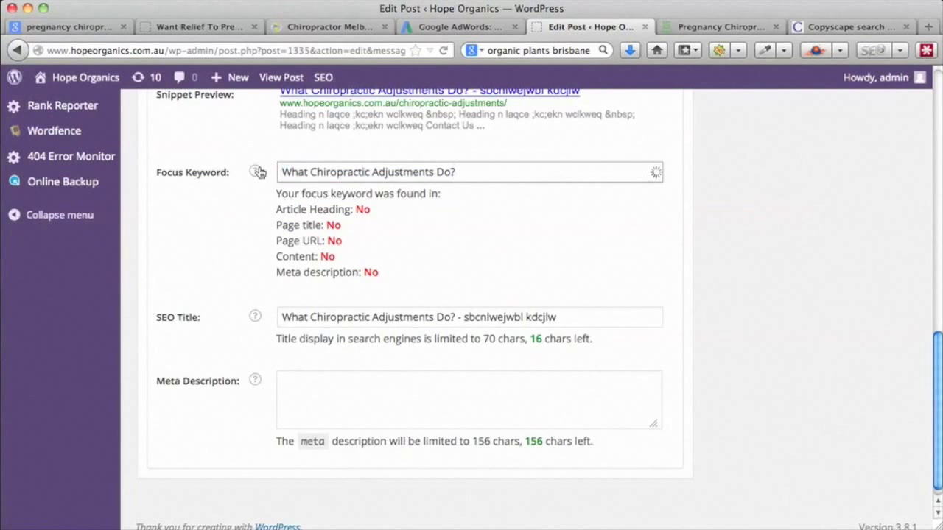
{"action": "key", "text": "BackSpace"}
{"action": "scroll", "coordinate": [720, 352], "scroll_direction": "up", "scroll_amount": 5}
{"action": "scroll", "coordinate": [720, 352], "scroll_direction": "up", "scroll_amount": 5}
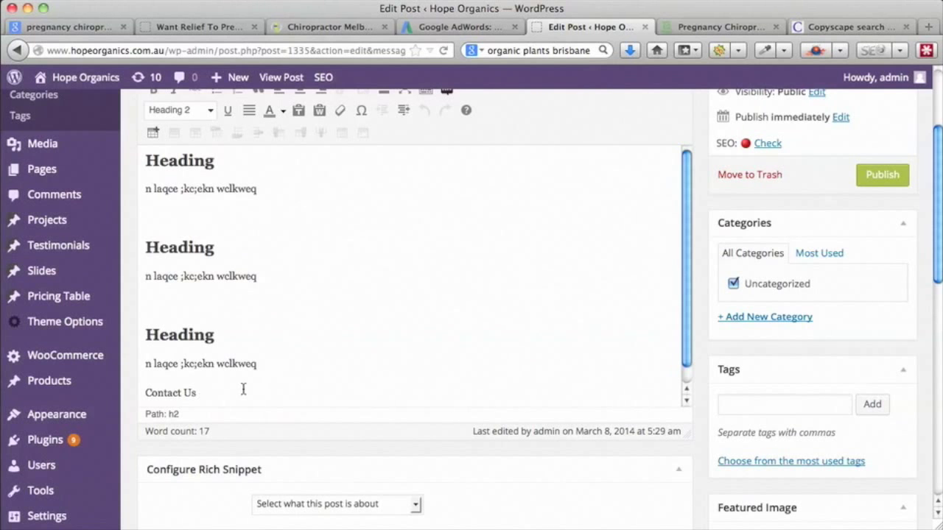
{"action": "left_click_drag", "start_coordinate": [257, 276], "coordinate": [216, 278]}
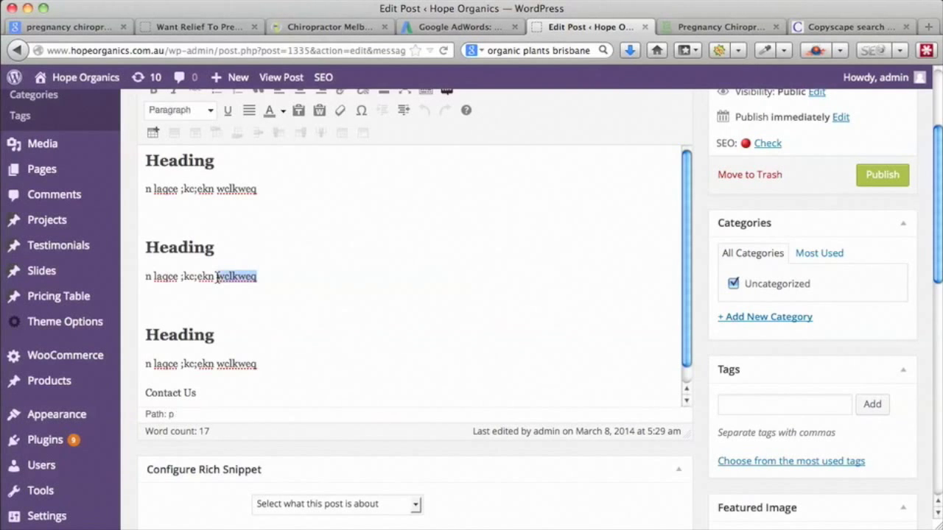
{"action": "scroll", "coordinate": [701, 324], "scroll_direction": "up", "scroll_amount": 2}
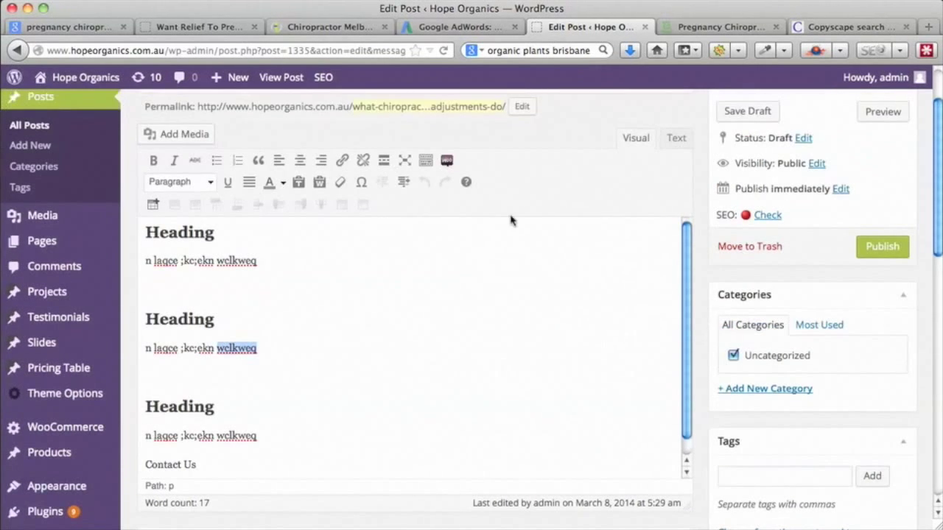
{"action": "left_click", "coordinate": [343, 160]}
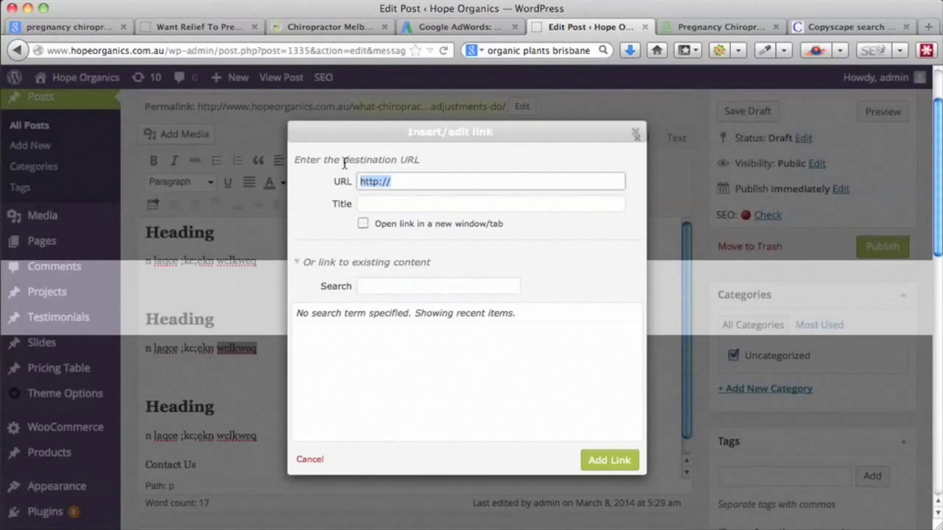
{"action": "left_click", "coordinate": [636, 133]}
{"action": "scroll", "coordinate": [506, 334], "scroll_direction": "up", "scroll_amount": 1}
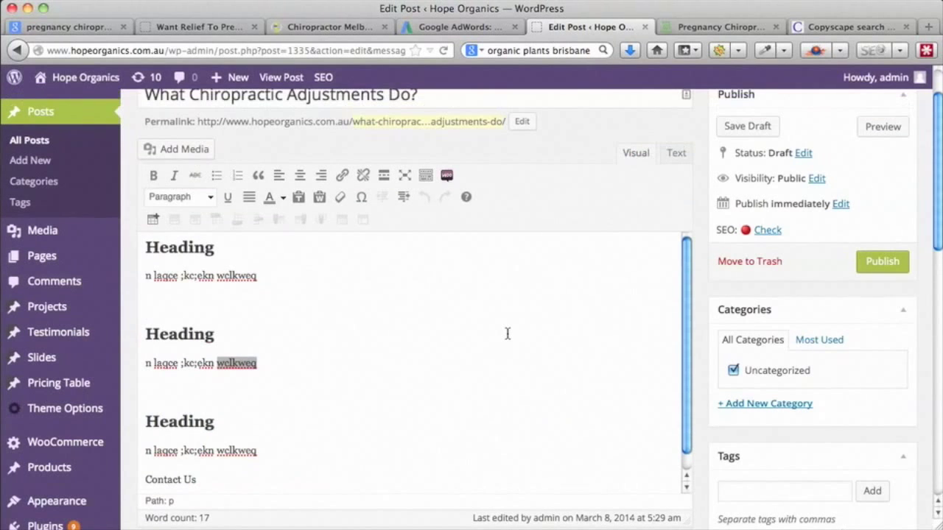
{"action": "scroll", "coordinate": [507, 334], "scroll_direction": "up", "scroll_amount": 2}
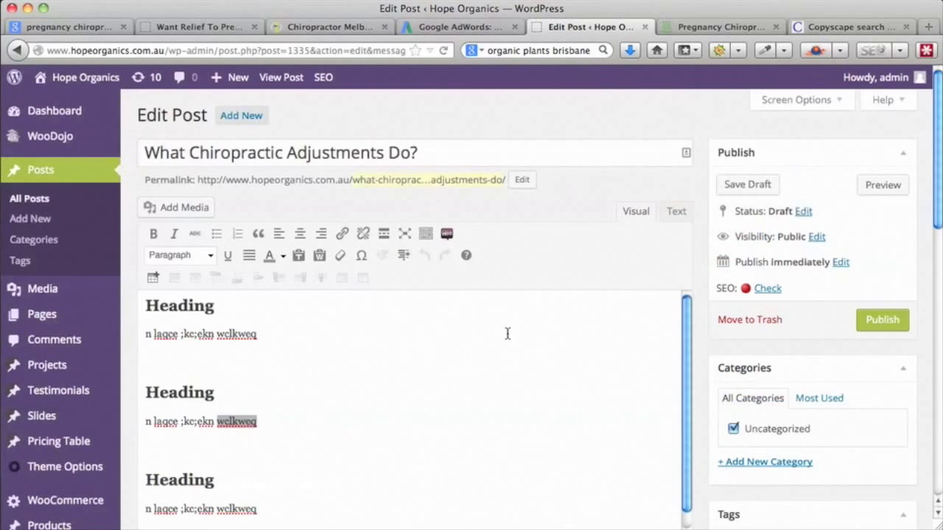
{"action": "scroll", "coordinate": [506, 334], "scroll_direction": "down", "scroll_amount": 1}
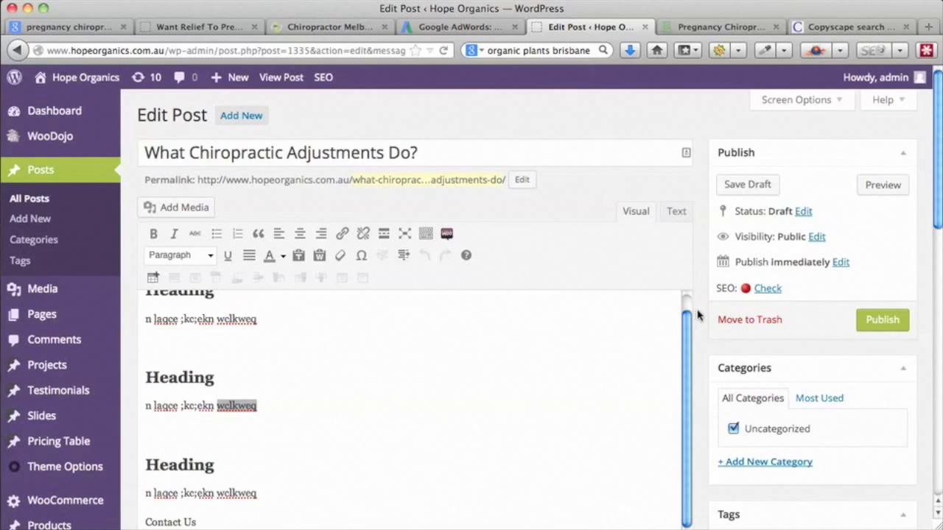
{"action": "scroll", "coordinate": [700, 315], "scroll_direction": "down", "scroll_amount": 4}
{"action": "scroll", "coordinate": [699, 316], "scroll_direction": "down", "scroll_amount": 5}
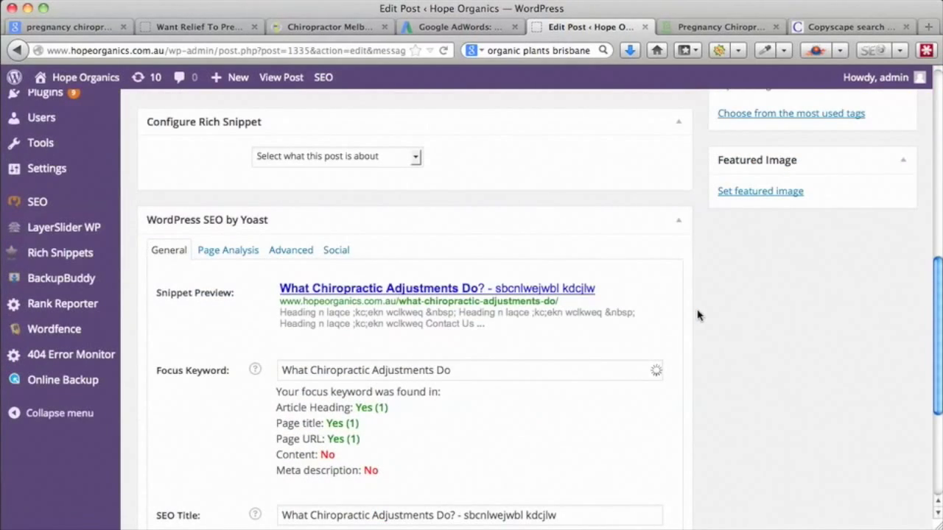
{"action": "scroll", "coordinate": [698, 316], "scroll_direction": "down", "scroll_amount": 2}
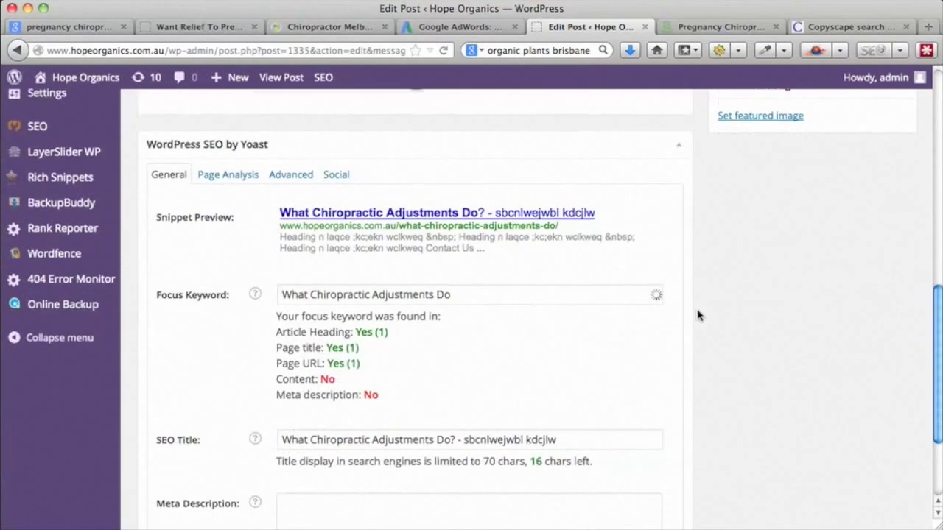
{"action": "scroll", "coordinate": [700, 313], "scroll_direction": "up", "scroll_amount": 6}
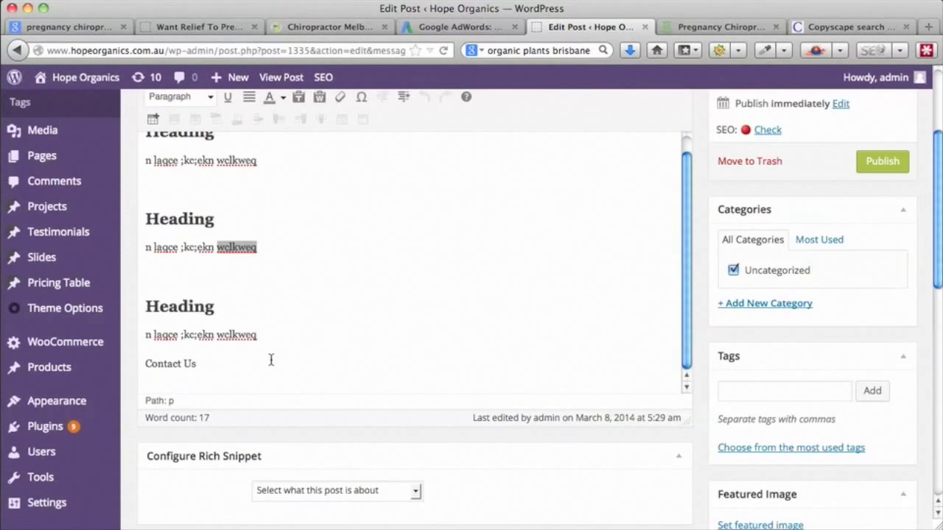
{"action": "scroll", "coordinate": [699, 302], "scroll_direction": "up", "scroll_amount": 1}
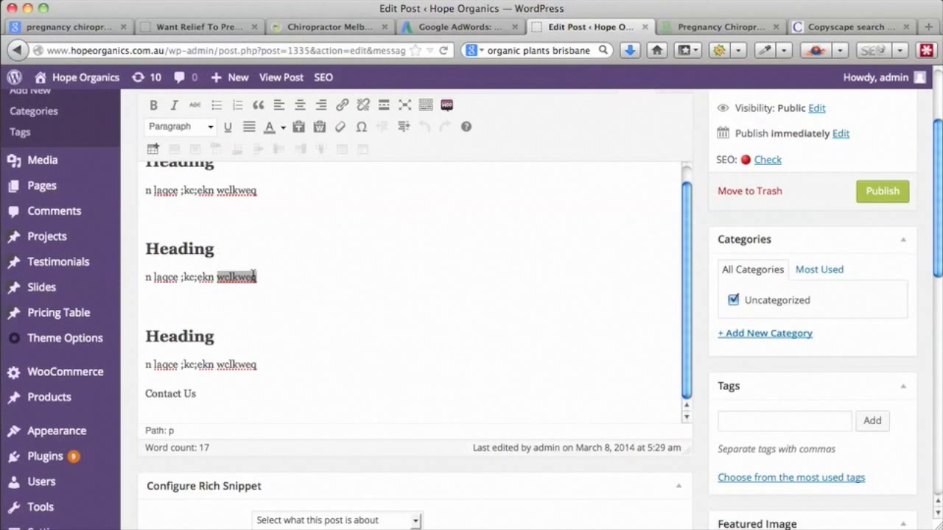
{"action": "scroll", "coordinate": [700, 276], "scroll_direction": "up", "scroll_amount": 2}
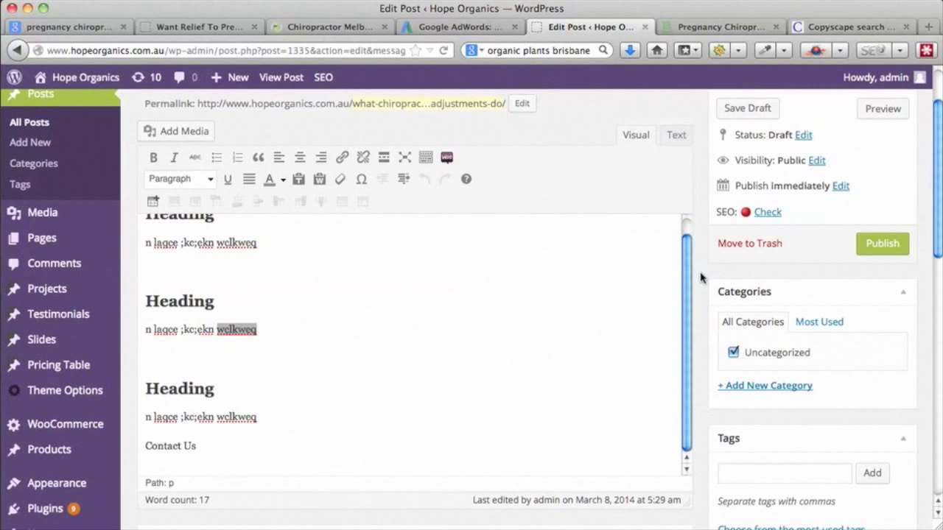
{"action": "scroll", "coordinate": [700, 277], "scroll_direction": "down", "scroll_amount": 1}
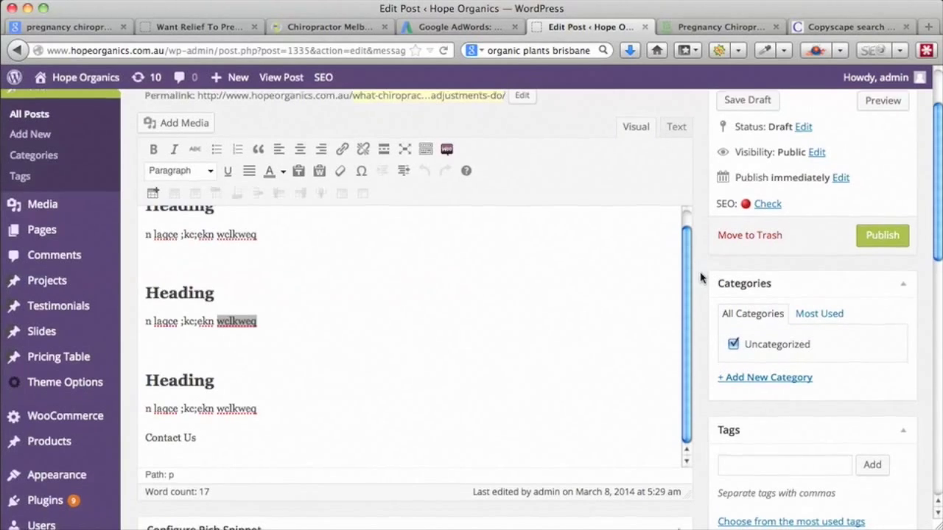
{"action": "scroll", "coordinate": [700, 277], "scroll_direction": "down", "scroll_amount": 7}
{"action": "scroll", "coordinate": [701, 277], "scroll_direction": "down", "scroll_amount": 5}
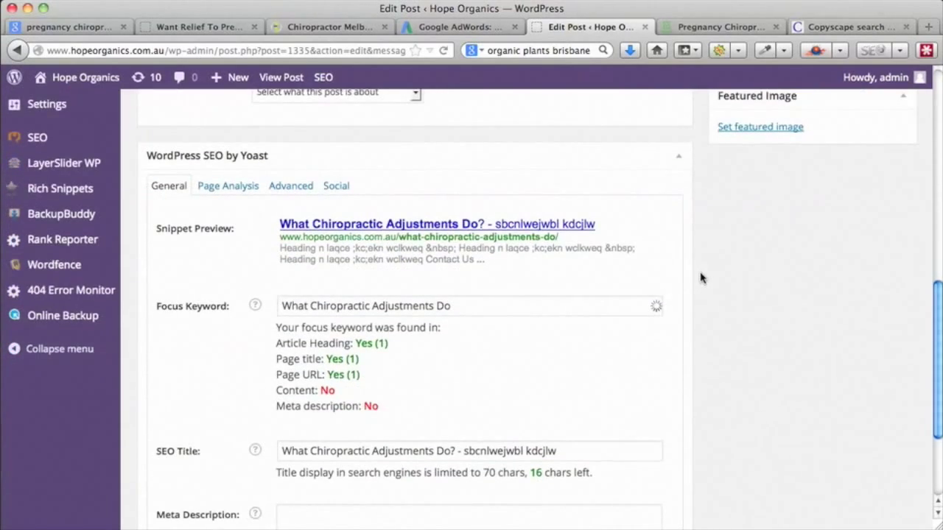
{"action": "scroll", "coordinate": [701, 277], "scroll_direction": "down", "scroll_amount": 2}
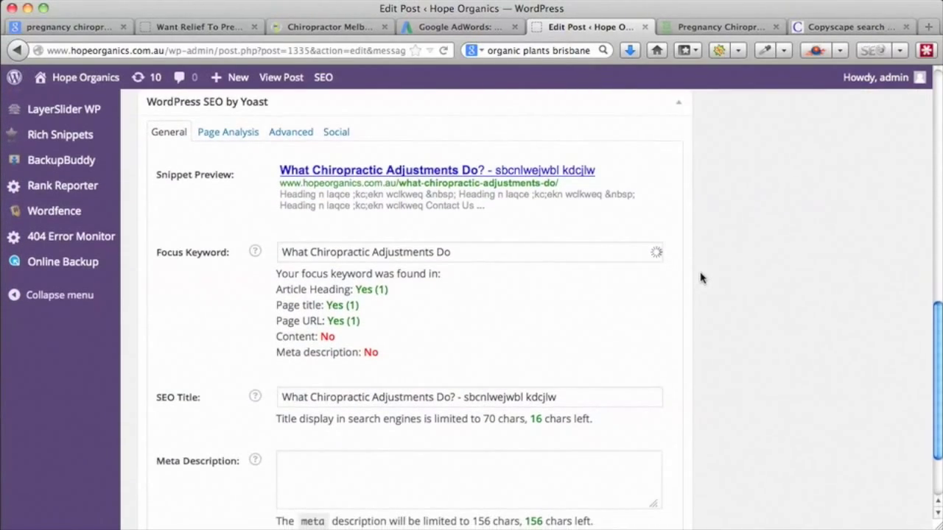
{"action": "scroll", "coordinate": [701, 277], "scroll_direction": "down", "scroll_amount": 1}
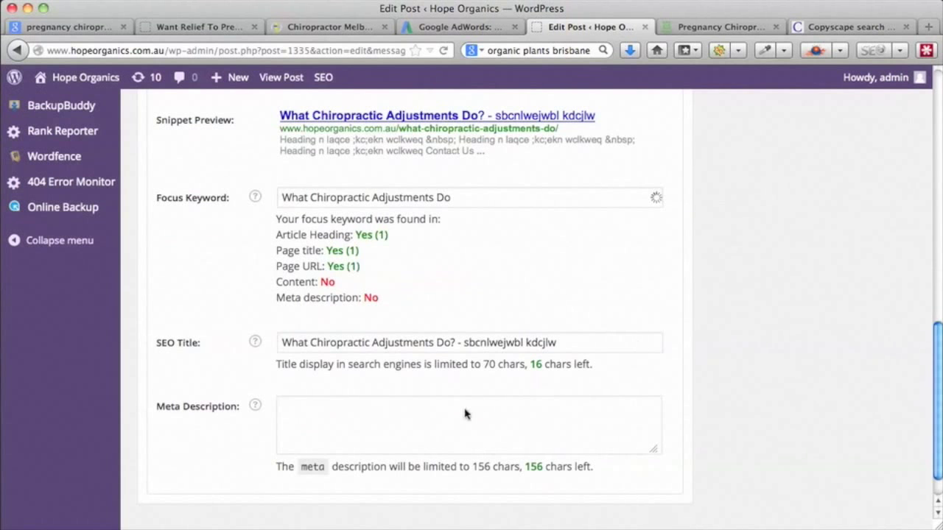
{"action": "left_click", "coordinate": [359, 414]}
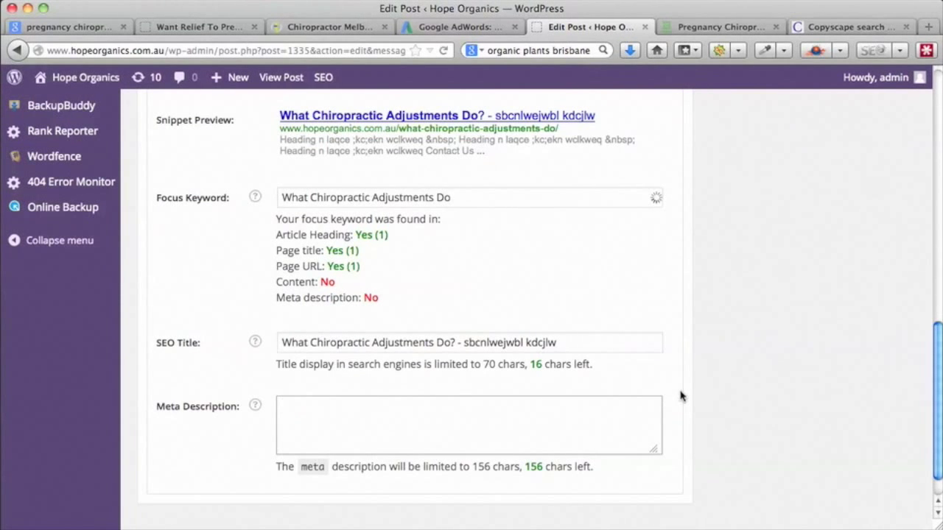
{"action": "scroll", "coordinate": [681, 397], "scroll_direction": "up", "scroll_amount": 15}
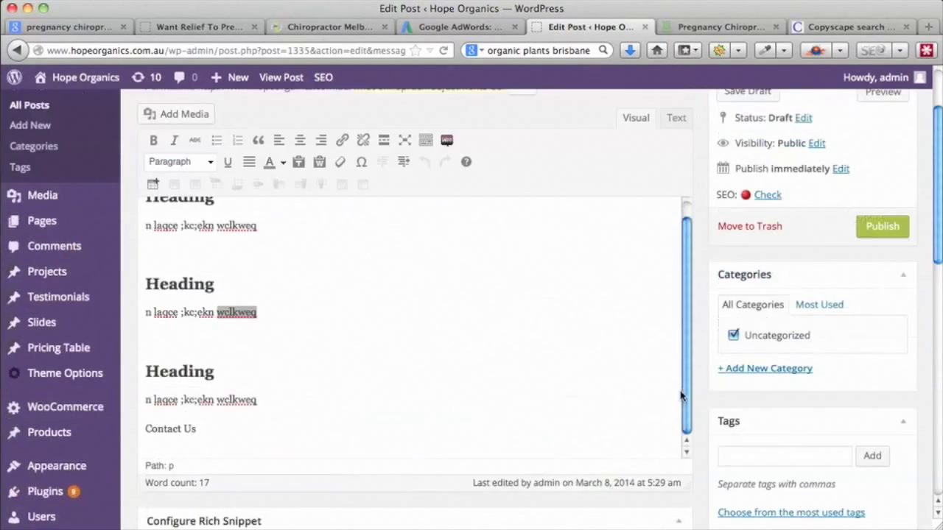
{"action": "scroll", "coordinate": [681, 394], "scroll_direction": "up", "scroll_amount": 2}
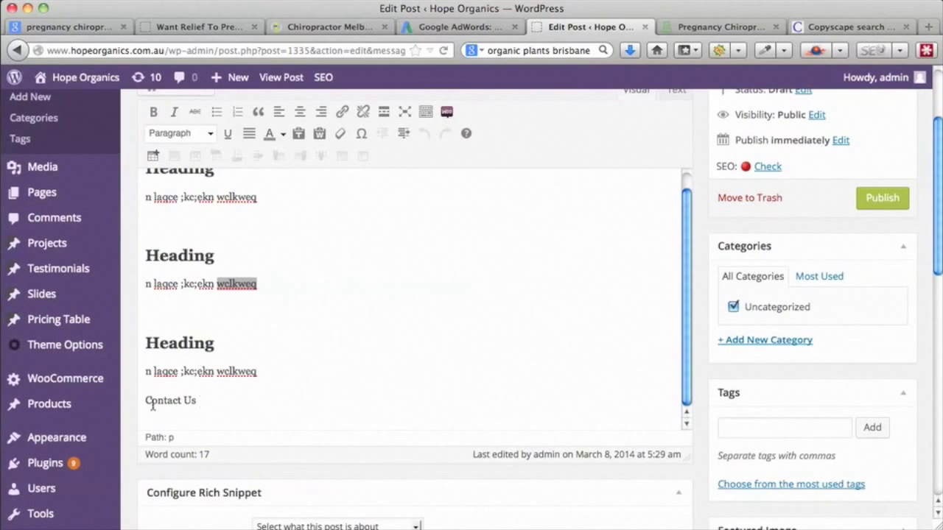
{"action": "mouse_move", "coordinate": [50, 410]}
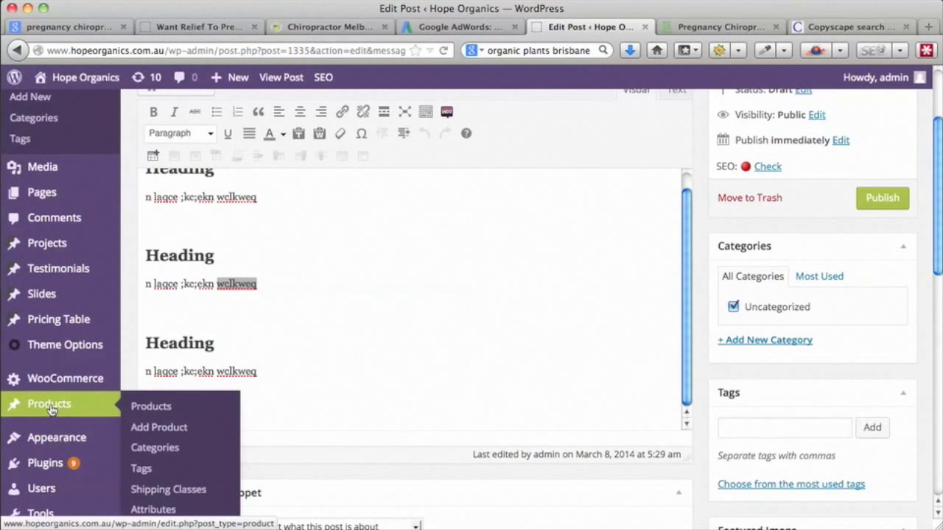
- Open Add New Product in a new tab, then return to the Keyword Planner tab
{"action": "left_click", "coordinate": [147, 428], "text": "super"}
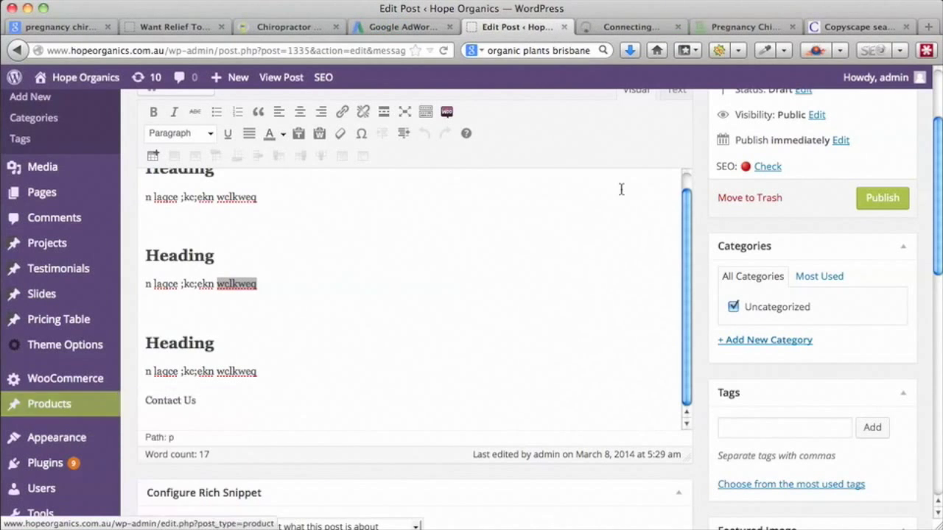
{"action": "left_click", "coordinate": [624, 28]}
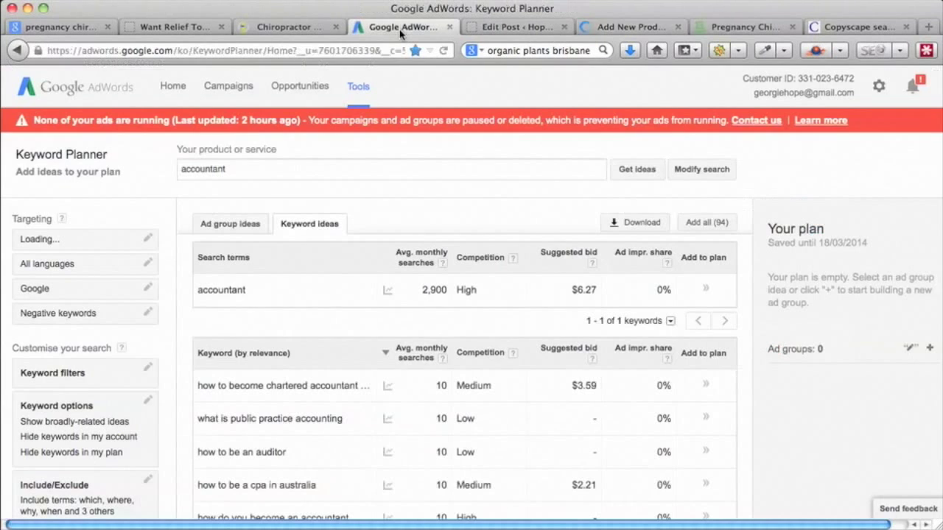
{"action": "left_click", "coordinate": [403, 28]}
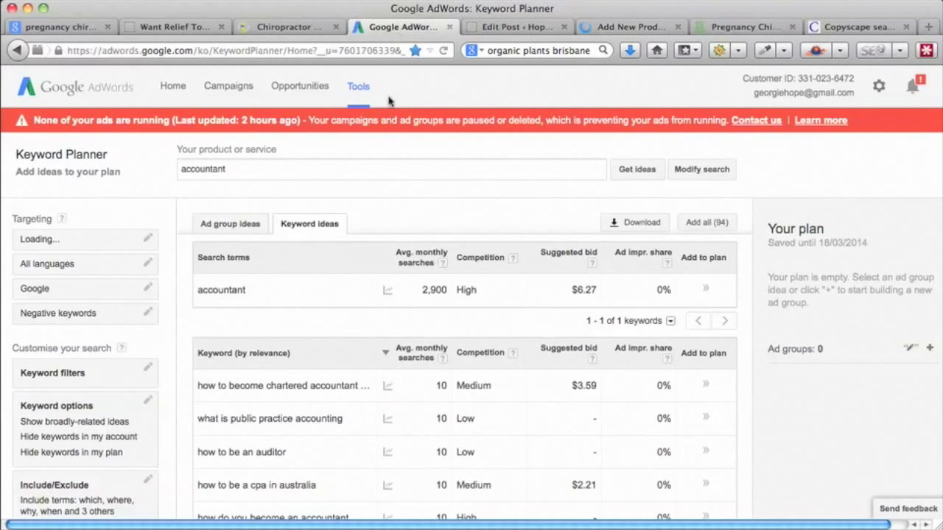
{"action": "double_click", "coordinate": [174, 167]}
{"action": "type", "text": "organic parsley pl"}
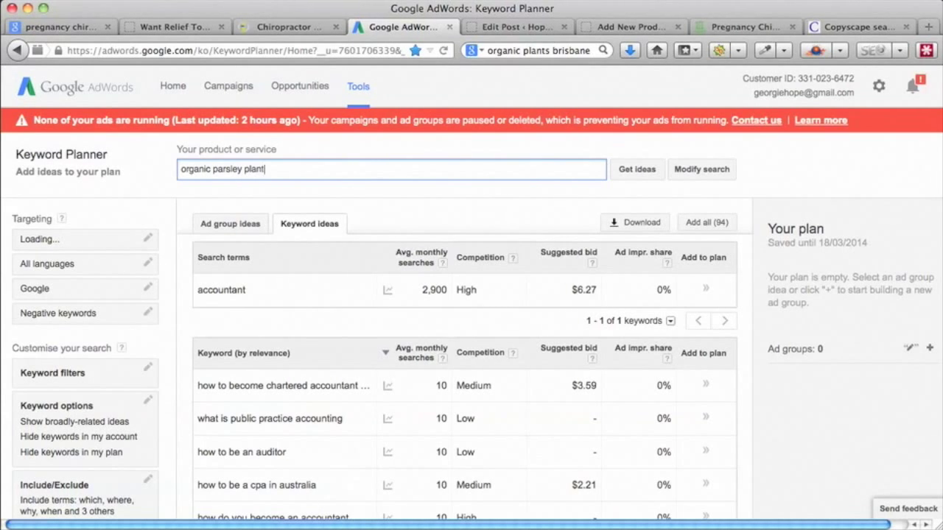
{"action": "left_click", "coordinate": [636, 170]}
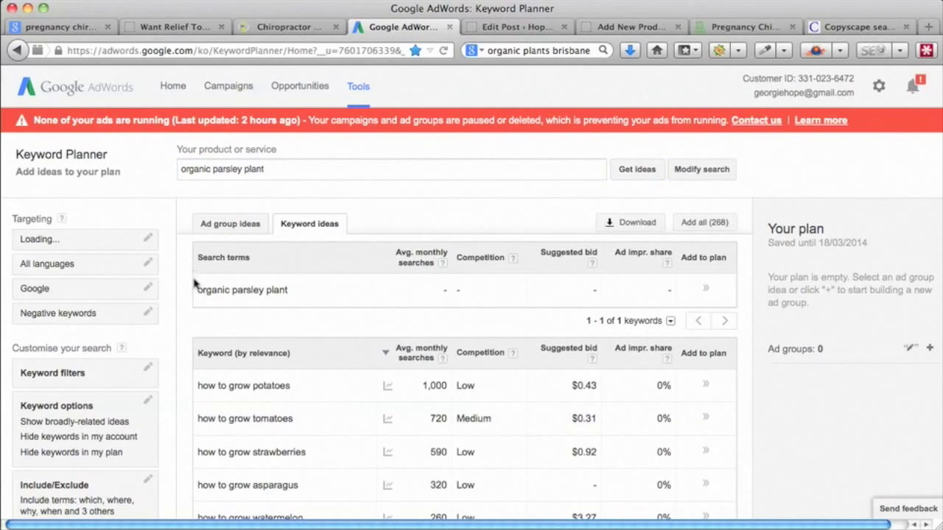
{"action": "scroll", "coordinate": [197, 397], "scroll_direction": "down", "scroll_amount": 4}
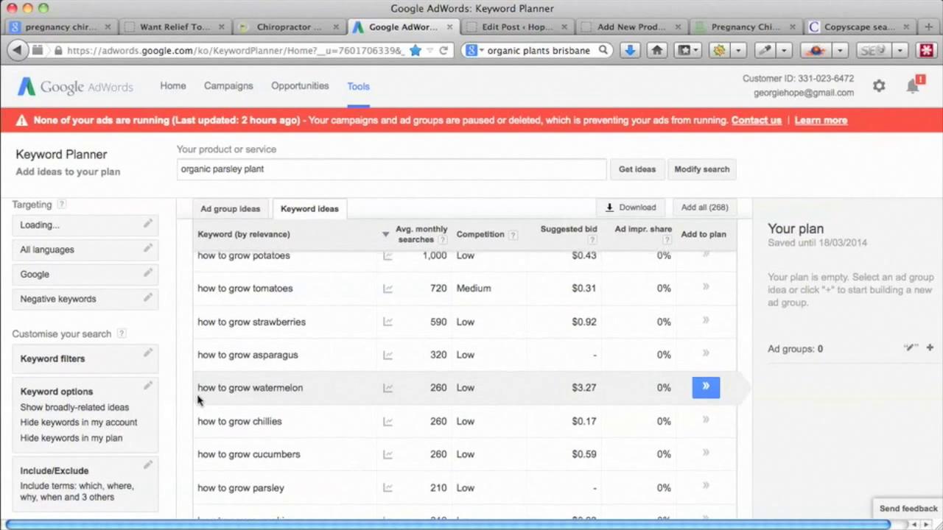
{"action": "scroll", "coordinate": [198, 400], "scroll_direction": "up", "scroll_amount": 3}
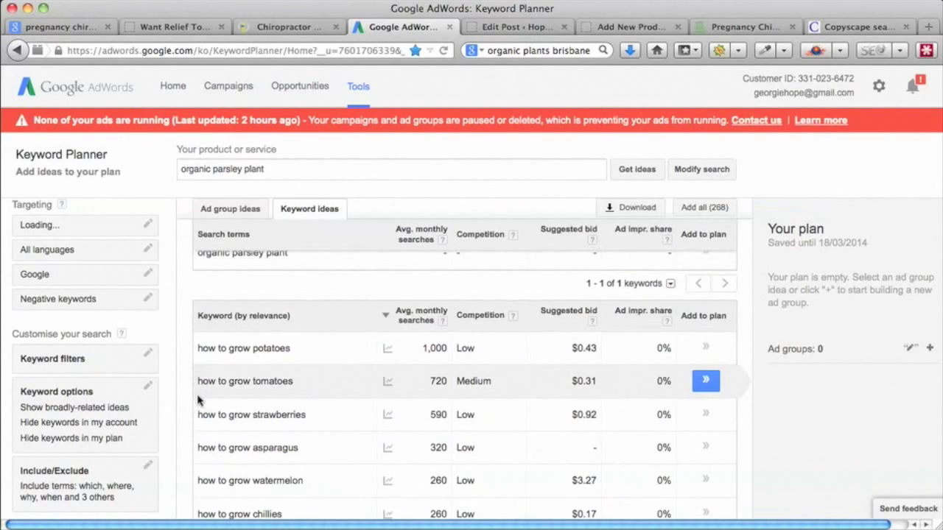
{"action": "scroll", "coordinate": [197, 400], "scroll_direction": "up", "scroll_amount": 1}
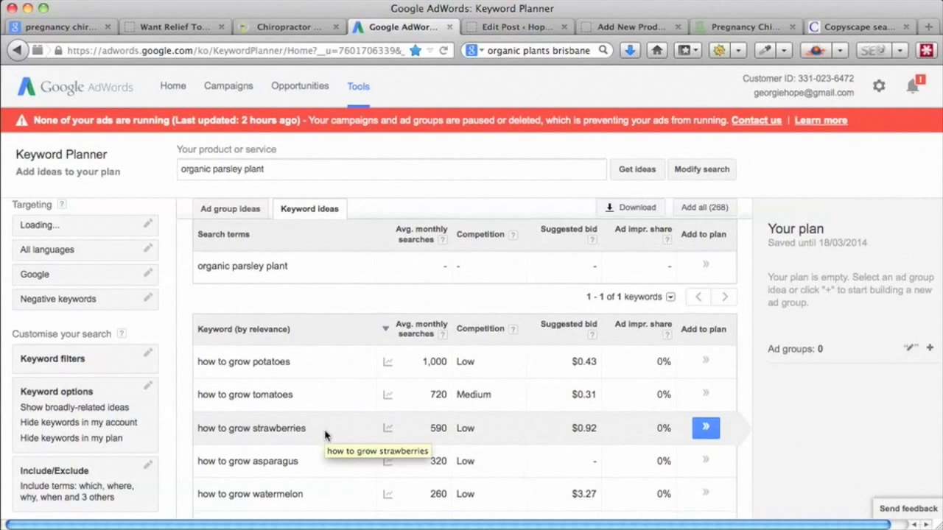
{"action": "scroll", "coordinate": [325, 435], "scroll_direction": "down", "scroll_amount": 4}
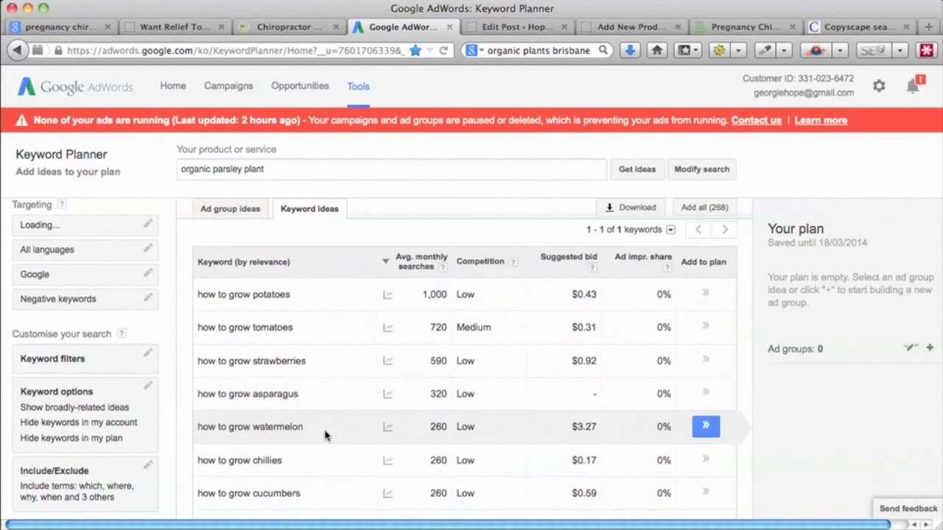
{"action": "scroll", "coordinate": [325, 436], "scroll_direction": "down", "scroll_amount": 5}
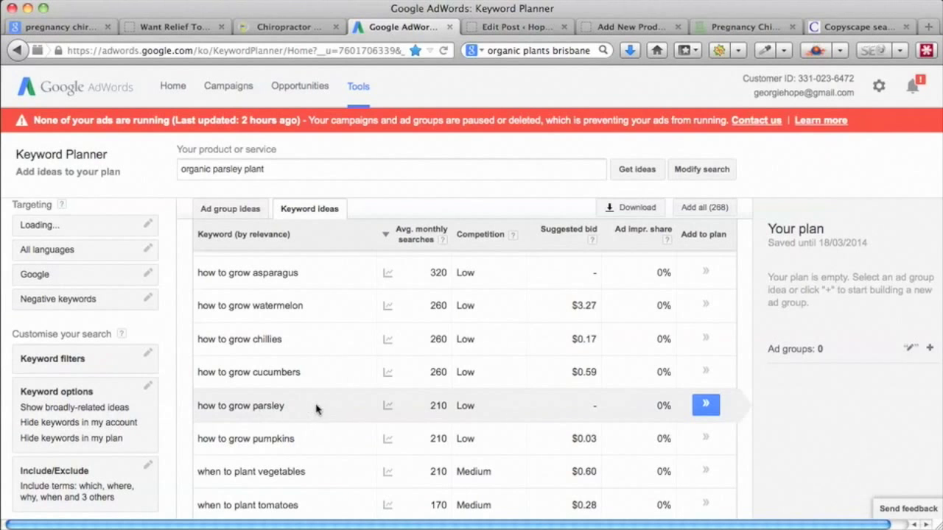
{"action": "scroll", "coordinate": [301, 351], "scroll_direction": "up", "scroll_amount": 8}
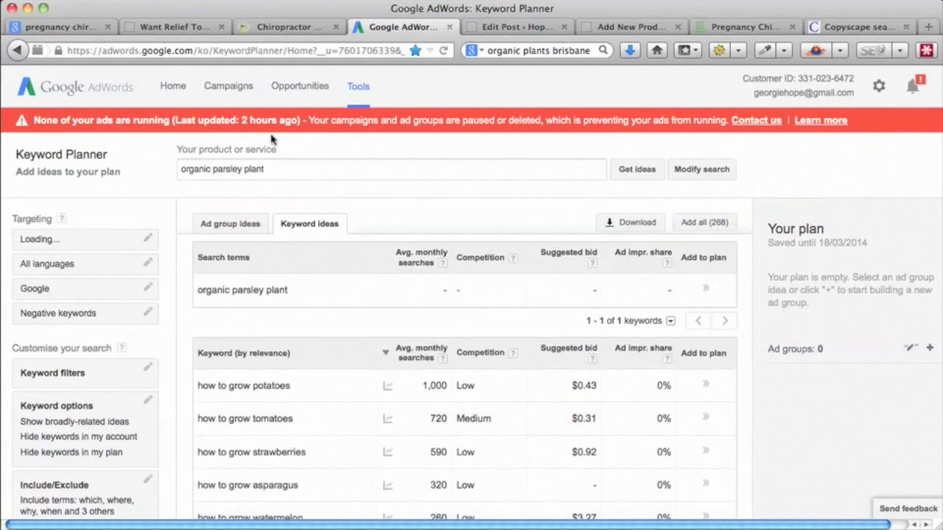
{"action": "left_click_drag", "start_coordinate": [266, 170], "coordinate": [214, 171]}
- Get Keyword Planner ideas for 'organic cereal'
{"action": "type", "text": "cereal"}
{"action": "left_click", "coordinate": [644, 172]}
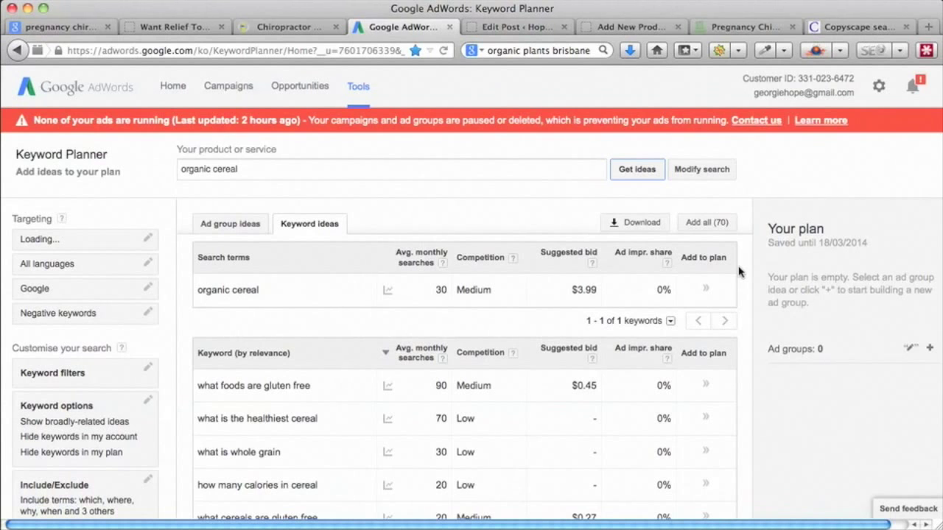
- Switch from the post editor to the Add New Product page and check the Yoast SEO box
{"action": "left_click", "coordinate": [509, 28]}
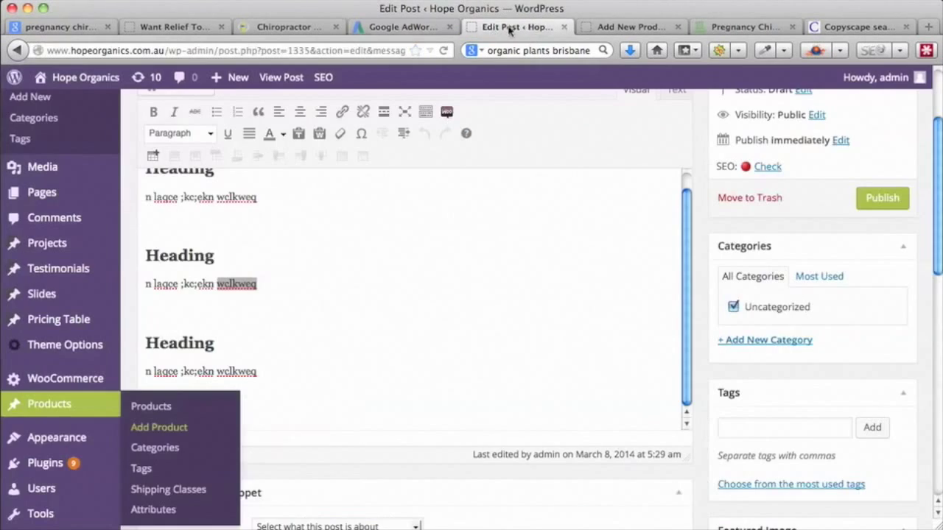
{"action": "left_click", "coordinate": [626, 27]}
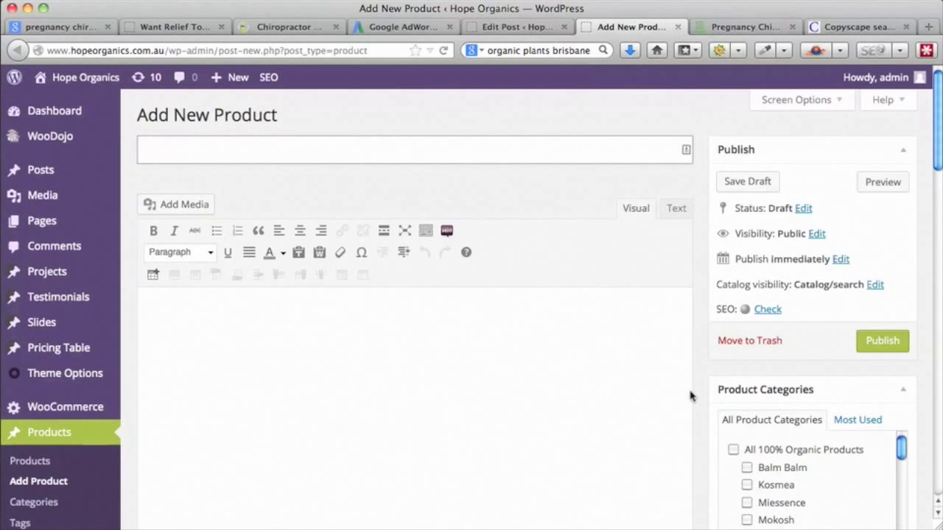
{"action": "scroll", "coordinate": [690, 396], "scroll_direction": "down", "scroll_amount": 10}
{"action": "scroll", "coordinate": [690, 396], "scroll_direction": "up", "scroll_amount": 10}
- Back in Keyword Planner, clear the question-word include terms from the keyword idea filter
{"action": "left_click", "coordinate": [516, 28]}
{"action": "left_click", "coordinate": [401, 27]}
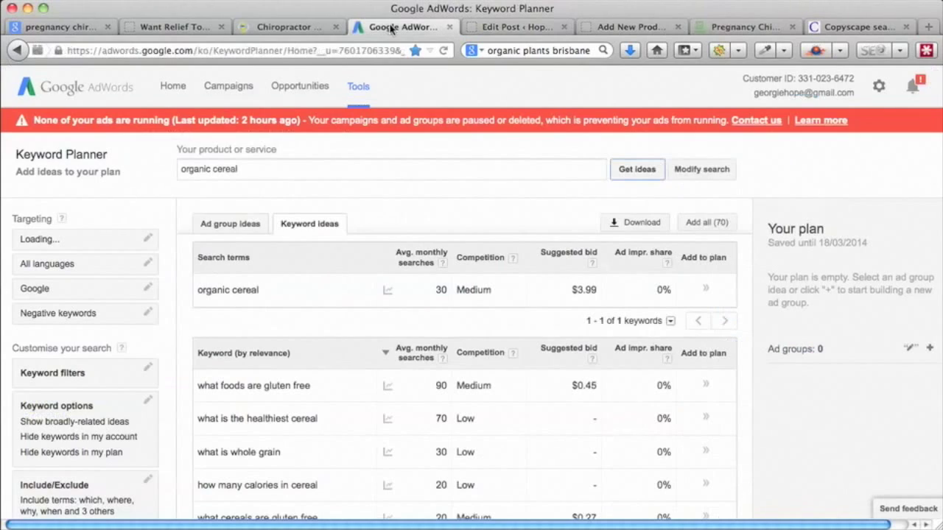
{"action": "left_click", "coordinate": [148, 480]}
{"action": "left_click_drag", "start_coordinate": [69, 380], "coordinate": [19, 318]}
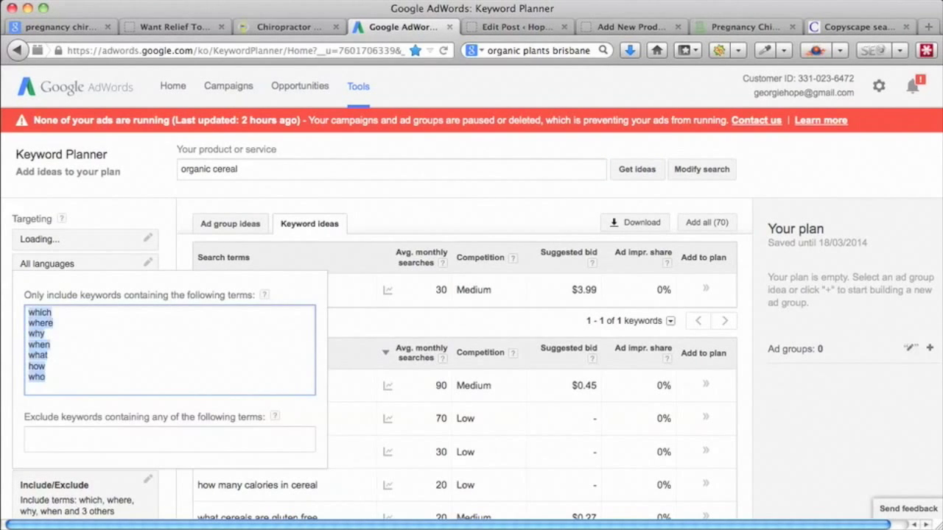
{"action": "key", "text": "BackSpace"}
{"action": "left_click", "coordinate": [151, 162]}
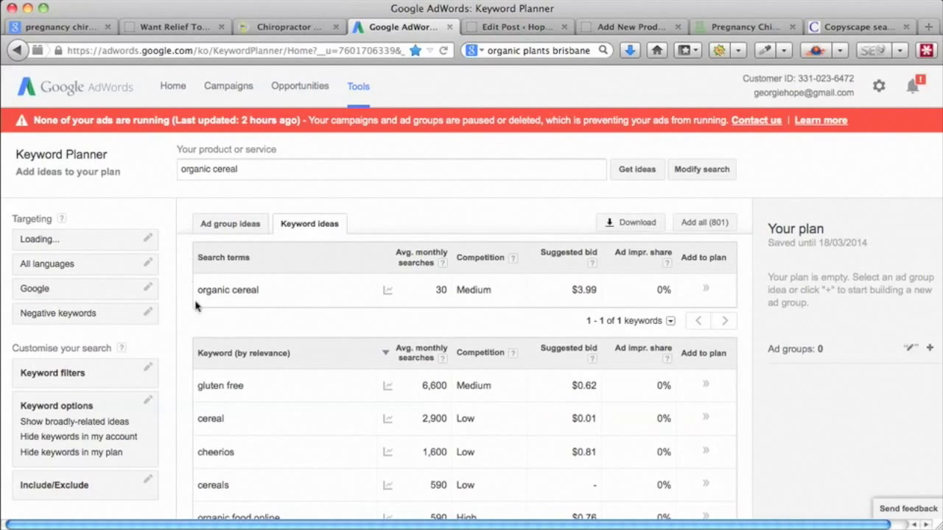
{"action": "scroll", "coordinate": [183, 355], "scroll_direction": "down", "scroll_amount": 2}
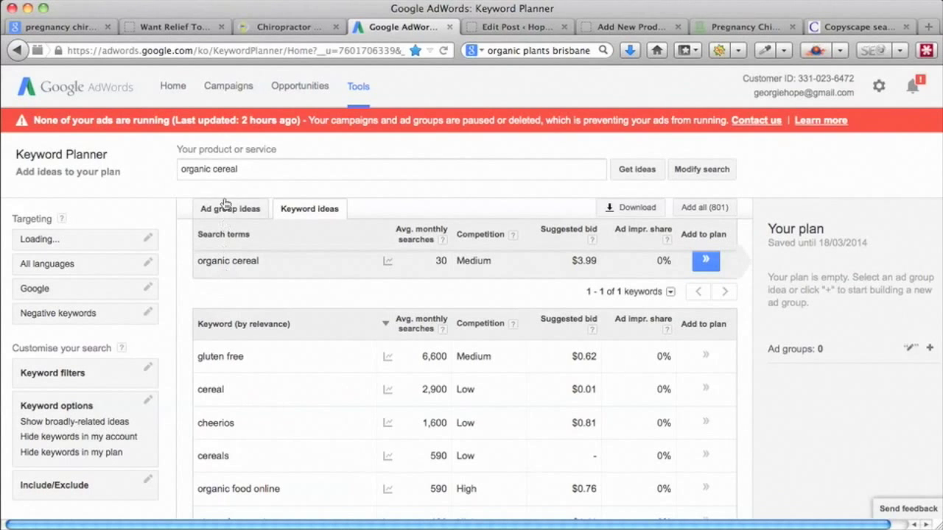
- Filter the organic cereal ideas to terms containing 'organic', leaving 211 ideas
{"action": "left_click_drag", "start_coordinate": [212, 170], "coordinate": [181, 169]}
{"action": "key", "text": "super+c"}
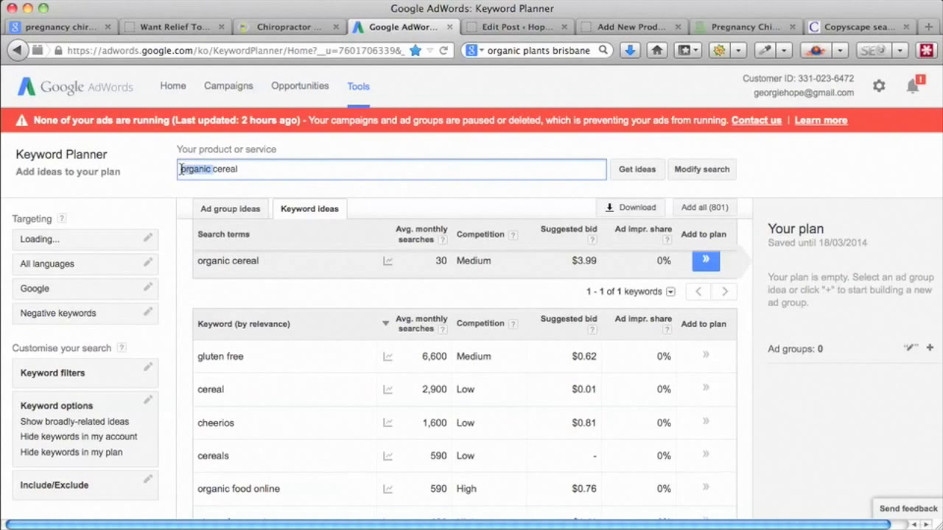
{"action": "left_click", "coordinate": [147, 483]}
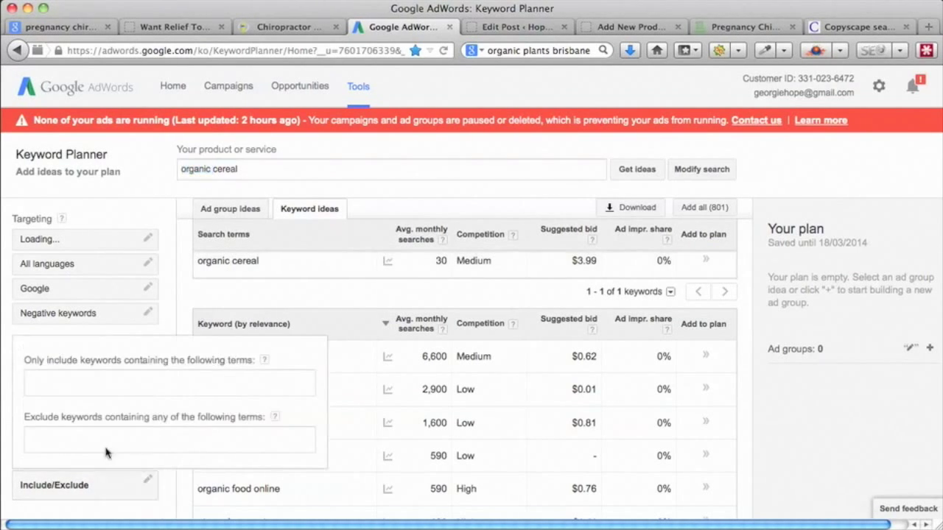
{"action": "left_click", "coordinate": [47, 388]}
{"action": "key", "text": "super+v"}
{"action": "left_click", "coordinate": [147, 172]}
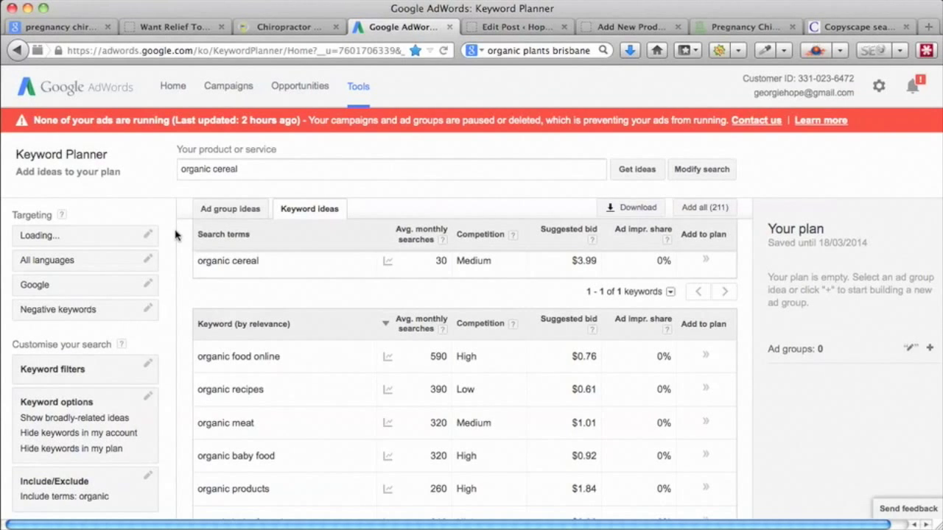
{"action": "scroll", "coordinate": [306, 286], "scroll_direction": "down", "scroll_amount": 2}
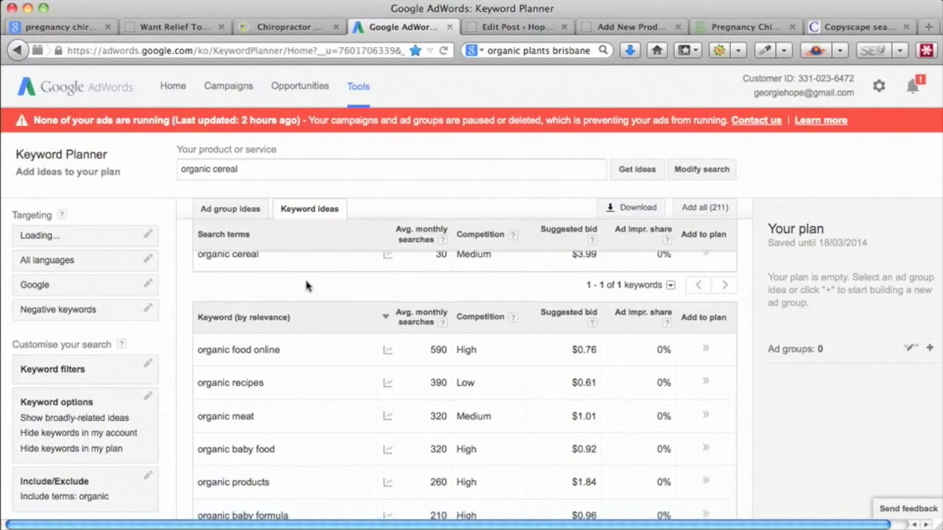
{"action": "scroll", "coordinate": [307, 286], "scroll_direction": "down", "scroll_amount": 1}
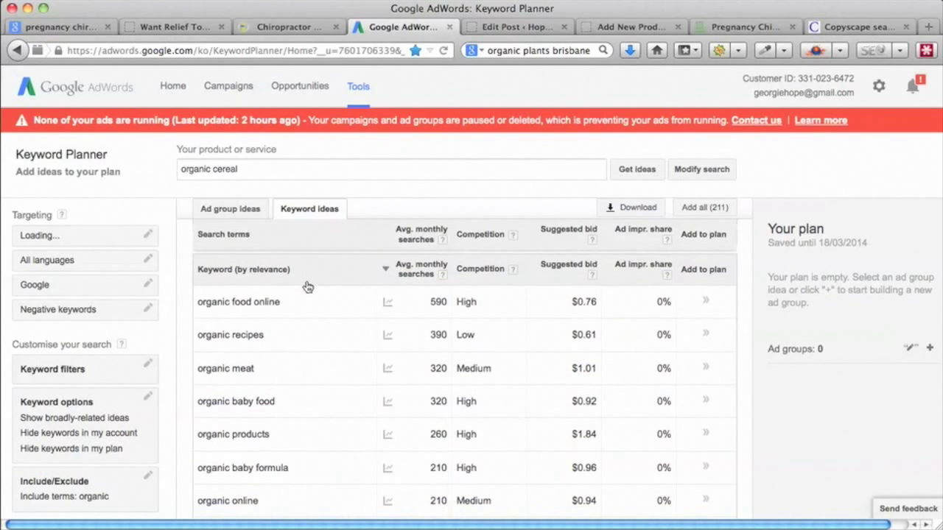
{"action": "scroll", "coordinate": [308, 287], "scroll_direction": "up", "scroll_amount": 3}
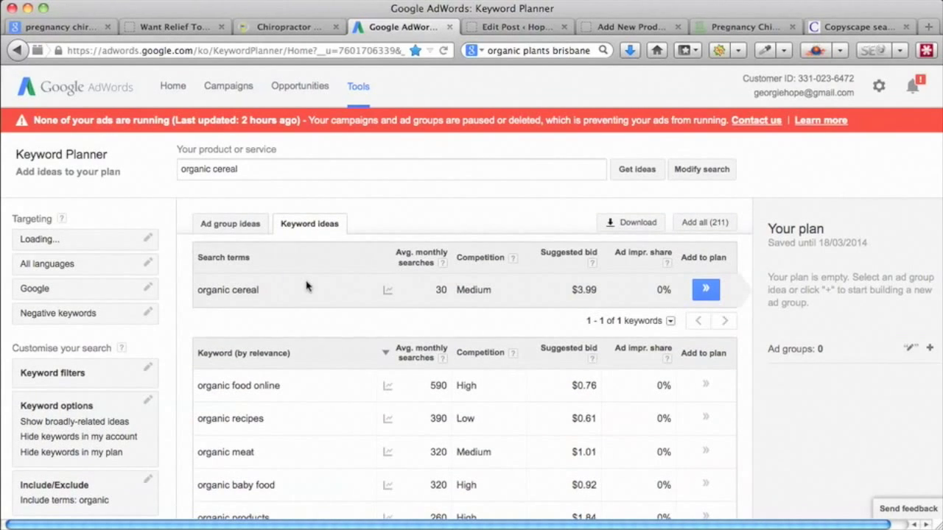
{"action": "scroll", "coordinate": [307, 286], "scroll_direction": "down", "scroll_amount": 4}
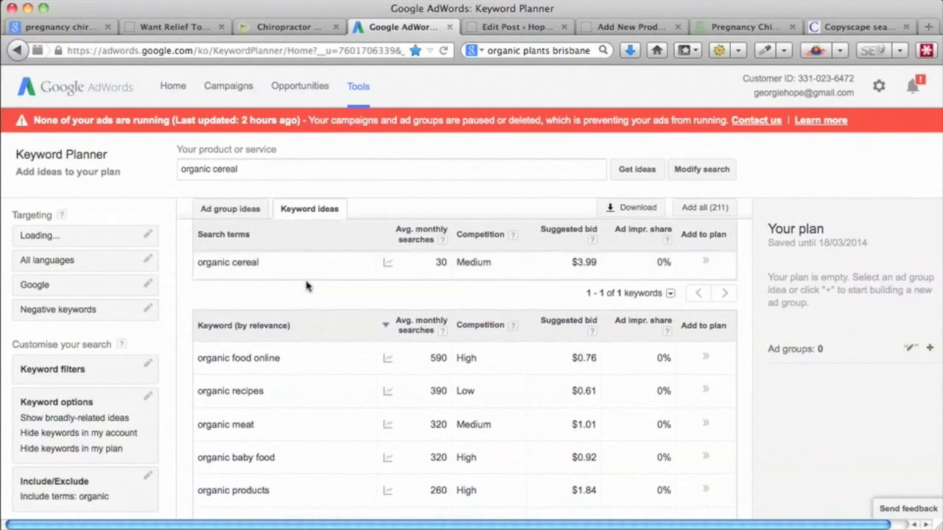
{"action": "scroll", "coordinate": [307, 287], "scroll_direction": "down", "scroll_amount": 10}
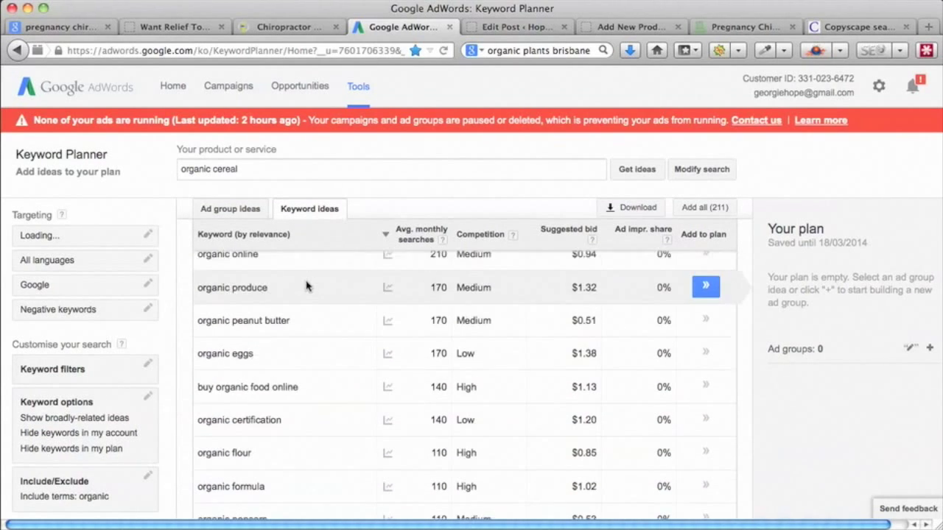
{"action": "scroll", "coordinate": [307, 286], "scroll_direction": "down", "scroll_amount": 8}
{"action": "scroll", "coordinate": [307, 286], "scroll_direction": "up", "scroll_amount": 20}
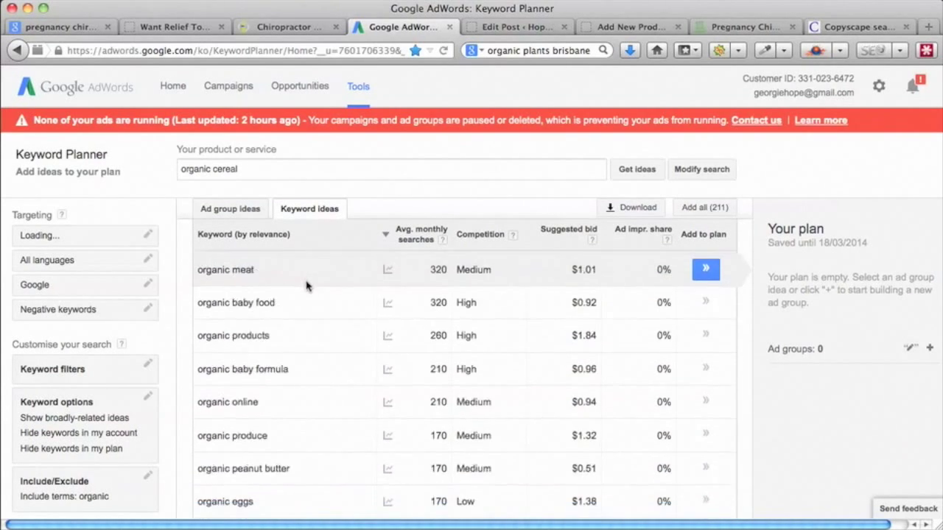
{"action": "left_click", "coordinate": [245, 170]}
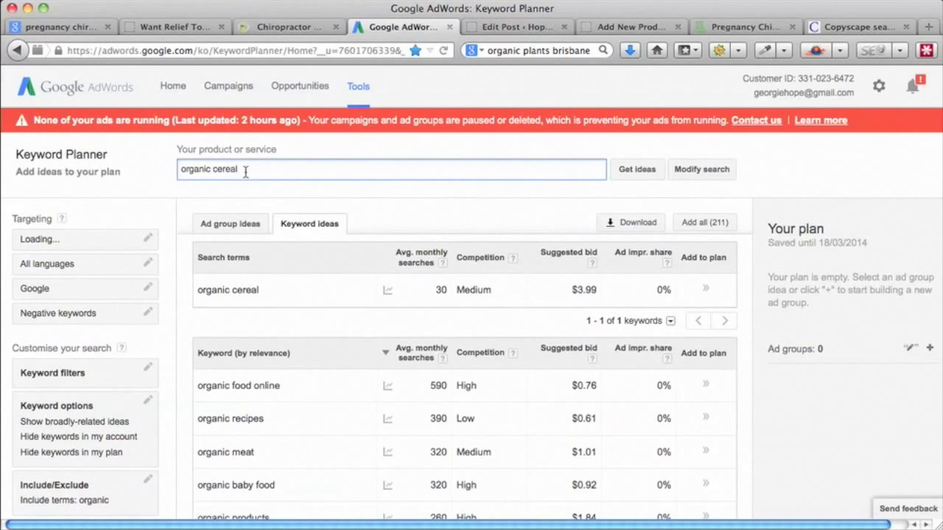
- Add 'organic breakfast cereal' as a second search phrase, get ideas, then return to the product page
{"action": "type", "text": ", organic brea"}
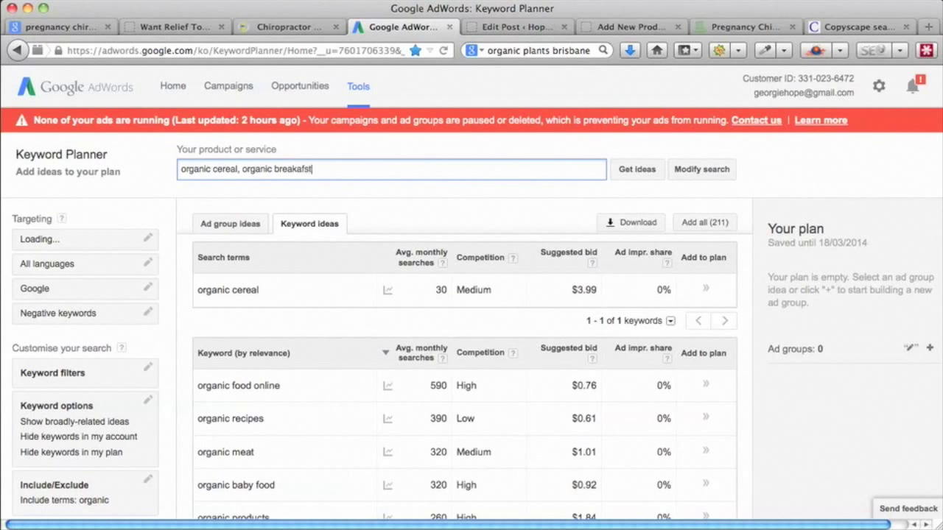
{"action": "type", "text": "kfast cer"}
{"action": "left_click", "coordinate": [635, 169]}
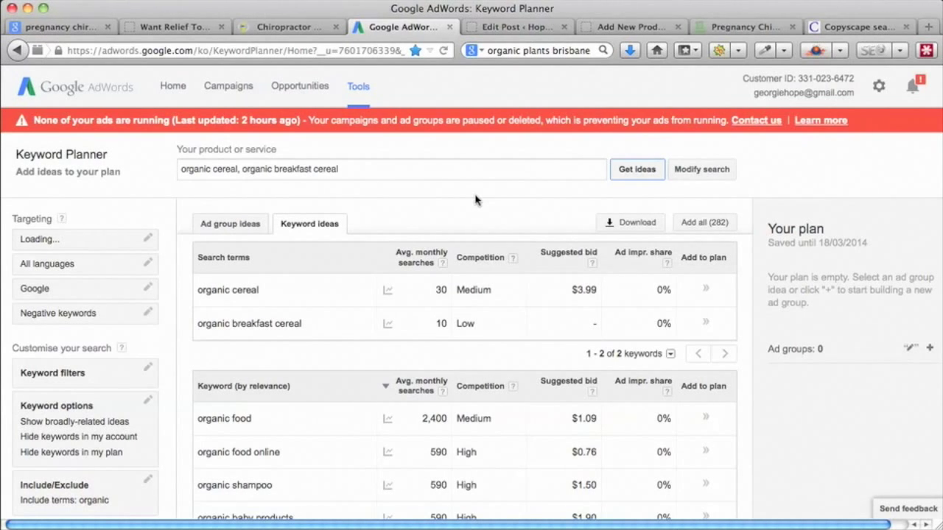
{"action": "left_click", "coordinate": [631, 30]}
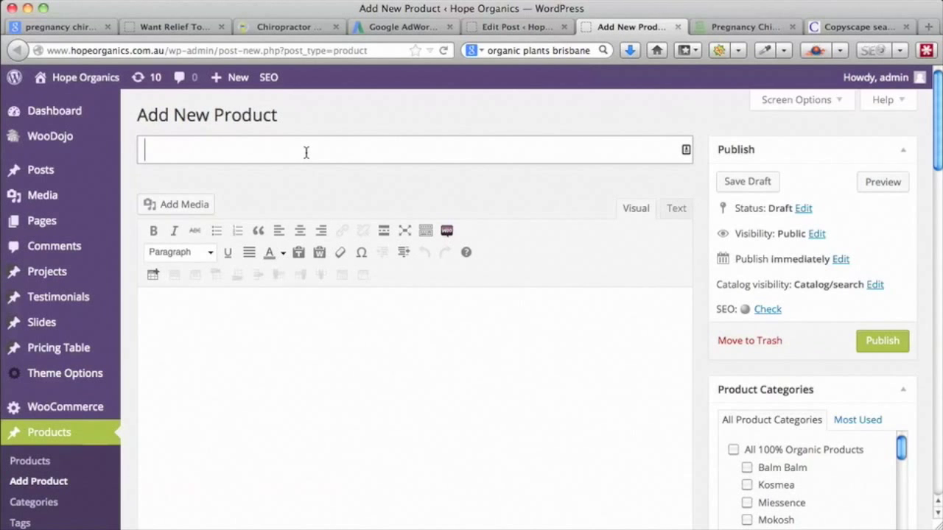
- Enter the product title 'Organic Bluberry Breakfast Cereal'
{"action": "type", "text": "B"}
{"action": "key", "text": "BackSpace"}
{"action": "type", "text": "Organoic"}
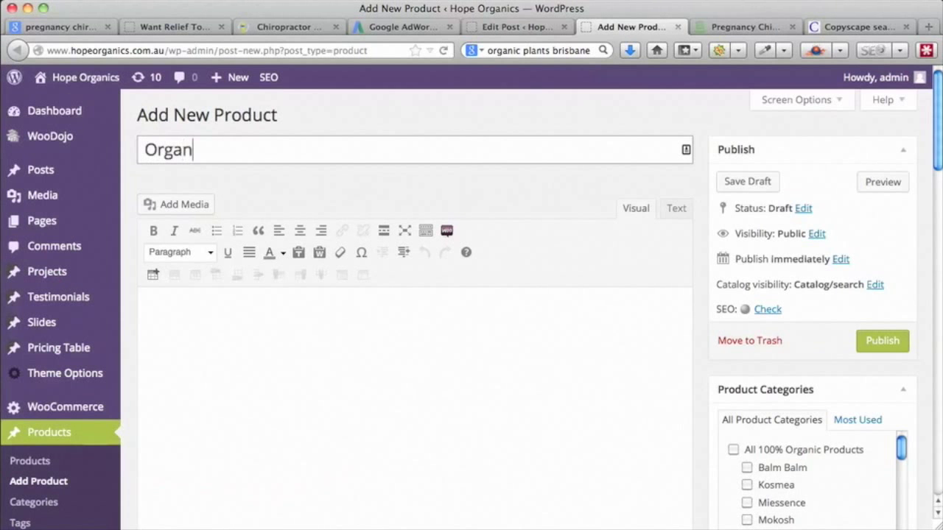
{"action": "key", "text": "BackSpace"}
{"action": "key", "text": "BackSpace"}
{"action": "key", "text": "BackSpace"}
{"action": "type", "text": "ic Bluberry"}
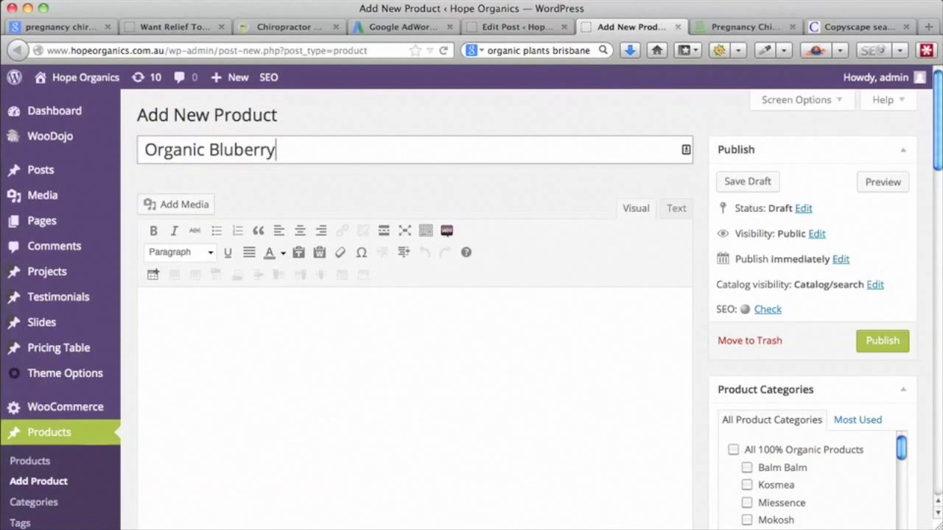
{"action": "type", "text": " Breakfast Cereal"}
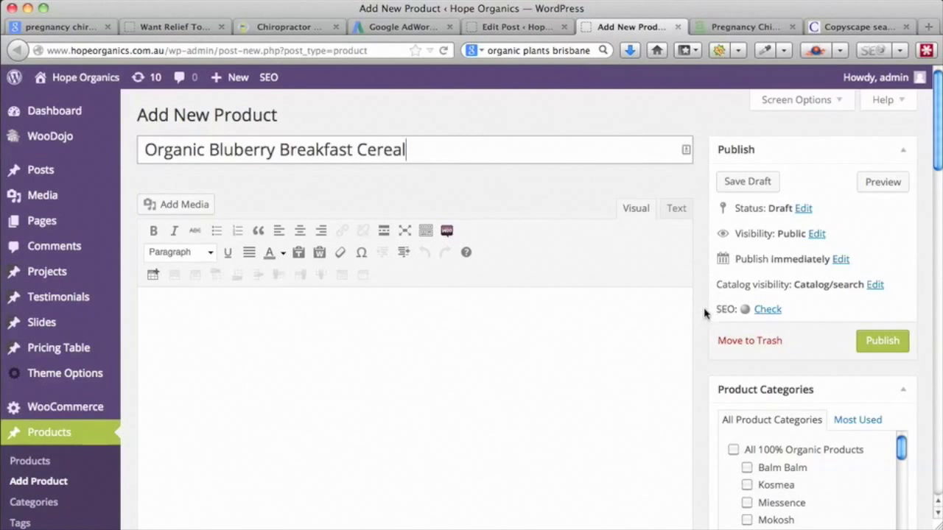
- Set the Yoast SEO title to 'Organic Cereal - Bluberry Breakfast Cereal'
{"action": "scroll", "coordinate": [703, 314], "scroll_direction": "down", "scroll_amount": 10}
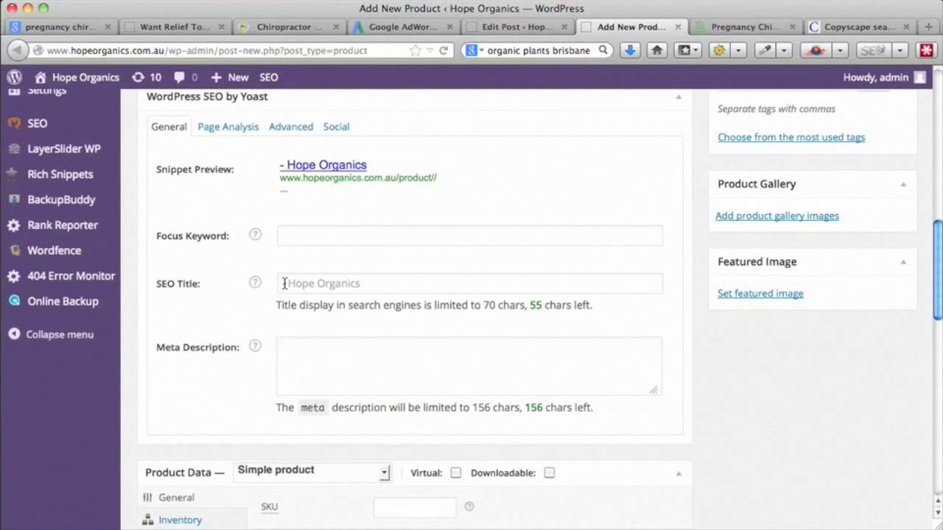
{"action": "left_click", "coordinate": [284, 283]}
{"action": "type", "text": "Organic Cerea"}
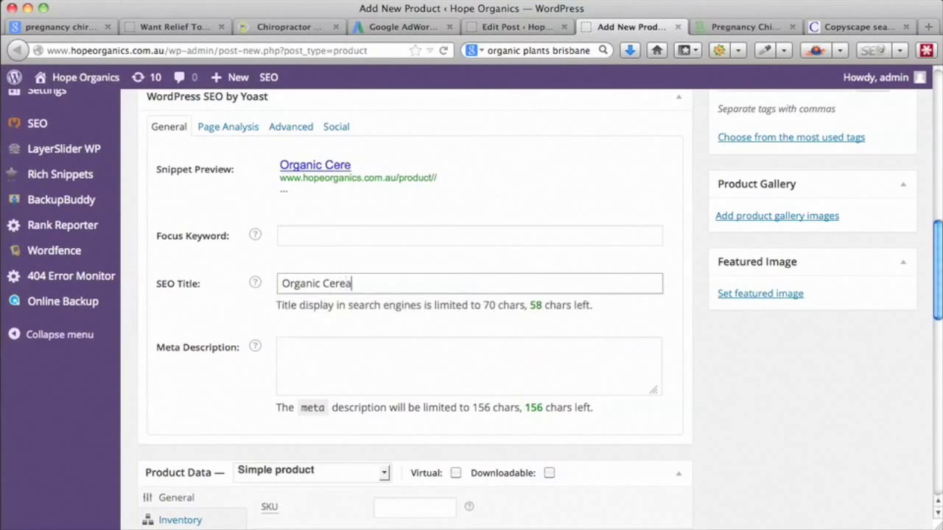
{"action": "type", "text": "l -"}
{"action": "scroll", "coordinate": [400, 284], "scroll_direction": "up", "scroll_amount": 15}
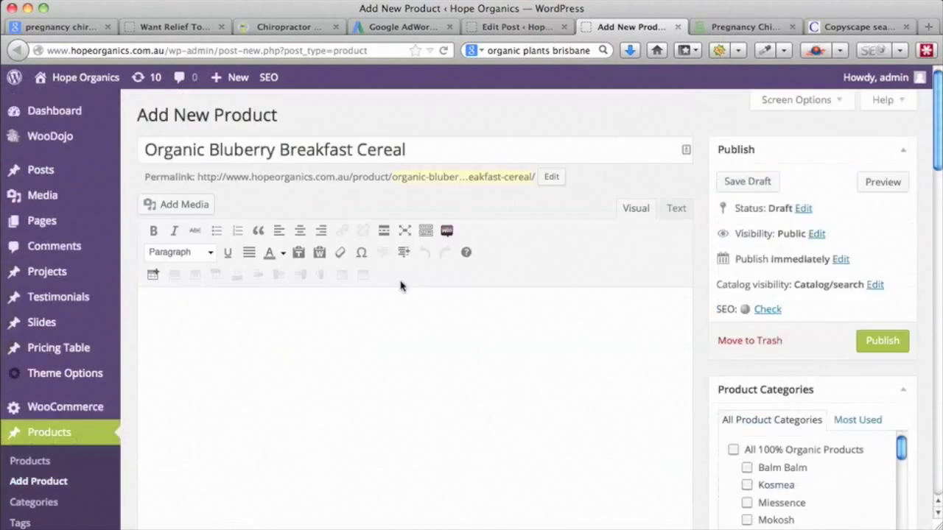
{"action": "left_click_drag", "start_coordinate": [408, 150], "coordinate": [209, 151]}
{"action": "key", "text": "super+c"}
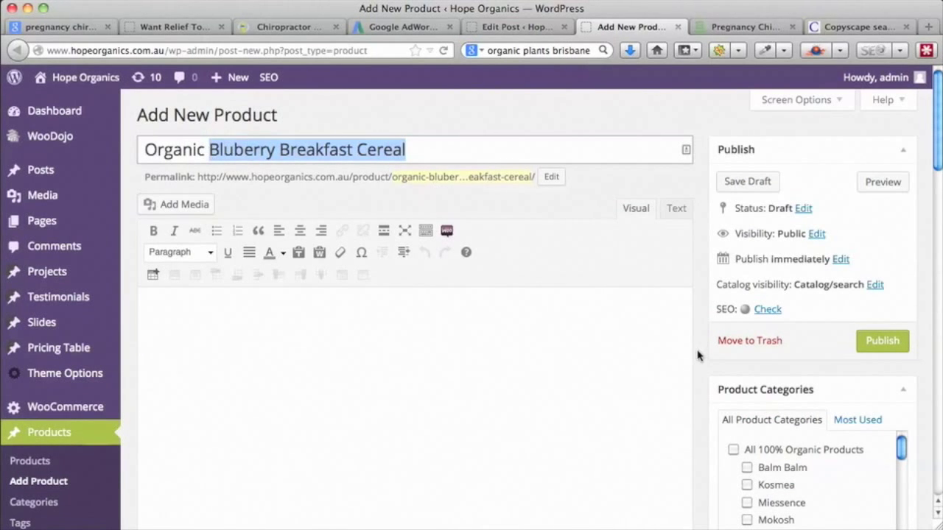
{"action": "scroll", "coordinate": [685, 340], "scroll_direction": "down", "scroll_amount": 15}
{"action": "left_click", "coordinate": [385, 280]}
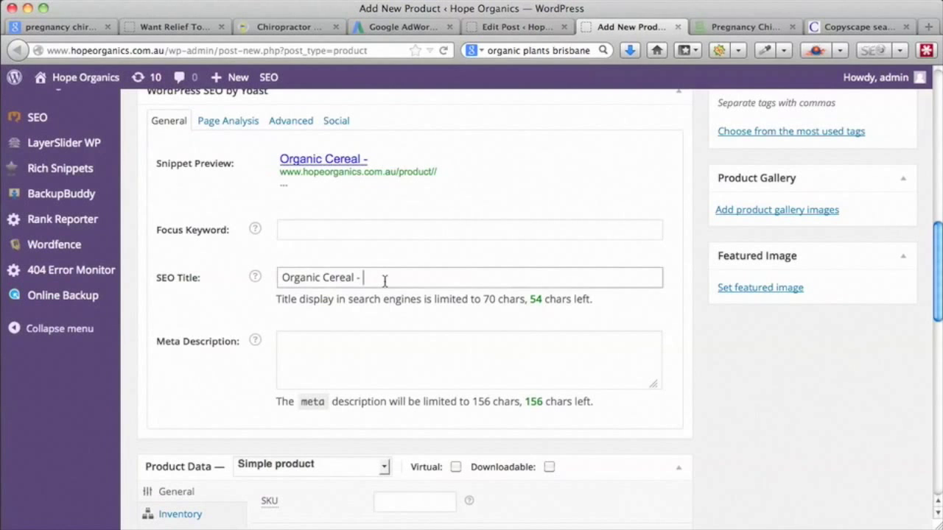
{"action": "key", "text": "super+v"}
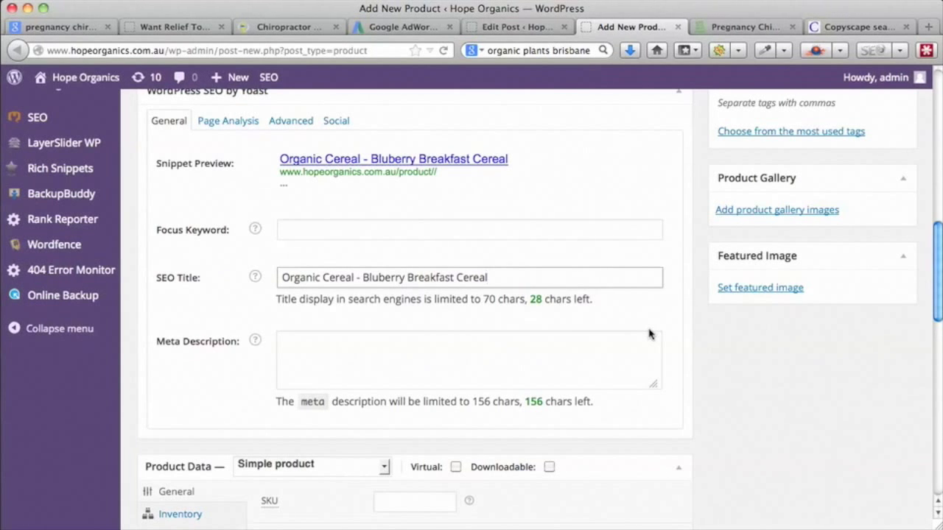
- Copy 'Organic Cereal' from the SEO title into the focus keyword field
{"action": "double_click", "coordinate": [354, 277]}
{"action": "left_click_drag", "start_coordinate": [315, 277], "coordinate": [281, 278]}
{"action": "key", "text": "super+c"}
{"action": "left_click", "coordinate": [299, 229]}
{"action": "key", "text": "super+v"}
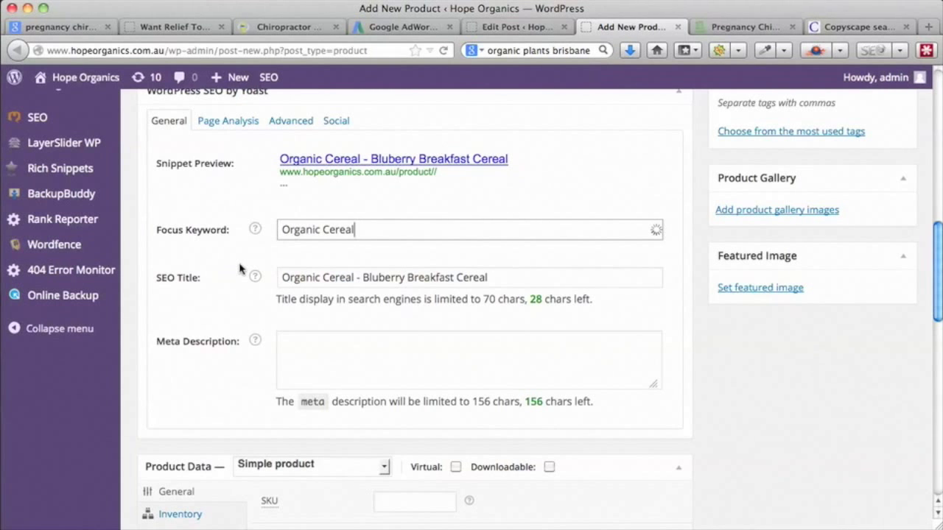
- Write the meta description: SEO title, placeholder brand text, then 'Real organic bluberries with organic oats and wheatgerm'
{"action": "left_click", "coordinate": [311, 345]}
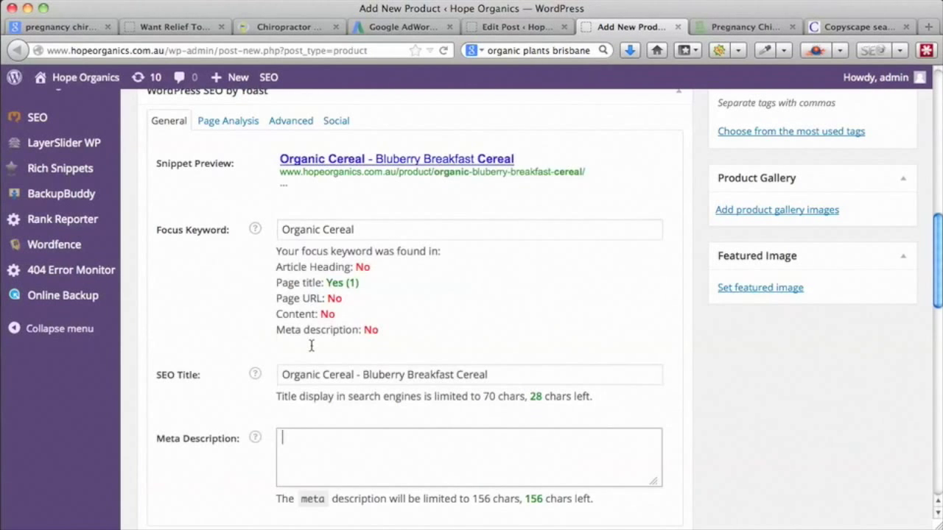
{"action": "key", "text": "super+v"}
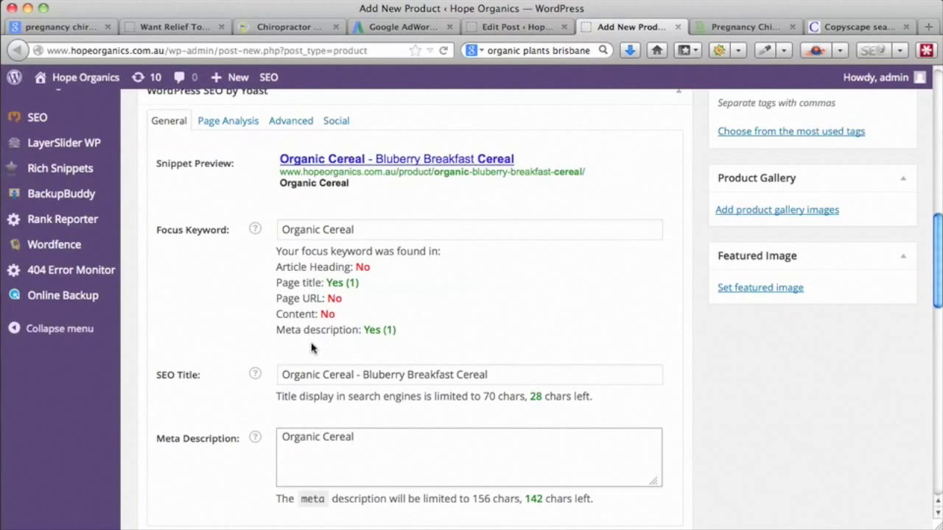
{"action": "left_click_drag", "start_coordinate": [490, 375], "coordinate": [189, 377]}
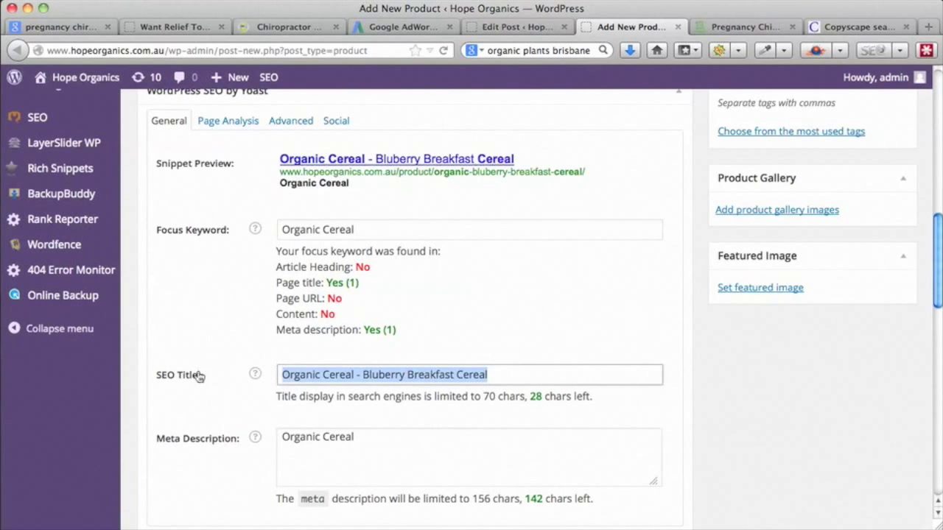
{"action": "left_click_drag", "start_coordinate": [374, 433], "coordinate": [257, 437]}
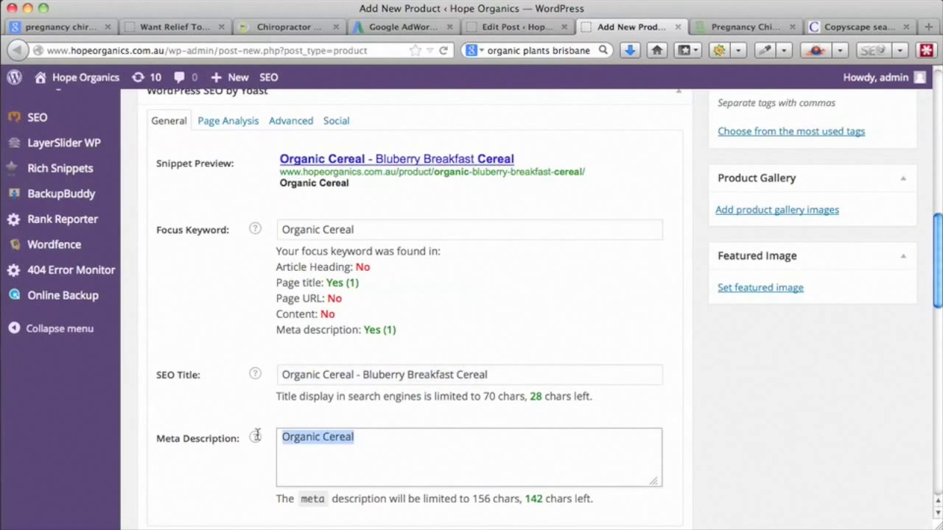
{"action": "key", "text": "super+v"}
{"action": "type", "text": "by dsc"}
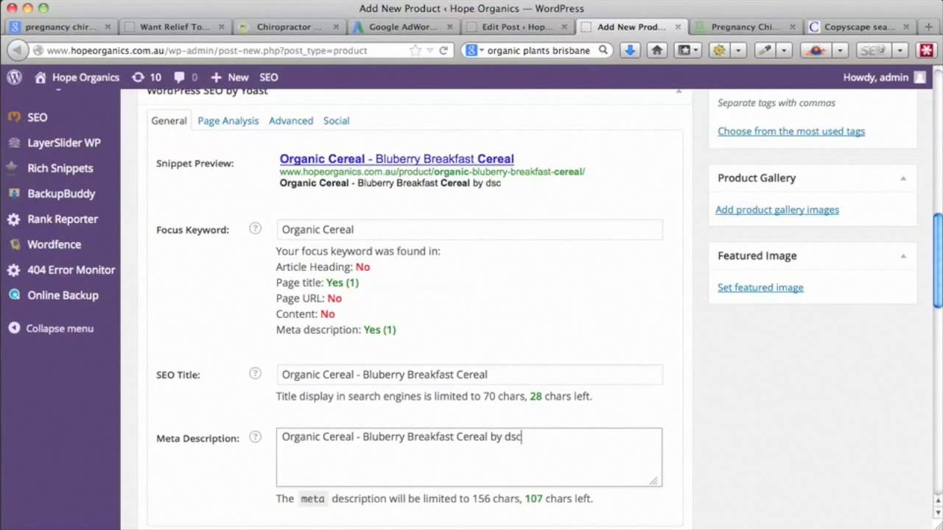
{"action": "type", "text": "kwe;l cblwkl. Real organic bluberries "}
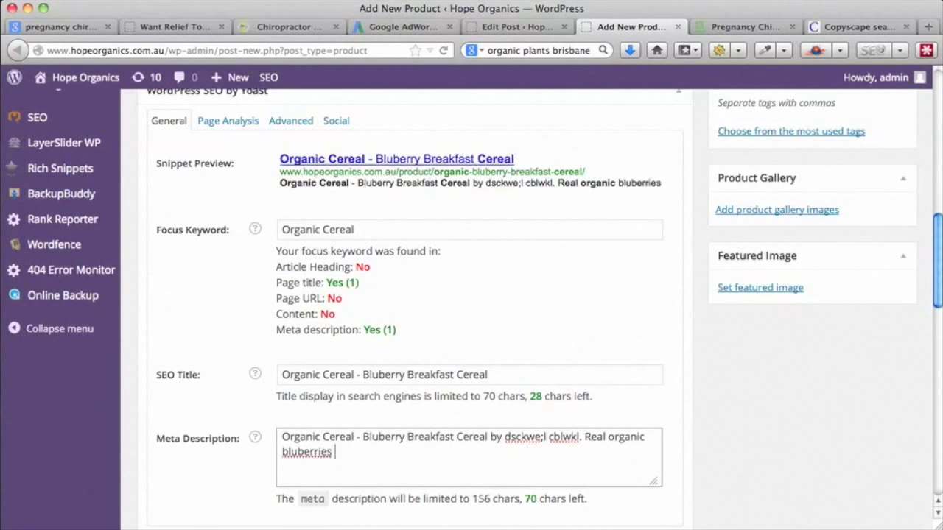
{"action": "type", "text": "with o"}
{"action": "key", "text": "BackSpace"}
{"action": "type", "text": "organic "}
{"action": "type", "text": "oats"}
{"action": "type", "text": " and "}
{"action": "type", "text": "r"}
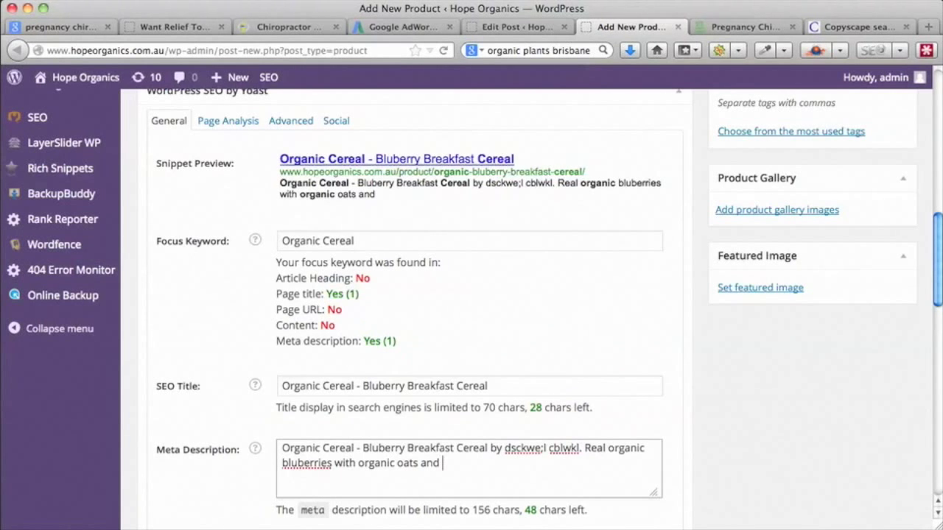
{"action": "type", "text": "wheatger"}
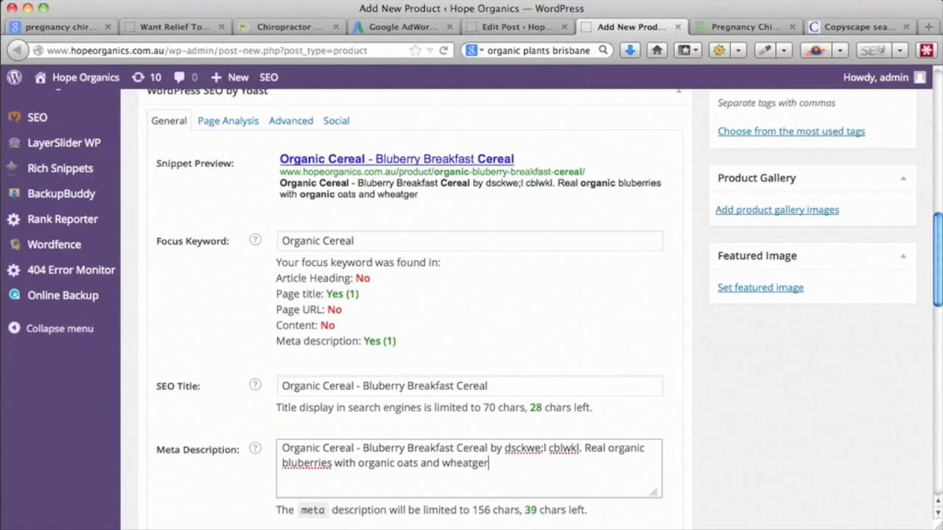
{"action": "type", "text": "m"}
{"action": "scroll", "coordinate": [630, 442], "scroll_direction": "up", "scroll_amount": 3}
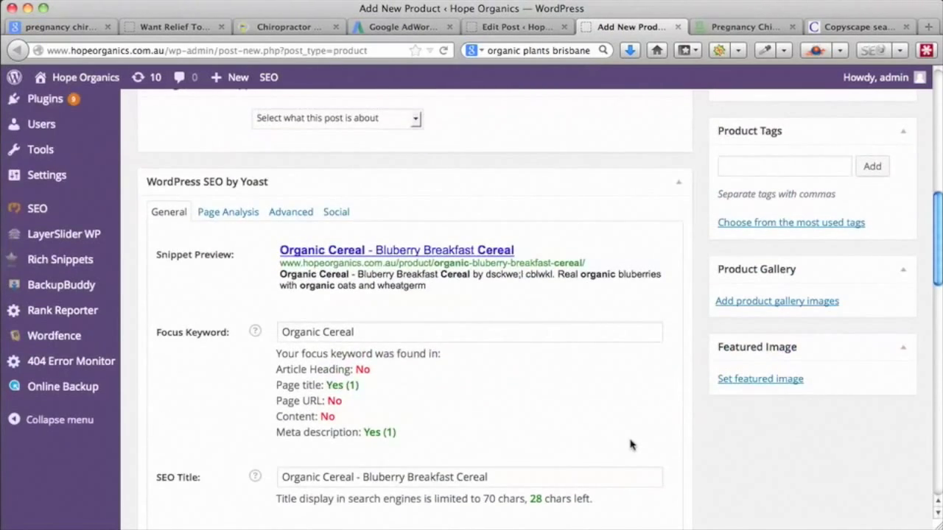
{"action": "scroll", "coordinate": [629, 444], "scroll_direction": "up", "scroll_amount": 15}
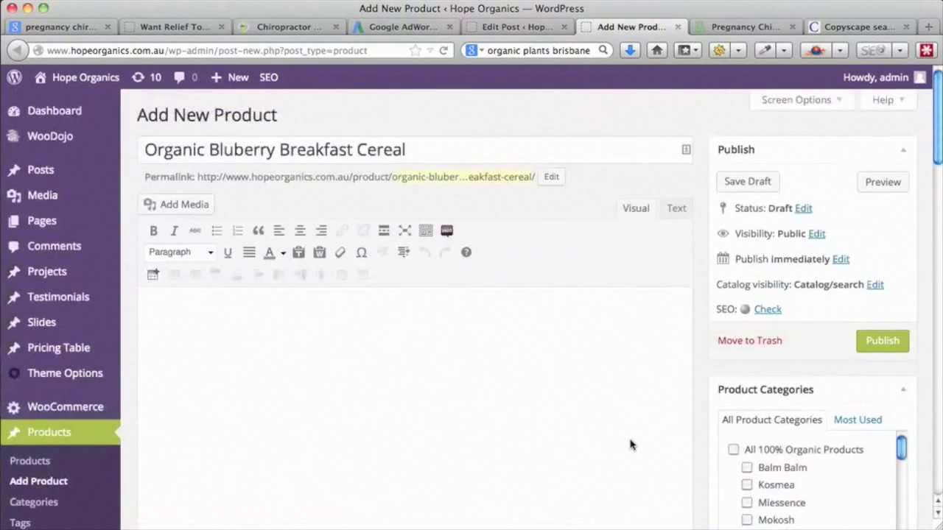
{"action": "scroll", "coordinate": [630, 444], "scroll_direction": "down", "scroll_amount": 15}
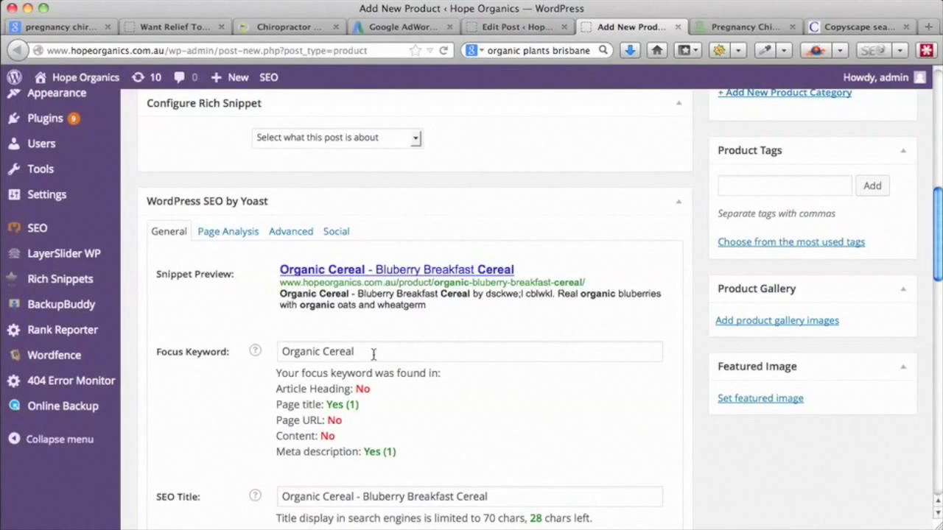
{"action": "scroll", "coordinate": [568, 420], "scroll_direction": "up", "scroll_amount": 1}
{"action": "scroll", "coordinate": [568, 420], "scroll_direction": "up", "scroll_amount": 15}
{"action": "scroll", "coordinate": [569, 420], "scroll_direction": "down", "scroll_amount": 15}
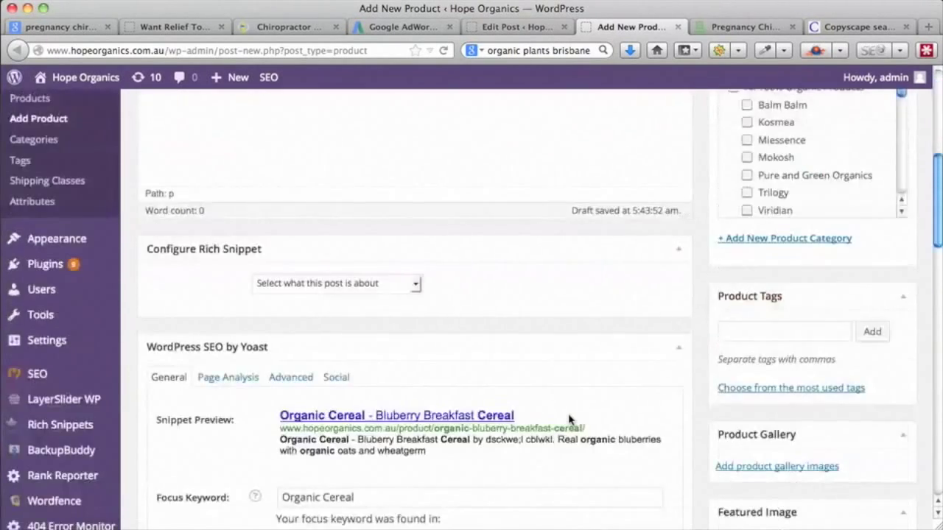
{"action": "left_click_drag", "start_coordinate": [489, 483], "coordinate": [268, 483]}
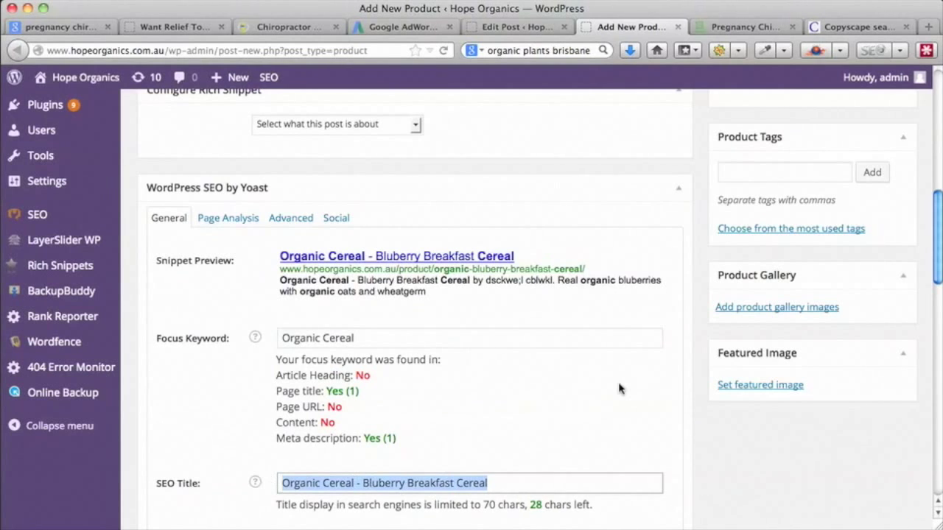
{"action": "scroll", "coordinate": [619, 389], "scroll_direction": "up", "scroll_amount": 15}
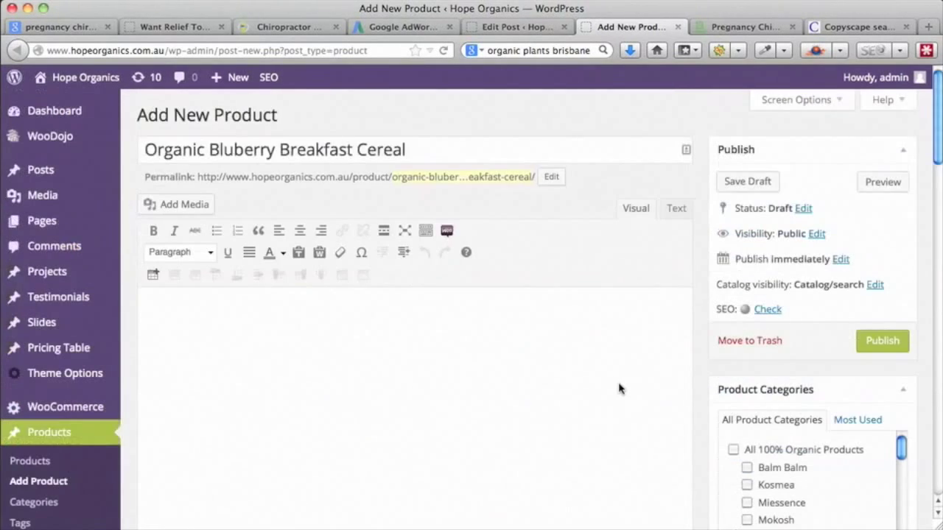
- Replace the permalink slug with the SEO title, dropping the dash and the trailing 'Cereal'
{"action": "left_click", "coordinate": [552, 177]}
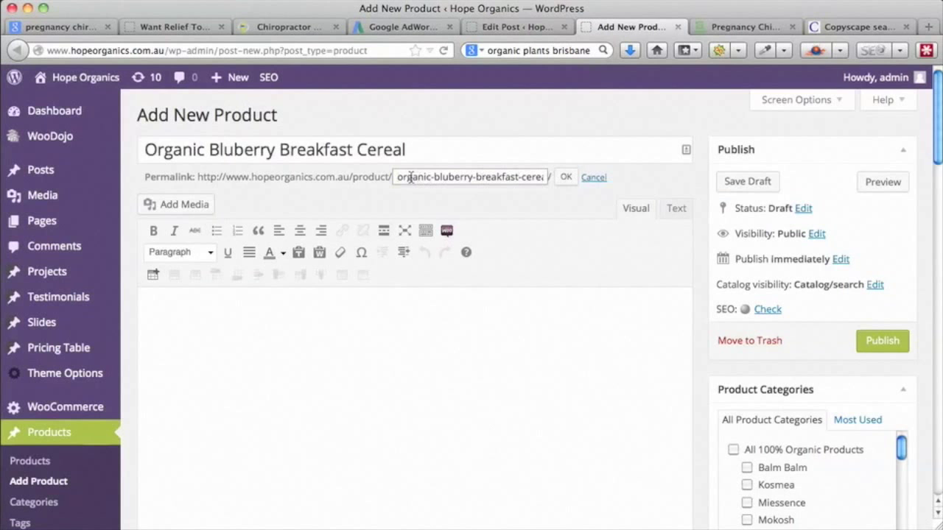
{"action": "left_click_drag", "start_coordinate": [397, 177], "coordinate": [557, 185]}
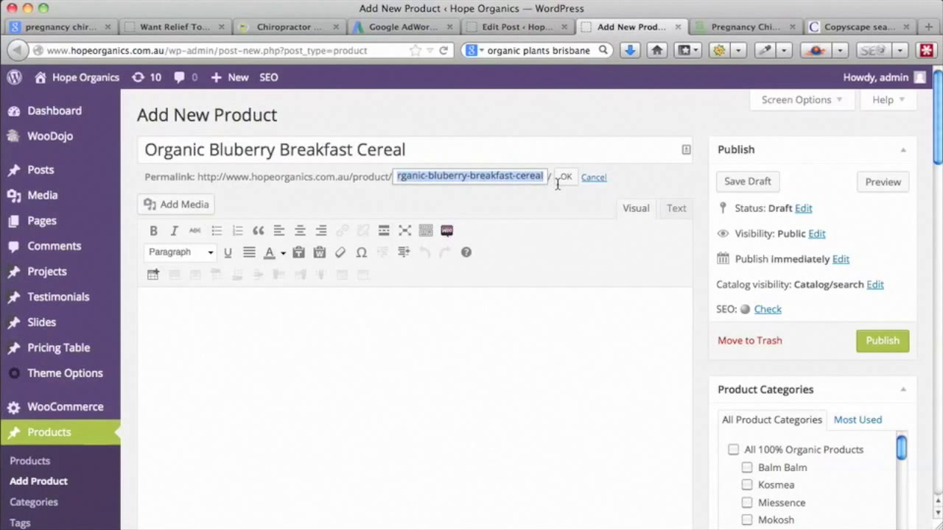
{"action": "key", "text": "super+v"}
{"action": "left_click", "coordinate": [428, 177]}
{"action": "key", "text": "BackSpace"}
{"action": "key", "text": "BackSpace"}
{"action": "left_click_drag", "start_coordinate": [516, 175], "coordinate": [558, 176]}
{"action": "key", "text": "BackSpace"}
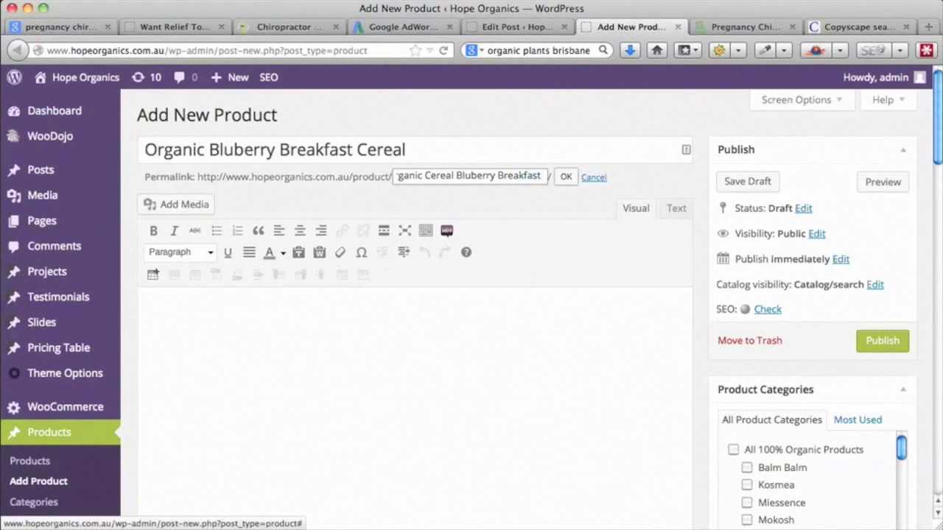
{"action": "left_click", "coordinate": [568, 180]}
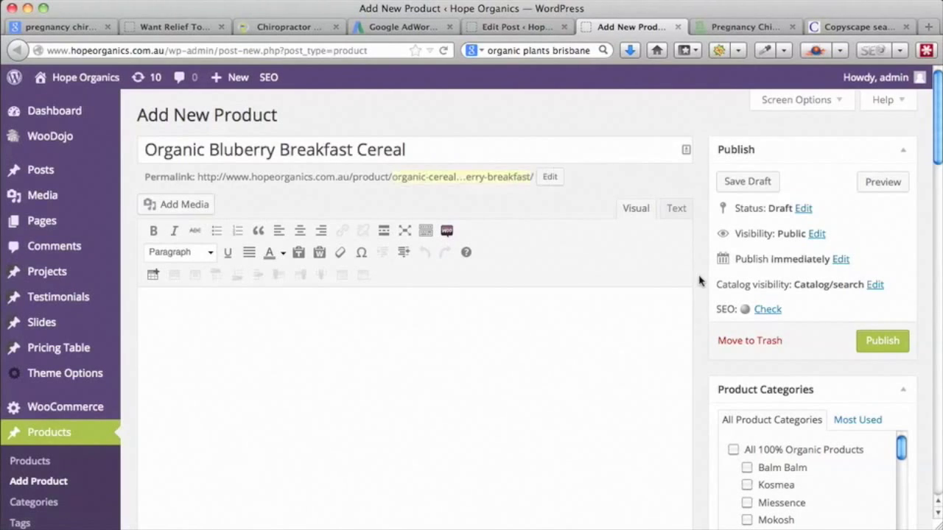
{"action": "scroll", "coordinate": [700, 280], "scroll_direction": "down", "scroll_amount": 4}
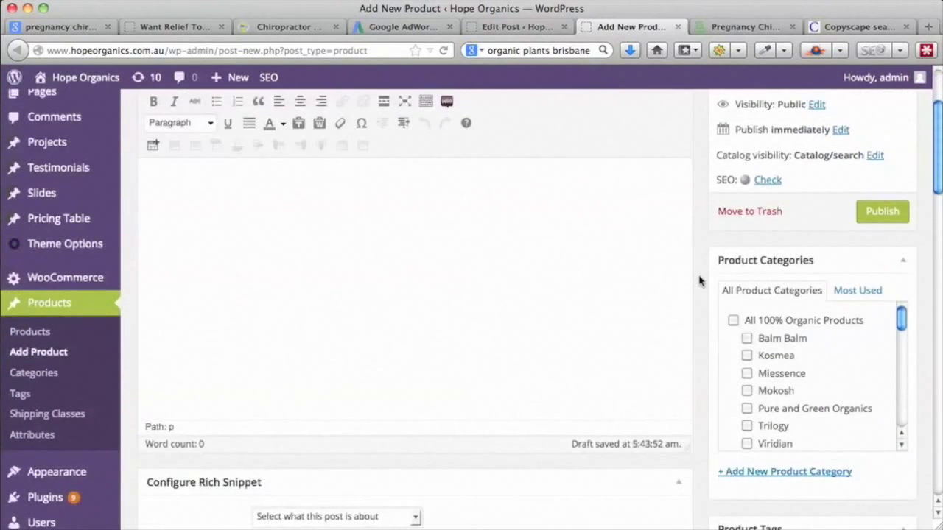
{"action": "scroll", "coordinate": [700, 280], "scroll_direction": "down", "scroll_amount": 2}
{"action": "scroll", "coordinate": [699, 280], "scroll_direction": "up", "scroll_amount": 6}
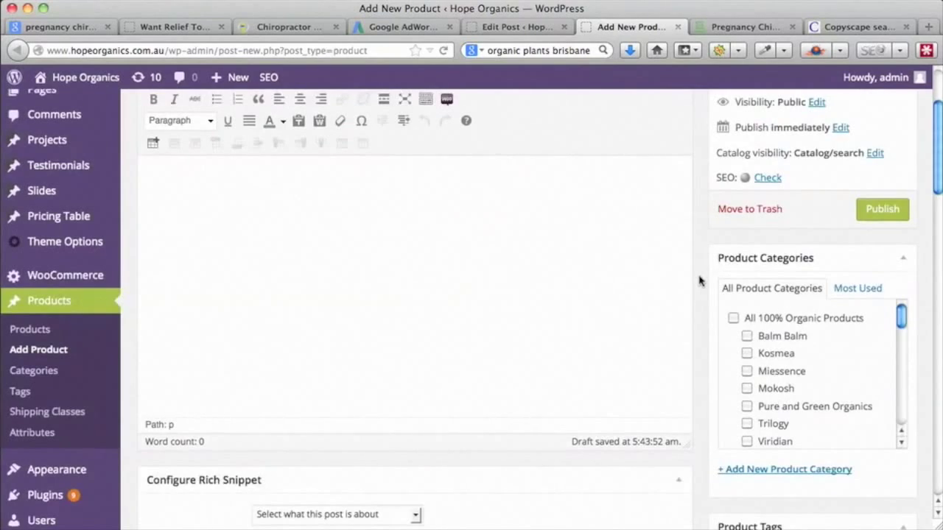
{"action": "scroll", "coordinate": [699, 280], "scroll_direction": "up", "scroll_amount": 1}
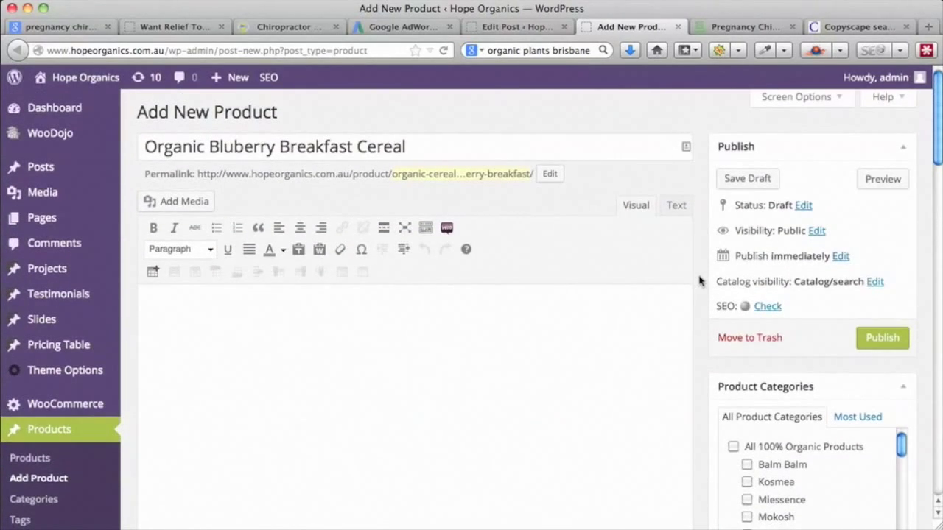
{"action": "left_click", "coordinate": [252, 313]}
{"action": "scroll", "coordinate": [694, 294], "scroll_direction": "down", "scroll_amount": 1}
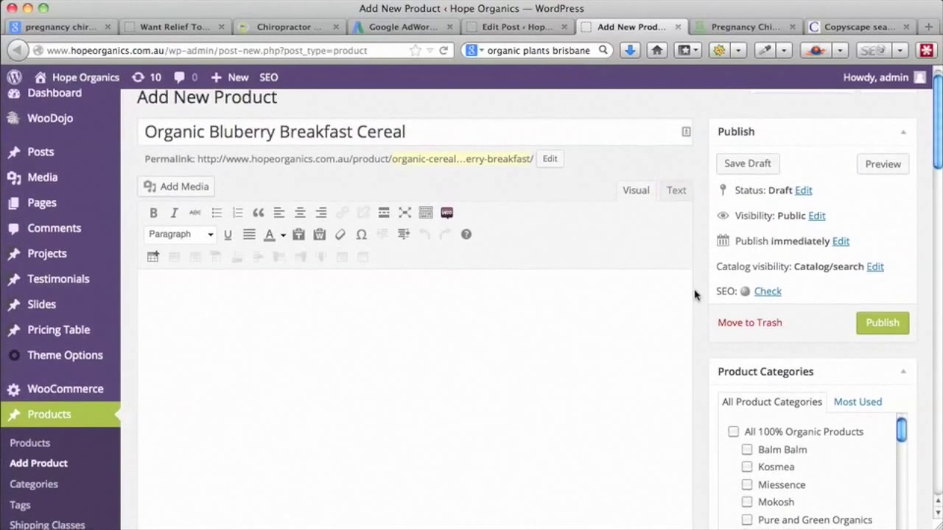
{"action": "scroll", "coordinate": [694, 295], "scroll_direction": "down", "scroll_amount": 1}
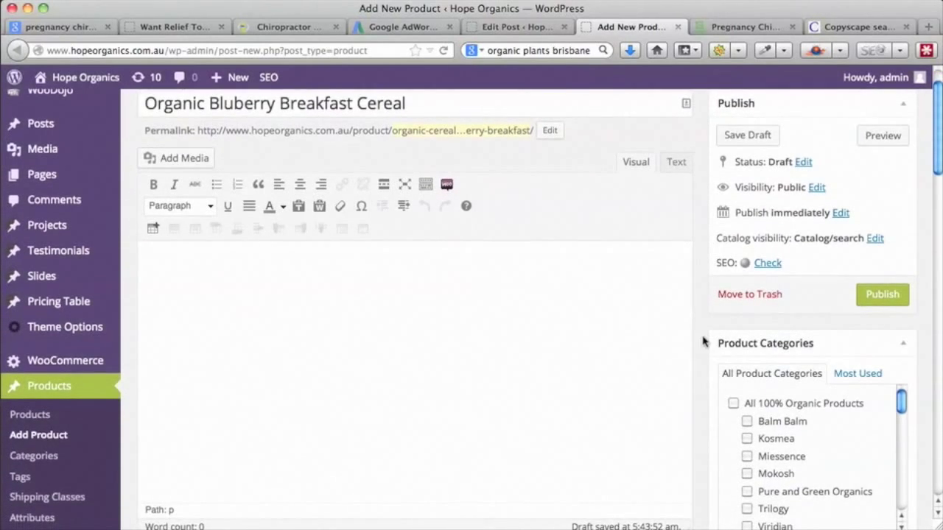
{"action": "scroll", "coordinate": [701, 342], "scroll_direction": "down", "scroll_amount": 3}
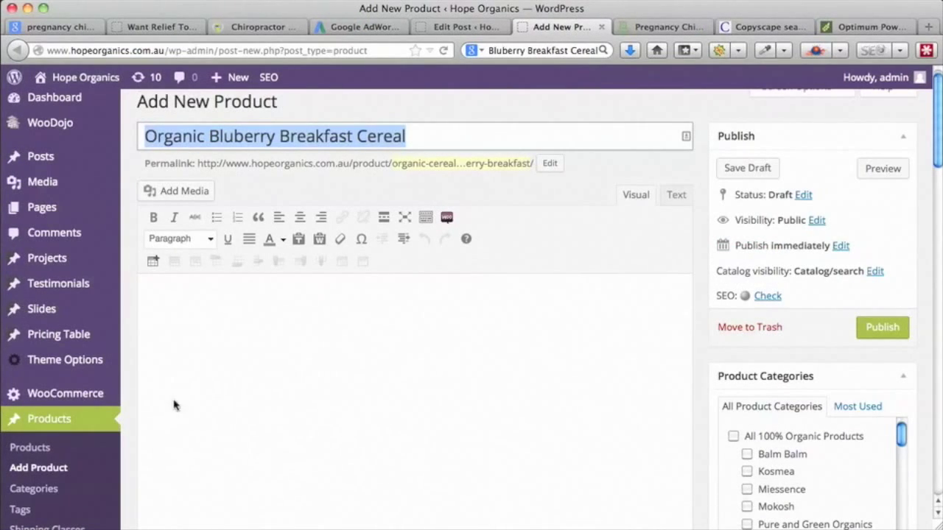
{"action": "scroll", "coordinate": [566, 408], "scroll_direction": "down", "scroll_amount": 3}
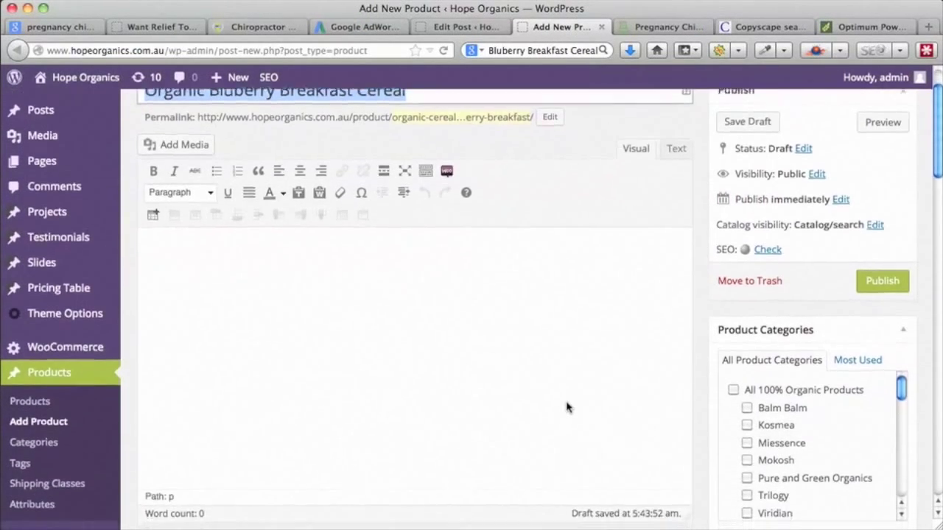
{"action": "scroll", "coordinate": [566, 407], "scroll_direction": "down", "scroll_amount": 10}
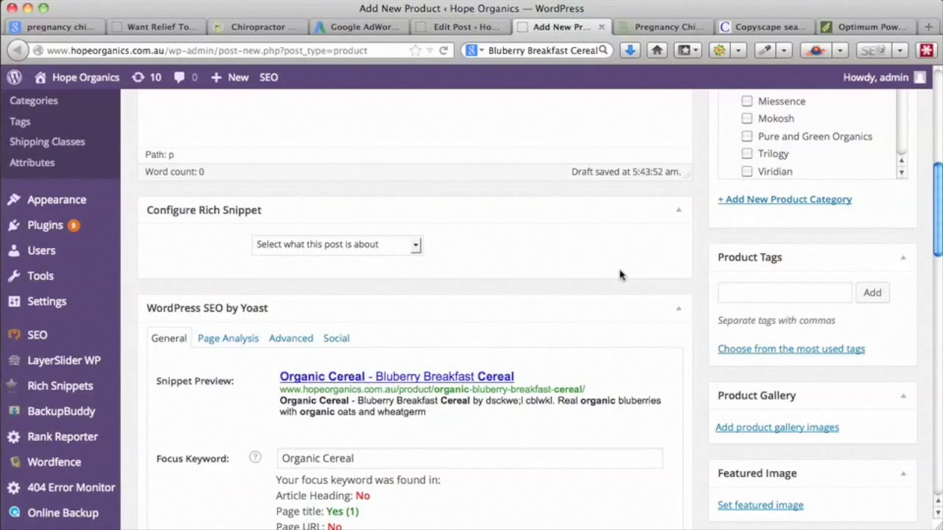
{"action": "scroll", "coordinate": [619, 274], "scroll_direction": "down", "scroll_amount": 3}
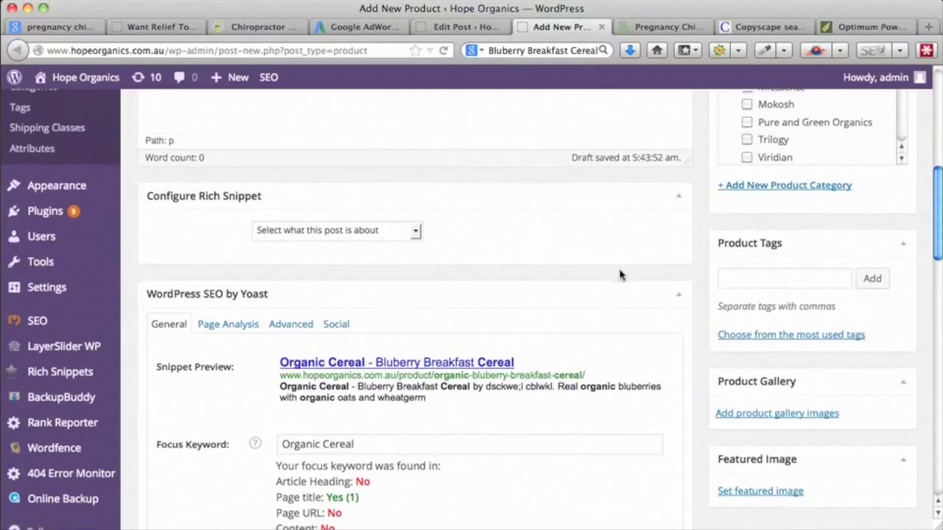
{"action": "scroll", "coordinate": [620, 275], "scroll_direction": "down", "scroll_amount": 1}
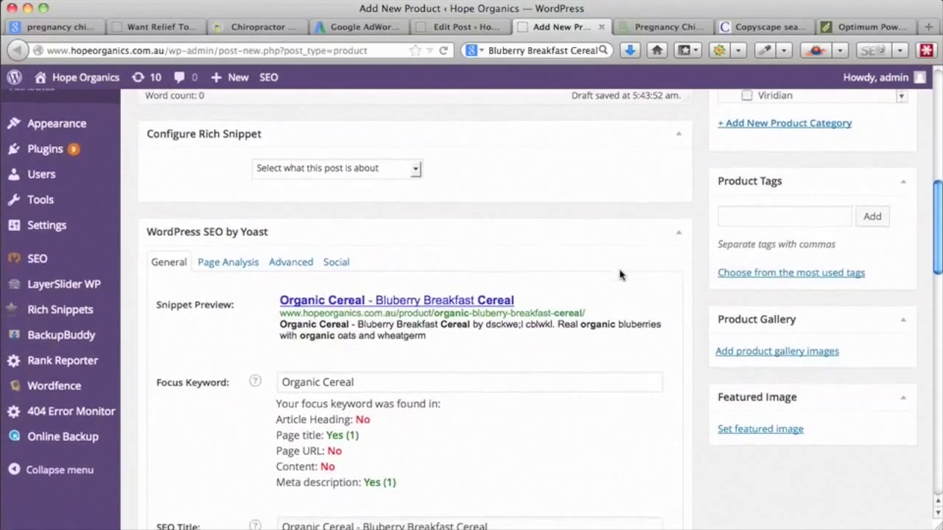
{"action": "scroll", "coordinate": [619, 275], "scroll_direction": "down", "scroll_amount": 6}
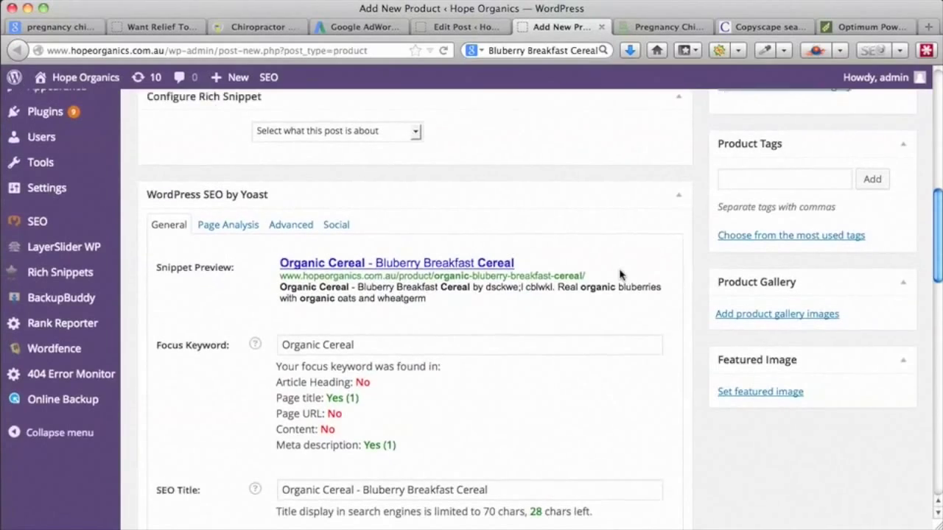
{"action": "scroll", "coordinate": [619, 275], "scroll_direction": "down", "scroll_amount": 10}
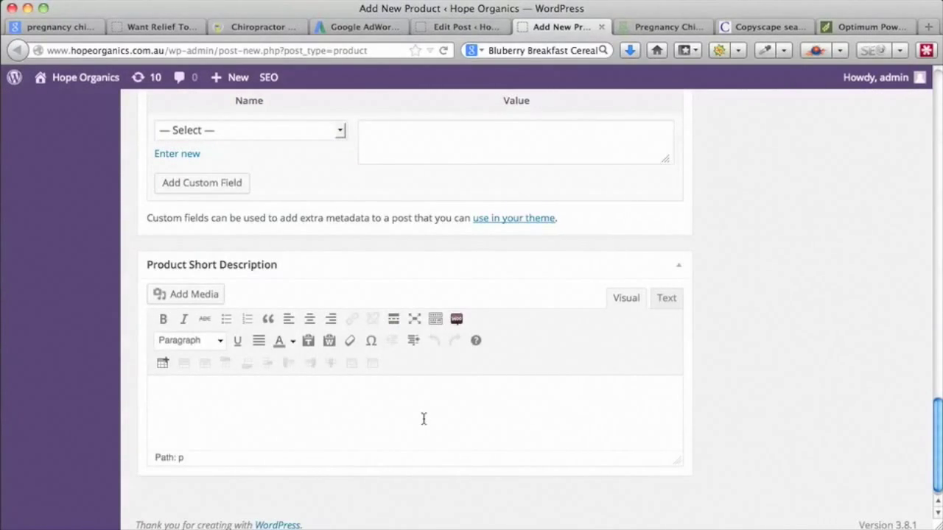
{"action": "scroll", "coordinate": [424, 419], "scroll_direction": "up", "scroll_amount": 15}
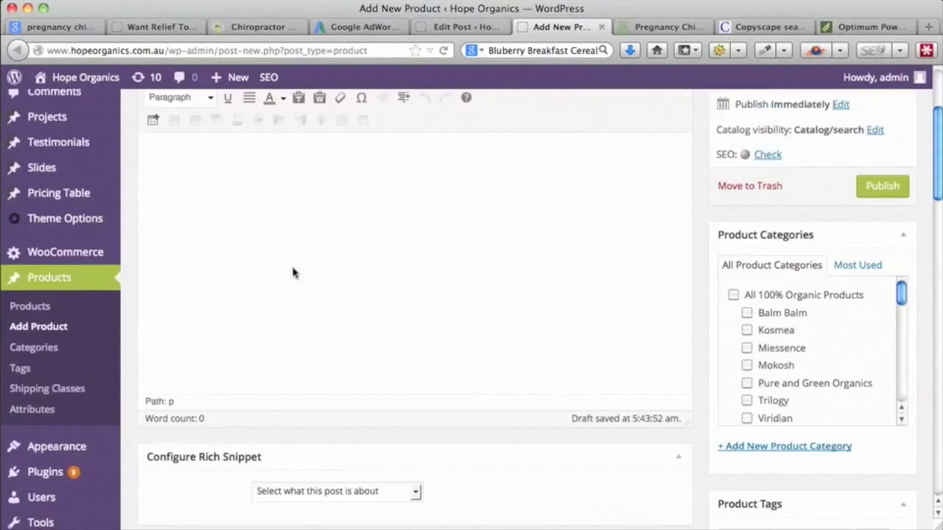
{"action": "scroll", "coordinate": [402, 371], "scroll_direction": "up", "scroll_amount": 1}
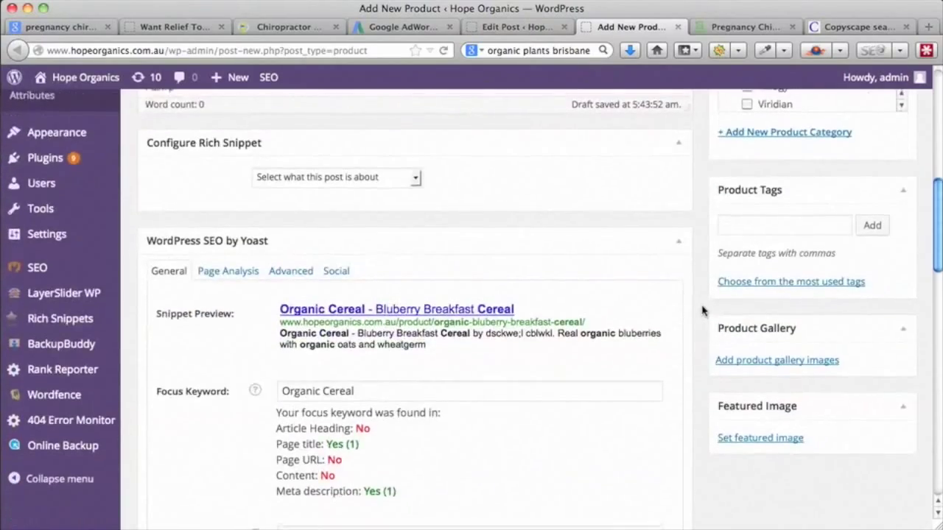
{"action": "scroll", "coordinate": [702, 310], "scroll_direction": "up", "scroll_amount": 5}
{"action": "scroll", "coordinate": [702, 311], "scroll_direction": "up", "scroll_amount": 5}
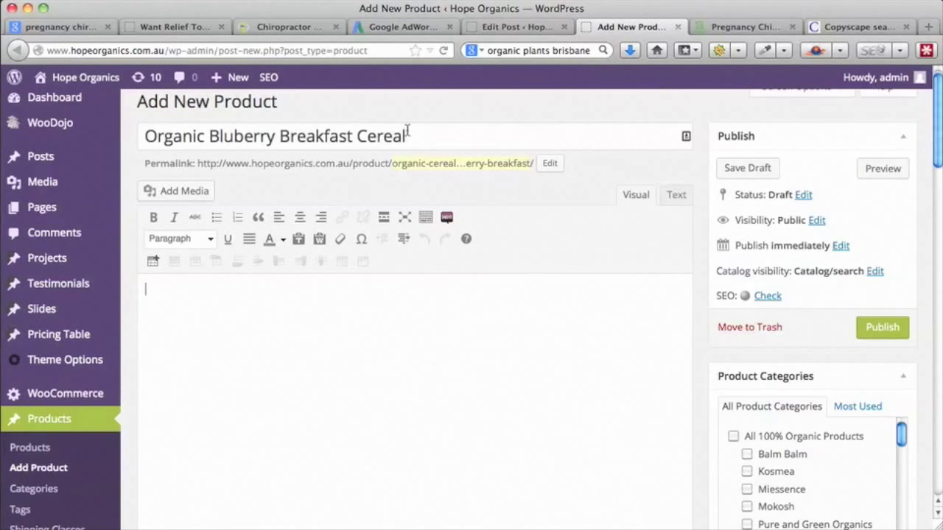
- Search Google in a new tab for the product title 'Organic Bluberry Breakfast Cereal'
{"action": "left_click", "coordinate": [402, 179]}
{"action": "left_click_drag", "start_coordinate": [404, 179], "coordinate": [143, 184]}
{"action": "key", "text": "super+c"}
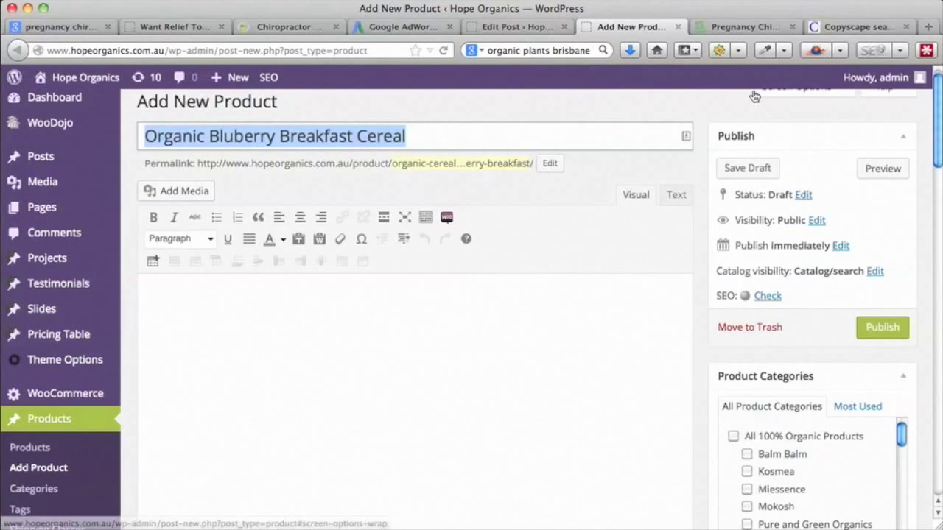
{"action": "left_click", "coordinate": [928, 26]}
{"action": "left_click", "coordinate": [530, 52]}
{"action": "key", "text": "super+v"}
{"action": "key", "text": "Return"}
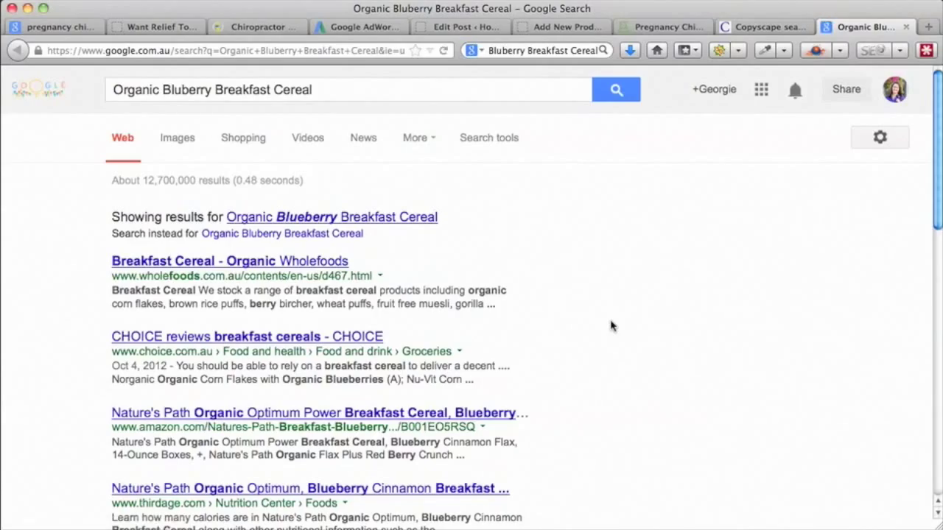
{"action": "scroll", "coordinate": [611, 325], "scroll_direction": "down", "scroll_amount": 2}
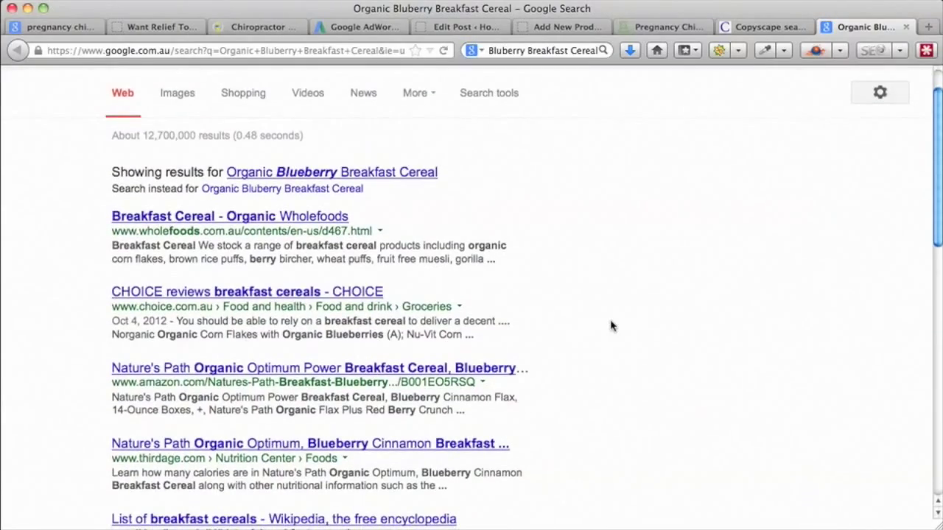
{"action": "scroll", "coordinate": [611, 326], "scroll_direction": "down", "scroll_amount": 2}
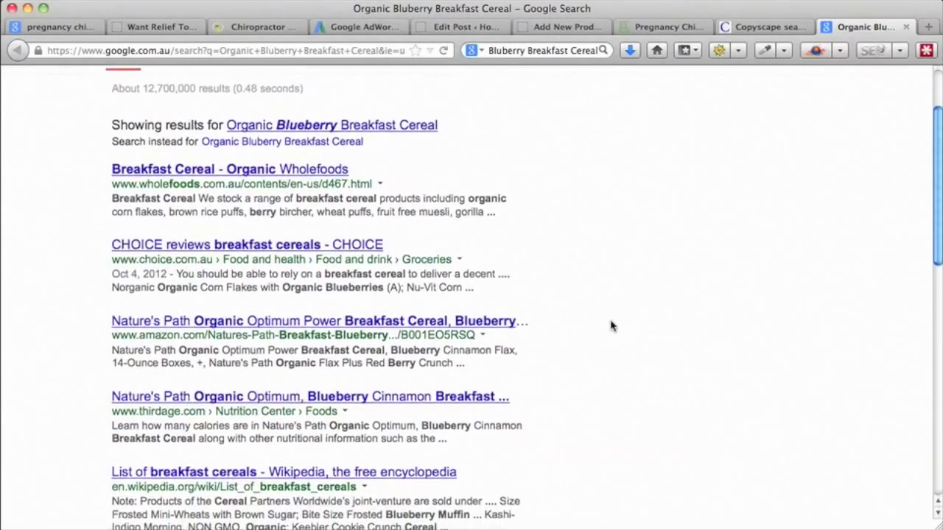
- Read the ThirdAge nutrition page for the cereal
{"action": "left_click", "coordinate": [249, 402]}
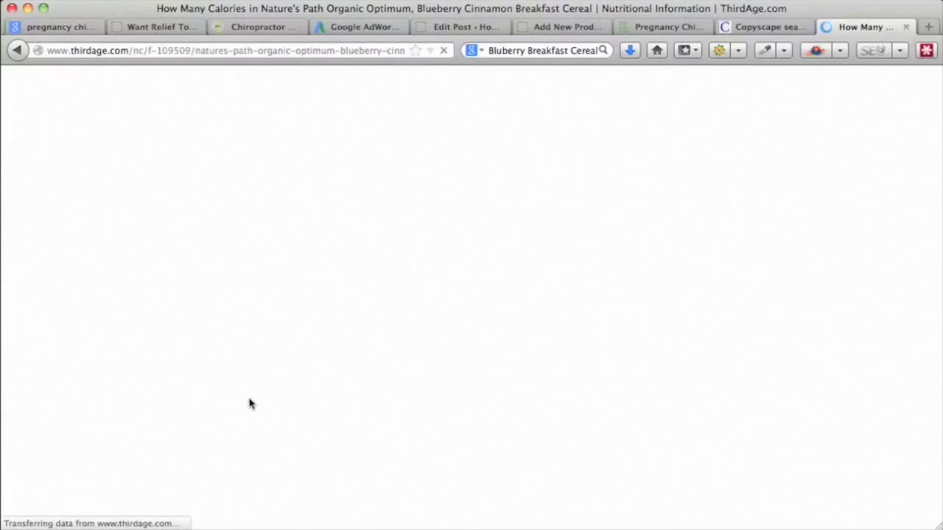
{"action": "scroll", "coordinate": [462, 358], "scroll_direction": "down", "scroll_amount": 5}
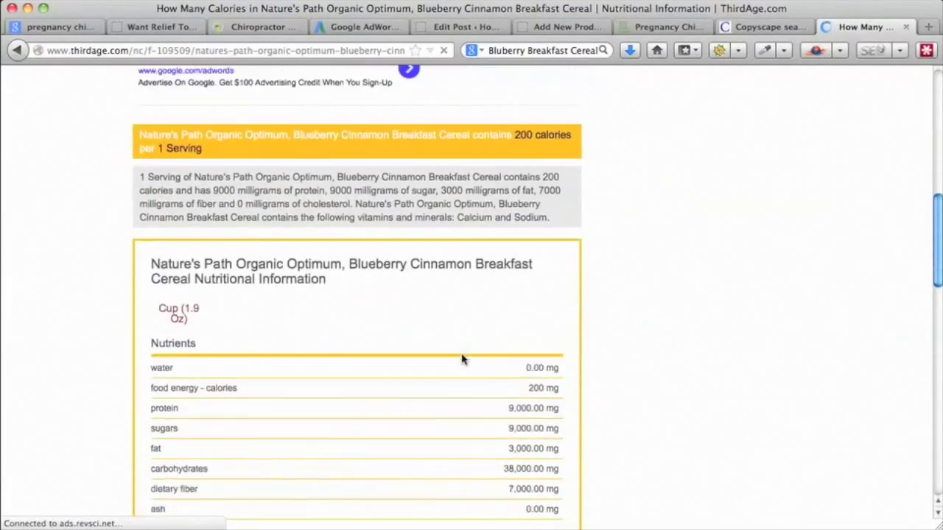
{"action": "scroll", "coordinate": [463, 358], "scroll_direction": "down", "scroll_amount": 5}
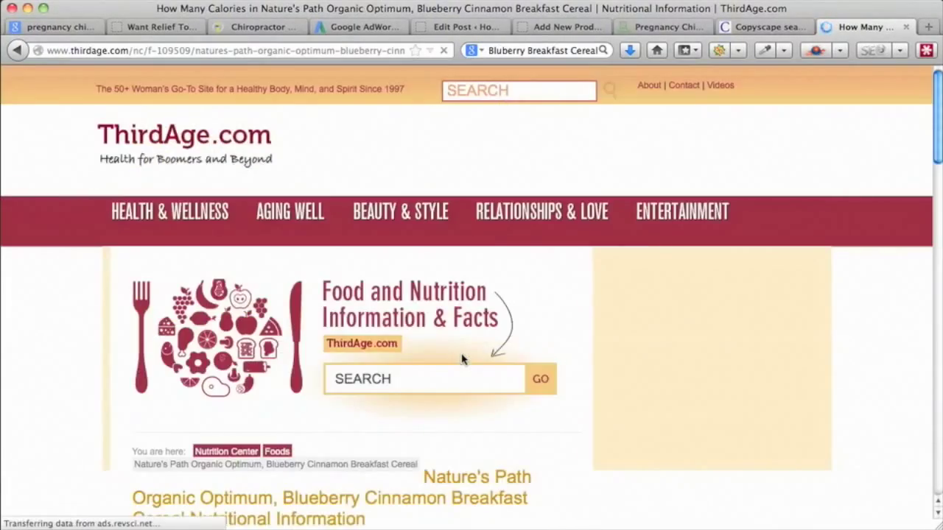
{"action": "scroll", "coordinate": [463, 359], "scroll_direction": "down", "scroll_amount": 10}
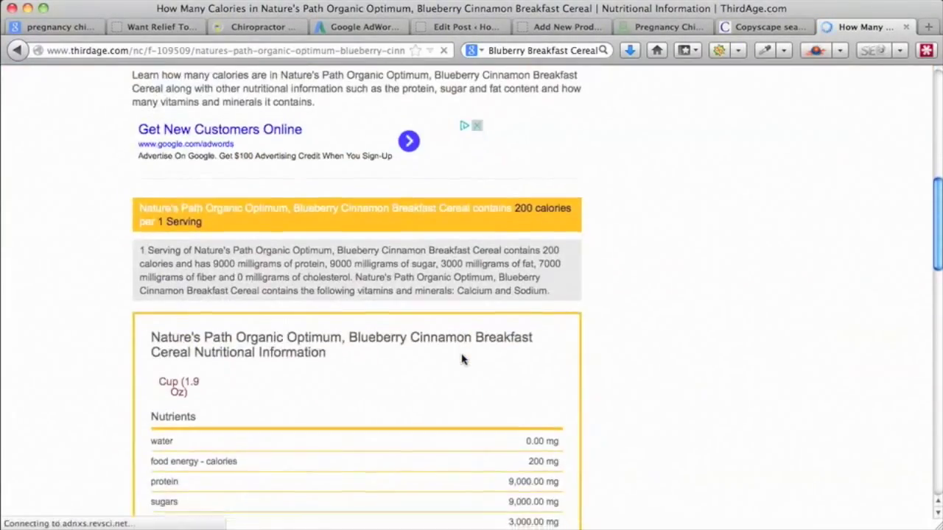
{"action": "scroll", "coordinate": [463, 359], "scroll_direction": "down", "scroll_amount": 3}
{"action": "scroll", "coordinate": [462, 358], "scroll_direction": "down", "scroll_amount": 10}
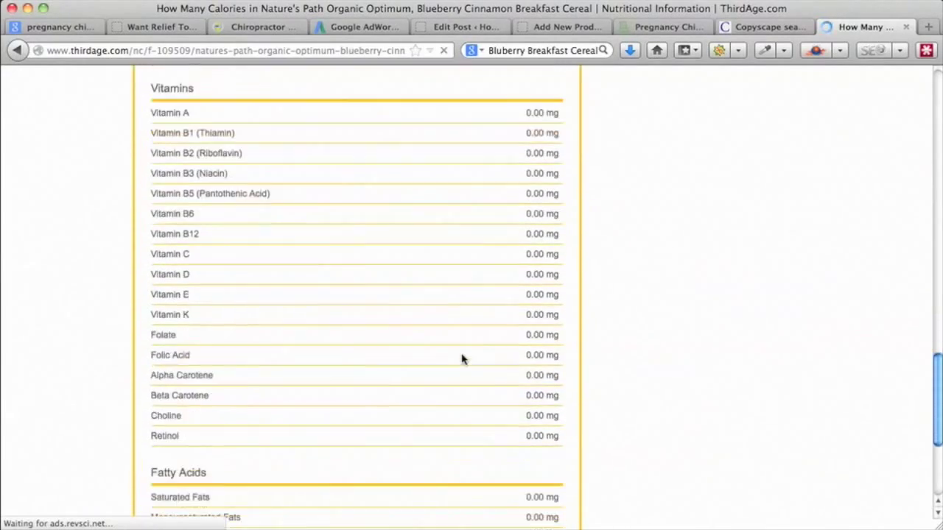
{"action": "scroll", "coordinate": [462, 359], "scroll_direction": "up", "scroll_amount": 10}
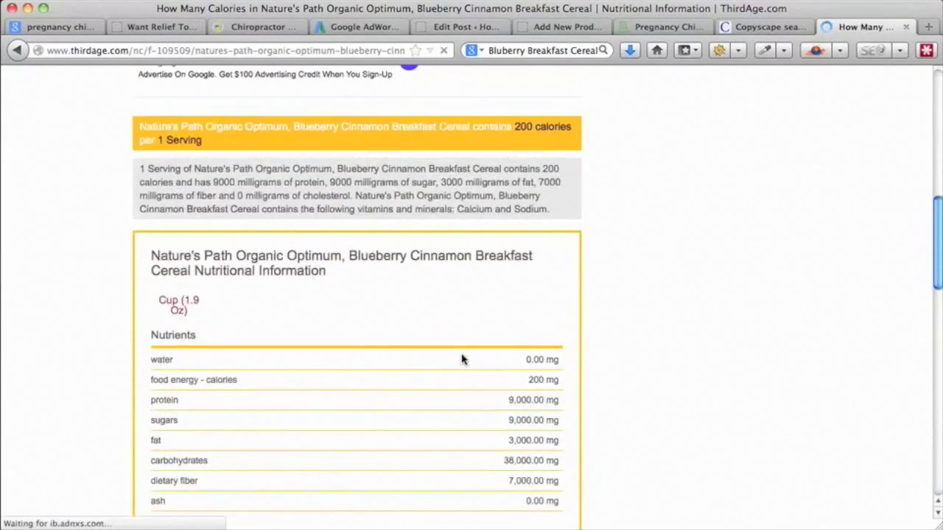
{"action": "scroll", "coordinate": [462, 358], "scroll_direction": "up", "scroll_amount": 5}
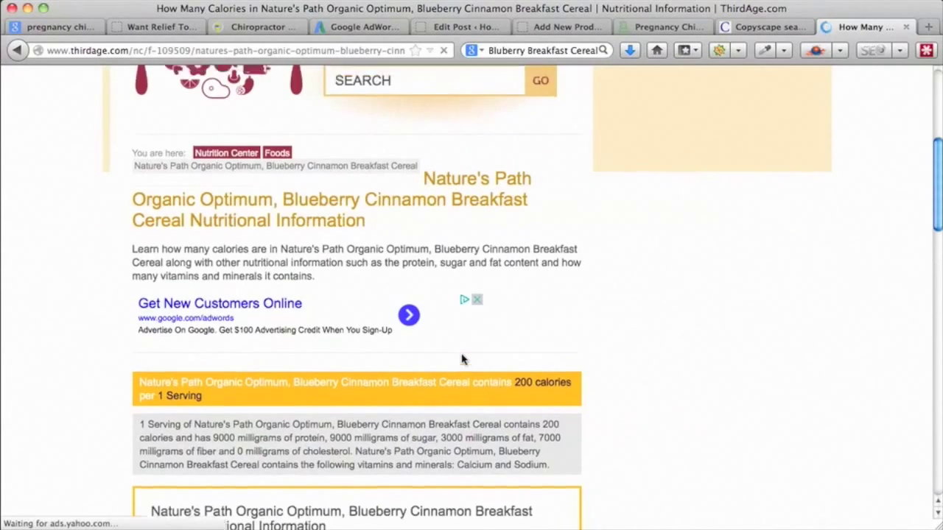
{"action": "scroll", "coordinate": [462, 359], "scroll_direction": "up", "scroll_amount": 3}
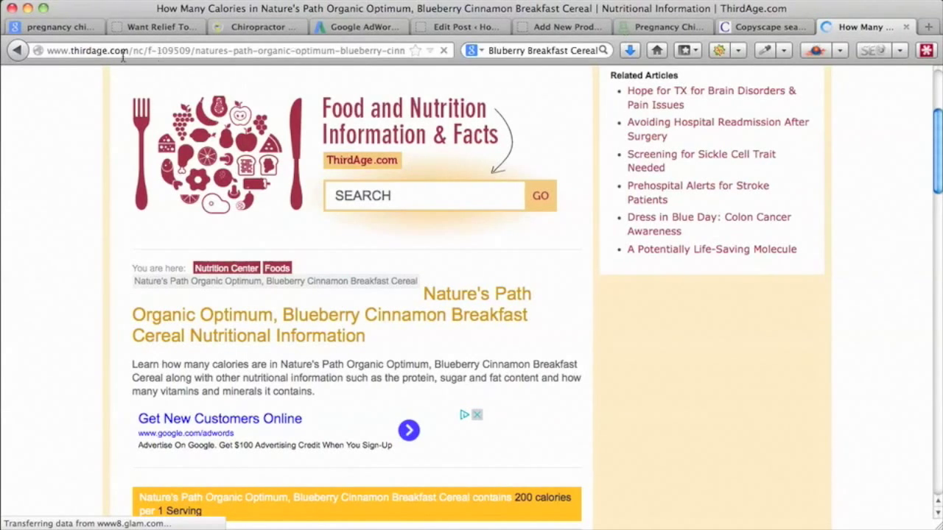
- Refine the search with 'natures path' and open the naturespath.com blueberry cereal page
{"action": "left_click", "coordinate": [17, 50]}
{"action": "left_click", "coordinate": [612, 91]}
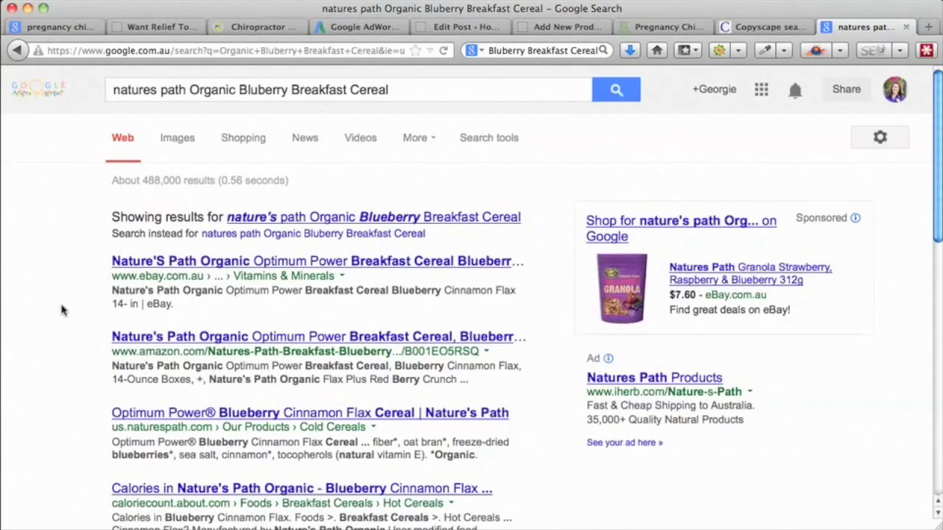
{"action": "scroll", "coordinate": [62, 310], "scroll_direction": "down", "scroll_amount": 5}
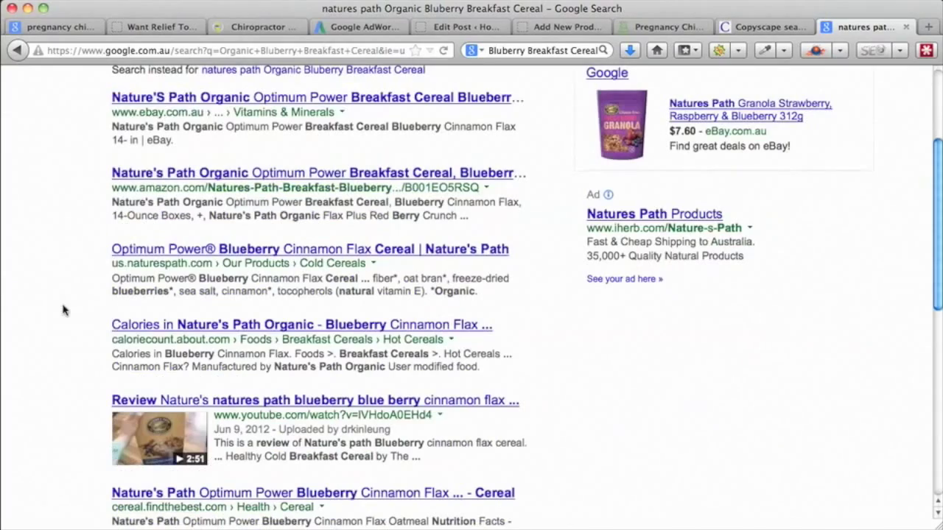
{"action": "left_click", "coordinate": [237, 254]}
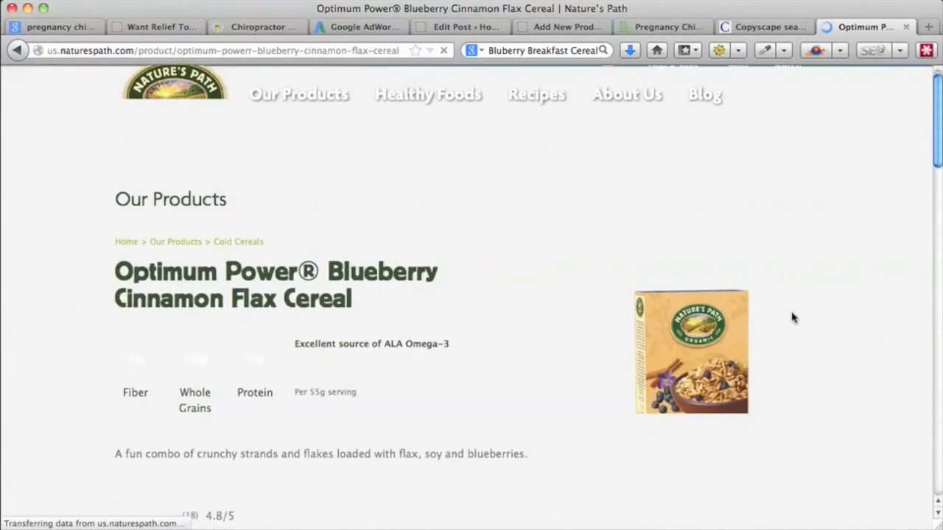
- Read the Optimum Power Blueberry Cinnamon Flax Cereal's ingredients, nutrition facts and reviews
{"action": "scroll", "coordinate": [792, 316], "scroll_direction": "down", "scroll_amount": 2}
{"action": "scroll", "coordinate": [793, 317], "scroll_direction": "down", "scroll_amount": 2}
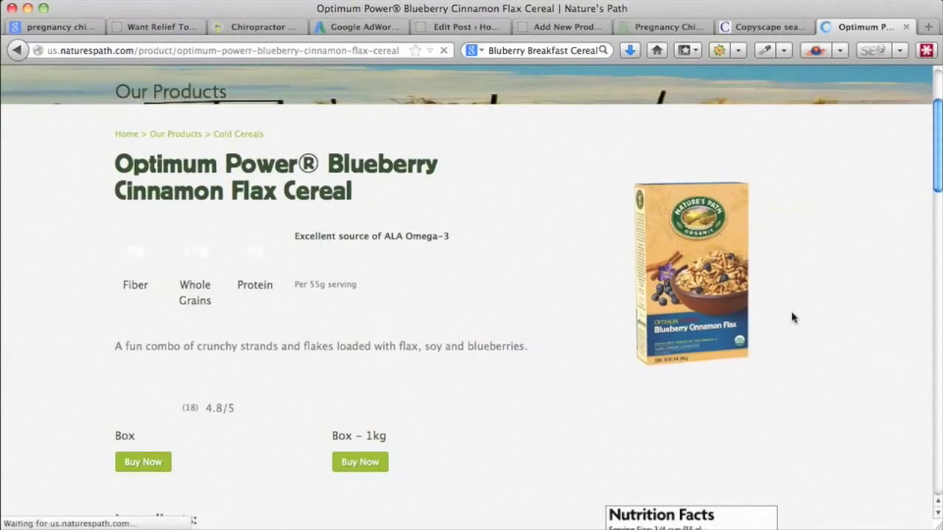
{"action": "scroll", "coordinate": [793, 317], "scroll_direction": "down", "scroll_amount": 3}
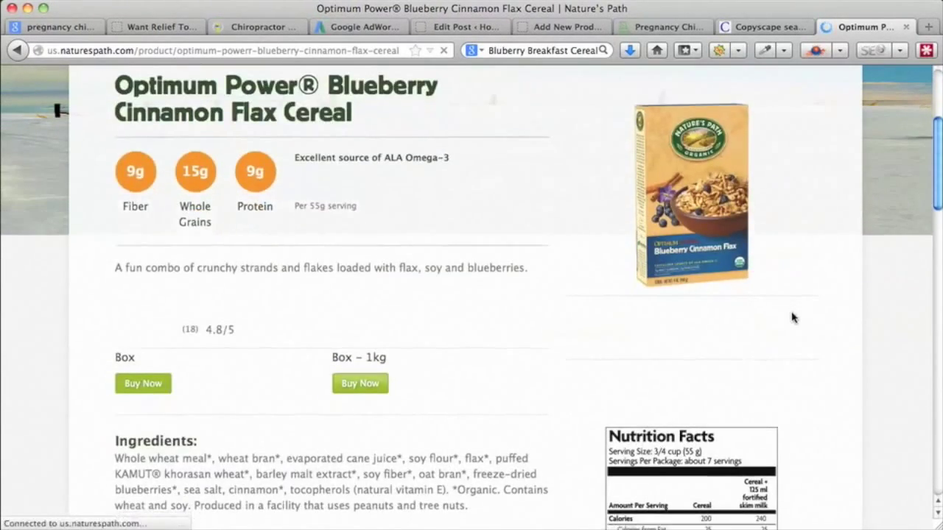
{"action": "scroll", "coordinate": [793, 317], "scroll_direction": "down", "scroll_amount": 12}
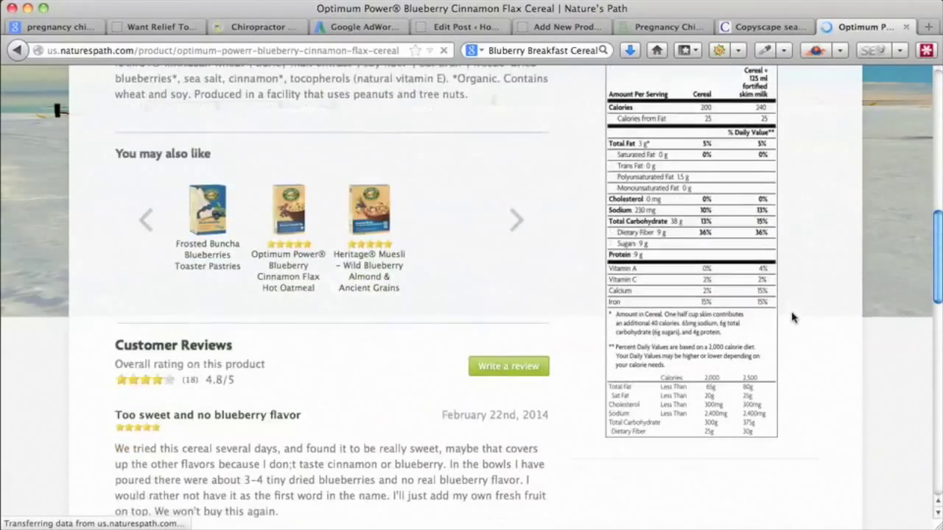
{"action": "scroll", "coordinate": [793, 317], "scroll_direction": "down", "scroll_amount": 12}
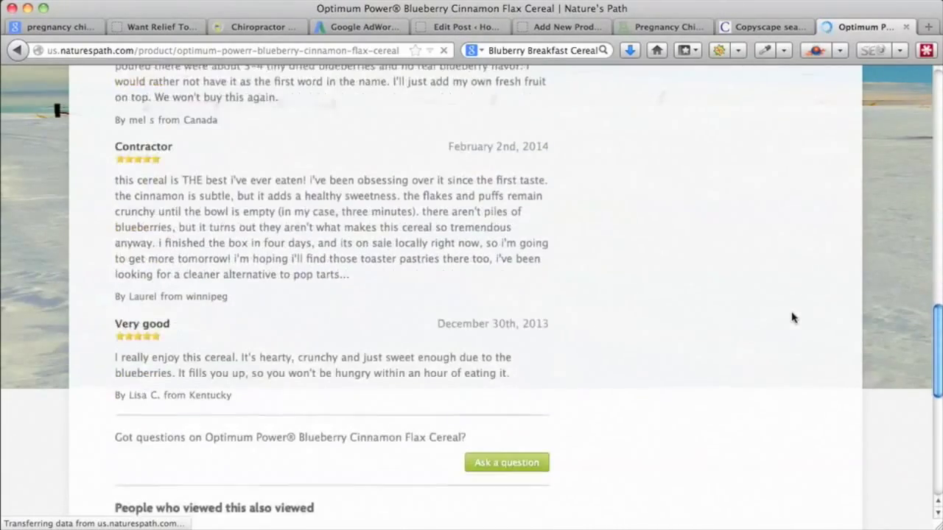
{"action": "scroll", "coordinate": [793, 317], "scroll_direction": "down", "scroll_amount": 9}
{"action": "scroll", "coordinate": [793, 317], "scroll_direction": "up", "scroll_amount": 20}
{"action": "scroll", "coordinate": [793, 317], "scroll_direction": "up", "scroll_amount": 7}
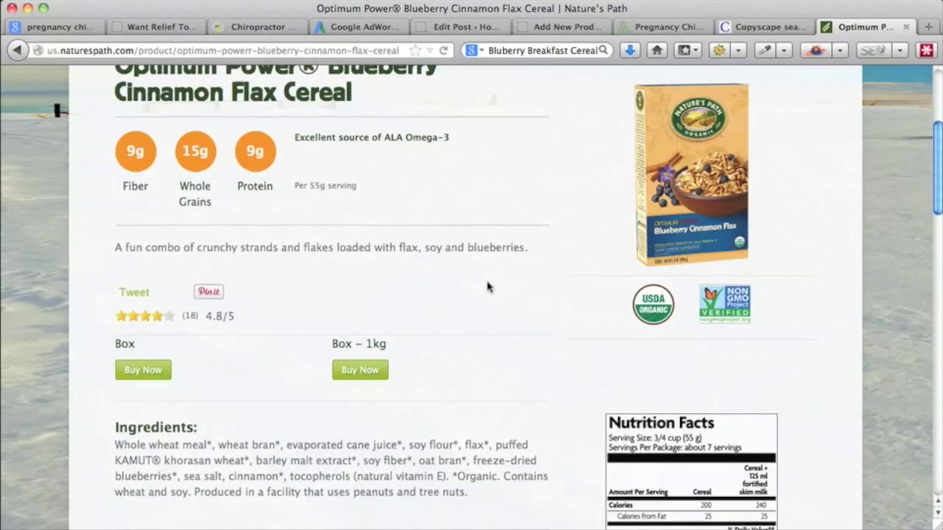
{"action": "scroll", "coordinate": [487, 287], "scroll_direction": "down", "scroll_amount": 1}
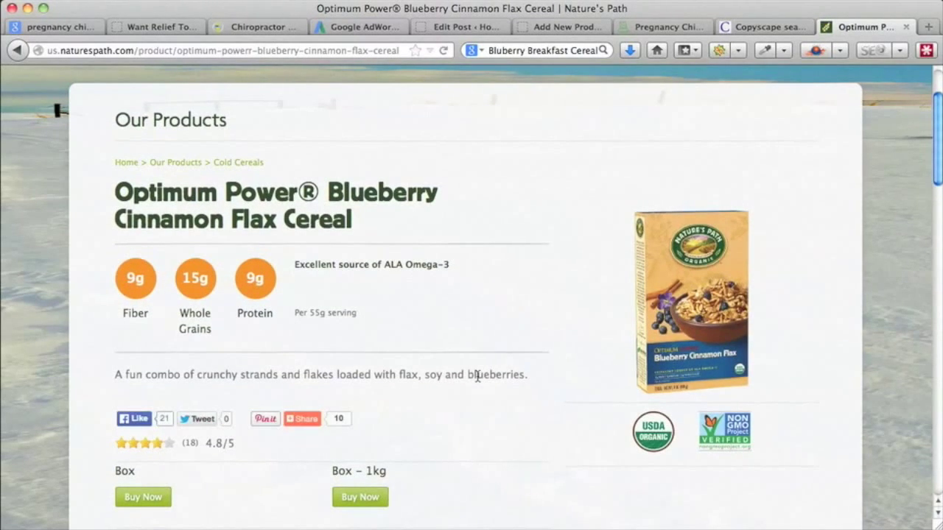
{"action": "scroll", "coordinate": [557, 374], "scroll_direction": "down", "scroll_amount": 1}
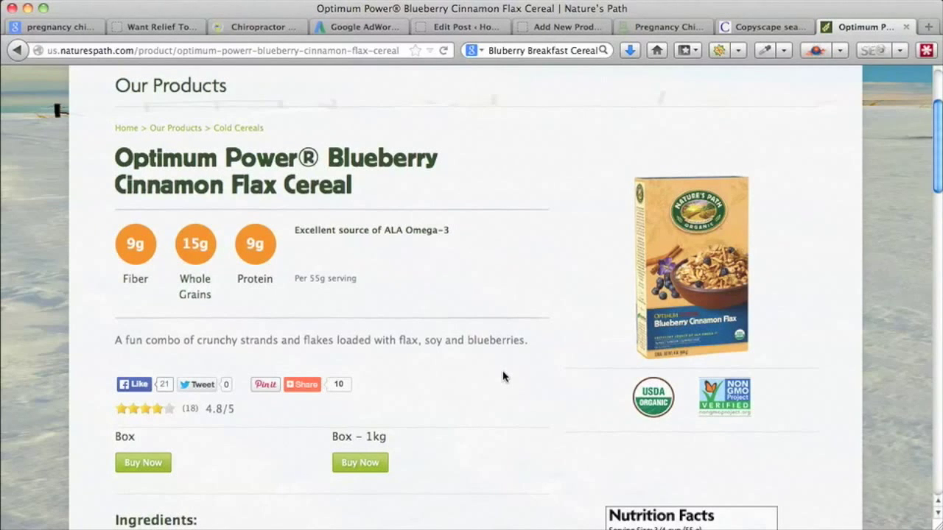
{"action": "scroll", "coordinate": [503, 376], "scroll_direction": "down", "scroll_amount": 4}
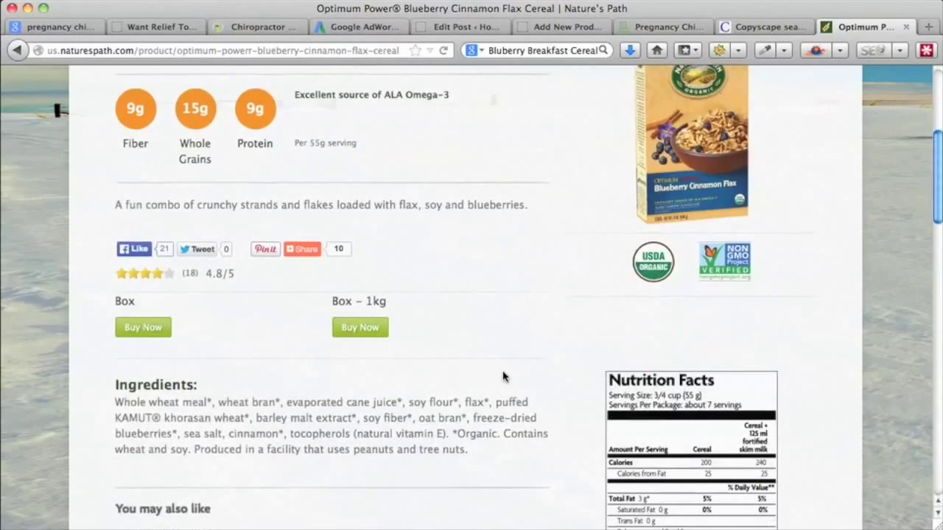
{"action": "scroll", "coordinate": [553, 343], "scroll_direction": "down", "scroll_amount": 4}
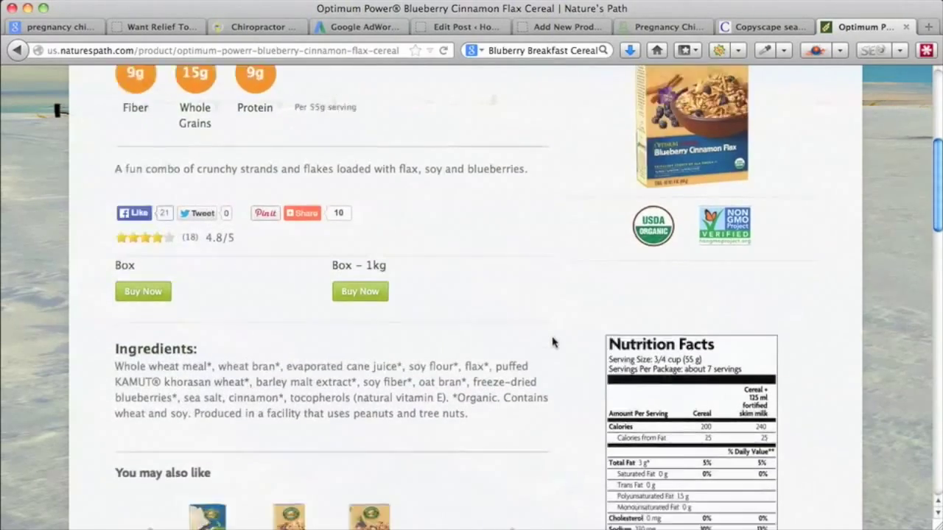
{"action": "scroll", "coordinate": [553, 342], "scroll_direction": "down", "scroll_amount": 7}
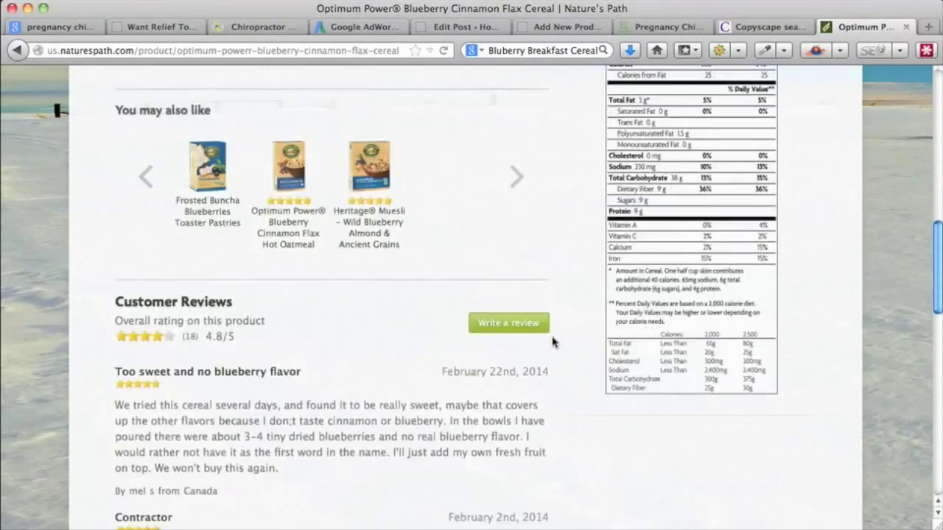
{"action": "scroll", "coordinate": [552, 342], "scroll_direction": "down", "scroll_amount": 5}
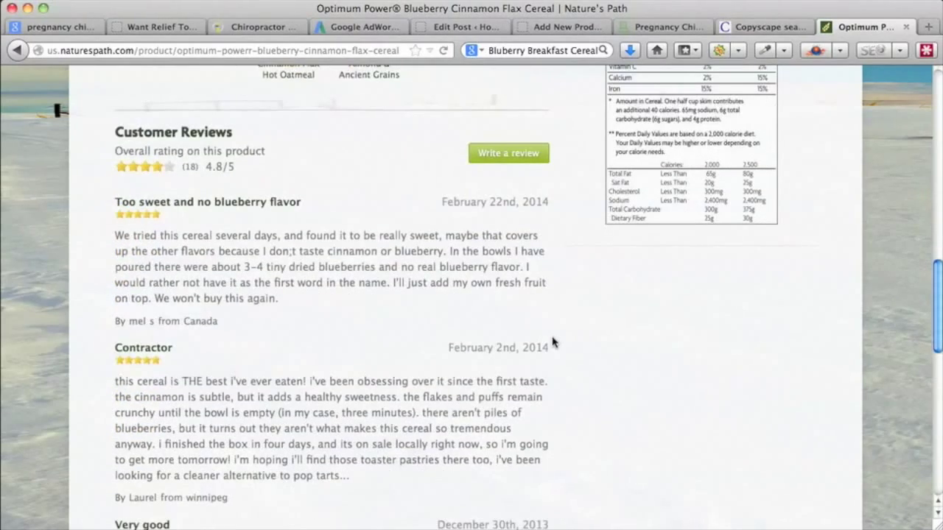
{"action": "scroll", "coordinate": [552, 342], "scroll_direction": "down", "scroll_amount": 5}
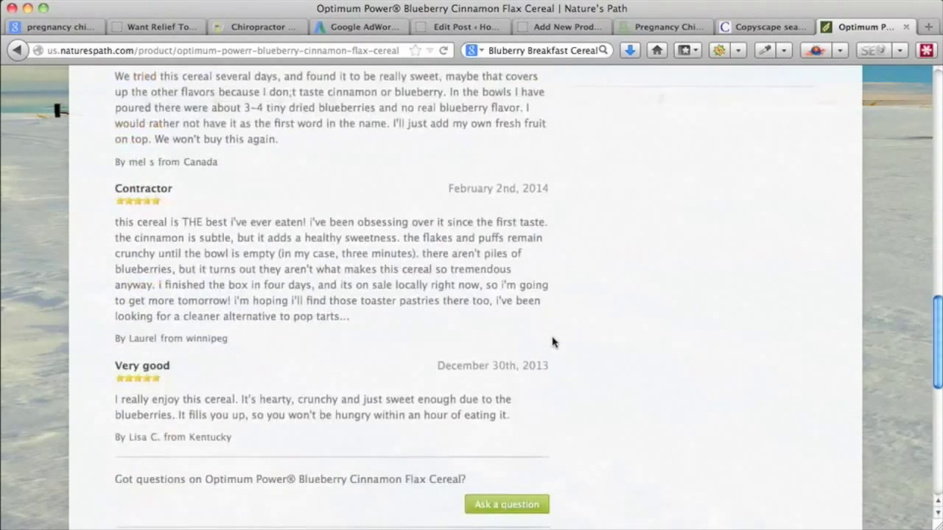
{"action": "scroll", "coordinate": [552, 341], "scroll_direction": "down", "scroll_amount": 2}
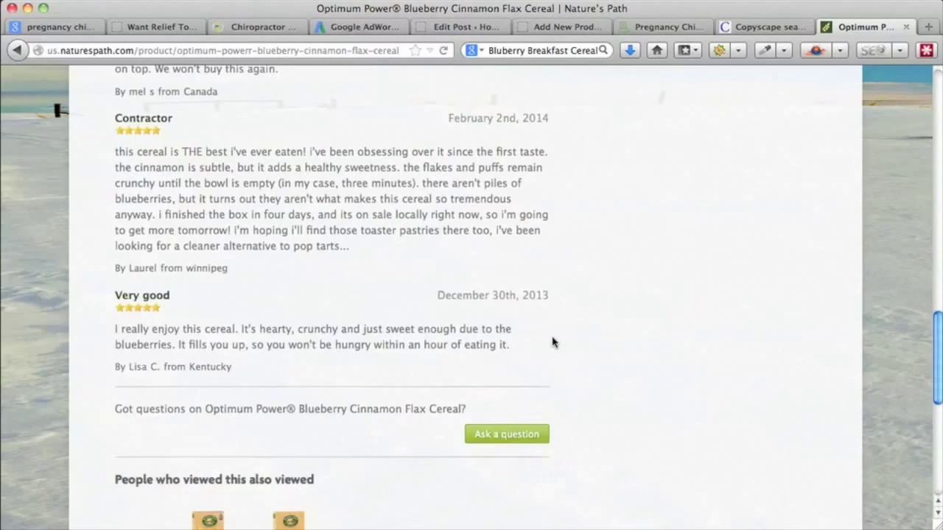
{"action": "scroll", "coordinate": [553, 342], "scroll_direction": "up", "scroll_amount": 6}
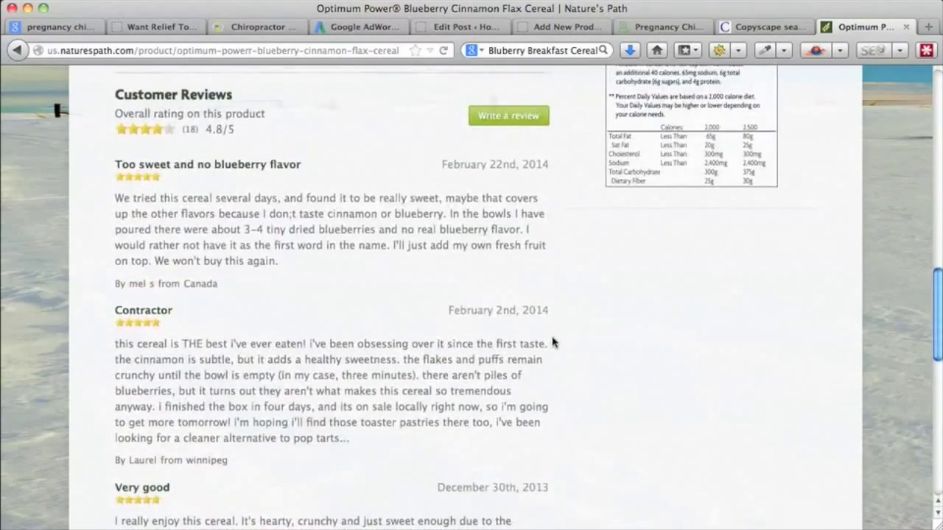
{"action": "scroll", "coordinate": [553, 341], "scroll_direction": "up", "scroll_amount": 1}
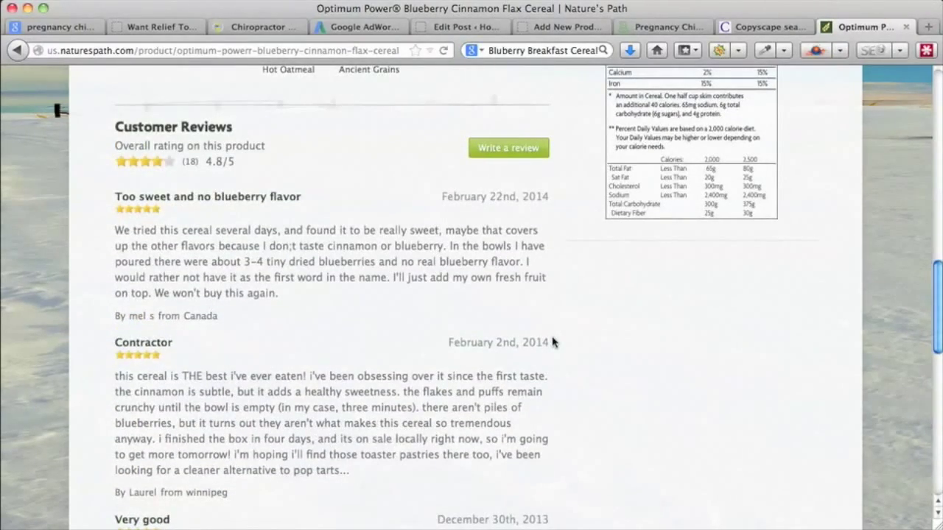
{"action": "scroll", "coordinate": [552, 342], "scroll_direction": "up", "scroll_amount": 15}
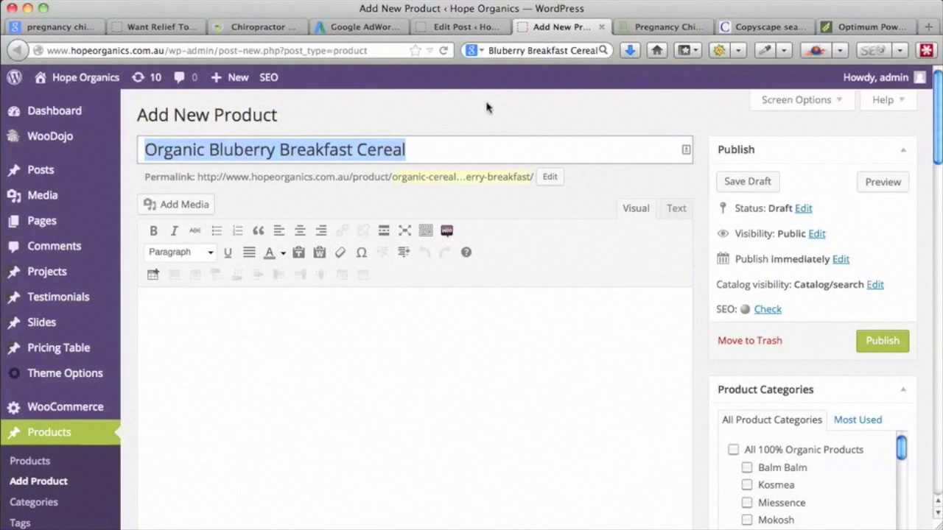
{"action": "left_click", "coordinate": [454, 30]}
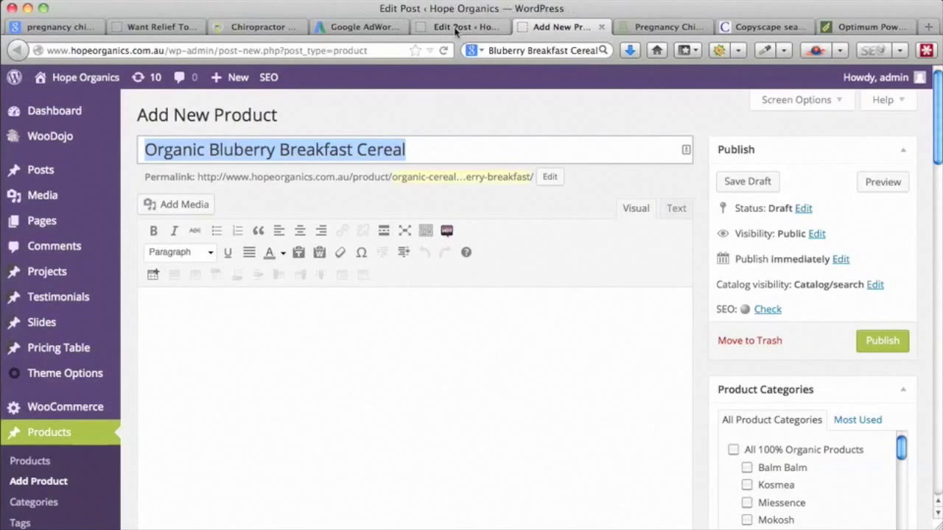
{"action": "scroll", "coordinate": [521, 305], "scroll_direction": "up", "scroll_amount": 1}
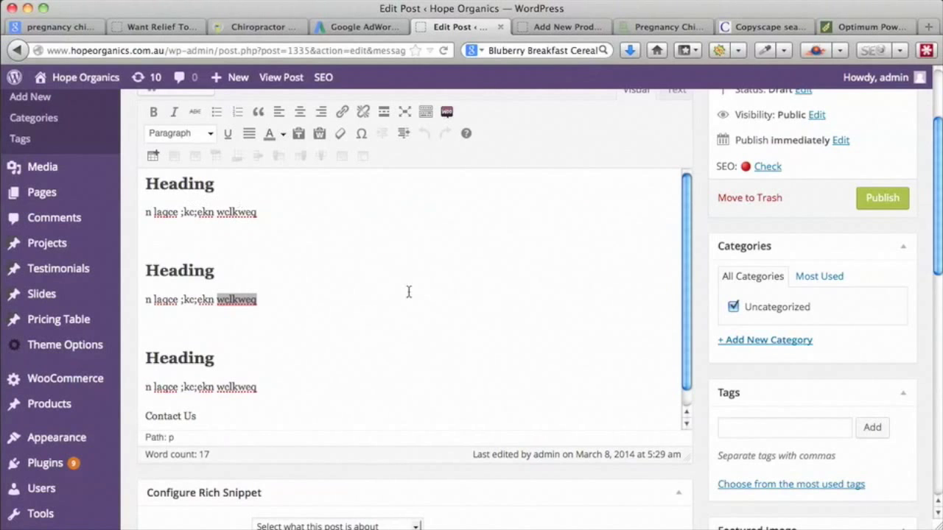
{"action": "scroll", "coordinate": [407, 291], "scroll_direction": "up", "scroll_amount": 2}
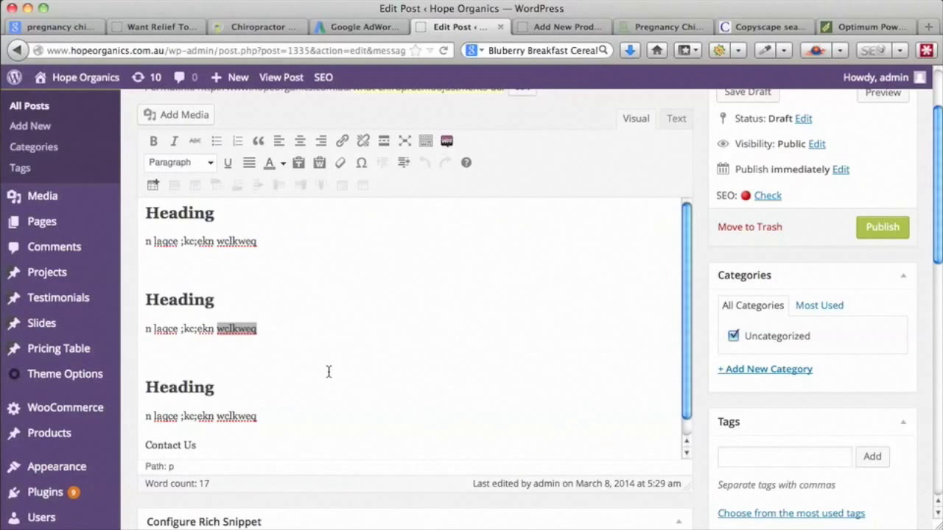
{"action": "scroll", "coordinate": [329, 372], "scroll_direction": "down", "scroll_amount": 2}
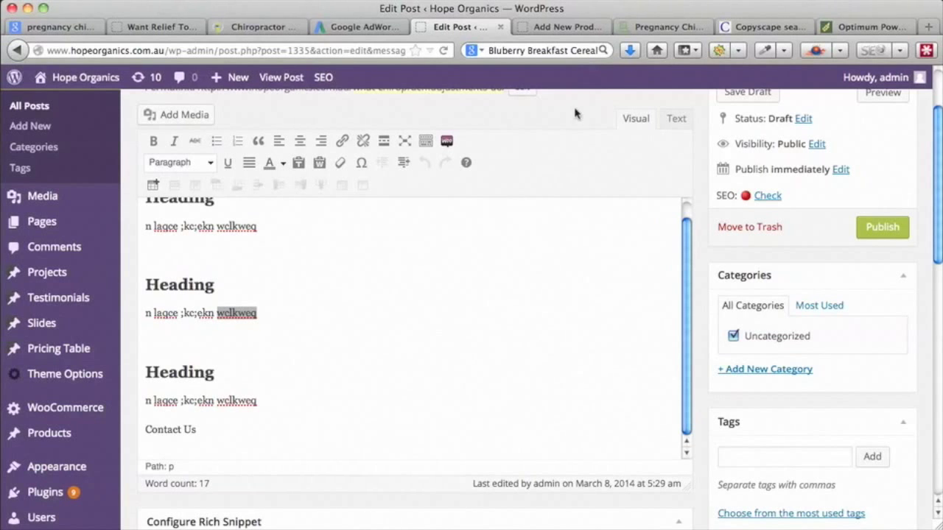
{"action": "left_click", "coordinate": [570, 28]}
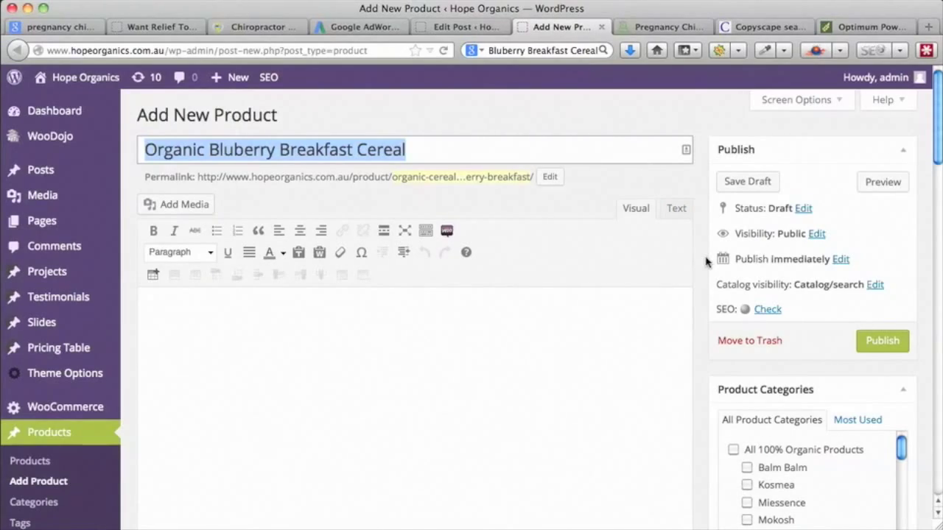
- Click into the empty product description, then move via the Nature's Path page to the Copyscape results
{"action": "scroll", "coordinate": [706, 261], "scroll_direction": "down", "scroll_amount": 3}
{"action": "scroll", "coordinate": [705, 261], "scroll_direction": "down", "scroll_amount": 20}
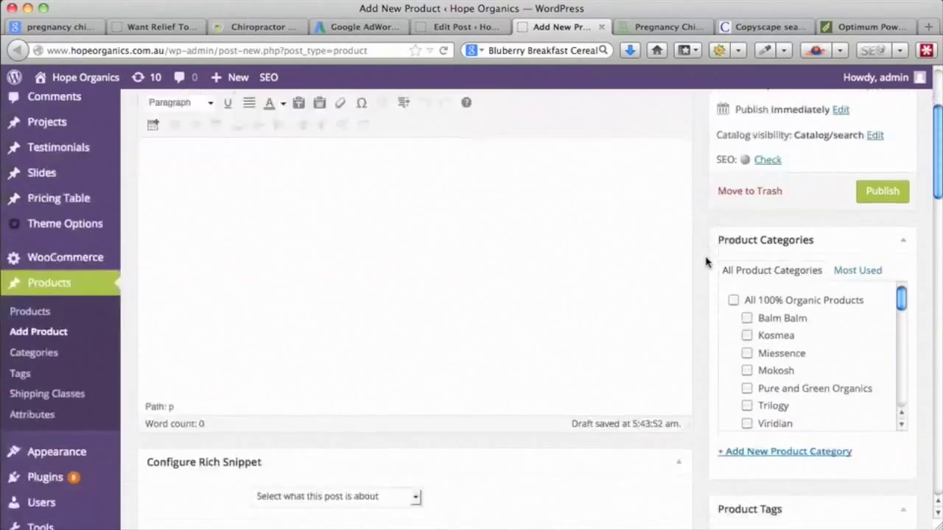
{"action": "scroll", "coordinate": [706, 262], "scroll_direction": "up", "scroll_amount": 20}
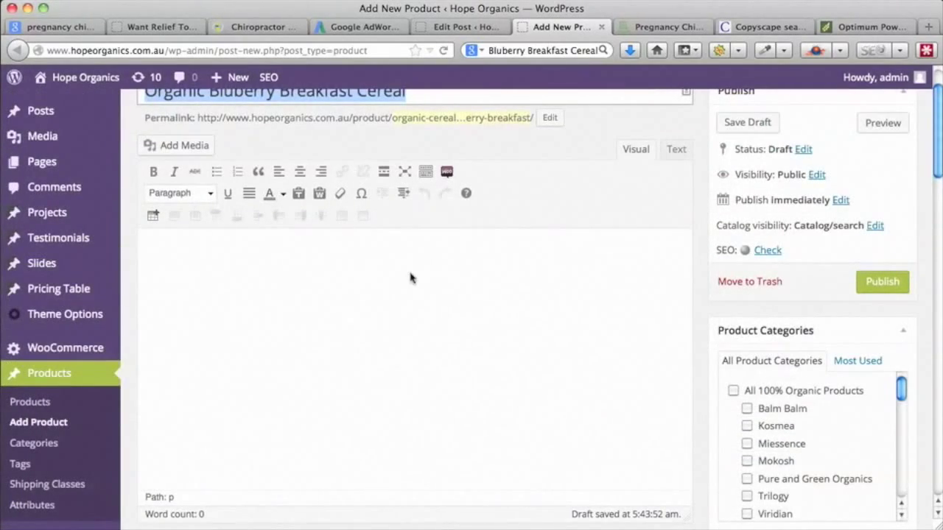
{"action": "left_click", "coordinate": [333, 277]}
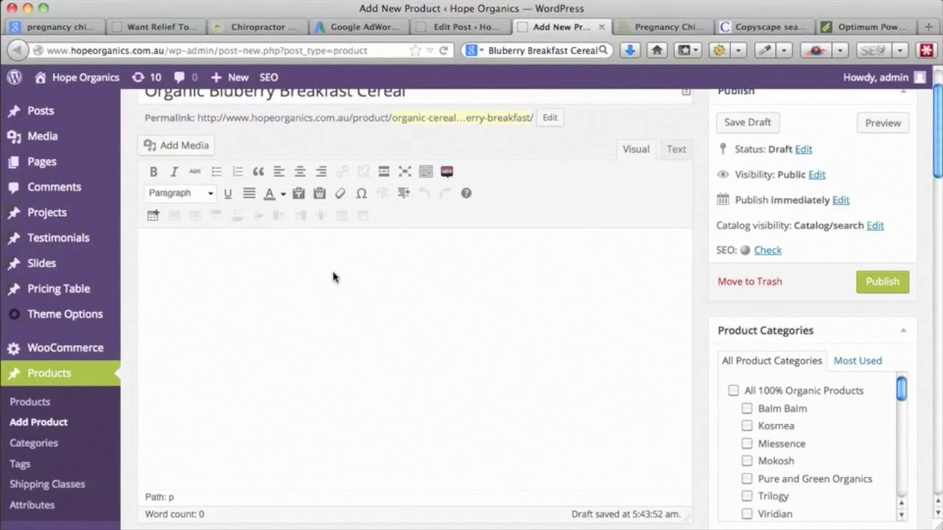
{"action": "left_click", "coordinate": [849, 30]}
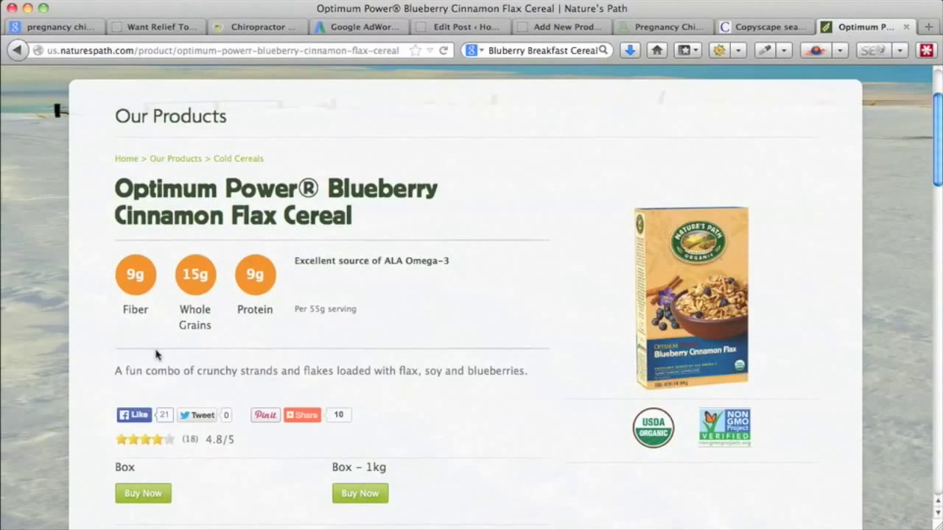
{"action": "left_click", "coordinate": [753, 27]}
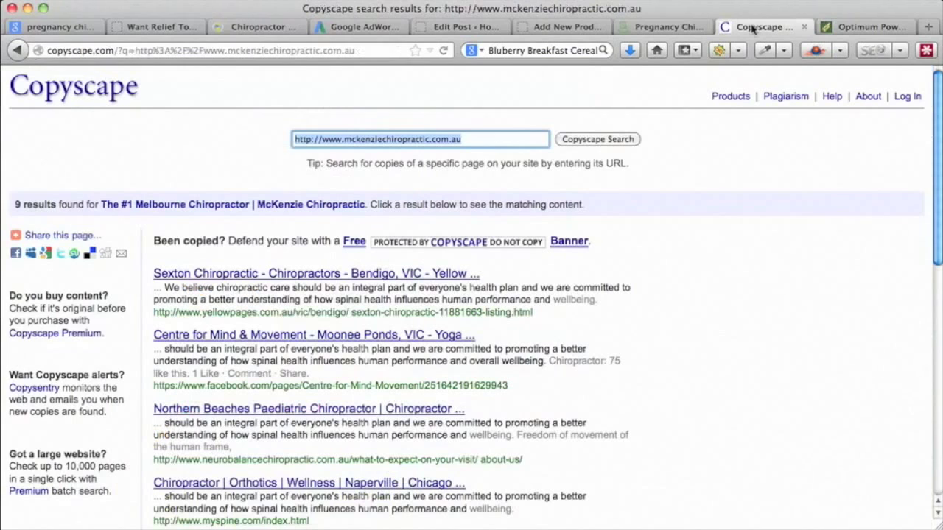